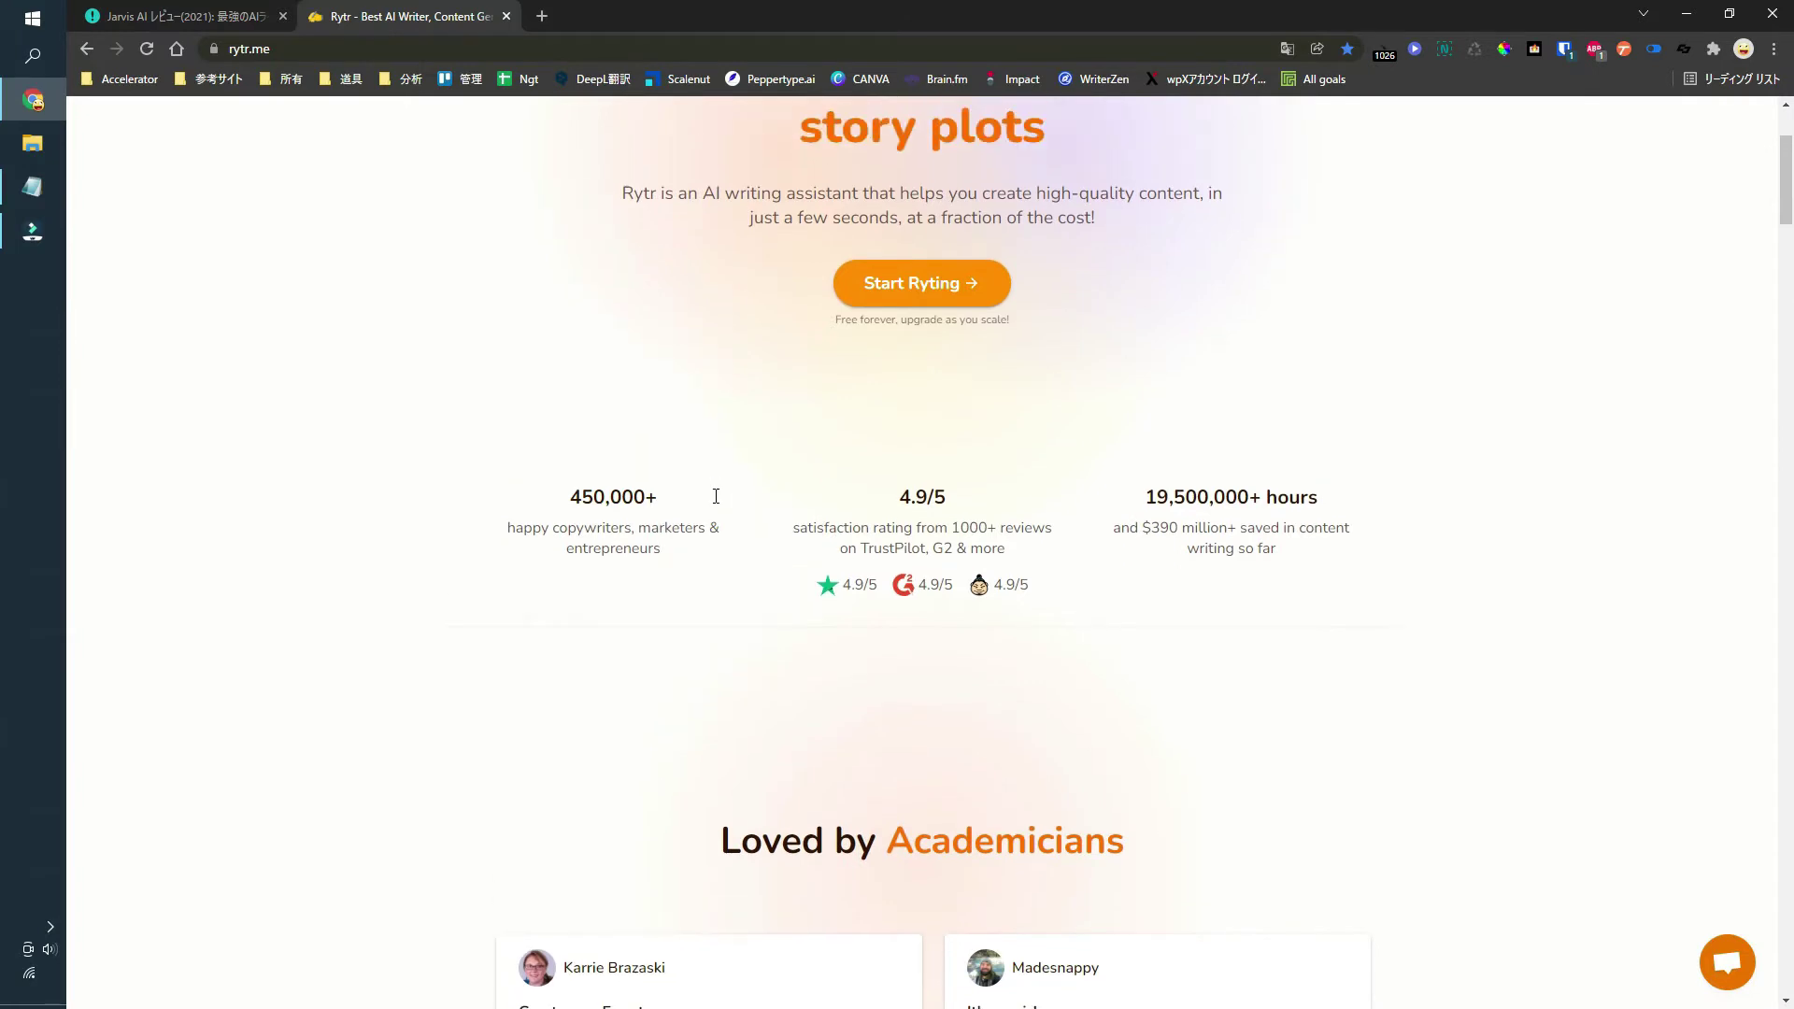
Step: Open Rytr's Trustpilot and G2 review pages from the home page's rating links and examine the Trustpilot rating and review count
scroll(714, 503, "up", 5)
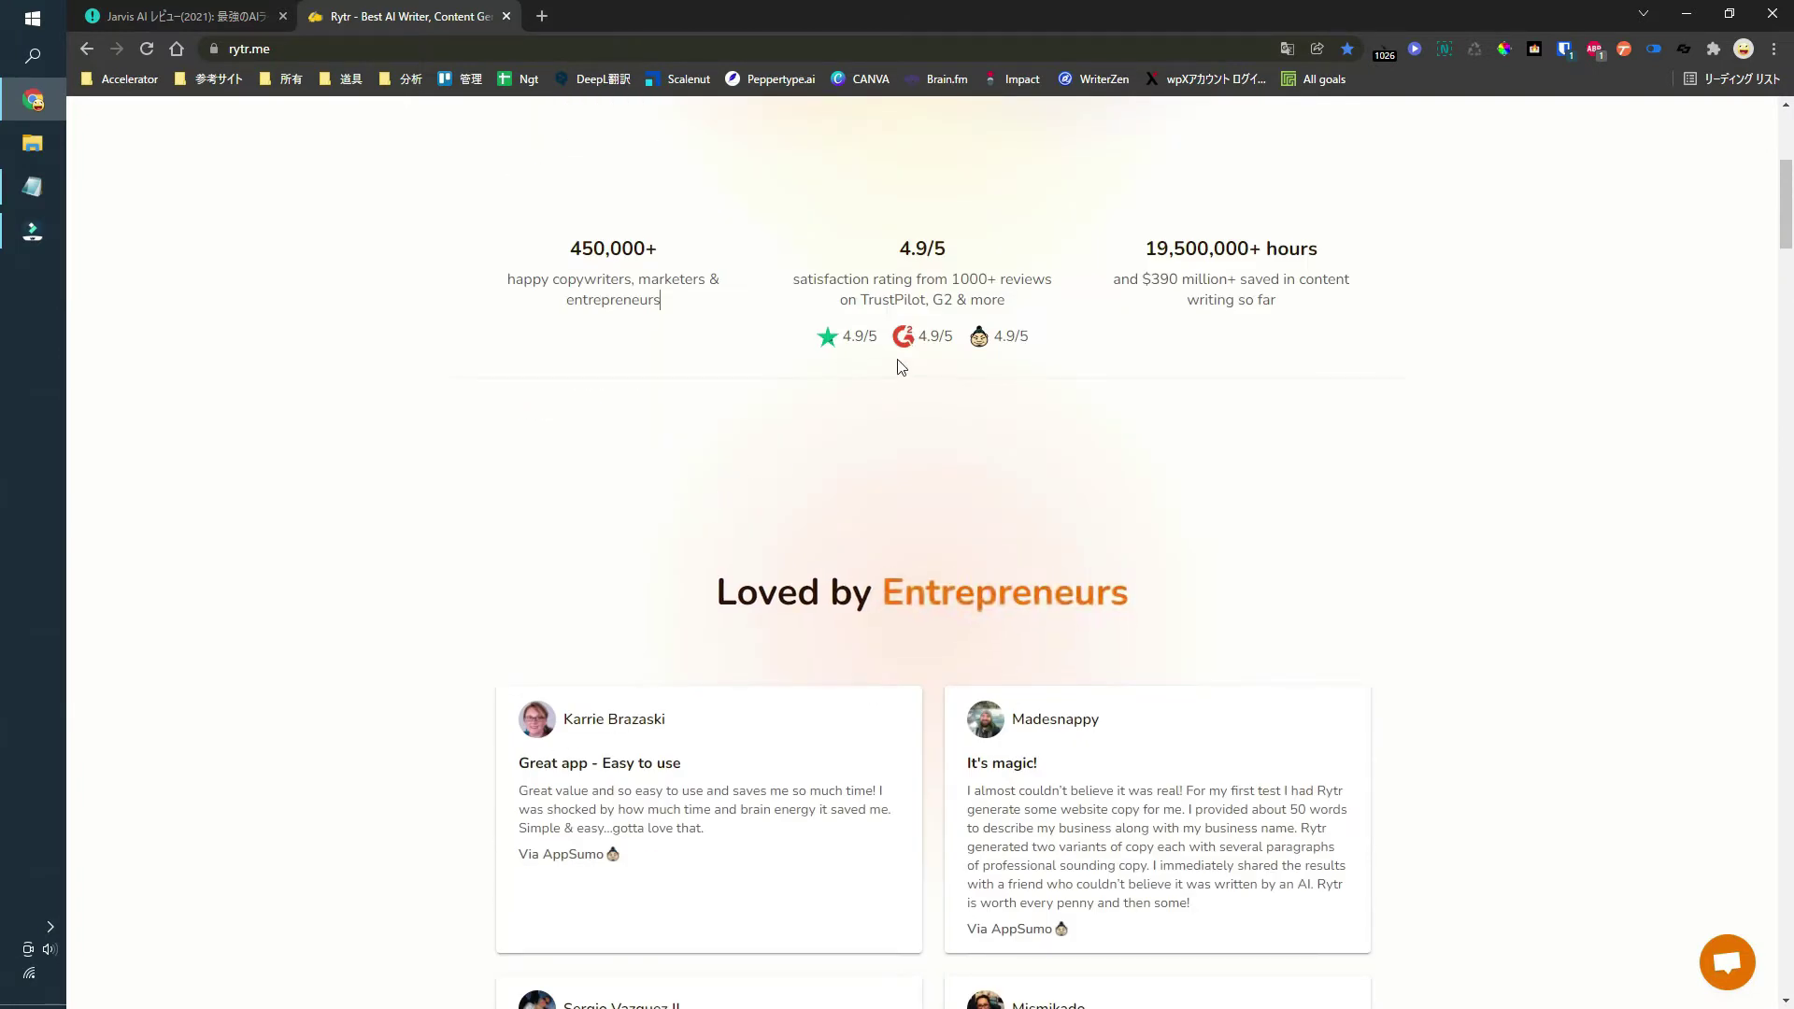
right_click(883, 309)
left_click(905, 312)
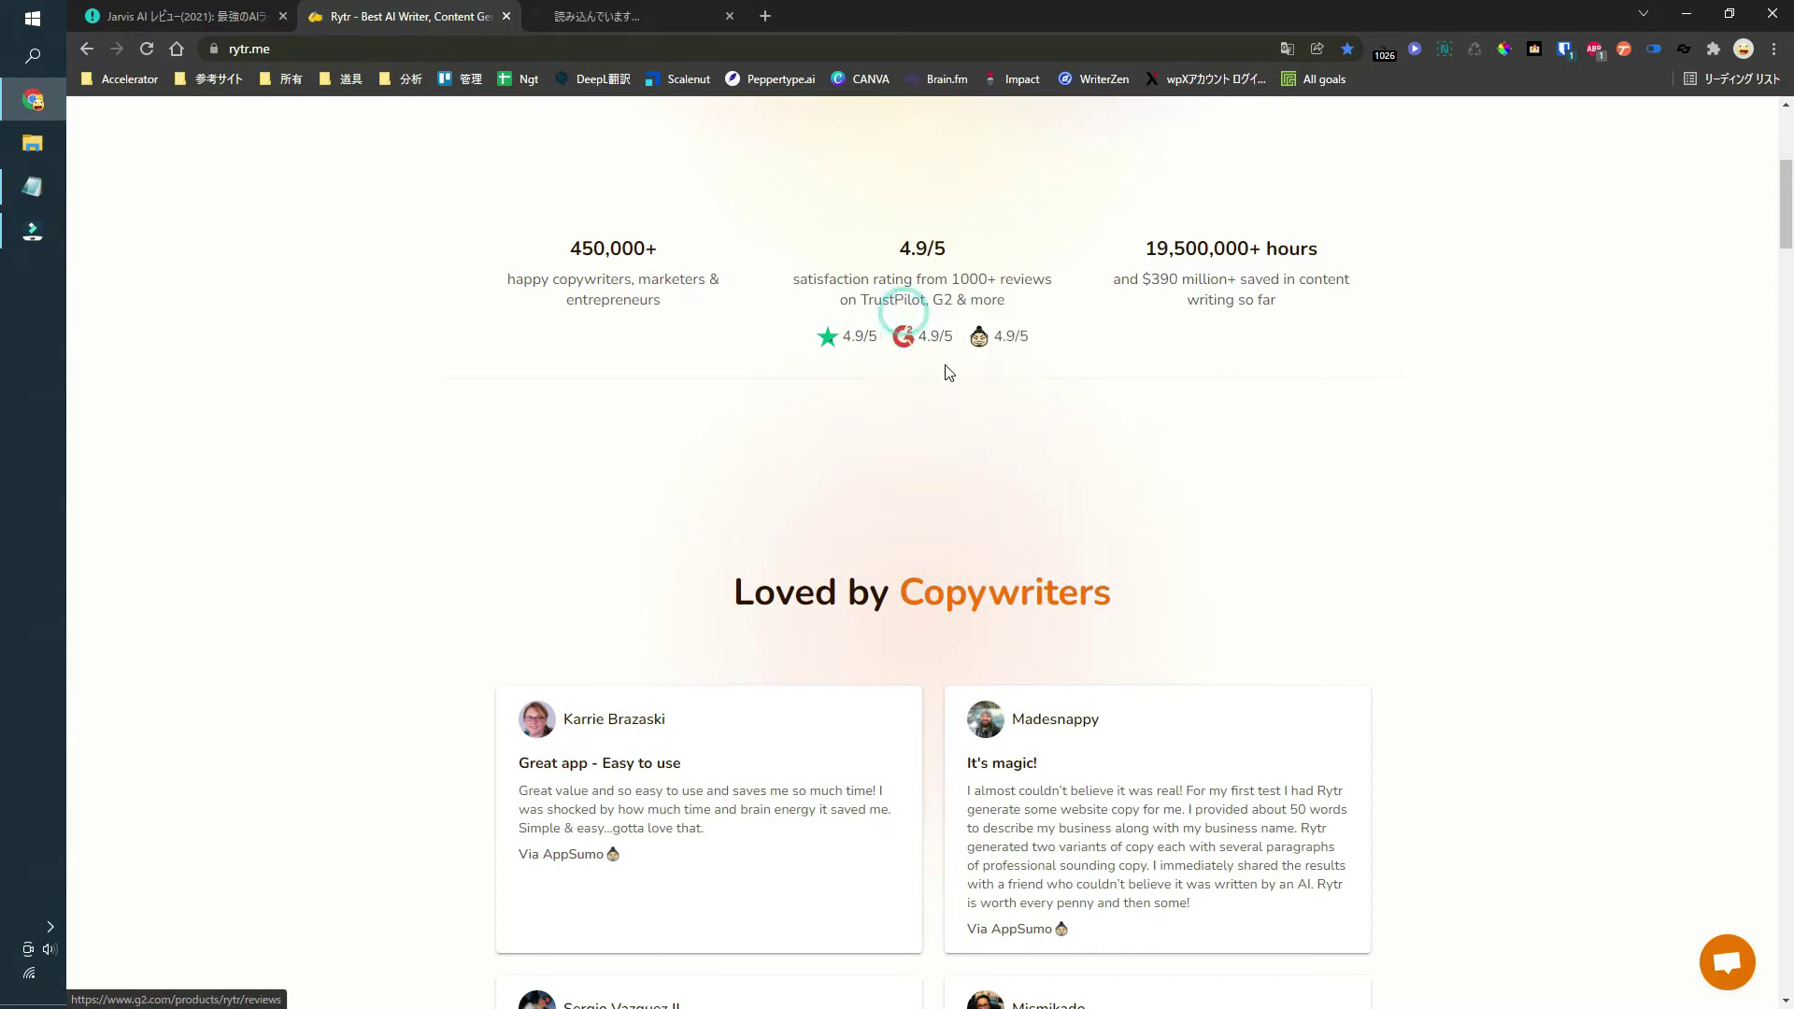
left_click(972, 326)
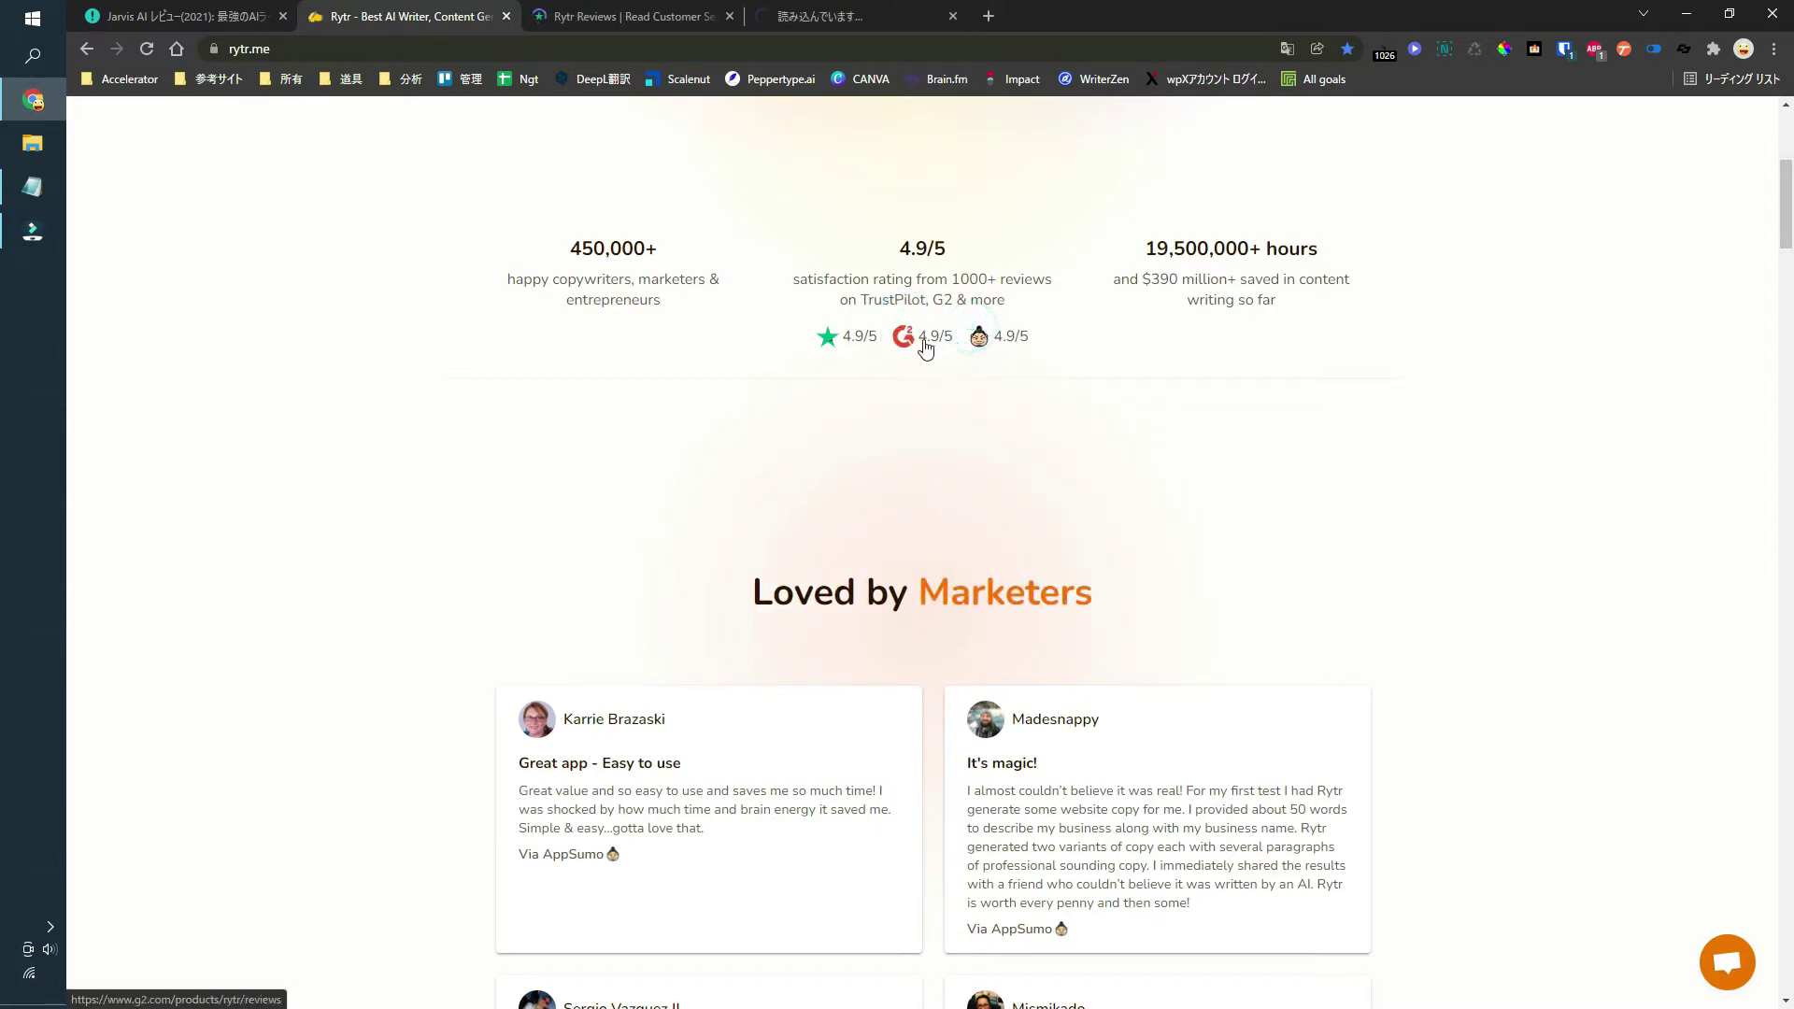
left_click(641, 13)
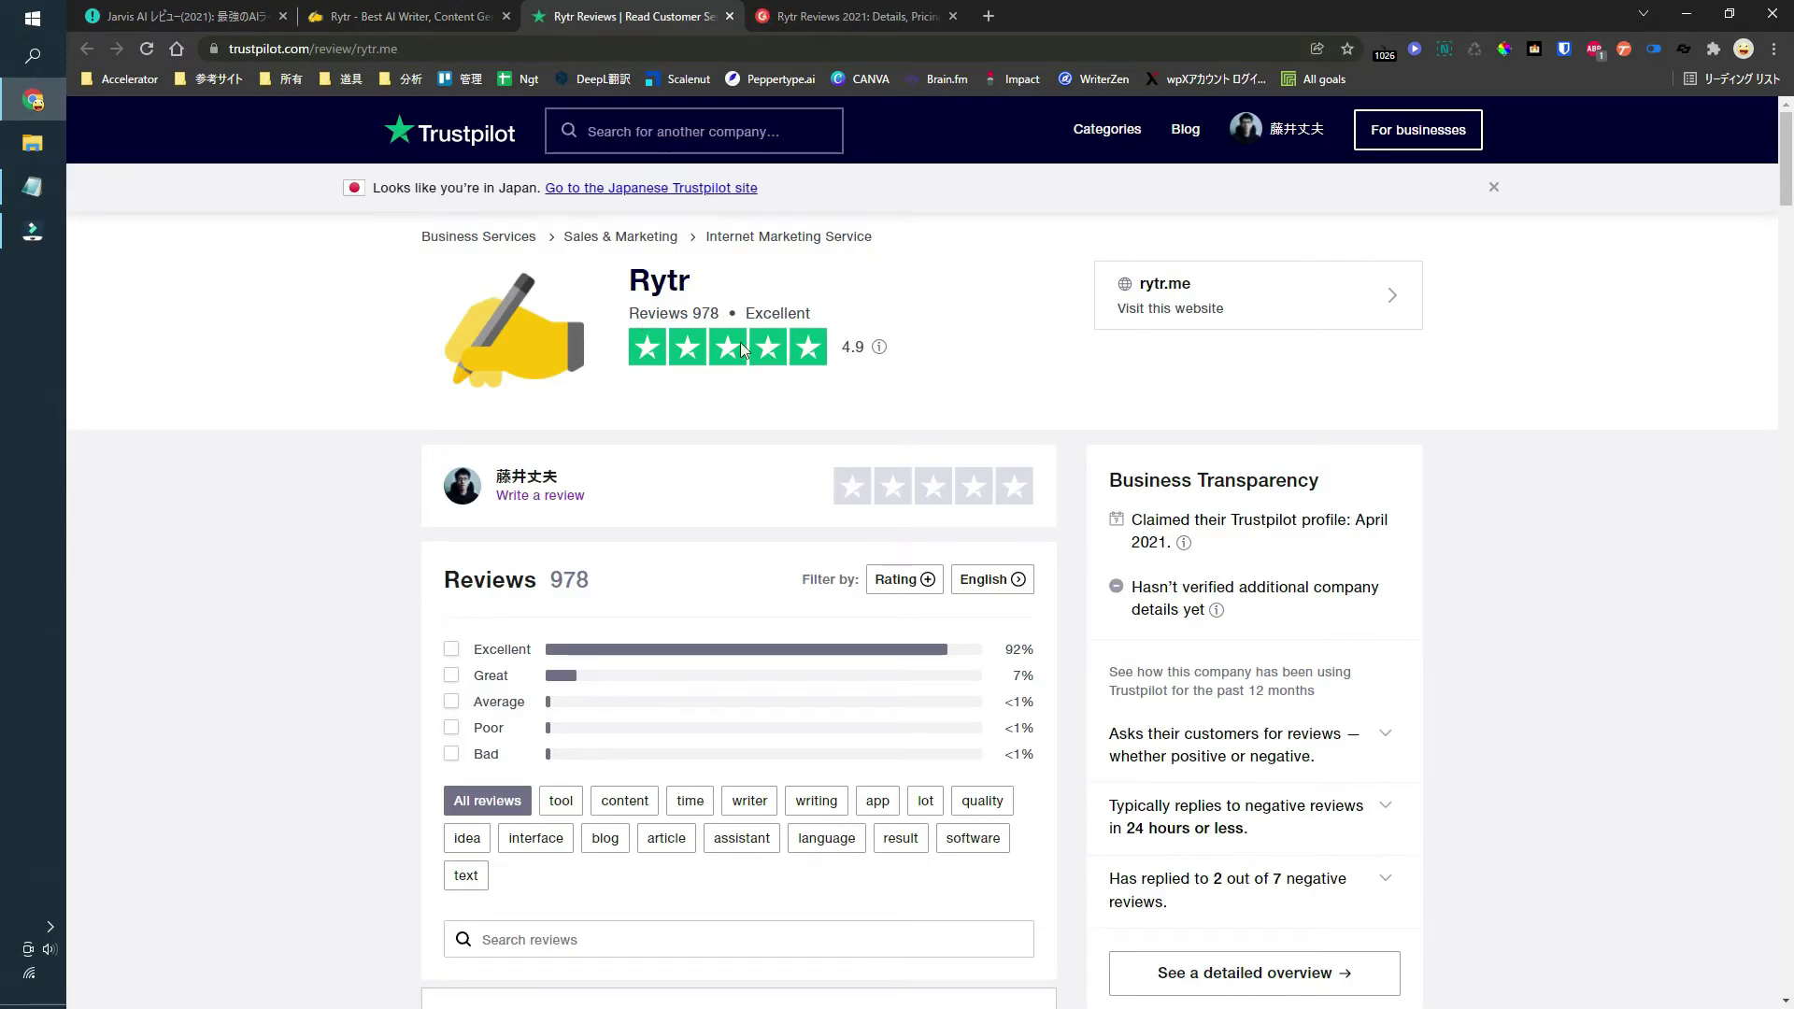
left_click_drag(738, 313, 654, 313)
left_click(652, 311)
Step: Examine Rytr's star rating breakdown on G2 and close both review pages
left_click(762, 16)
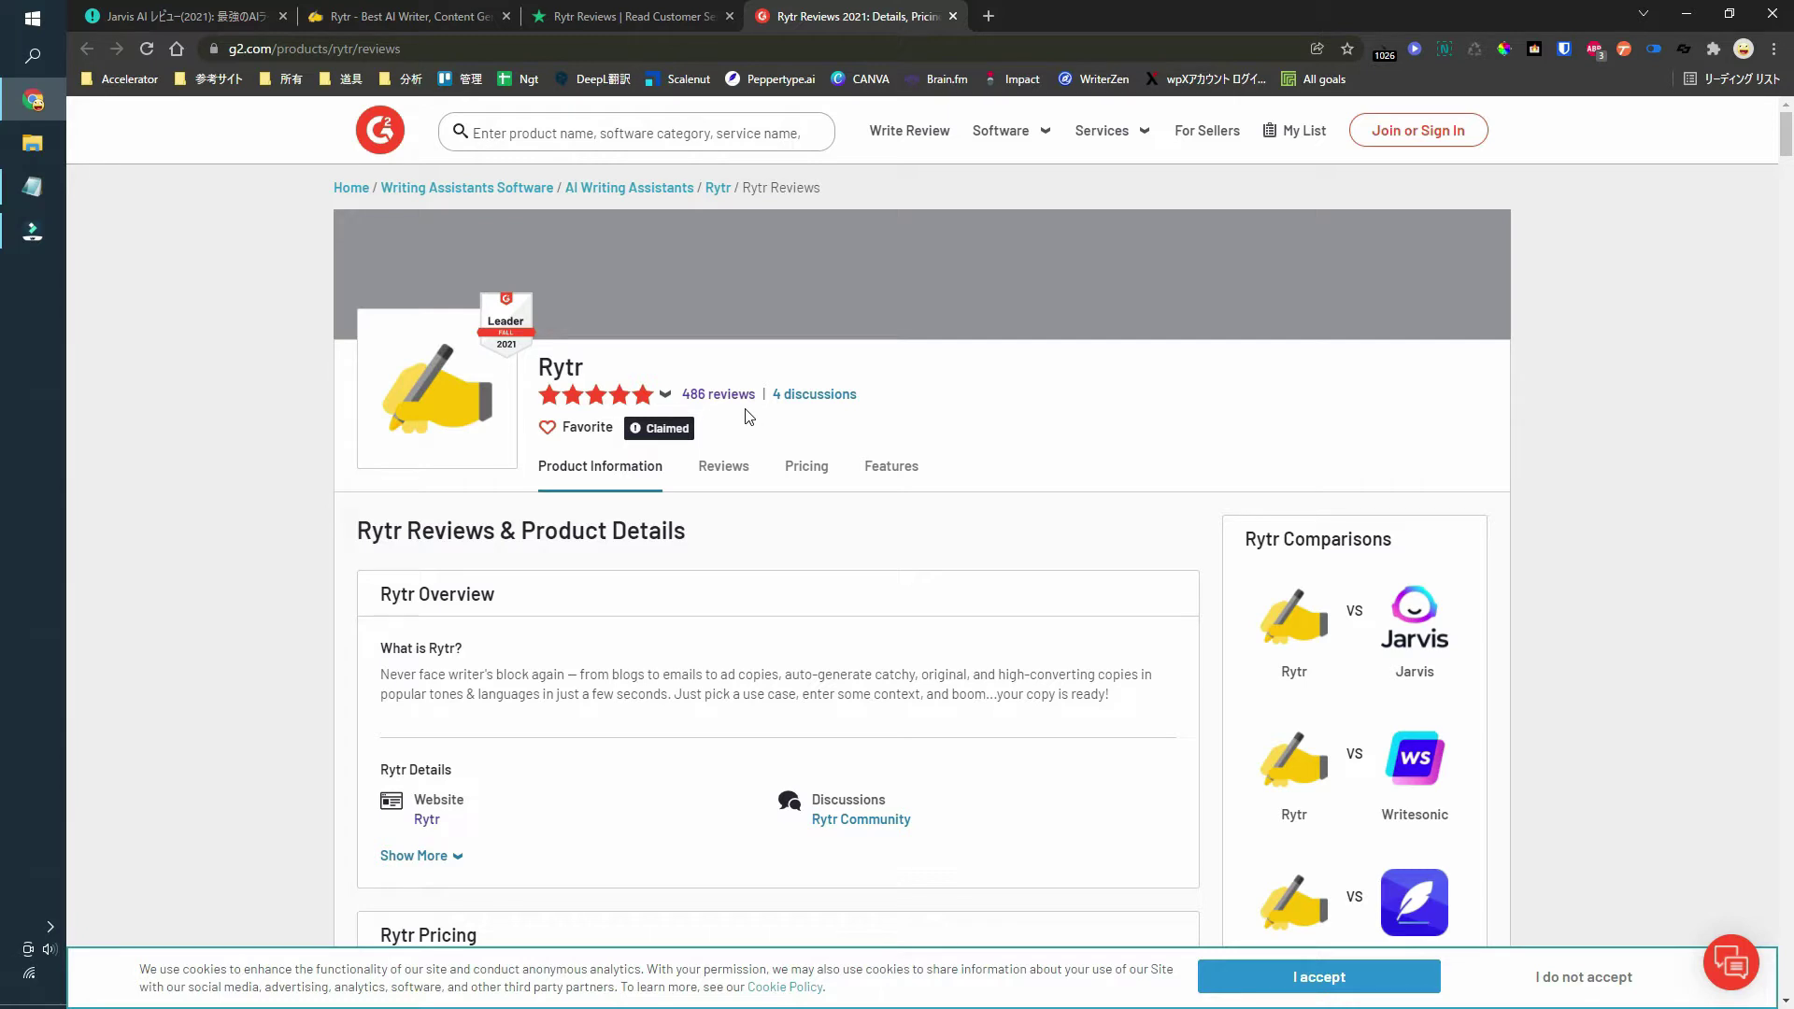
left_click(667, 402)
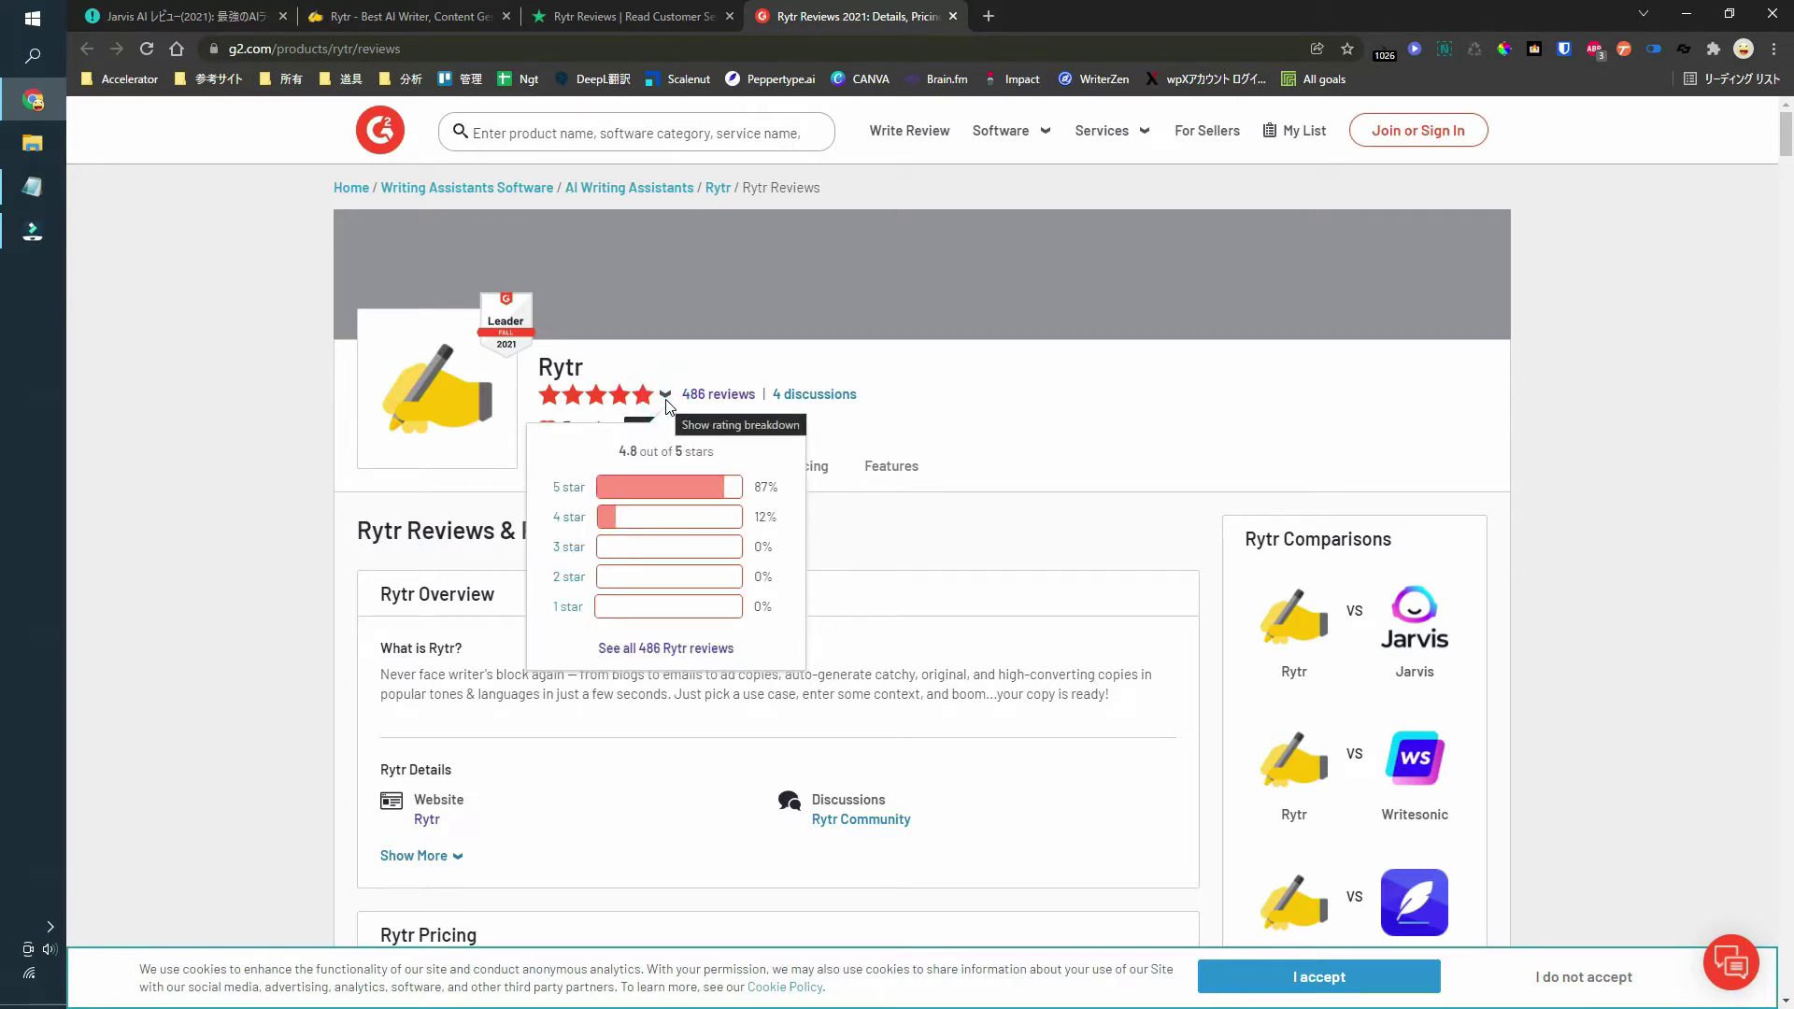
left_click_drag(671, 452, 603, 459)
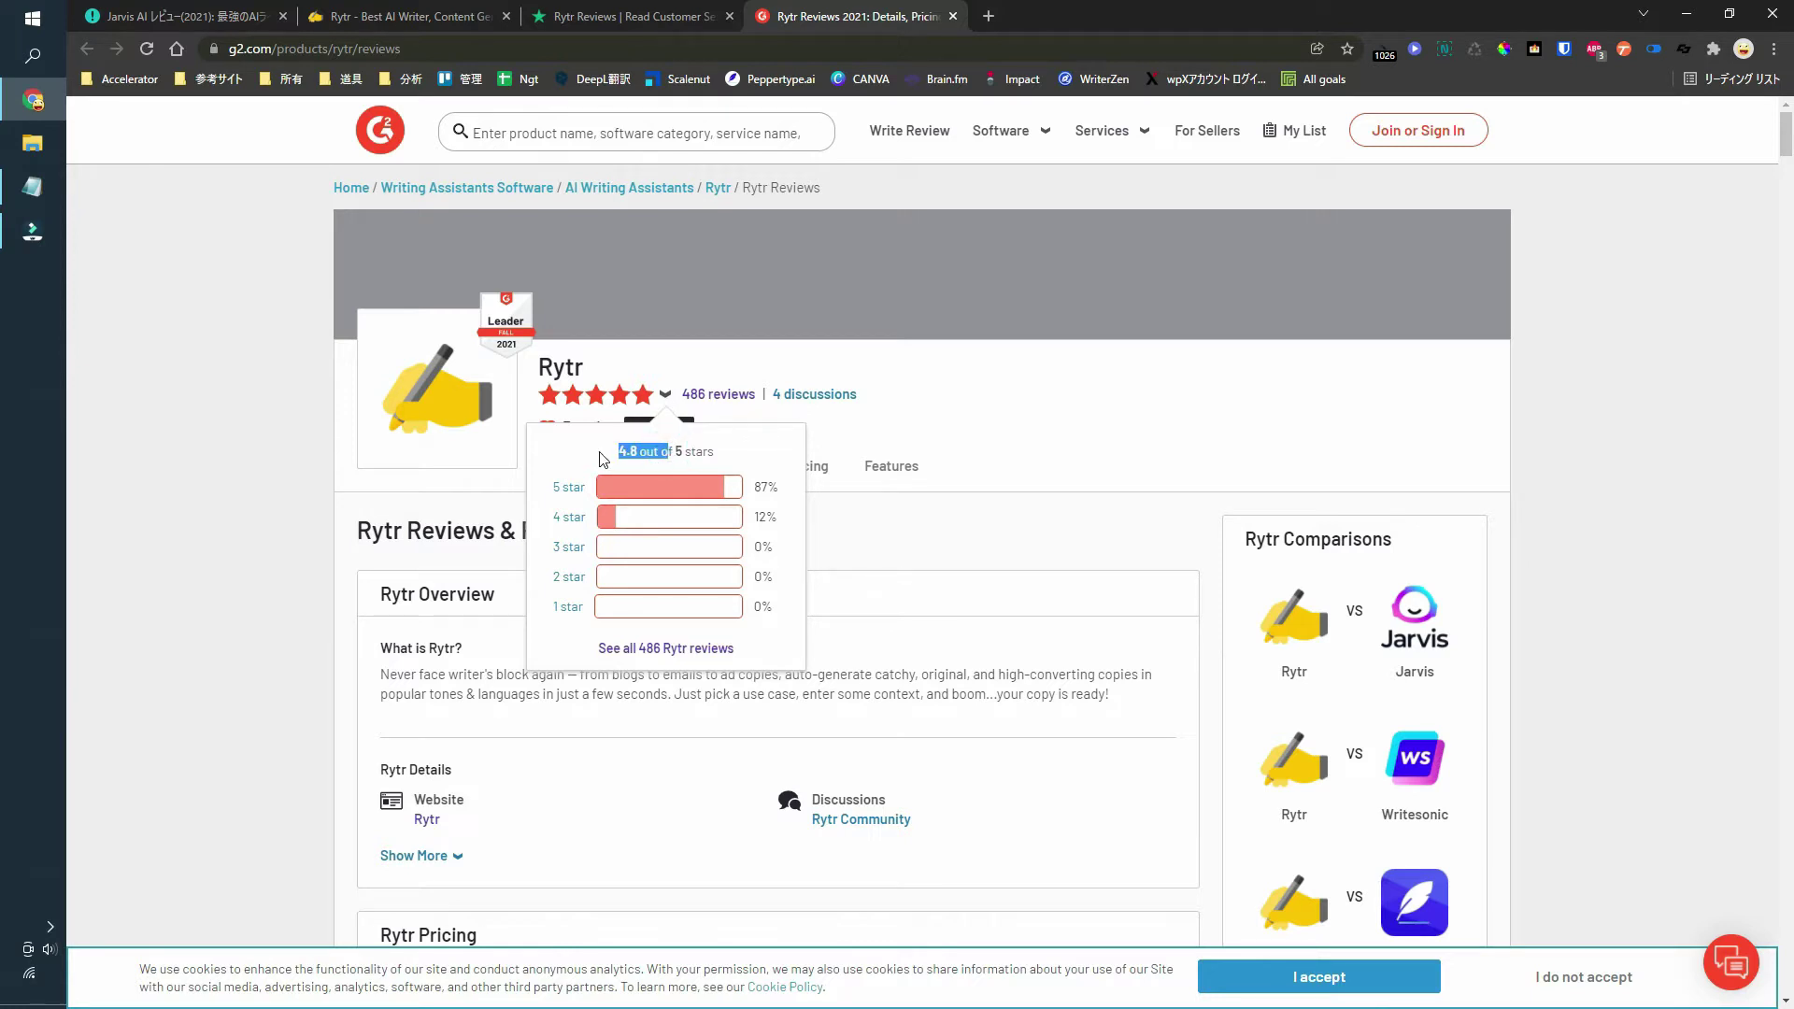
left_click(728, 16)
left_click(729, 17)
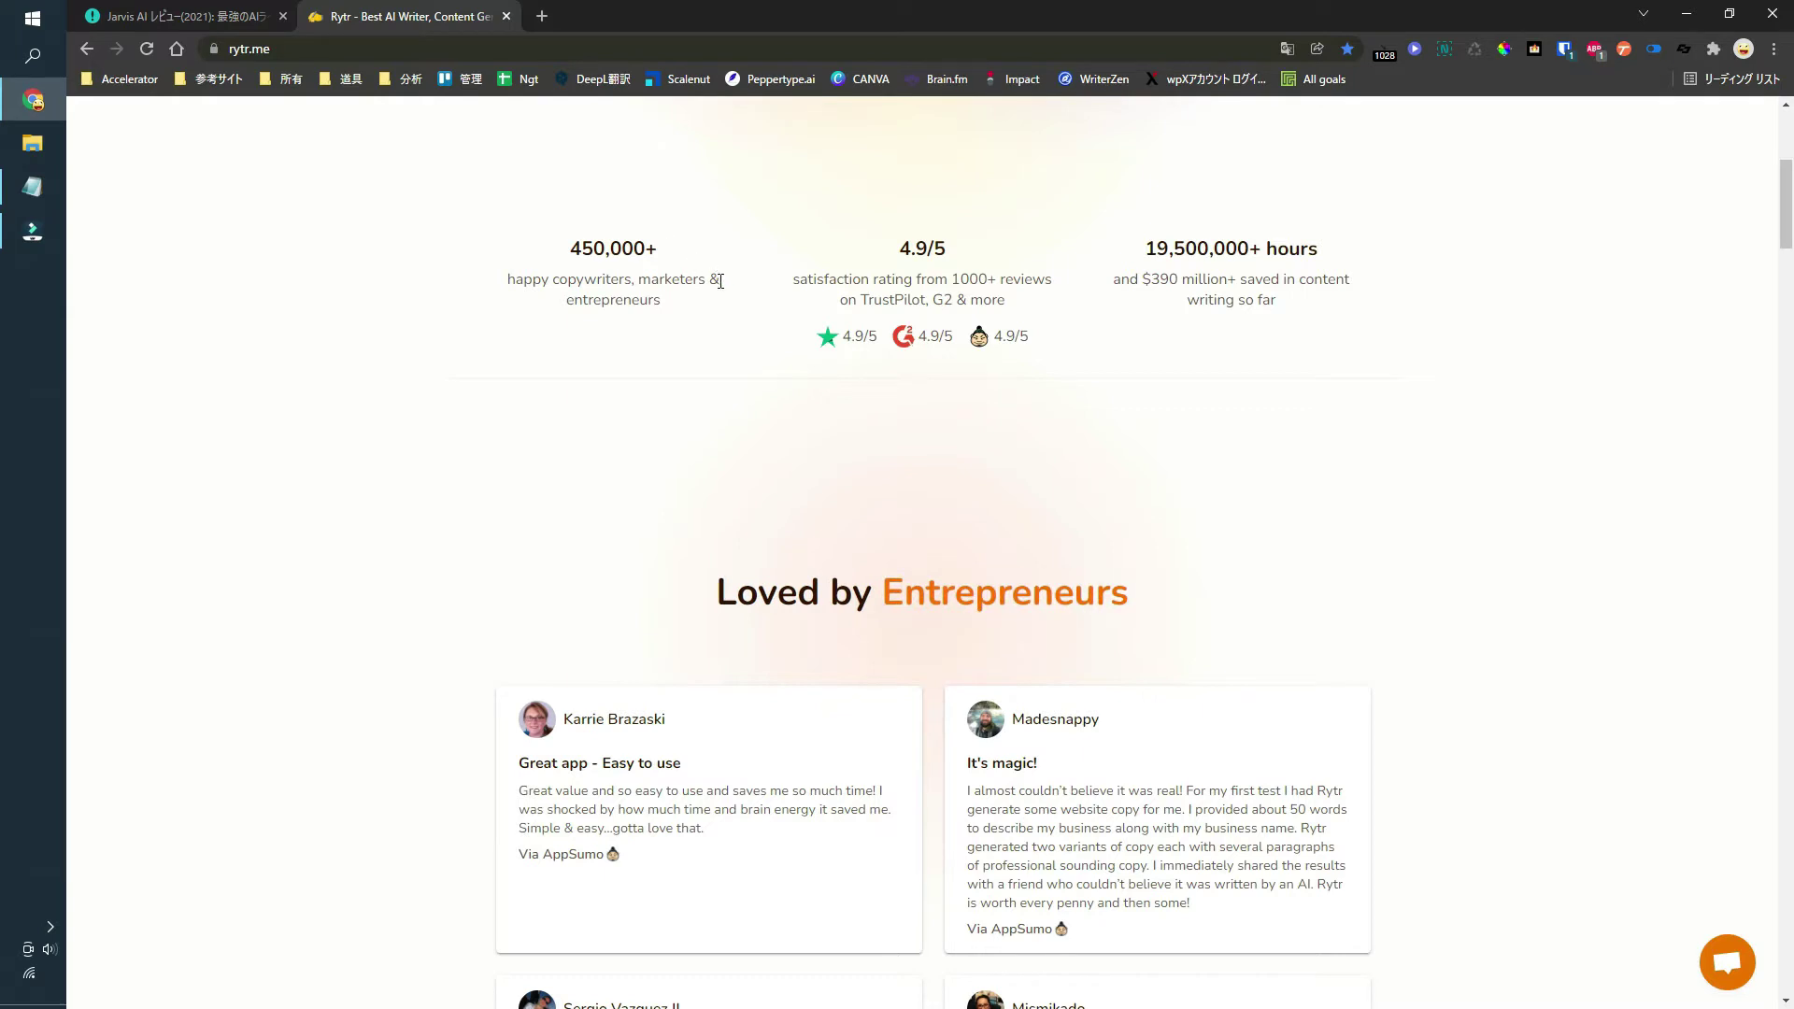
Step: Launch the Rytr writing tool from the home page and open it in its own browser tab
scroll(772, 338, "up", 5)
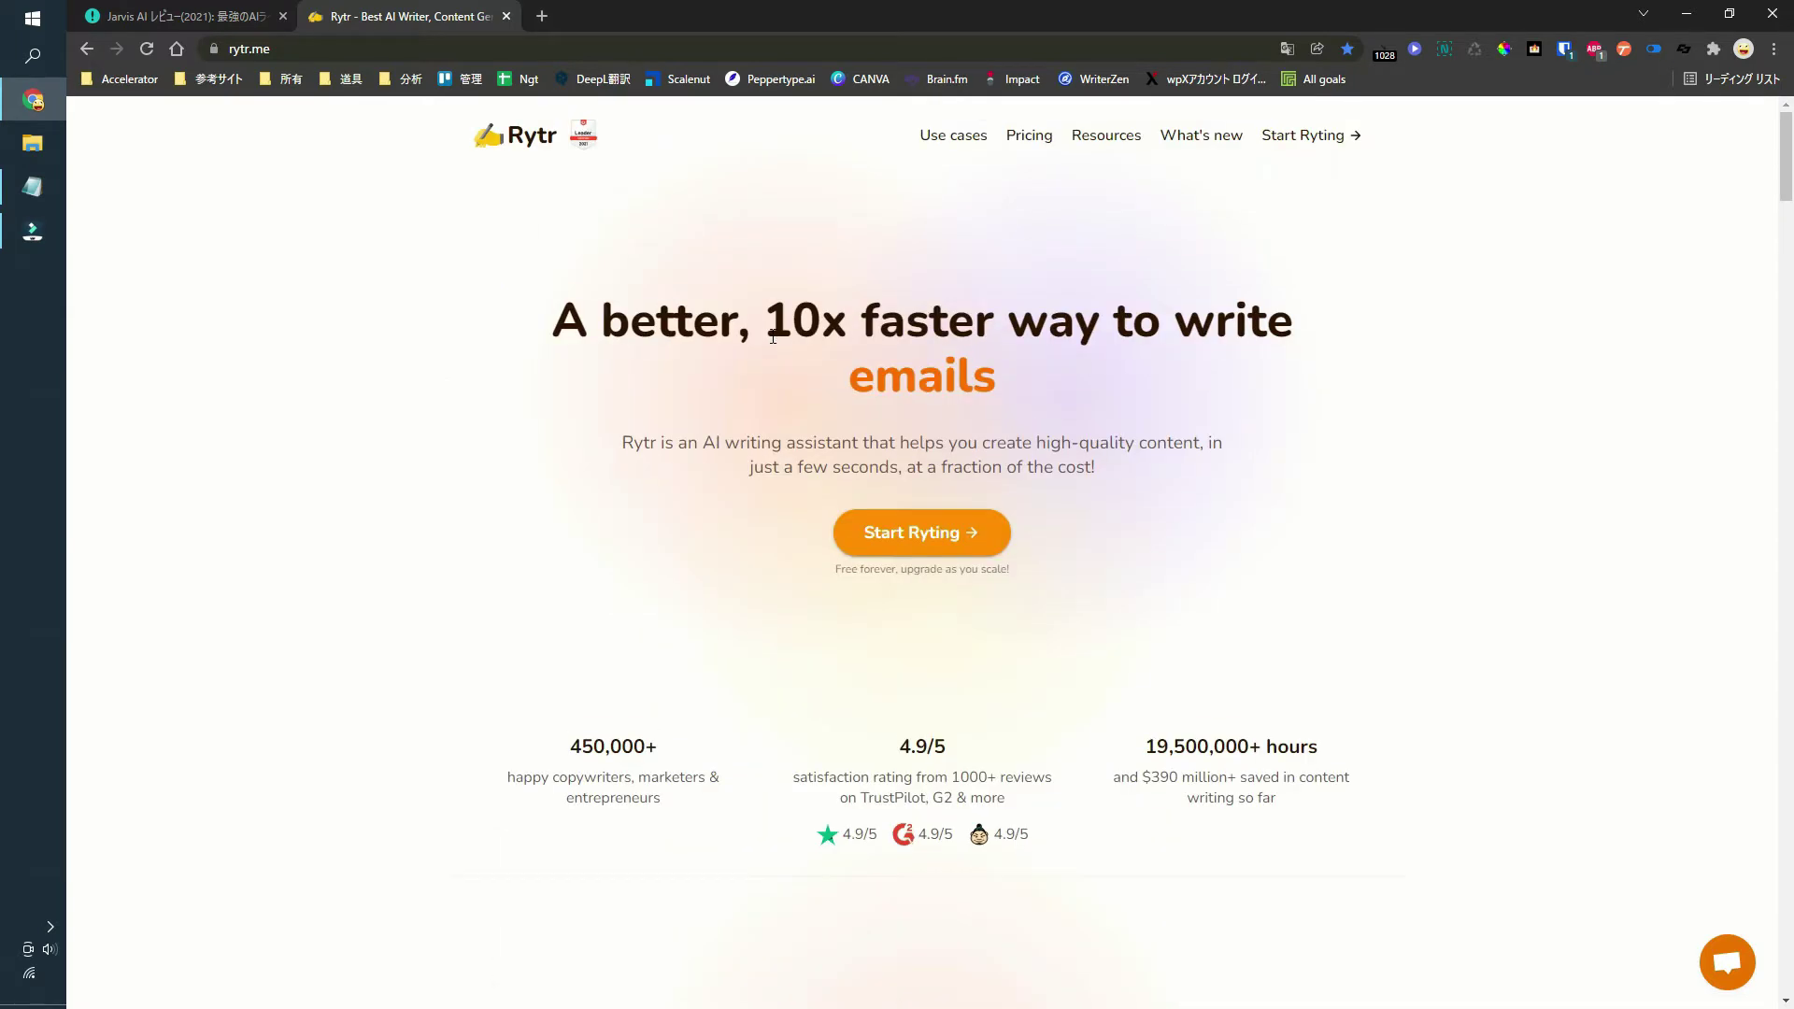
scroll(774, 331, "down", 2)
left_click(920, 280)
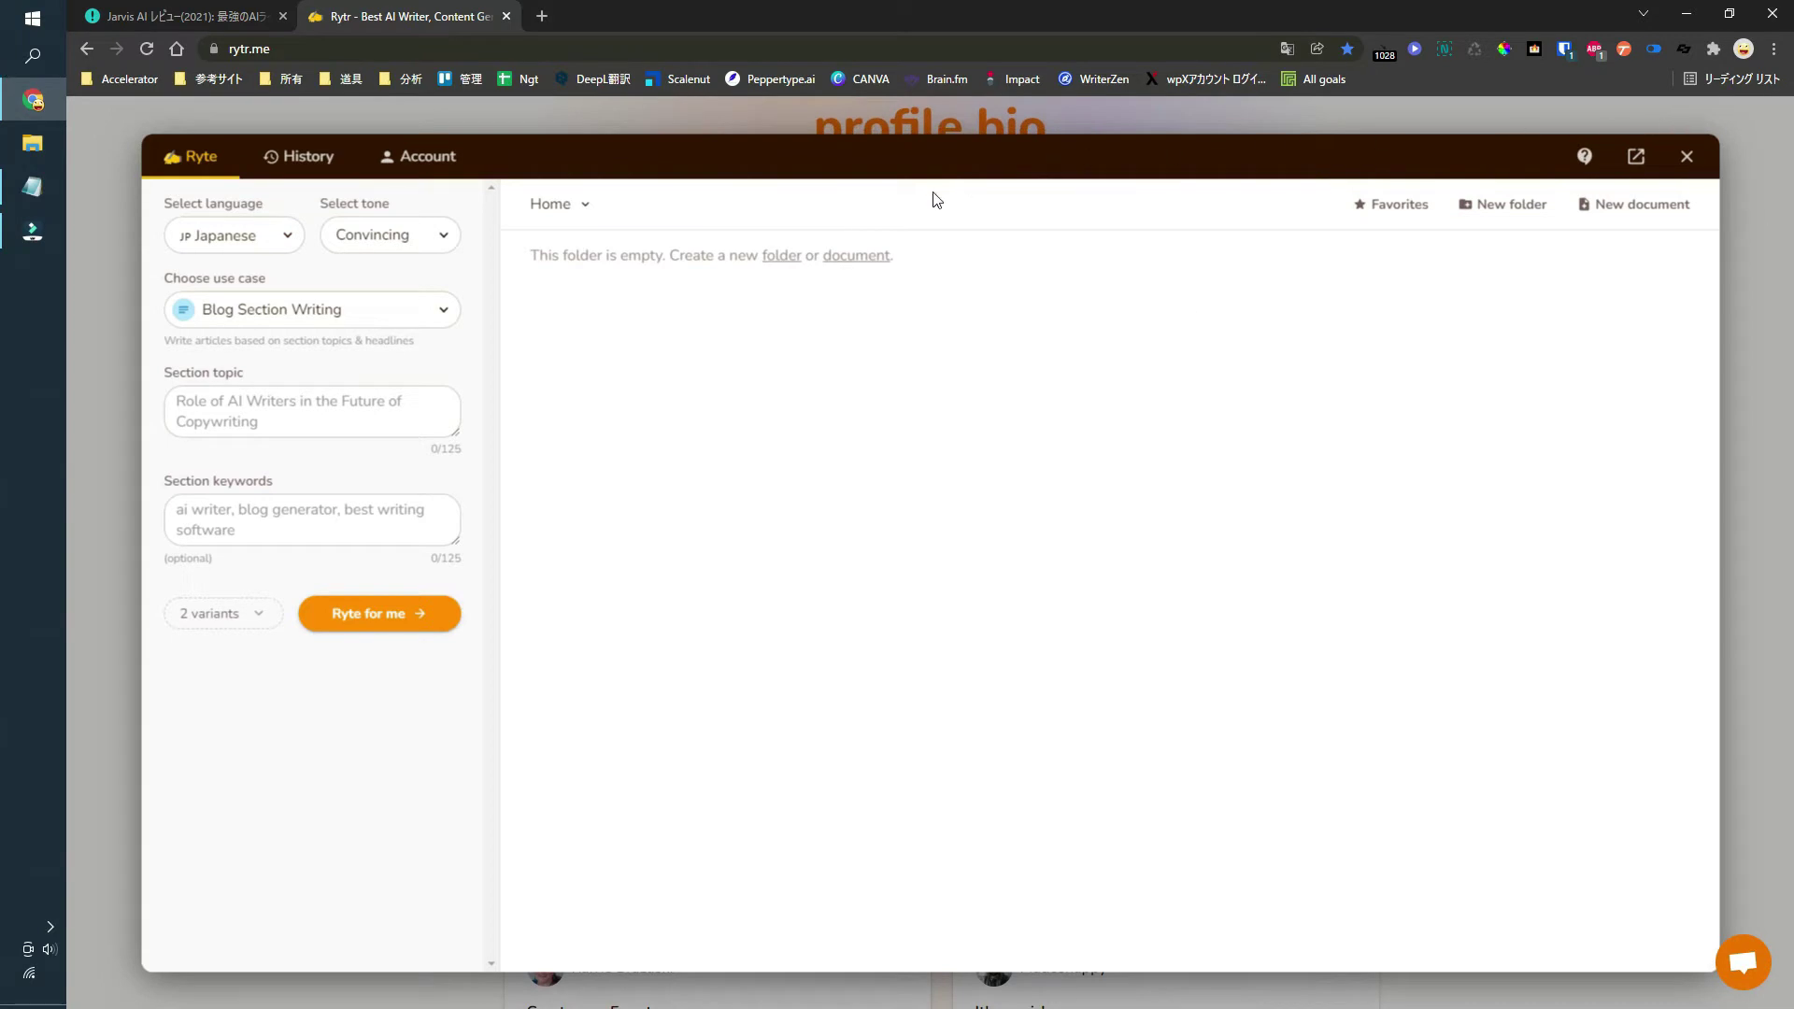
left_click(1635, 157)
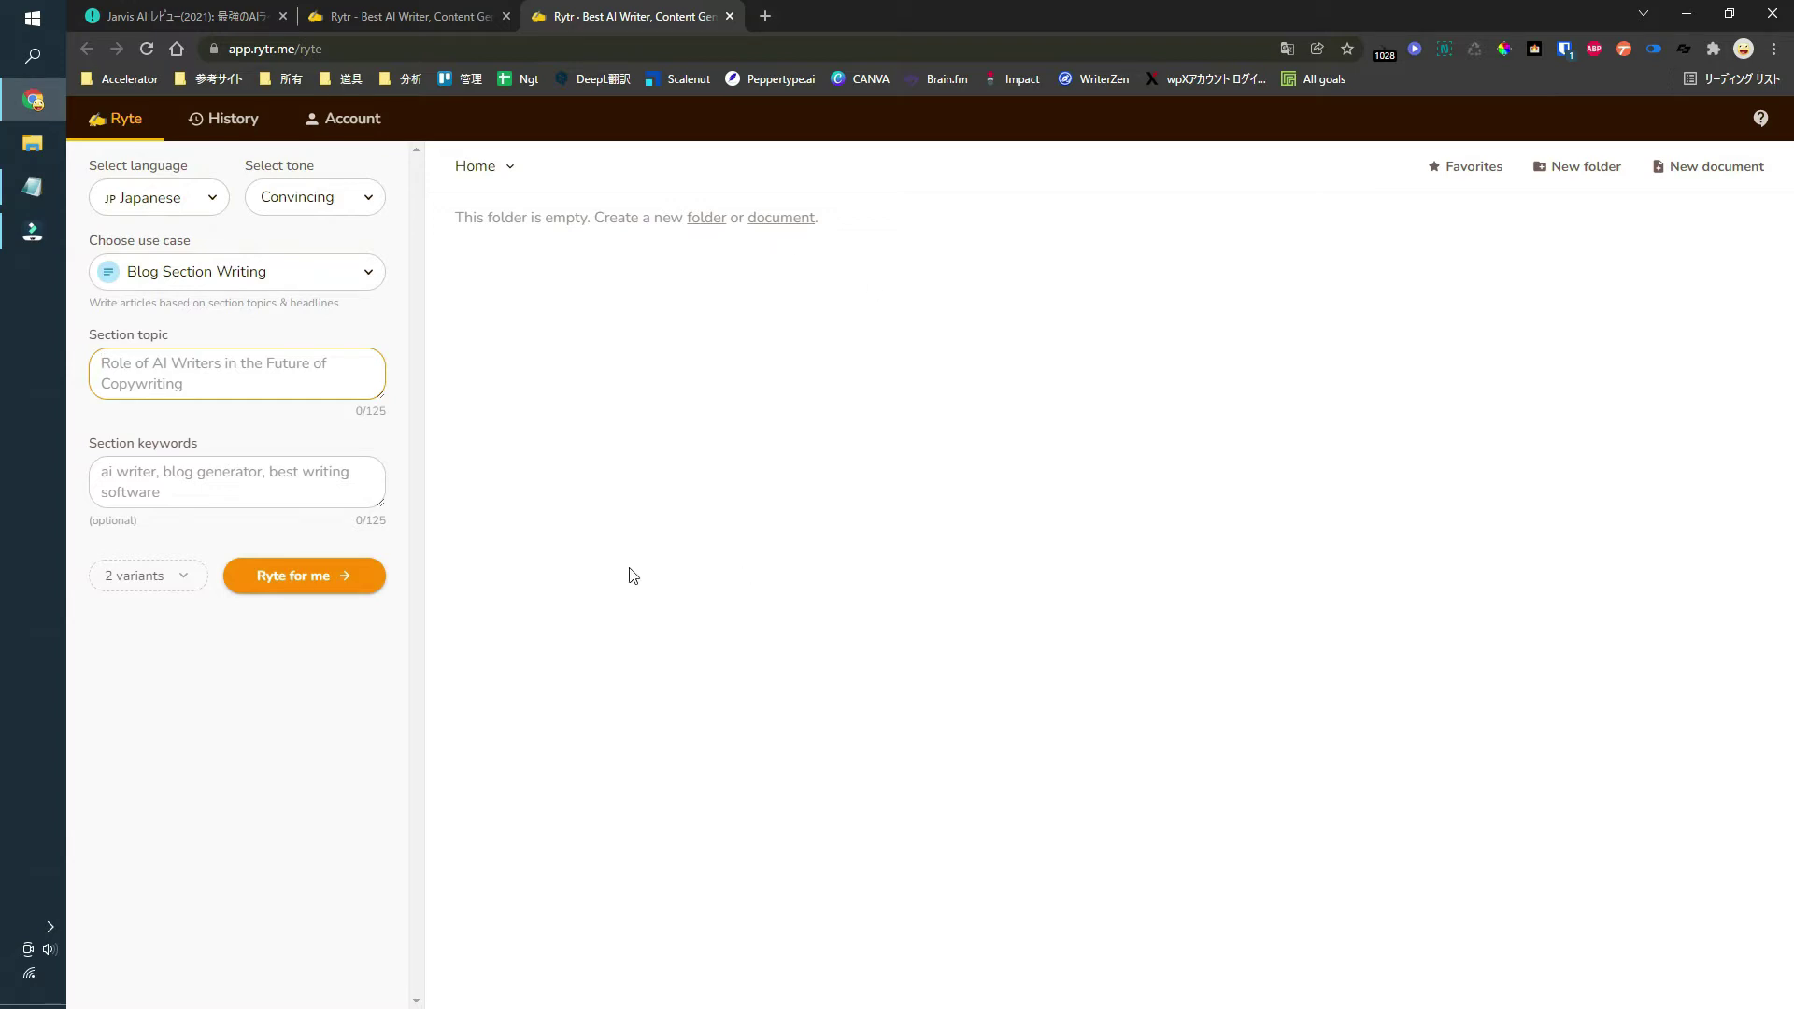
Step: Look through the available output languages and leave the selection at Japanese
left_click(212, 201)
mouse_move(224, 277)
left_mouse_down()
mouse_move(224, 338)
mouse_move(224, 248)
left_mouse_up()
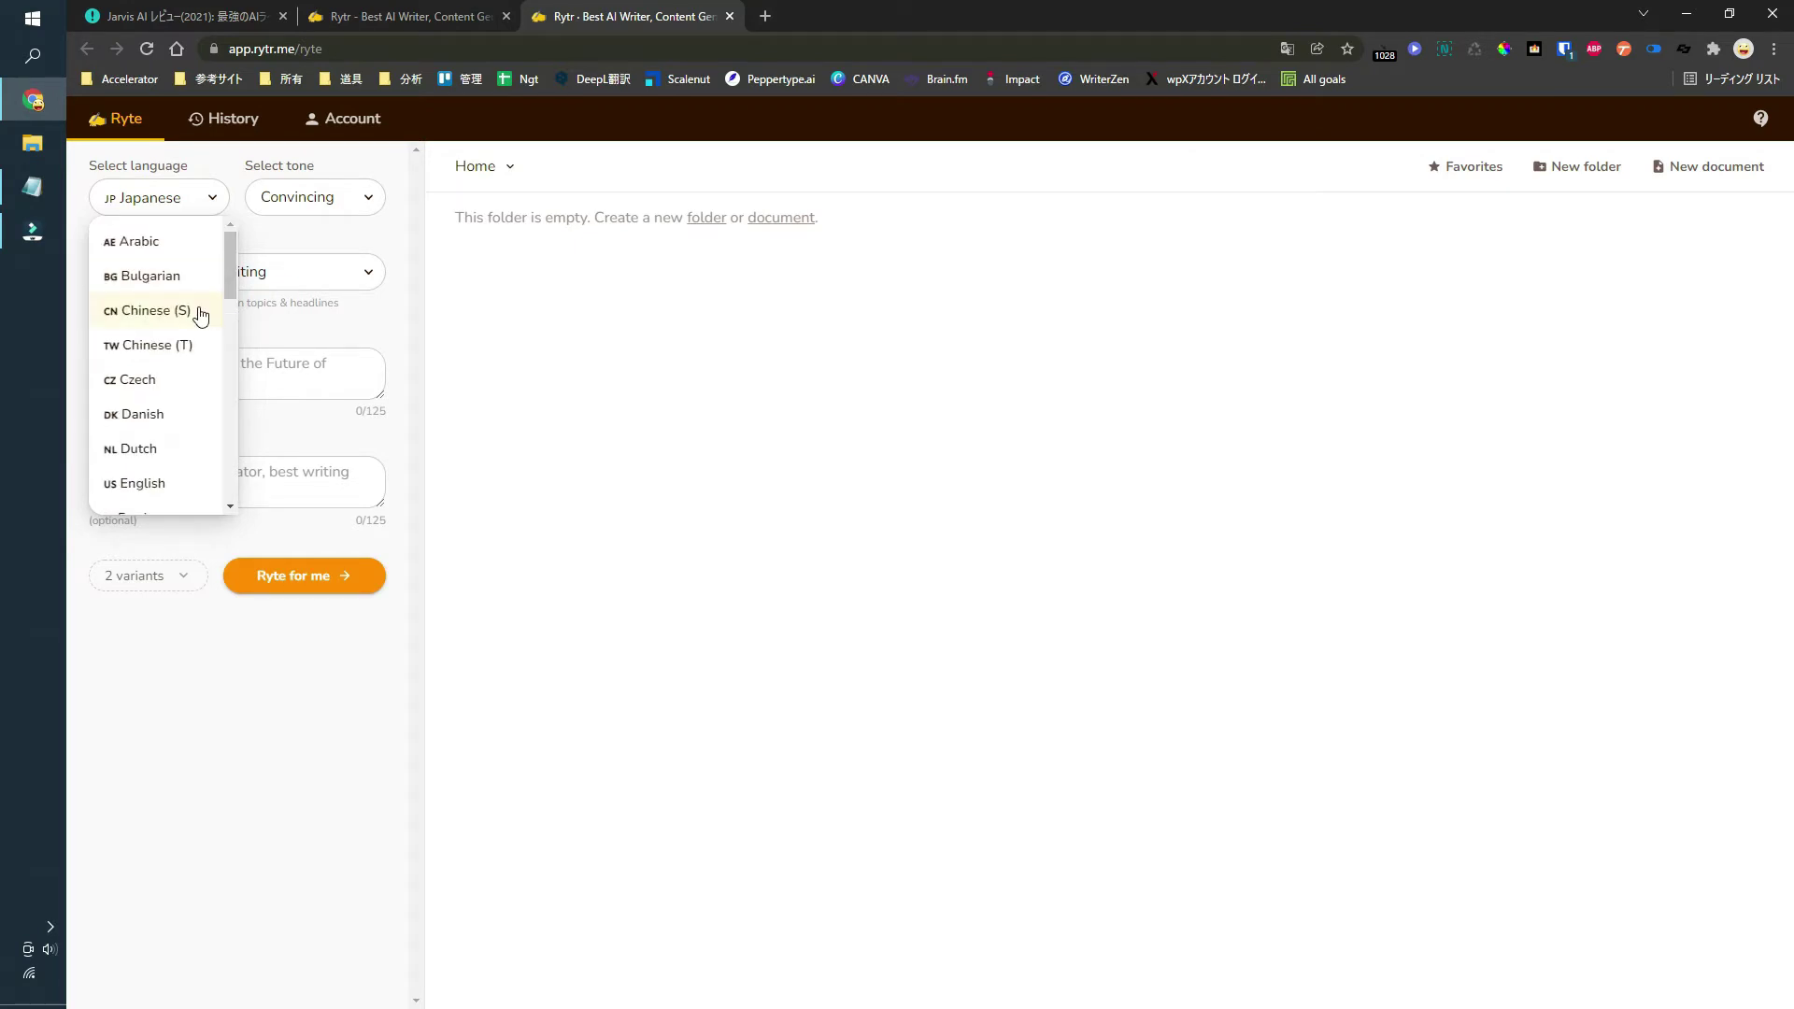
scroll(157, 318, "down", 5)
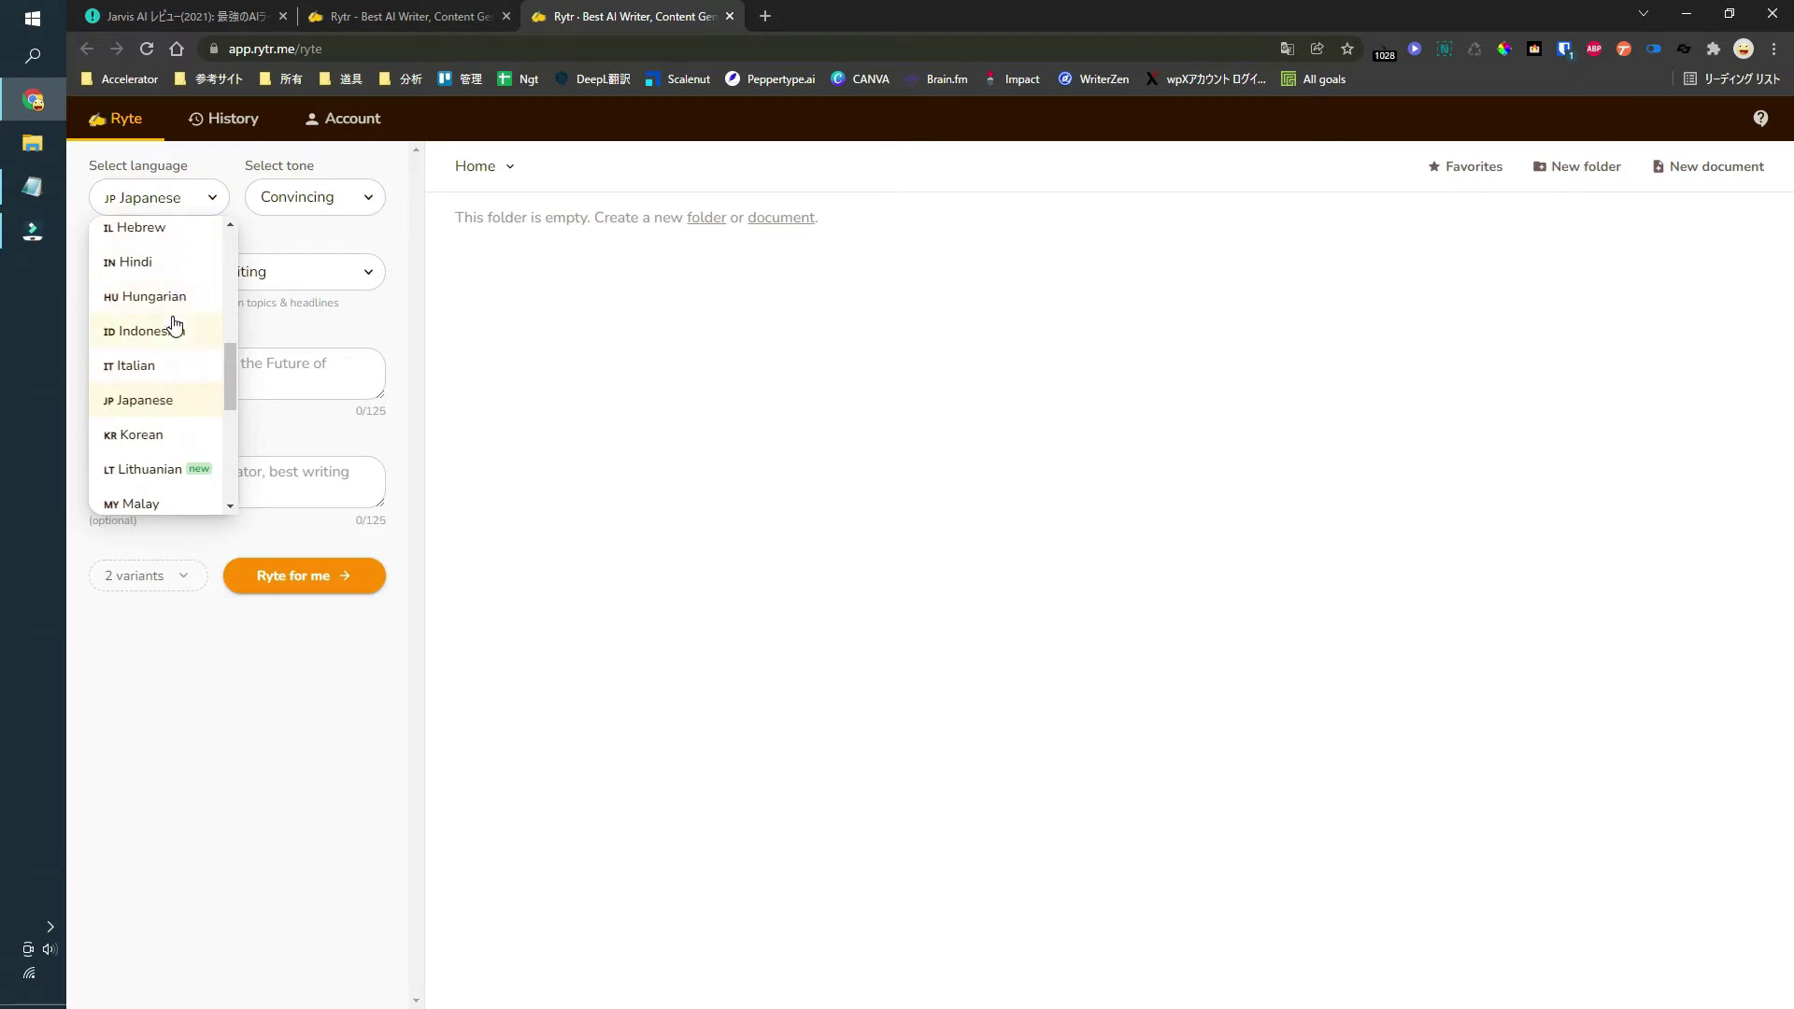
scroll(178, 364, "down", 2)
scroll(176, 364, "down", 1)
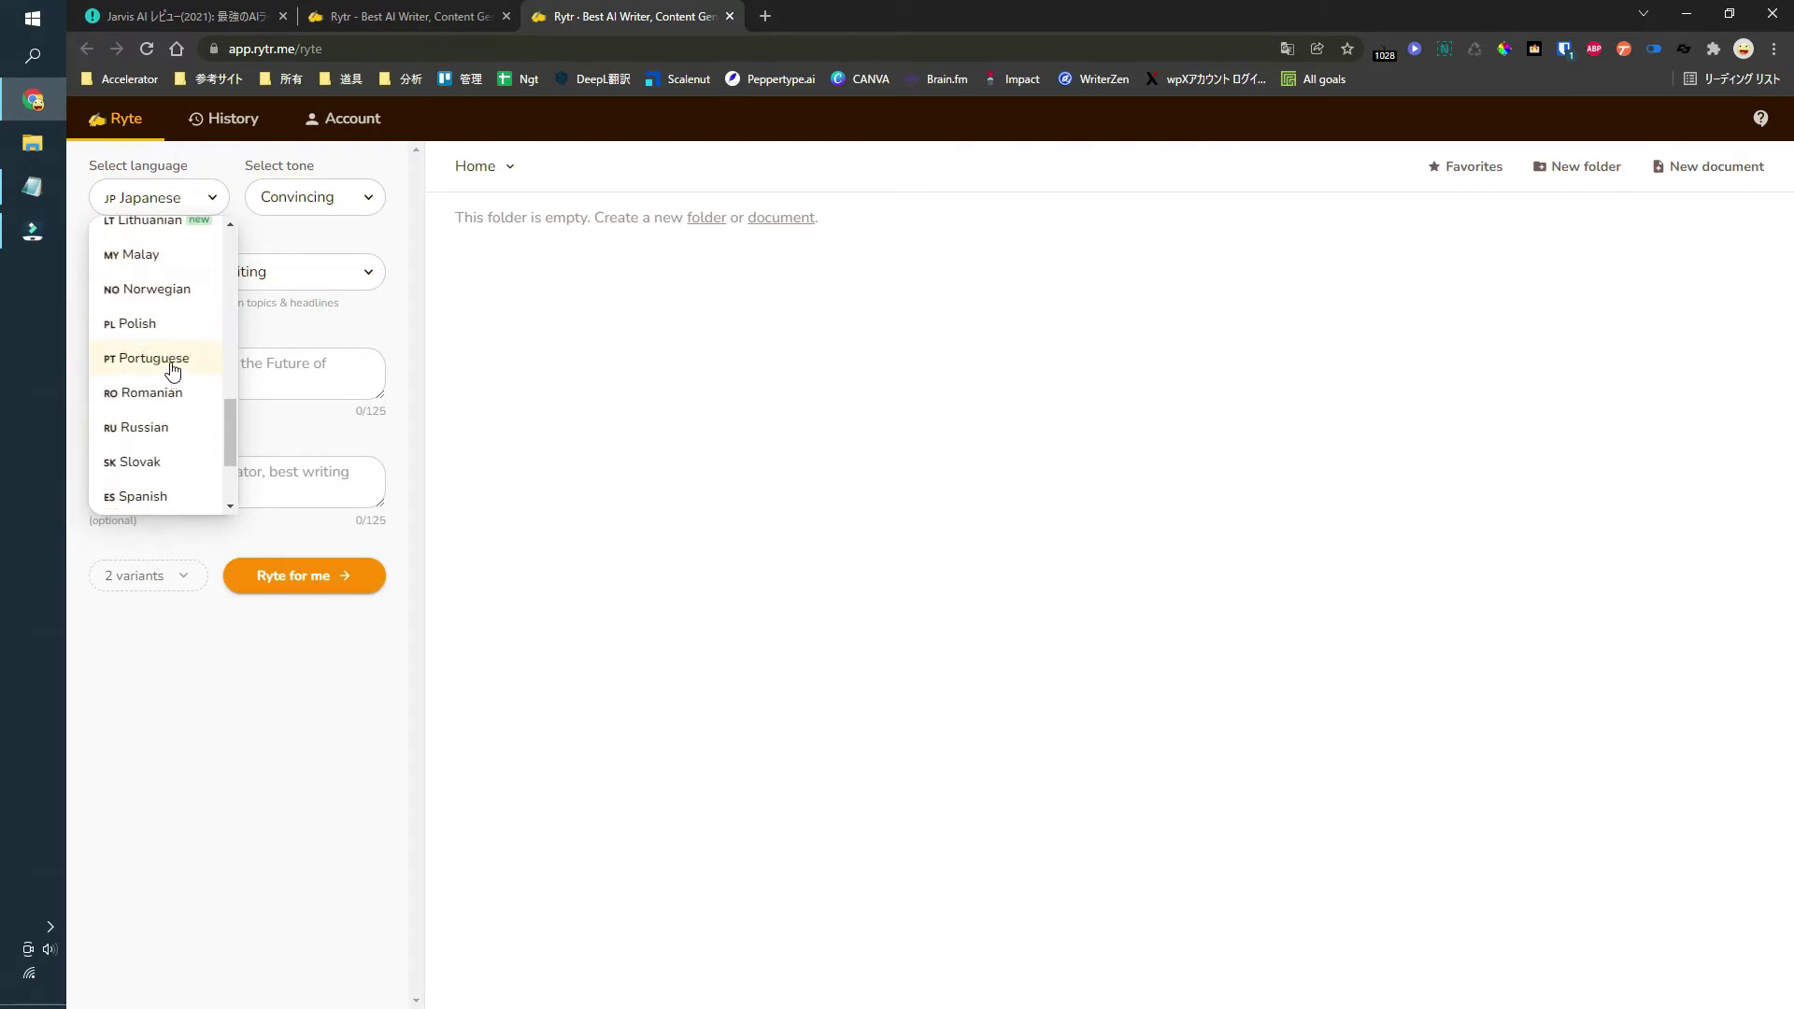
scroll(149, 444, "down", 2)
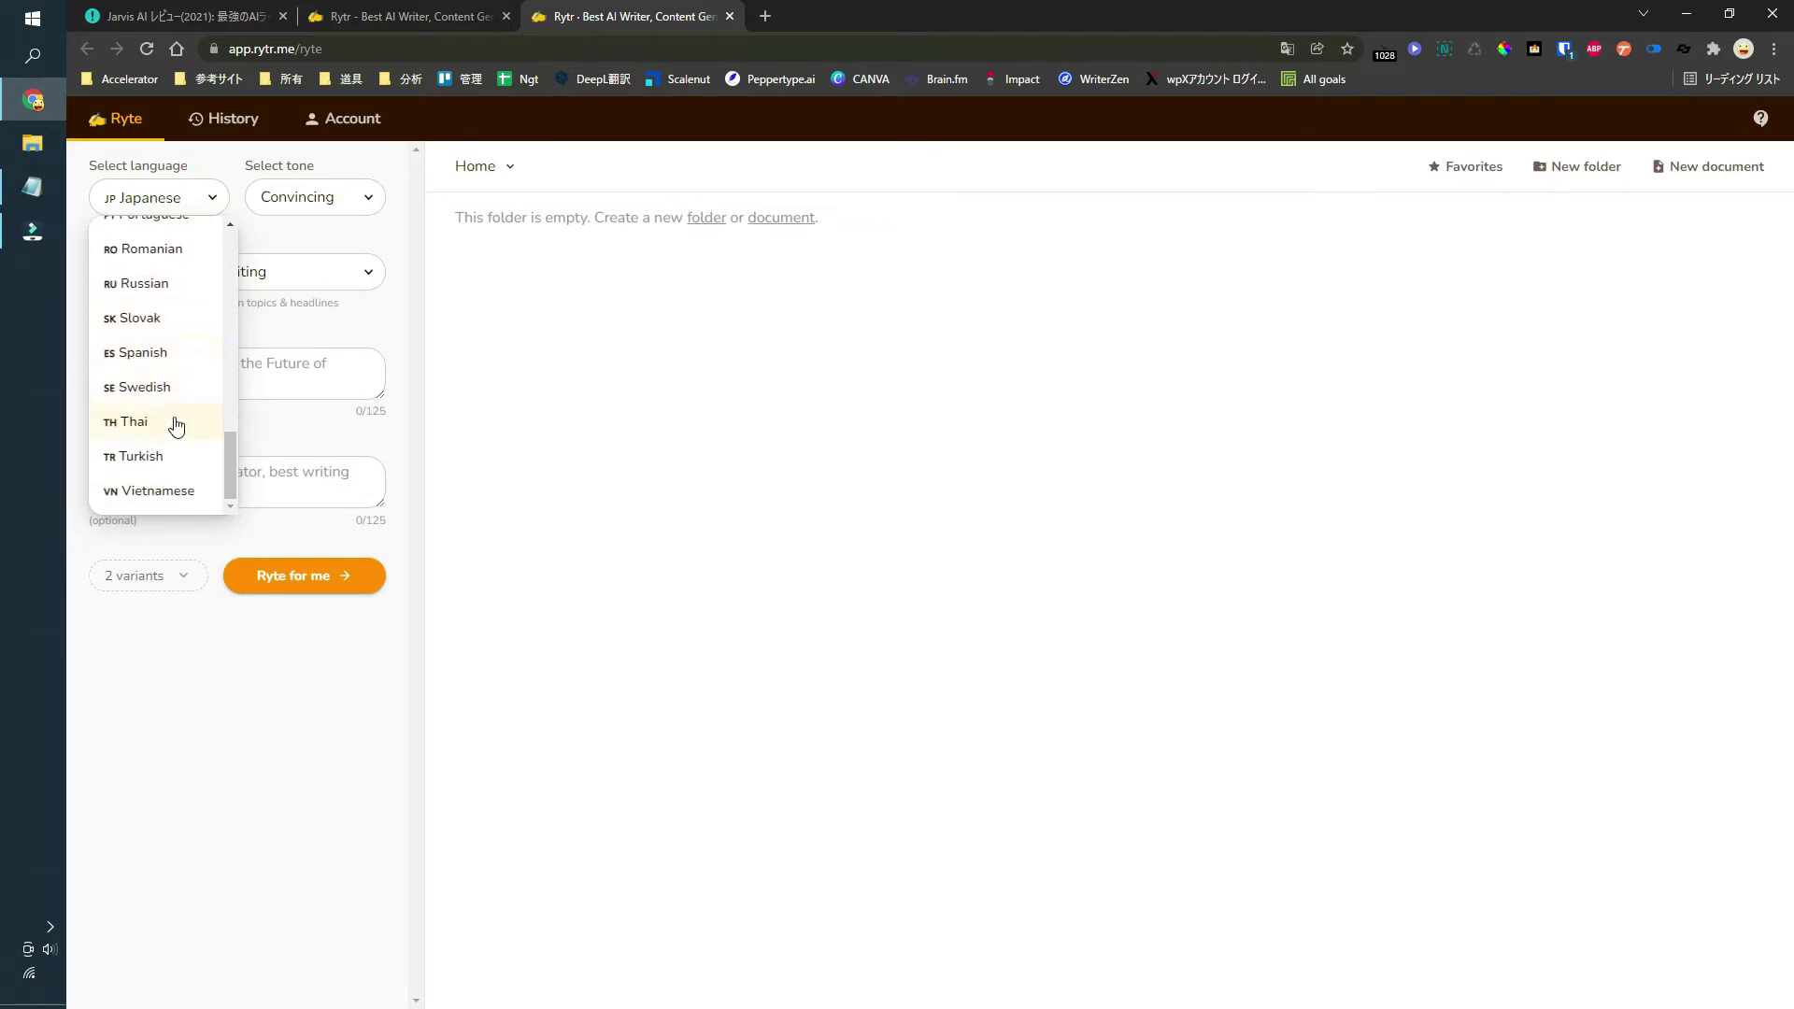
scroll(184, 455, "up", 4)
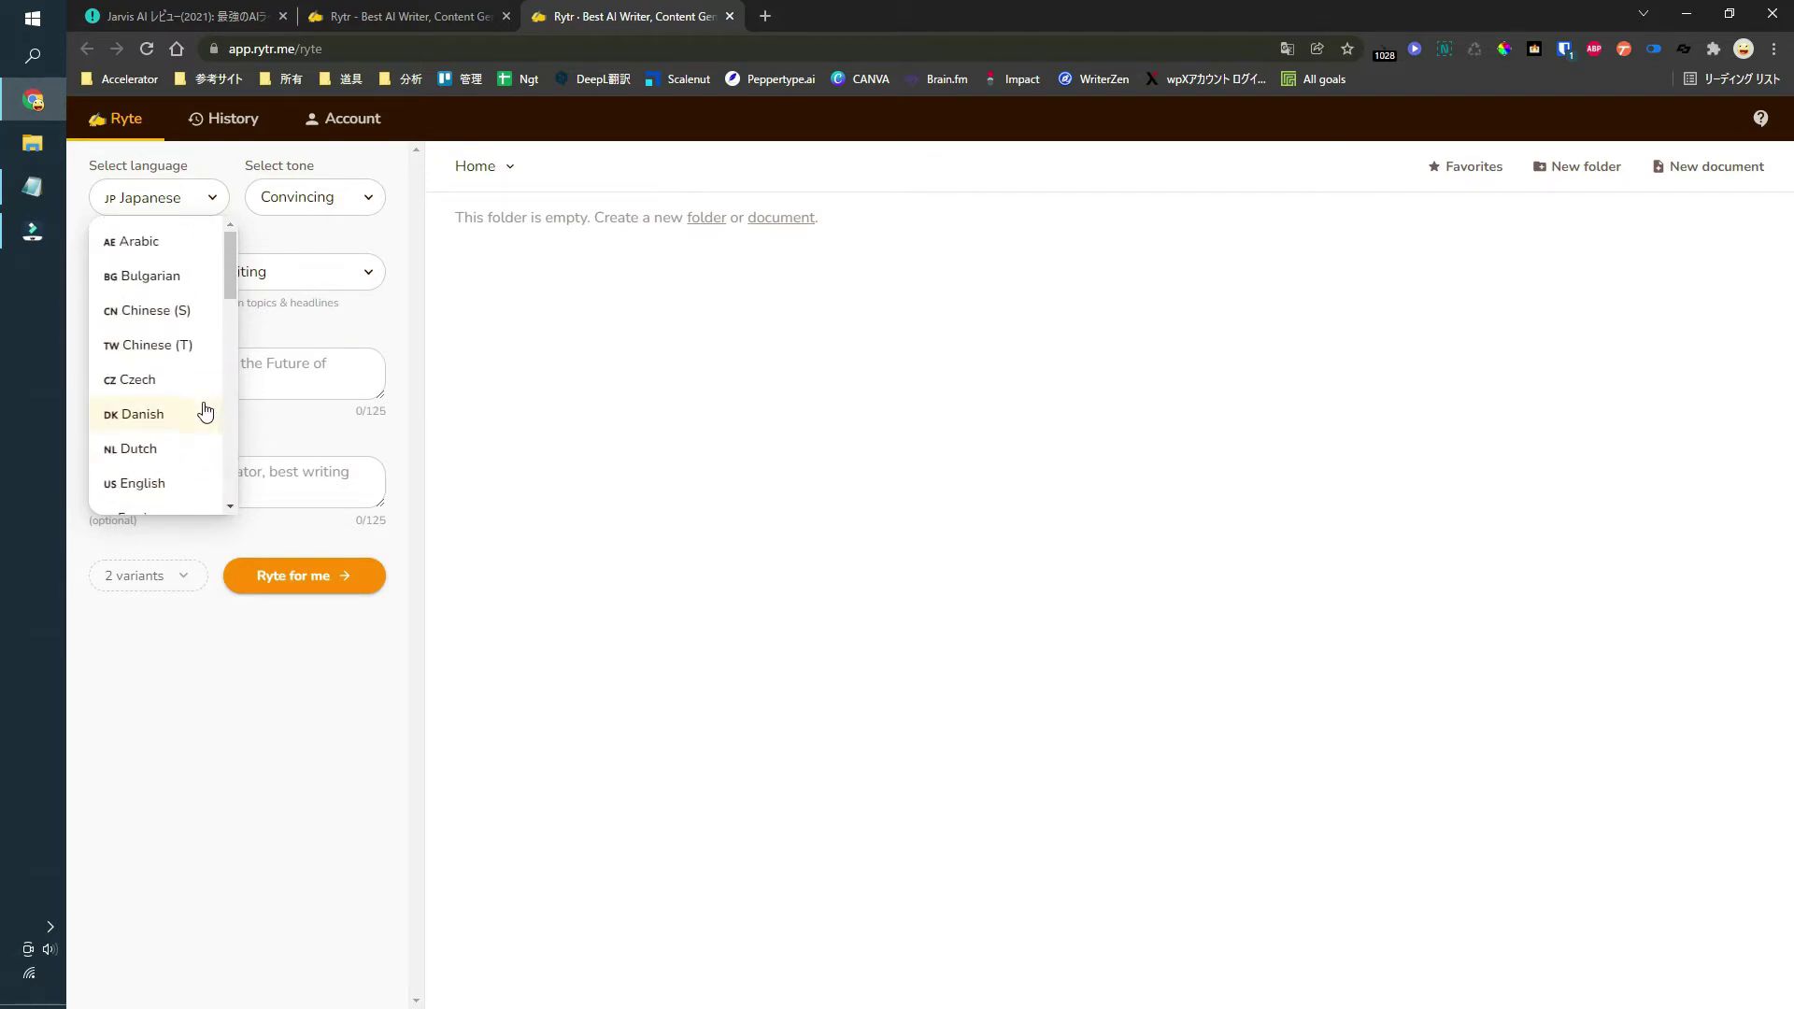
scroll(169, 402, "down", 2)
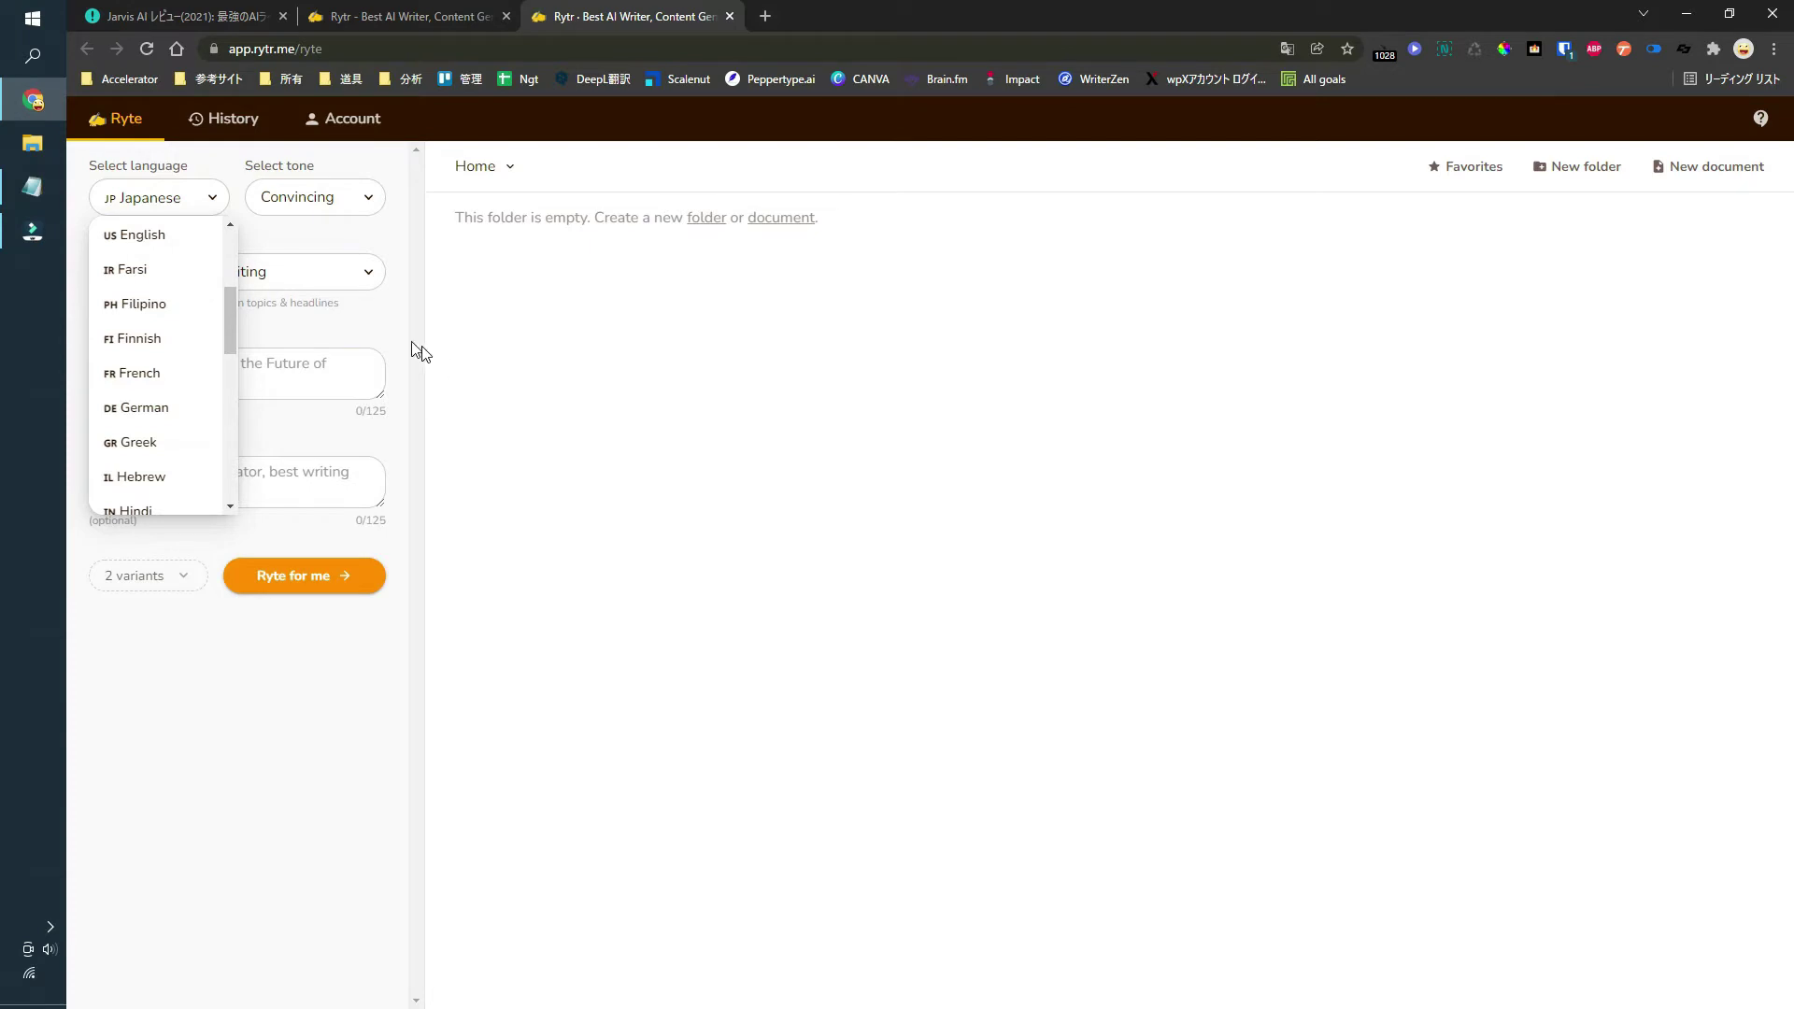
left_click(381, 246)
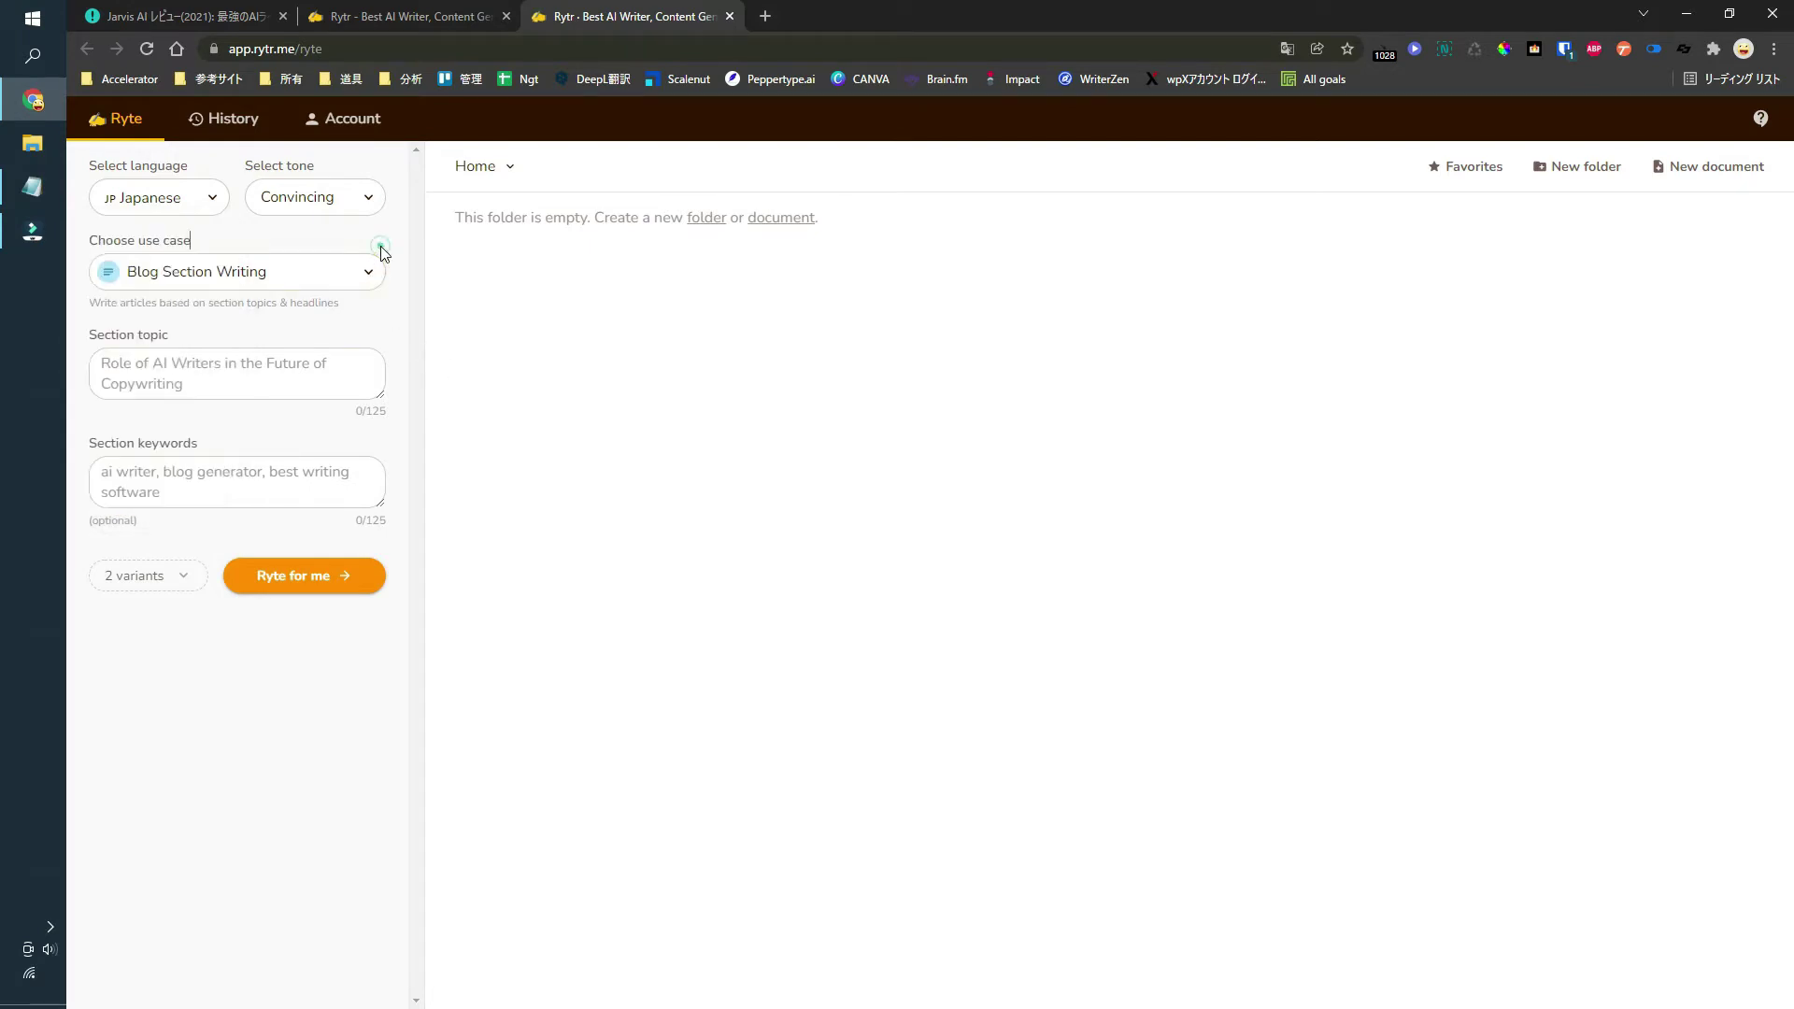
Step: Look through the available writing tones and leave the selection at Convincing
left_click(334, 218)
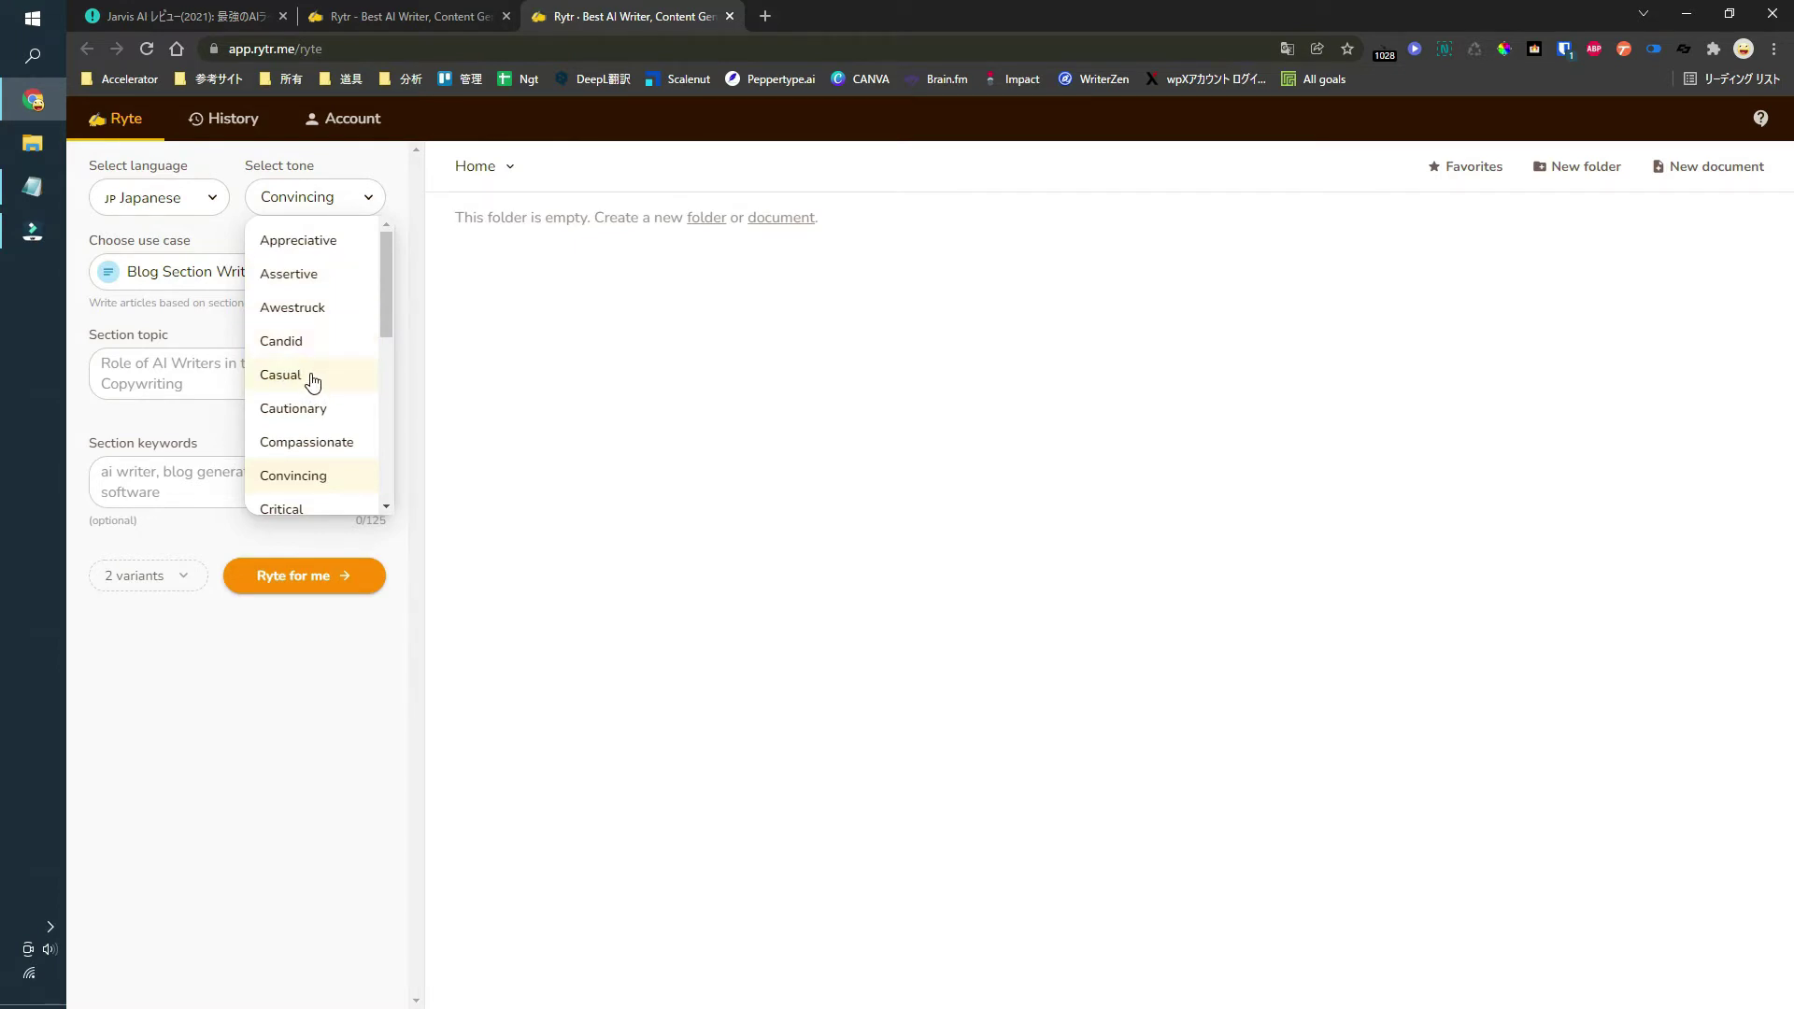
scroll(313, 381, "down", 3)
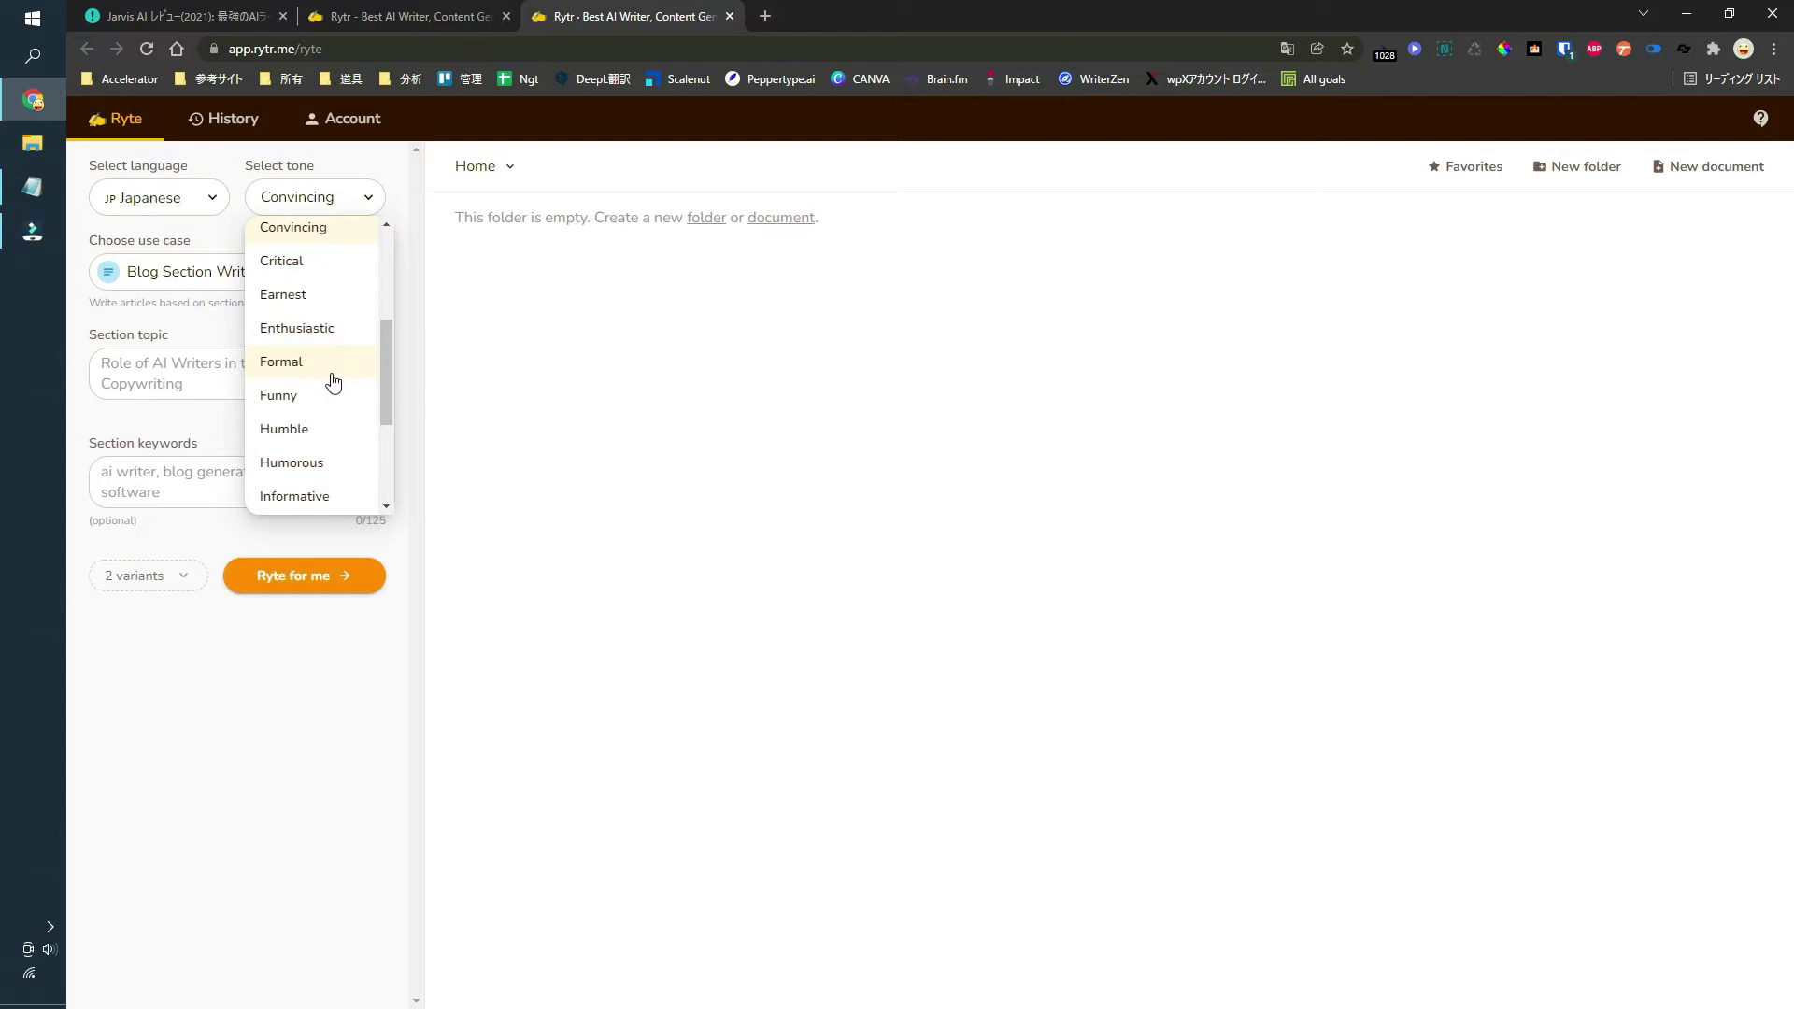
left_click(386, 353)
left_click_drag(386, 352, 378, 434)
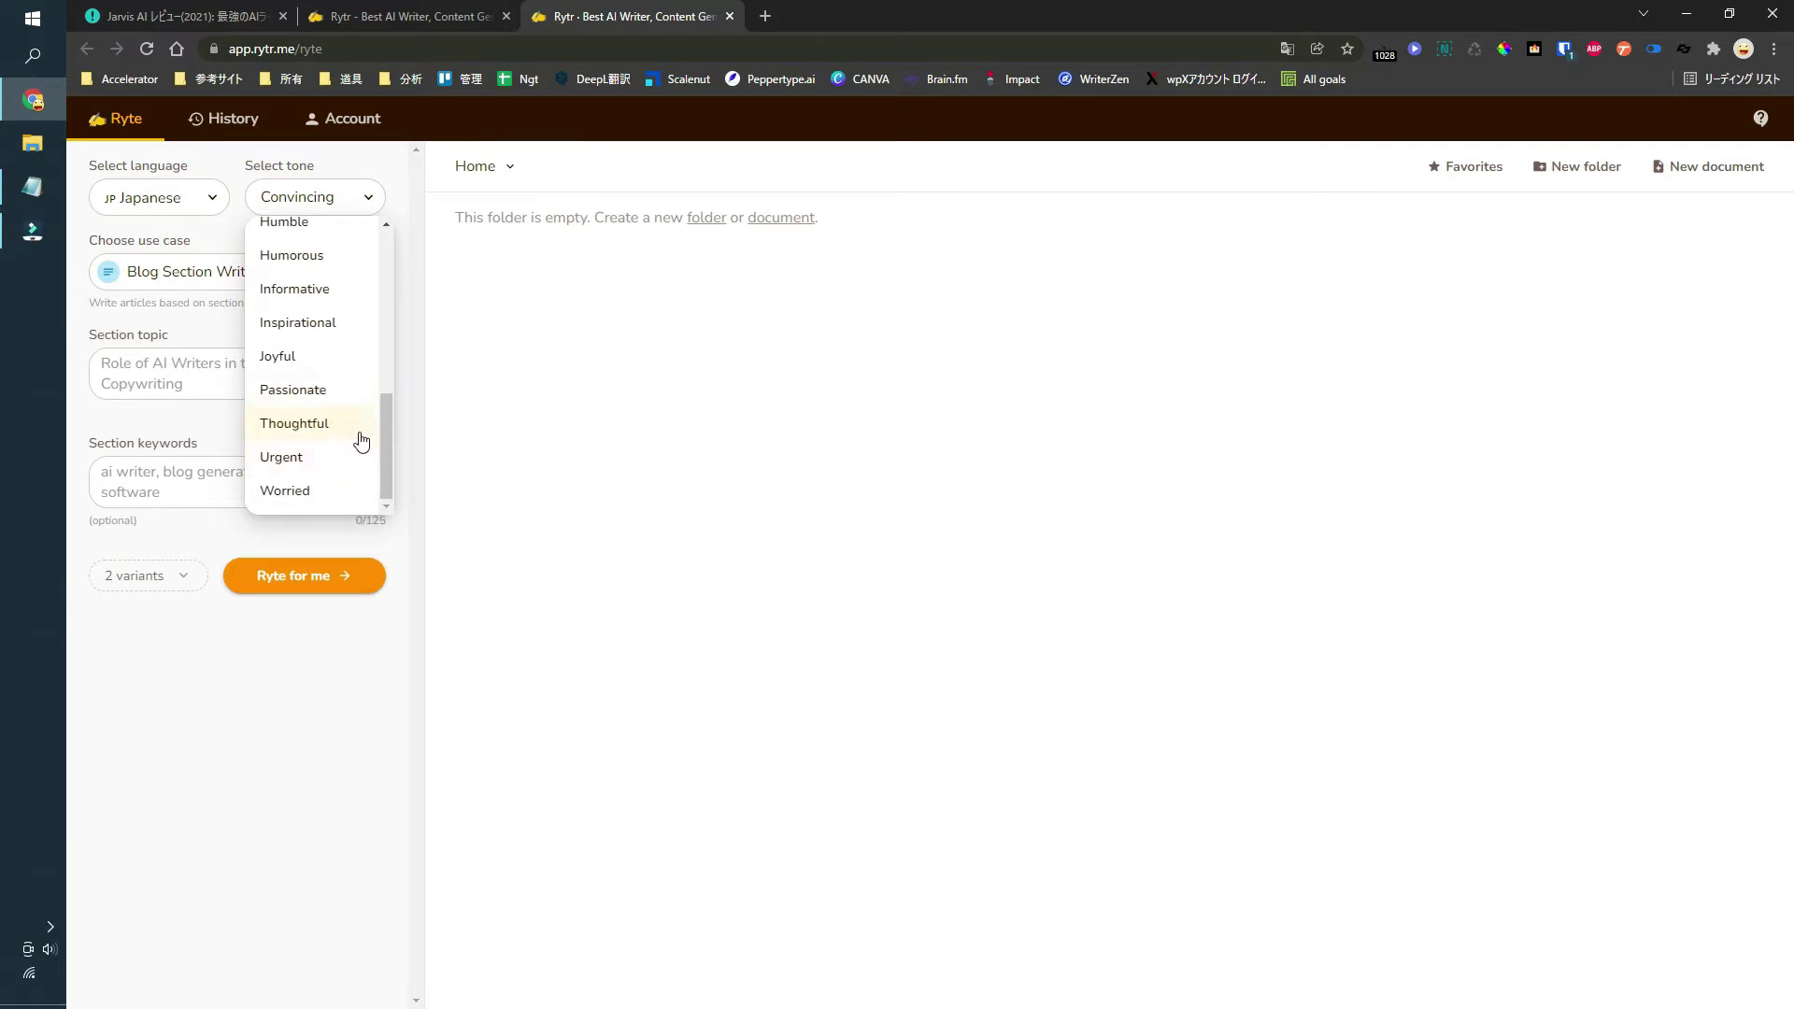
scroll(361, 439, "up", 6)
left_click(464, 346)
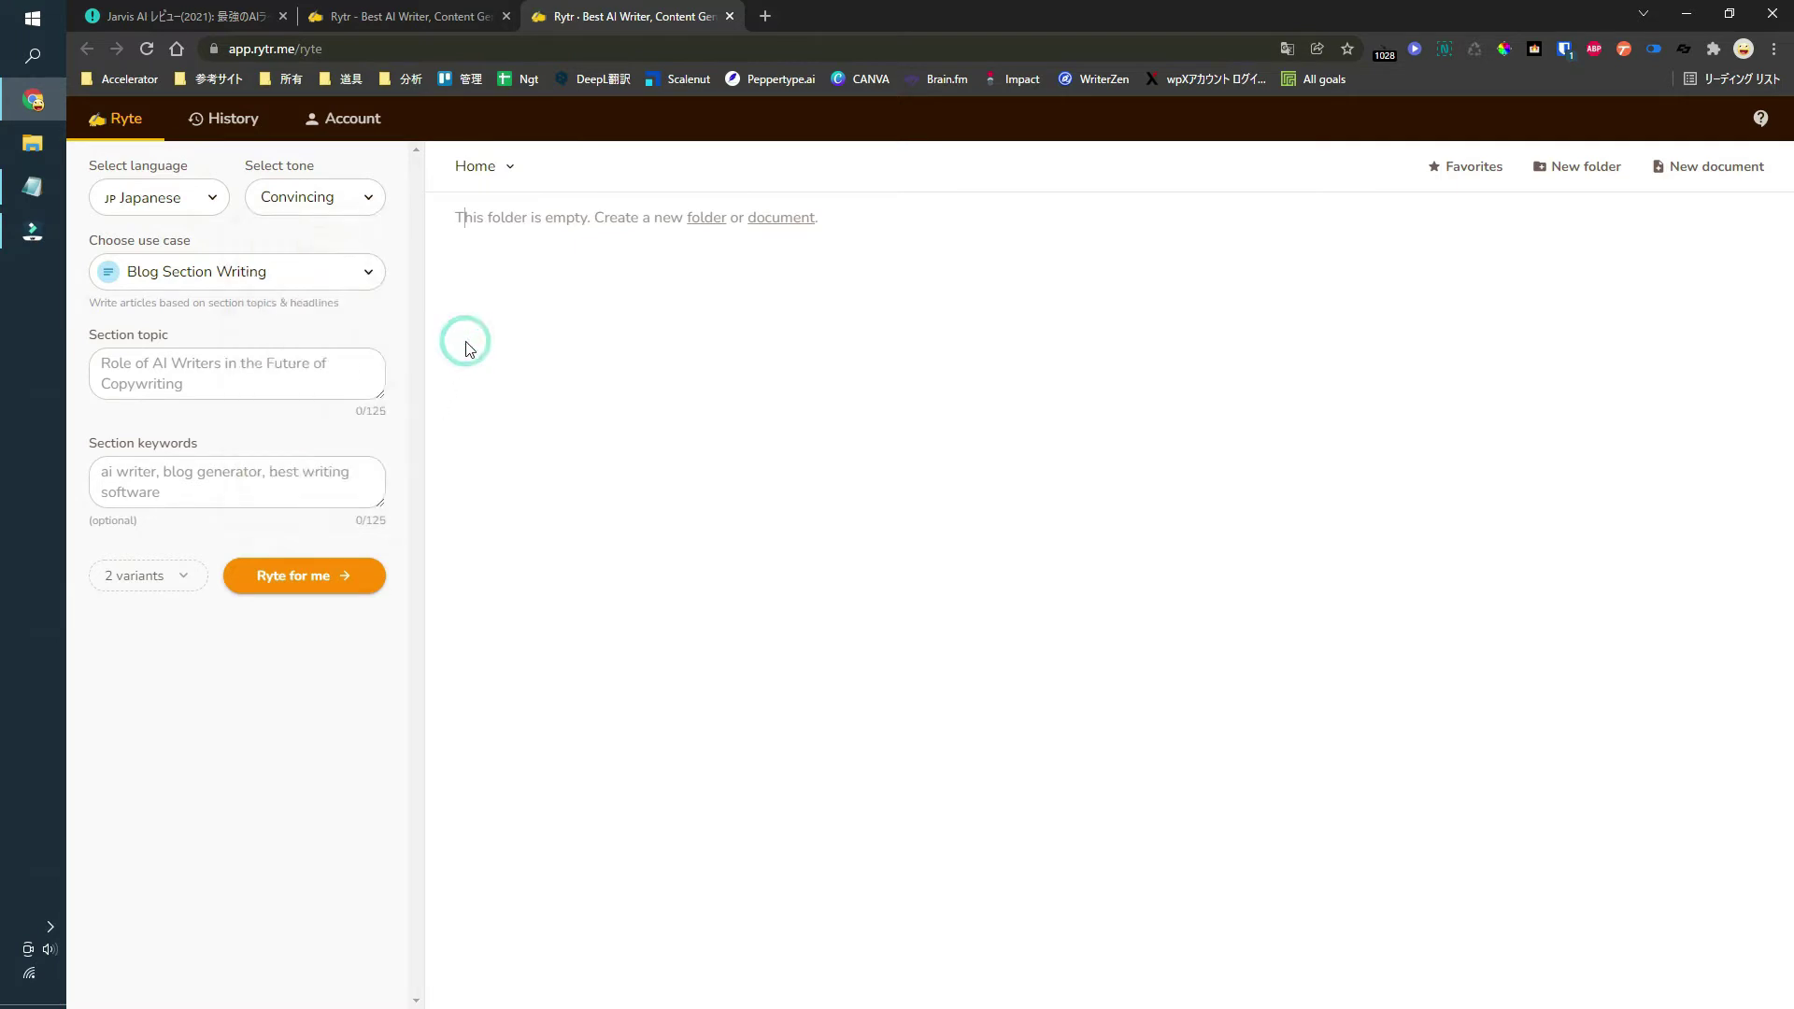
Step: Look through the use cases and select Video Description to see its input form
left_click(178, 270)
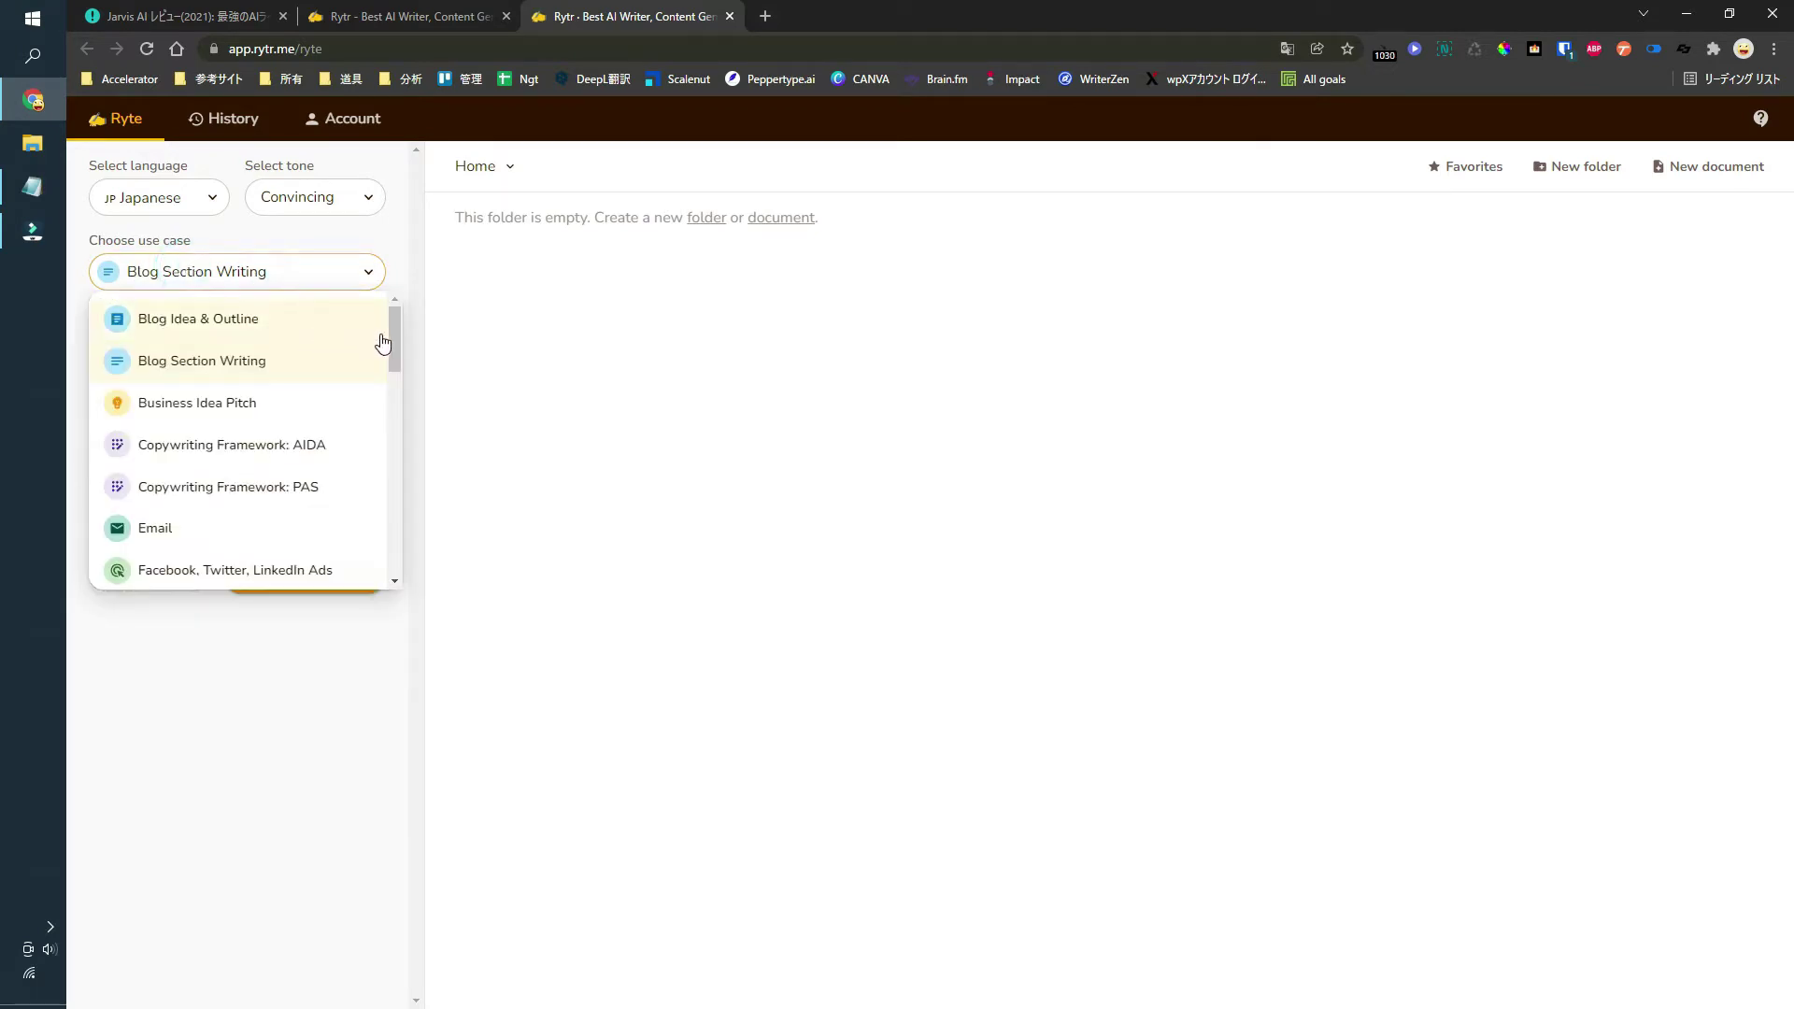
left_click_drag(400, 331, 364, 534)
scroll(364, 534, "down", 1)
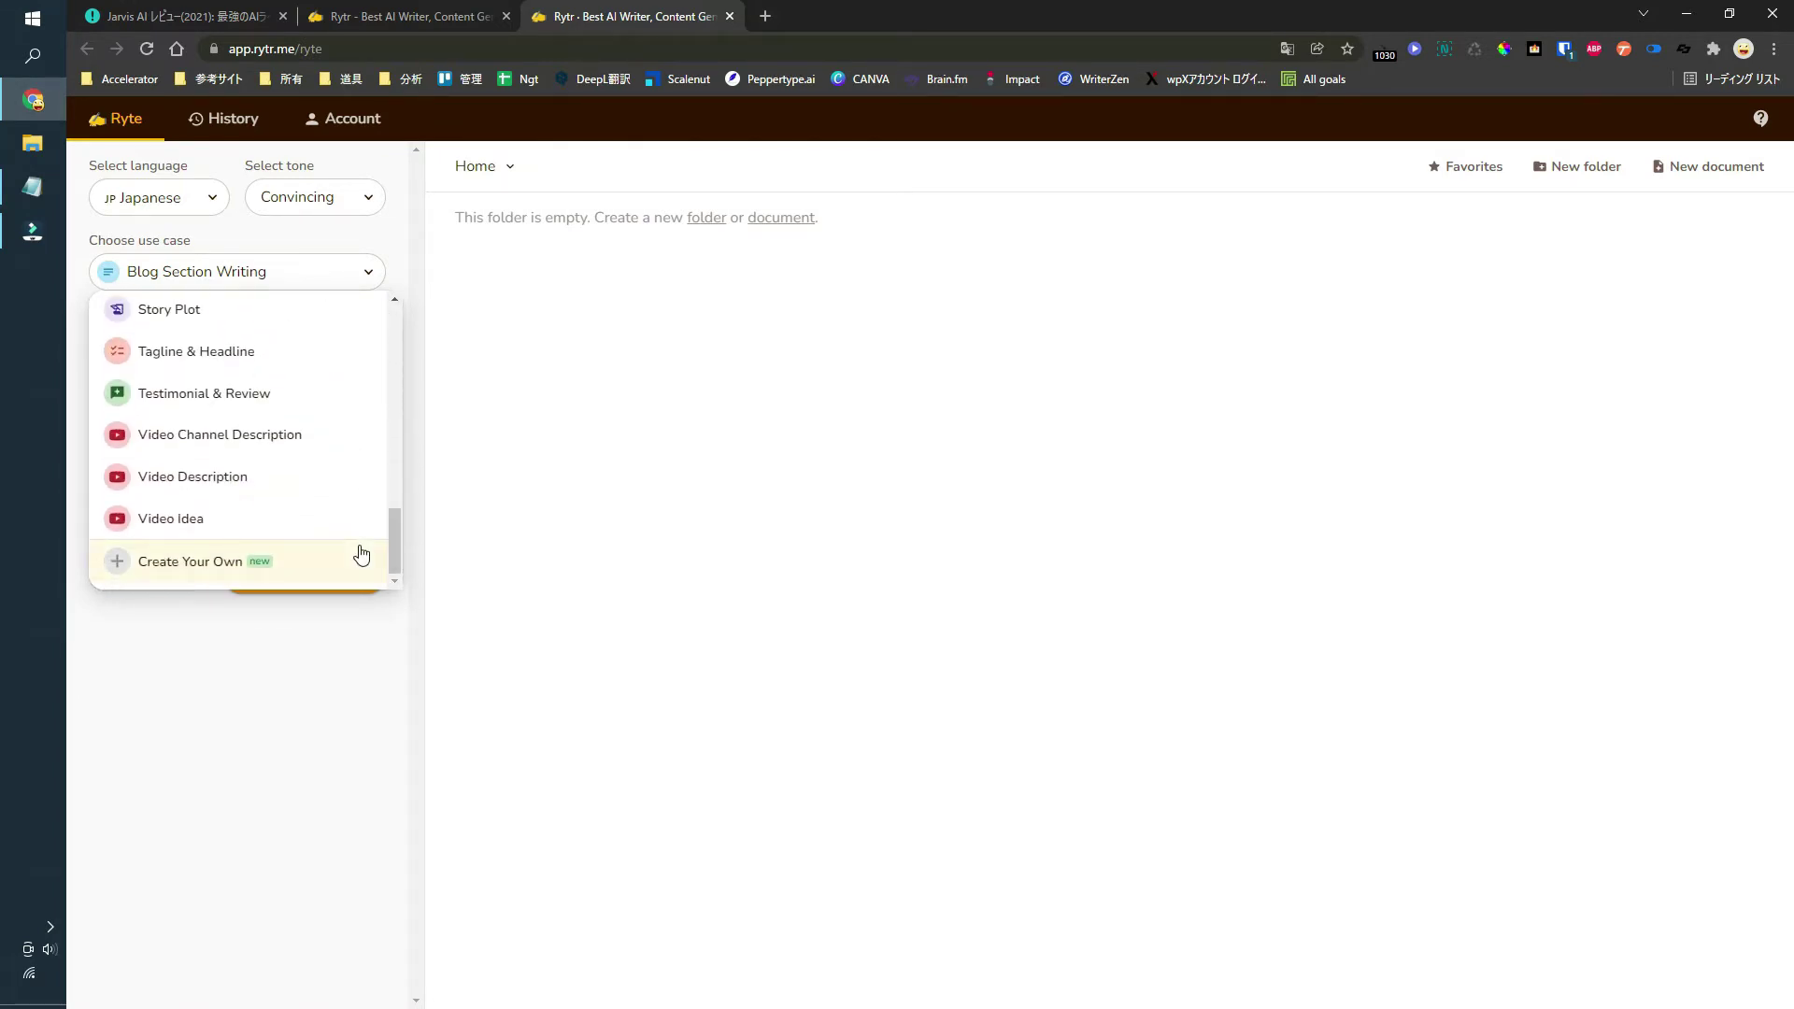
left_click(245, 479)
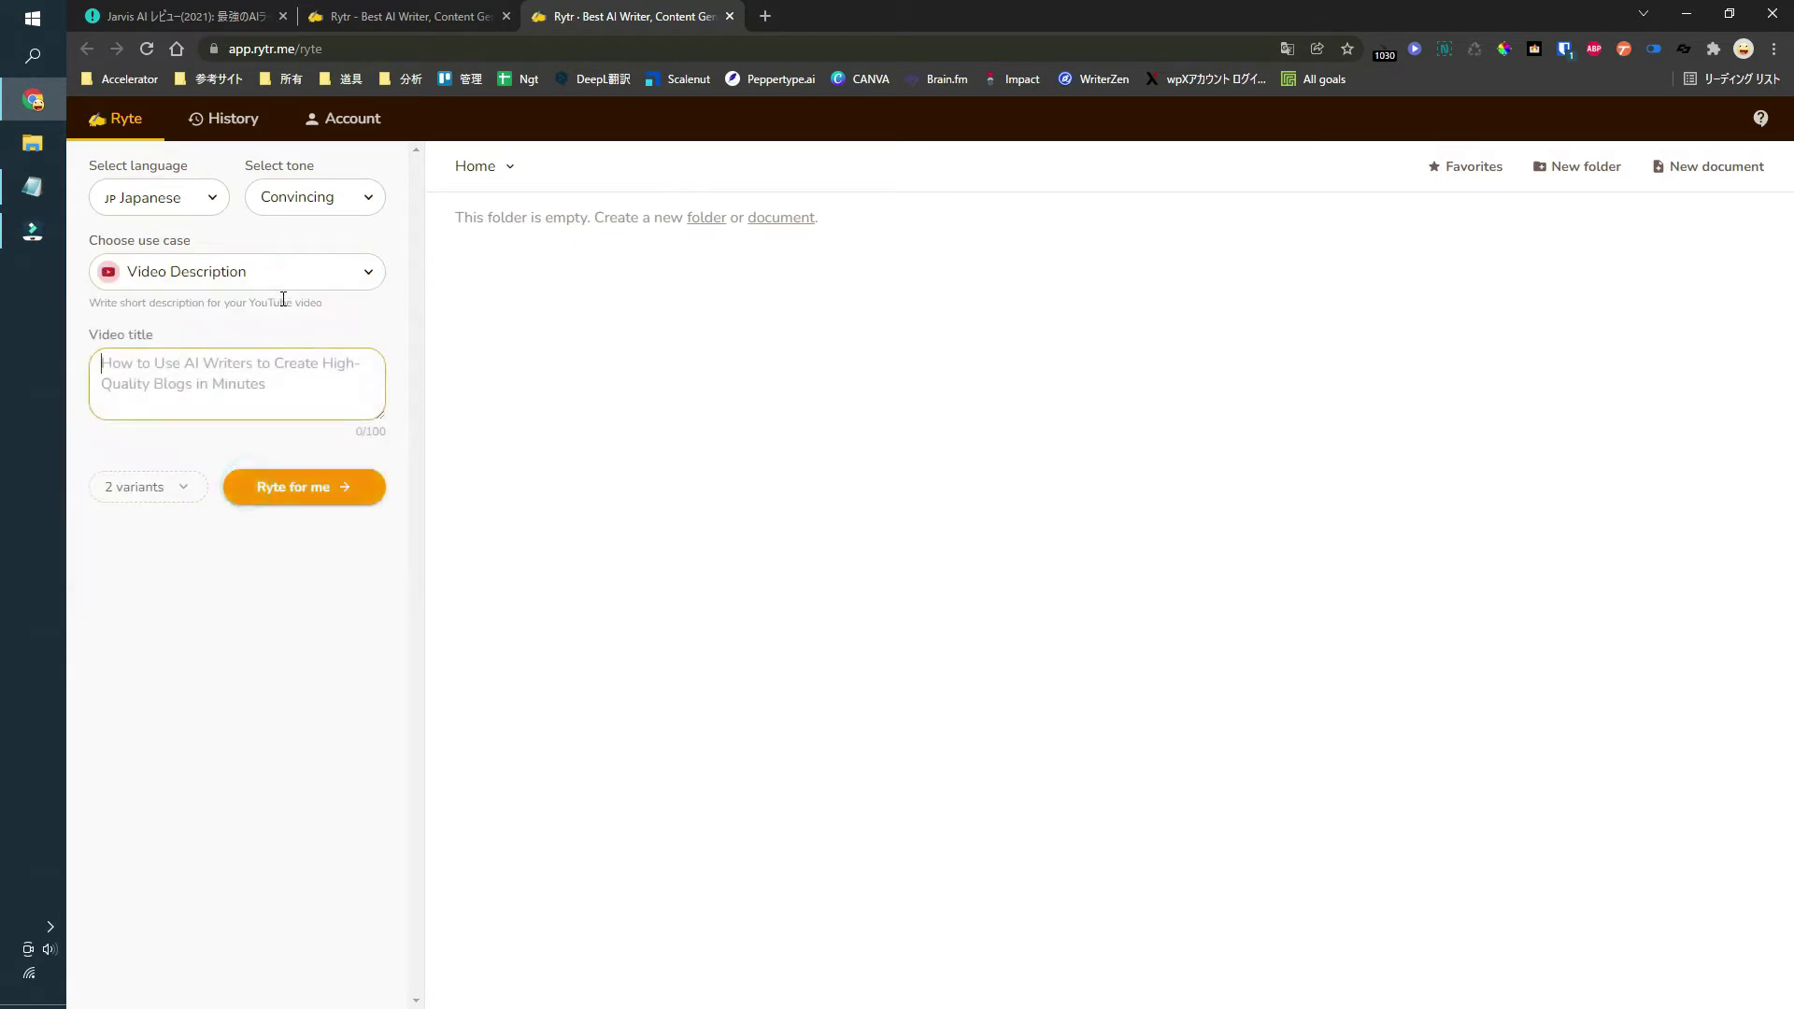
Step: Switch the use case to Business Idea Pitch to see its input form
left_click(220, 272)
scroll(250, 449, "up", 10)
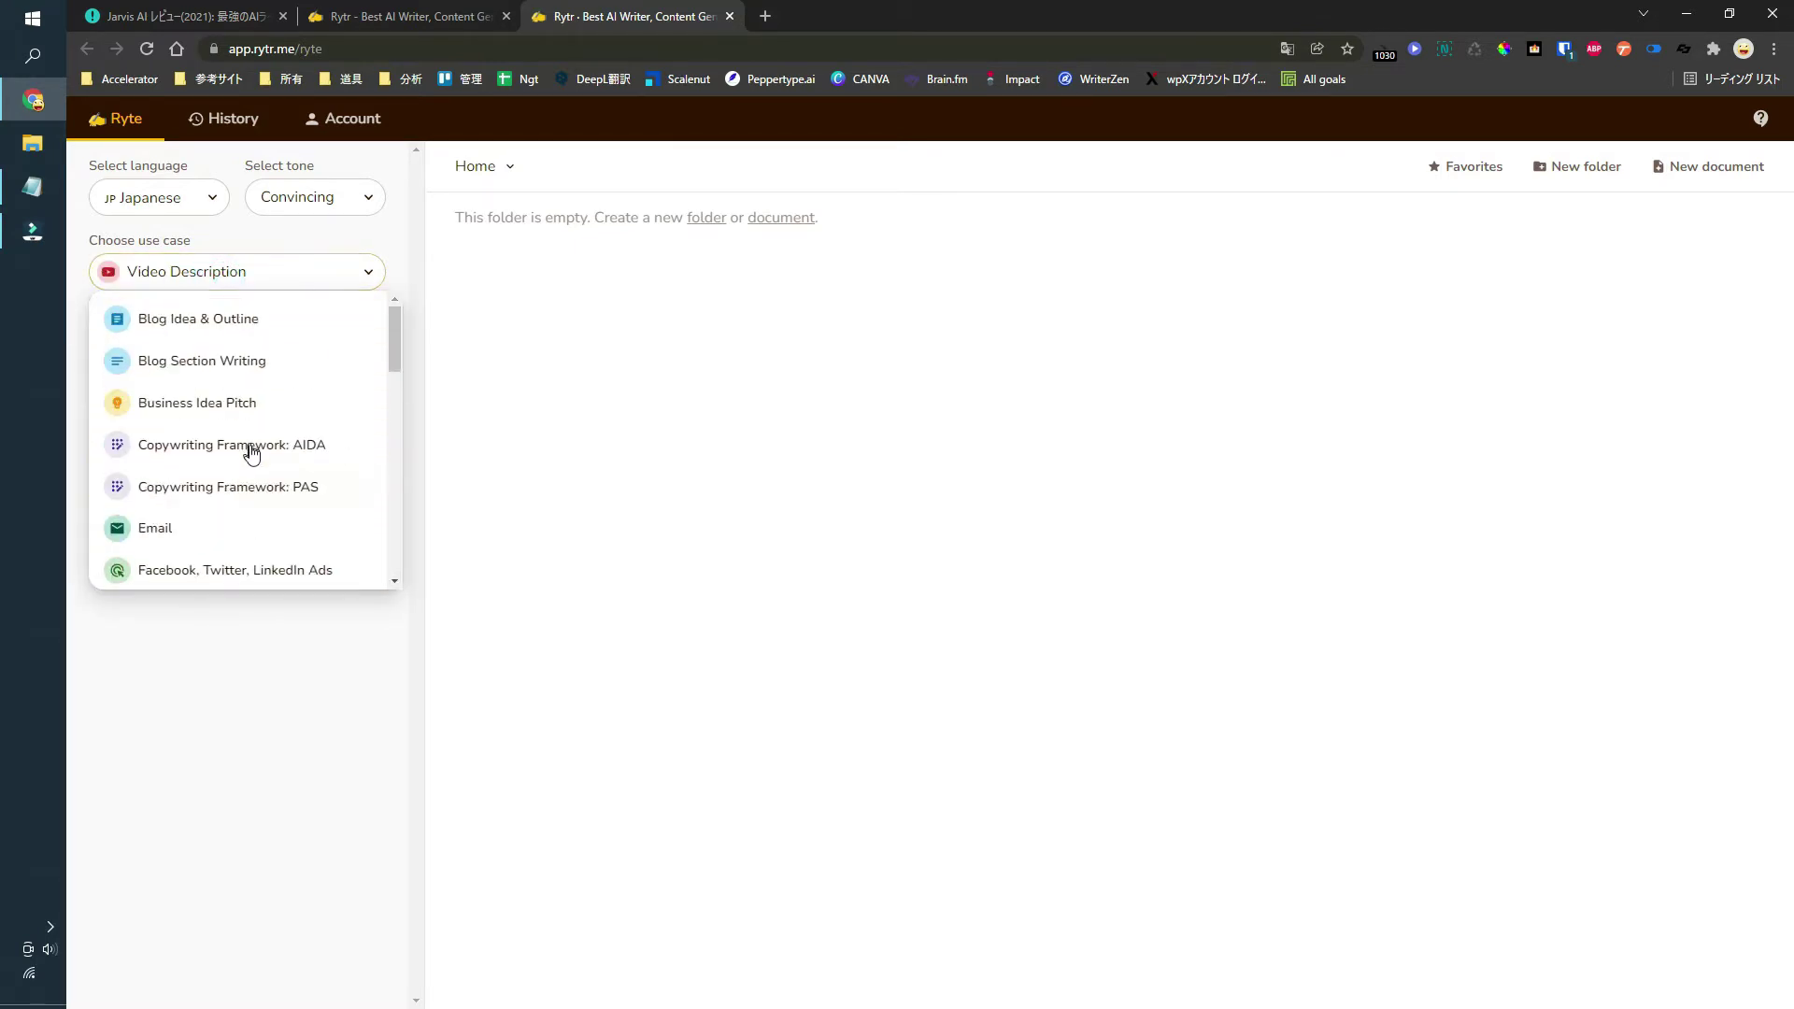
left_click(234, 411)
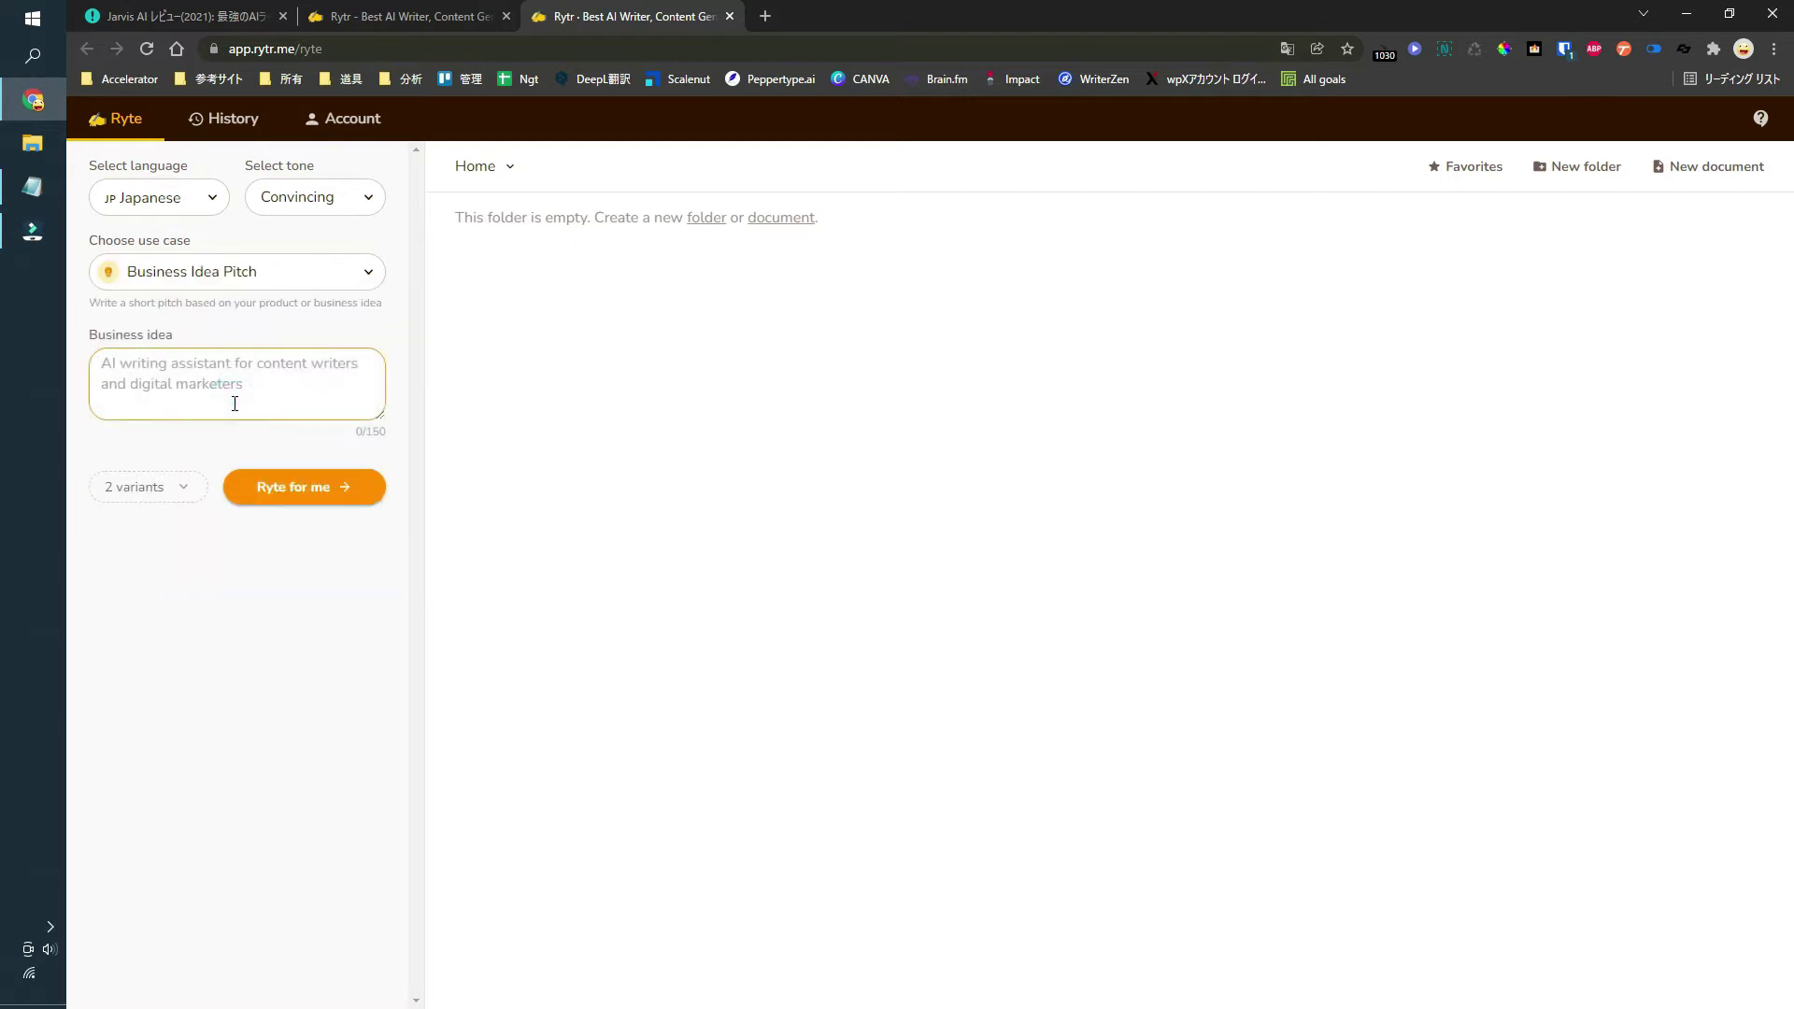
Step: Set the use case to Copywriting Framework: AIDA
left_click(255, 290)
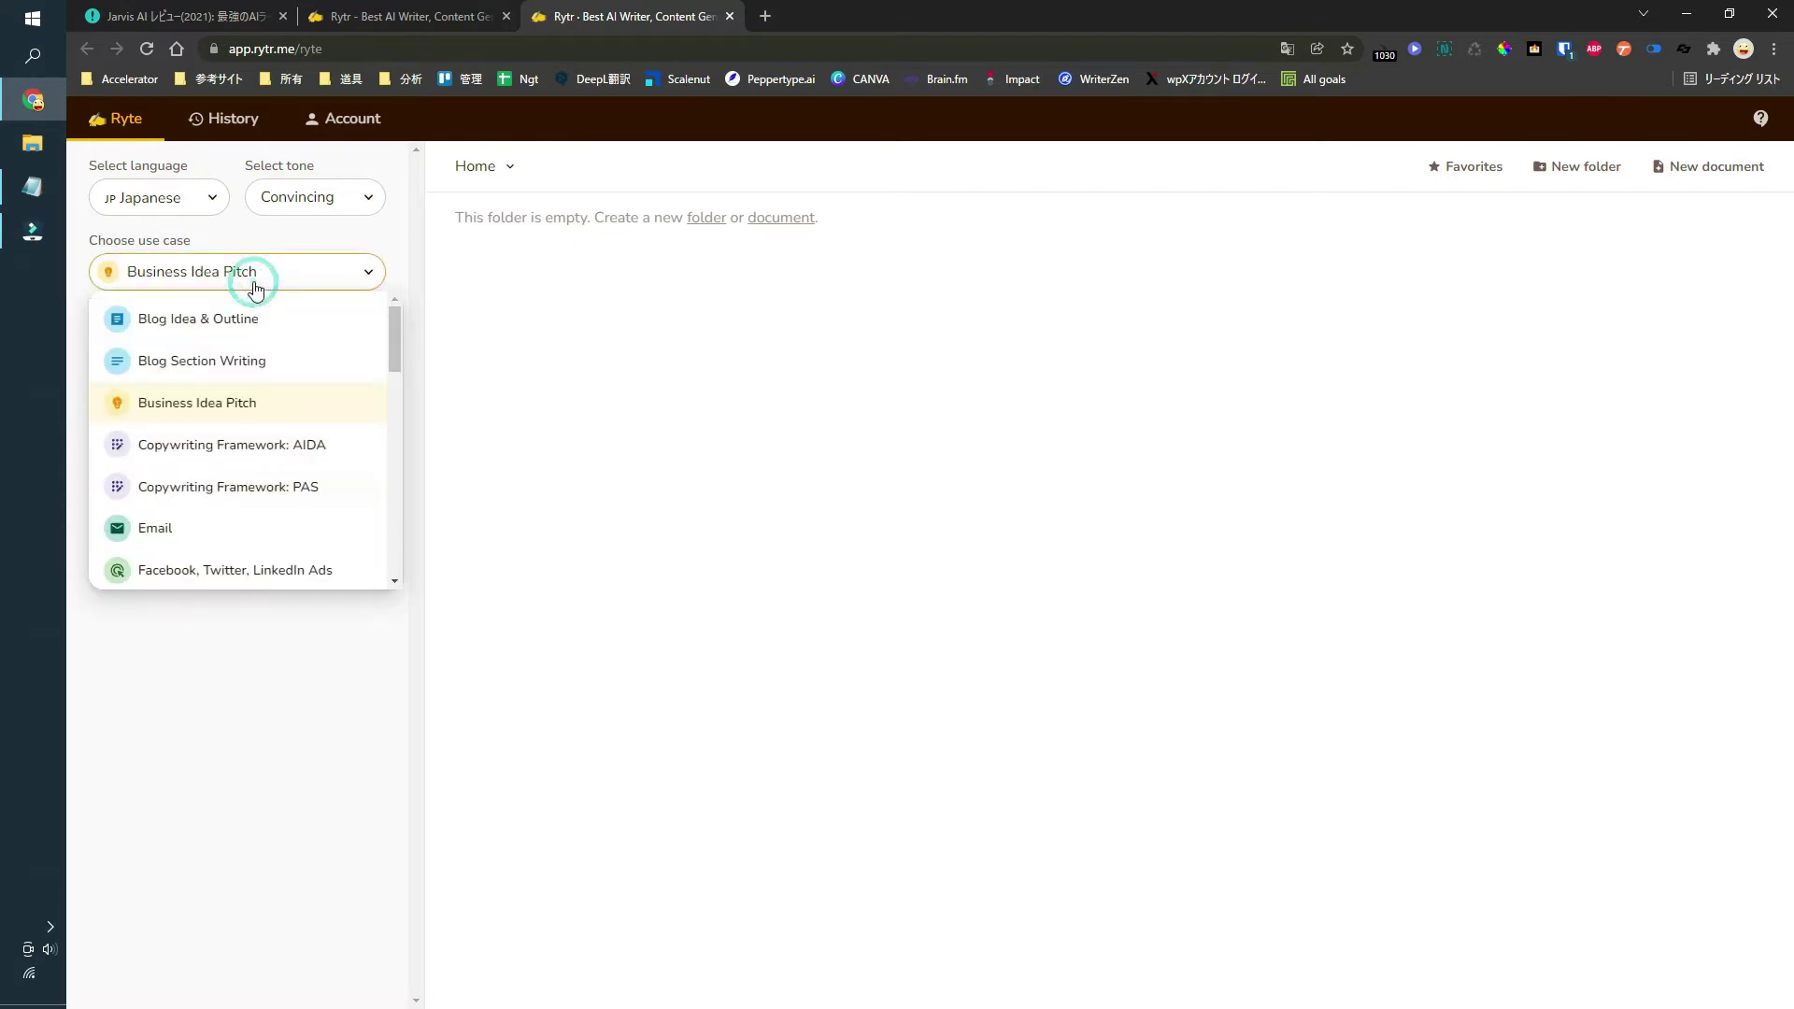
left_click(261, 458)
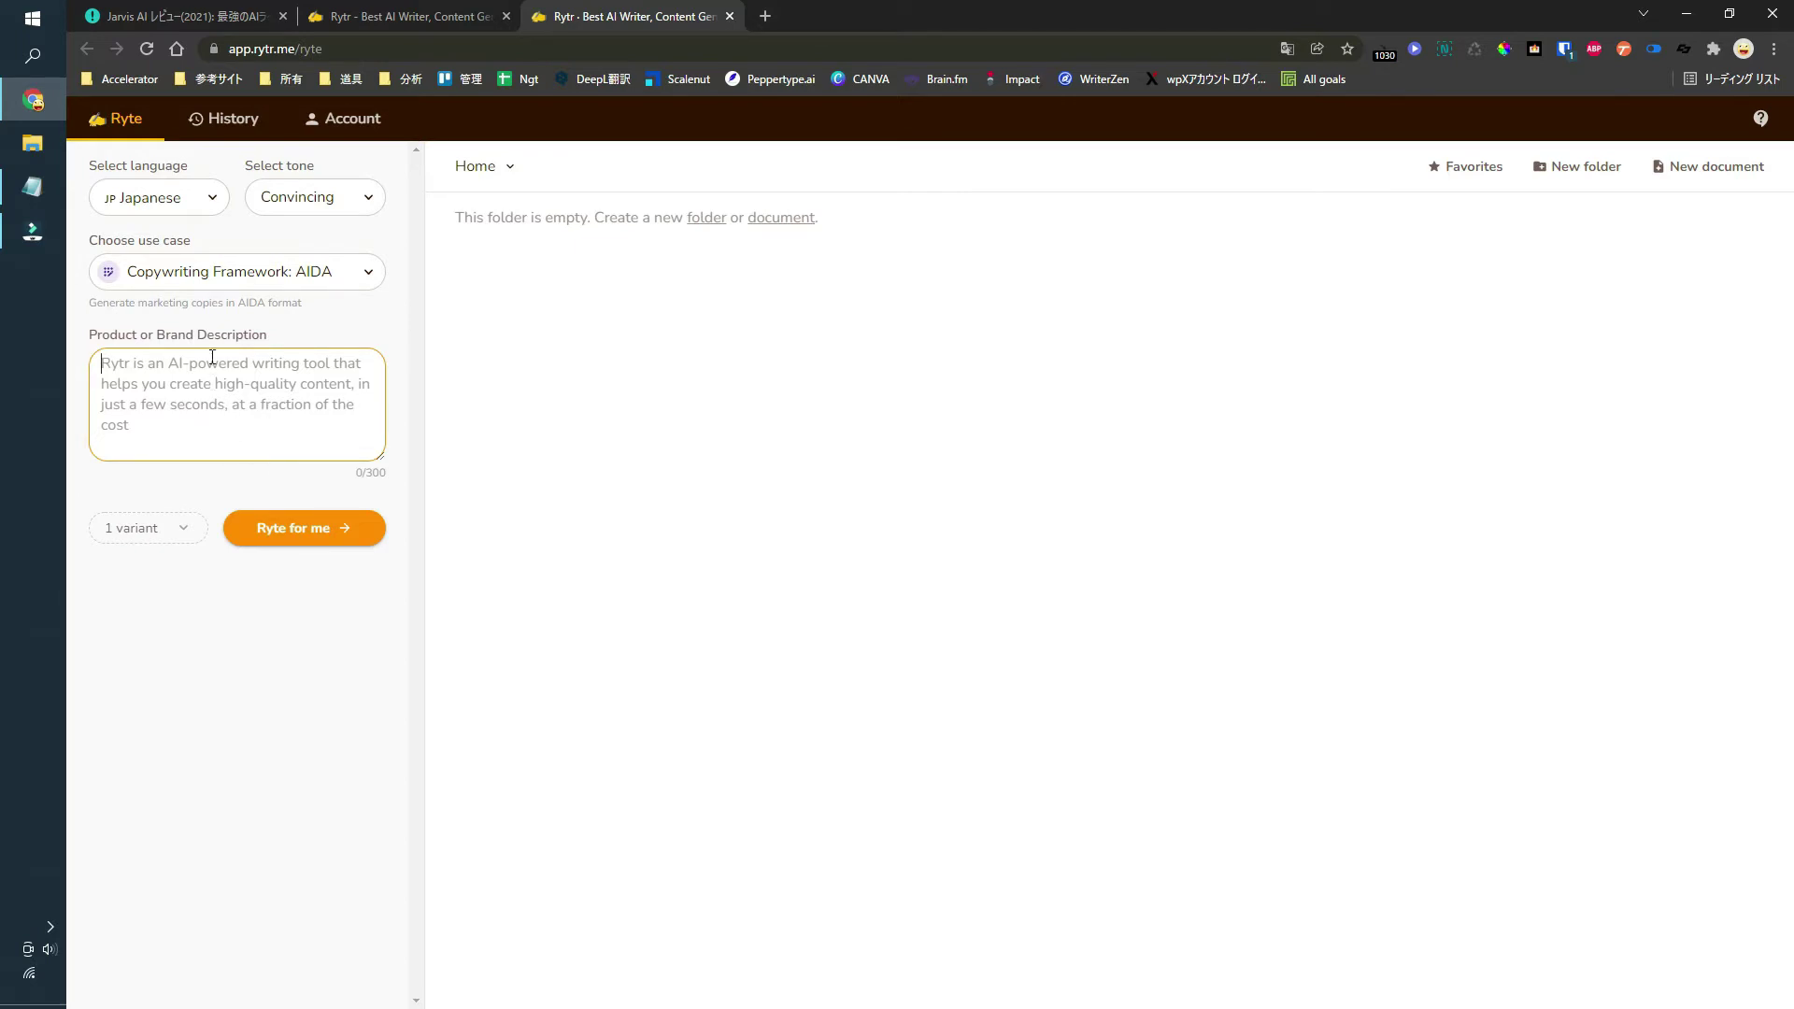
Step: Examine the full list of use cases, from Blog Idea & Outline down to Create Your Own
left_click(227, 293)
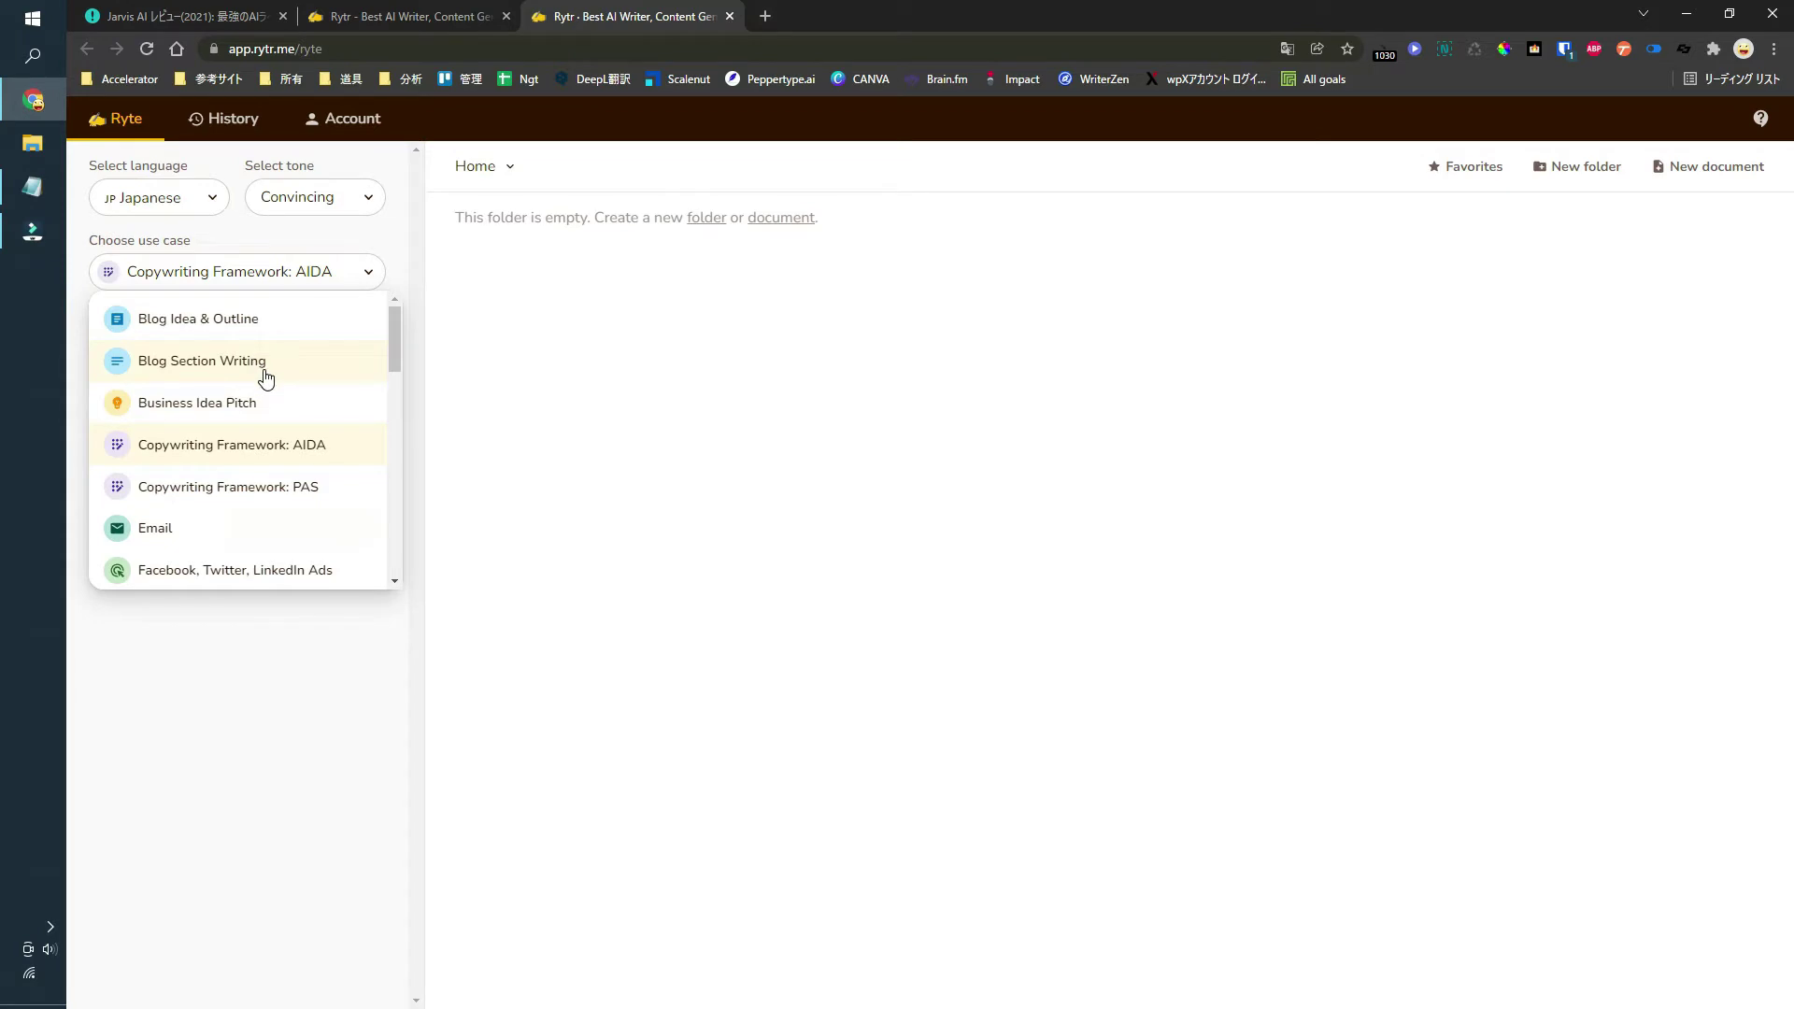
scroll(265, 376, "down", 3)
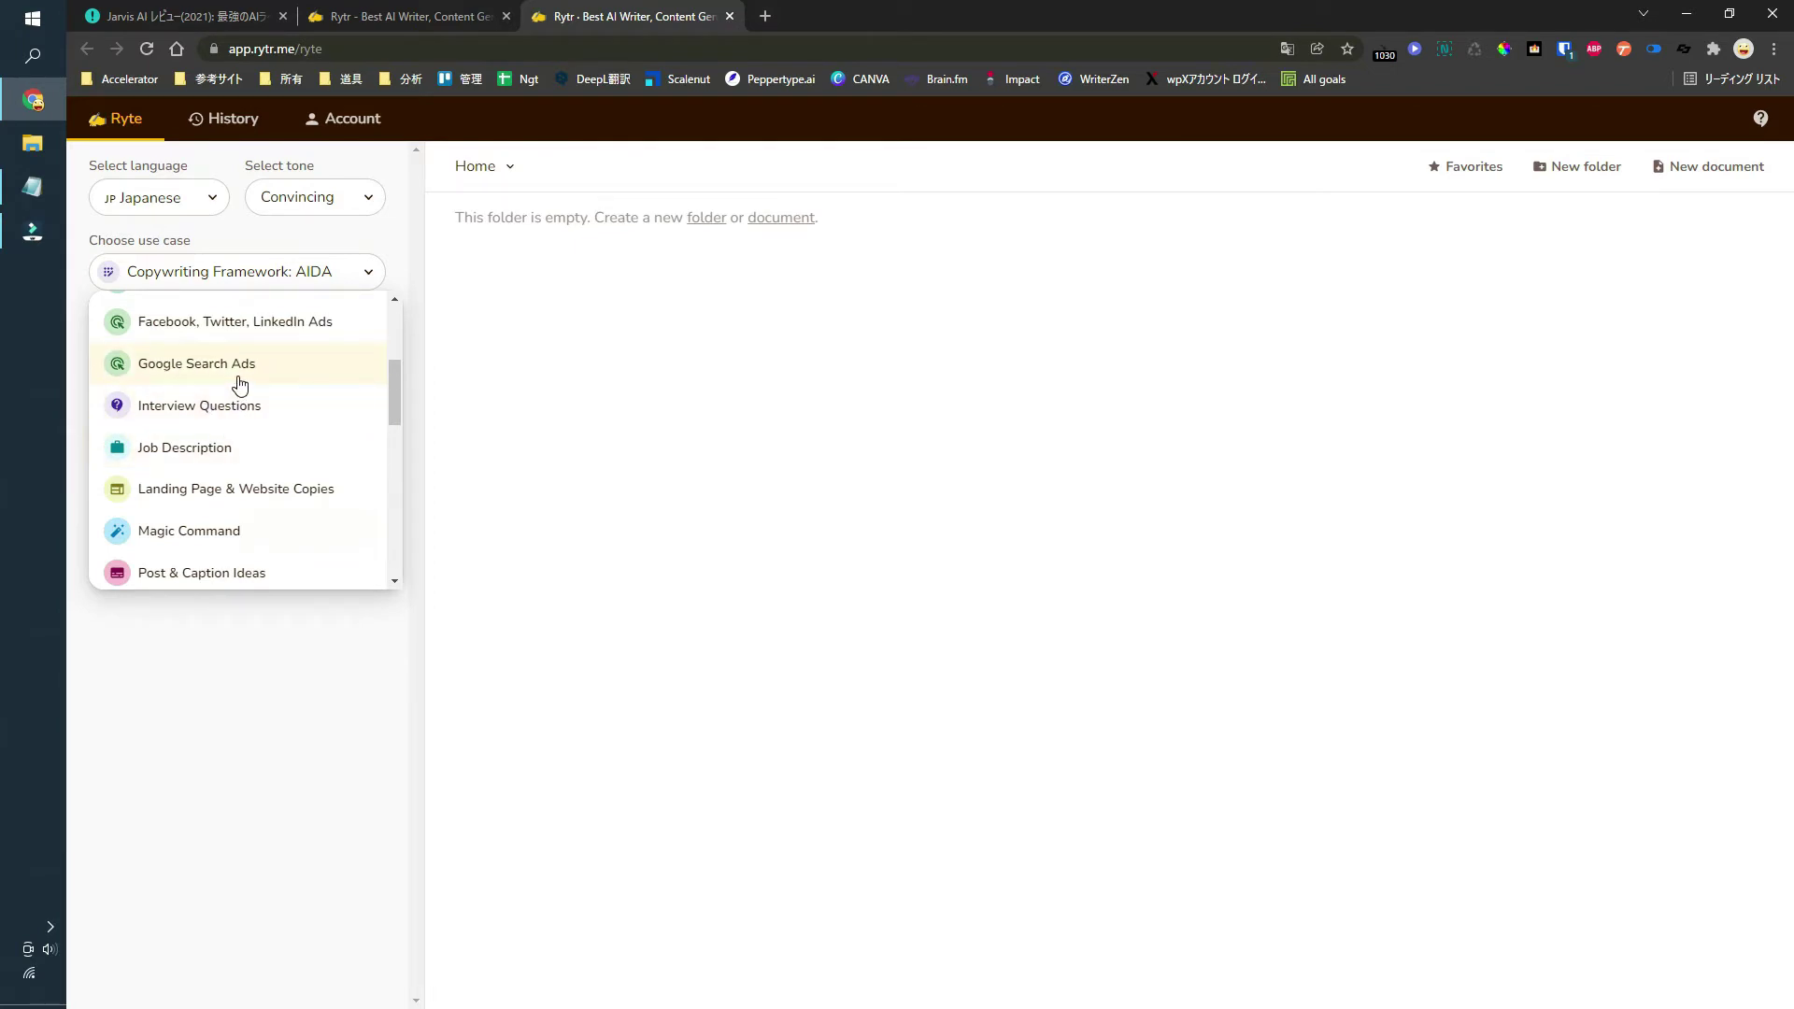
scroll(238, 383, "up", 3)
scroll(238, 383, "down", 6)
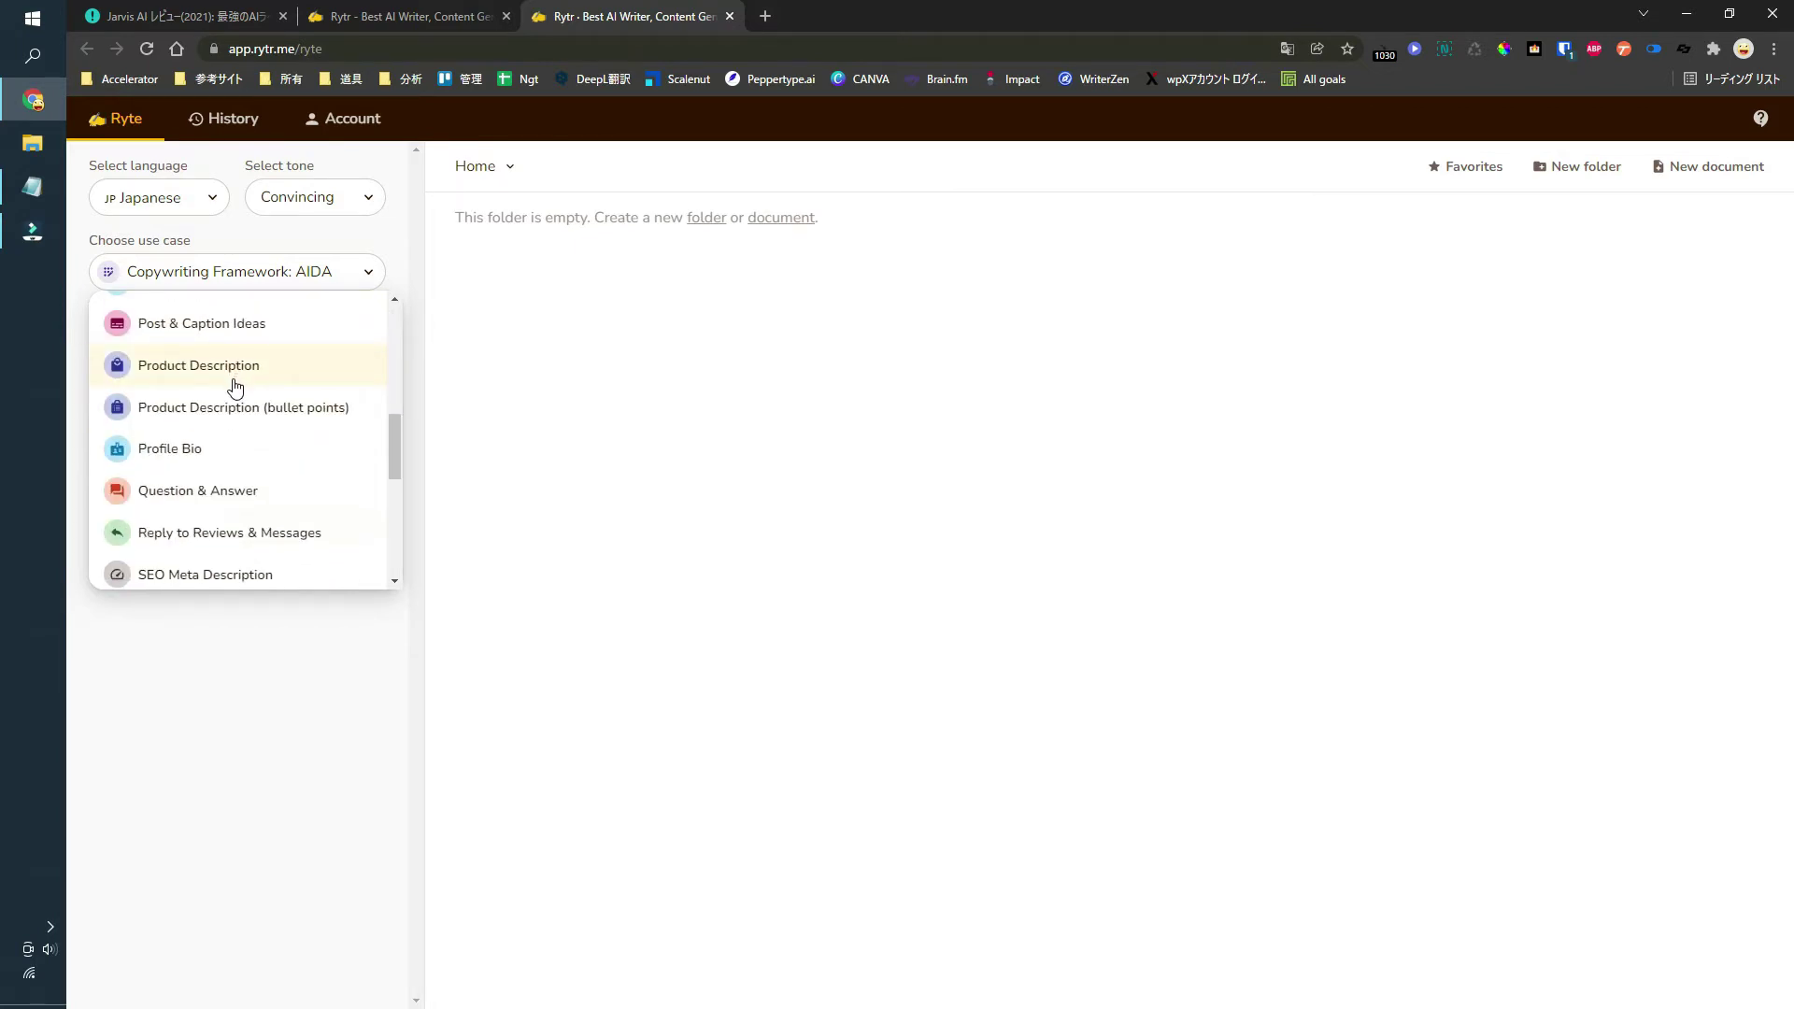
scroll(234, 386, "down", 3)
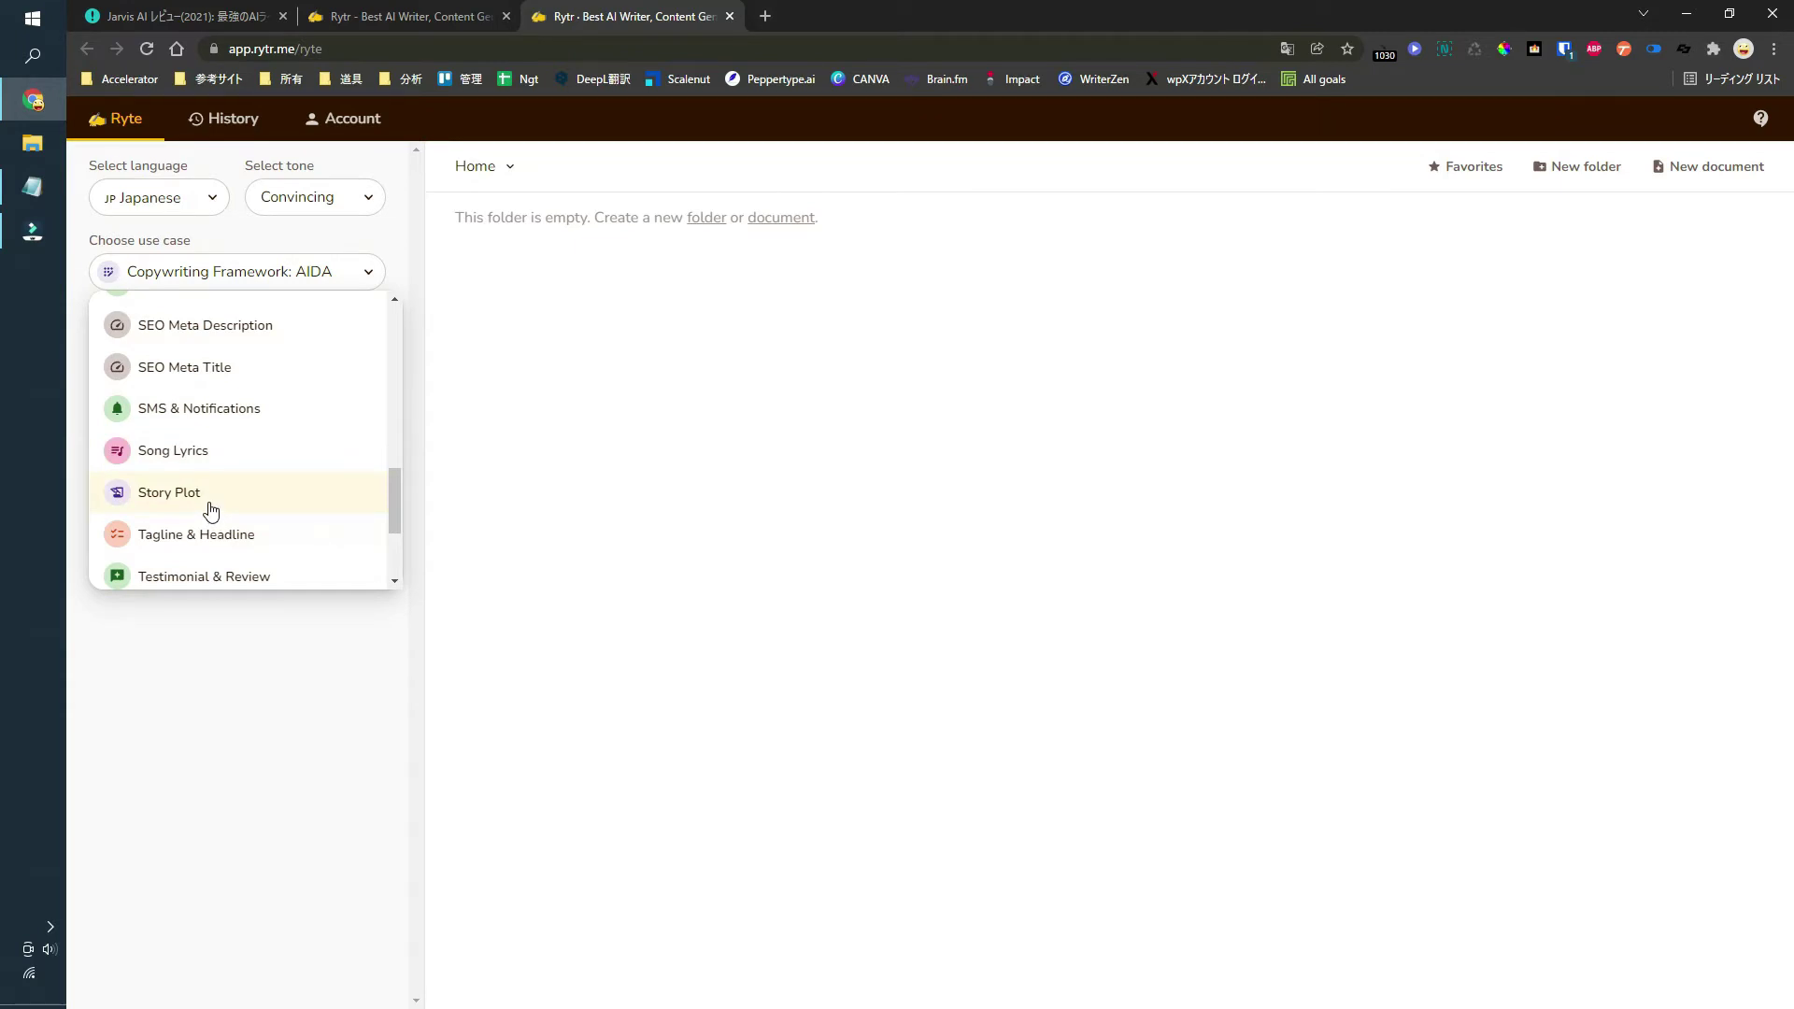
scroll(209, 511, "down", 2)
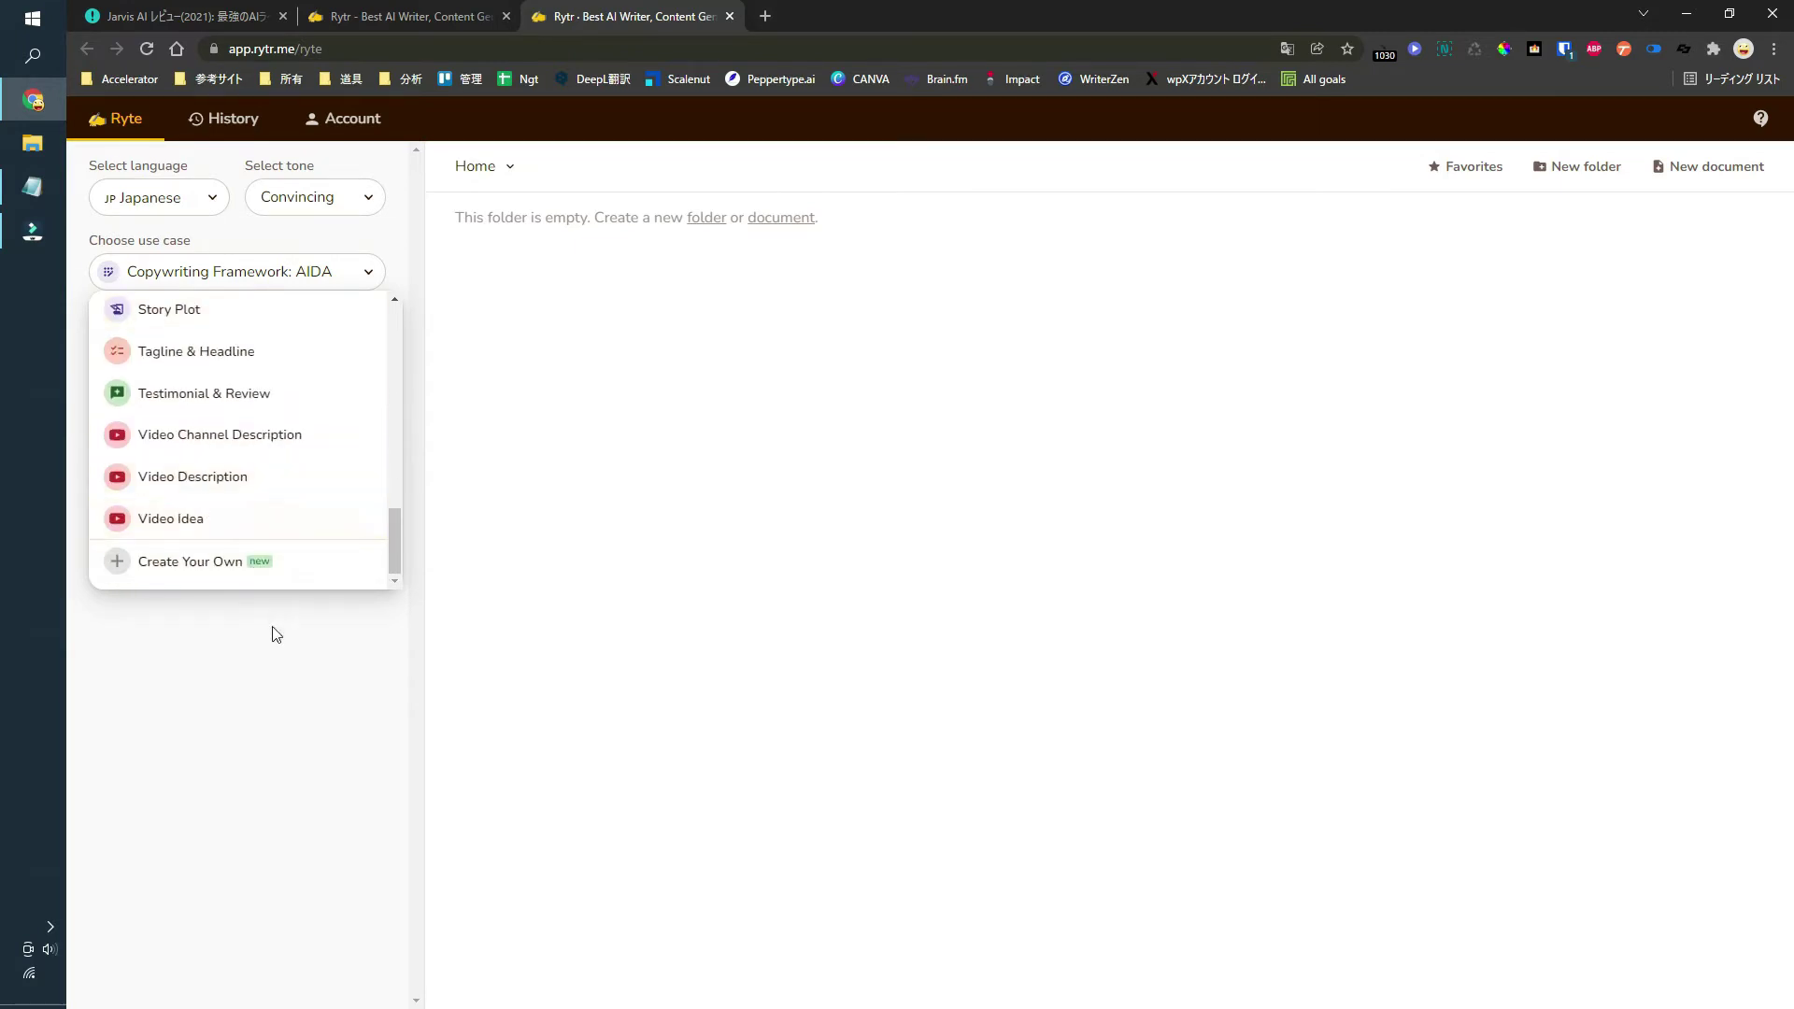
scroll(249, 468, "up", 3)
scroll(257, 446, "up", 4)
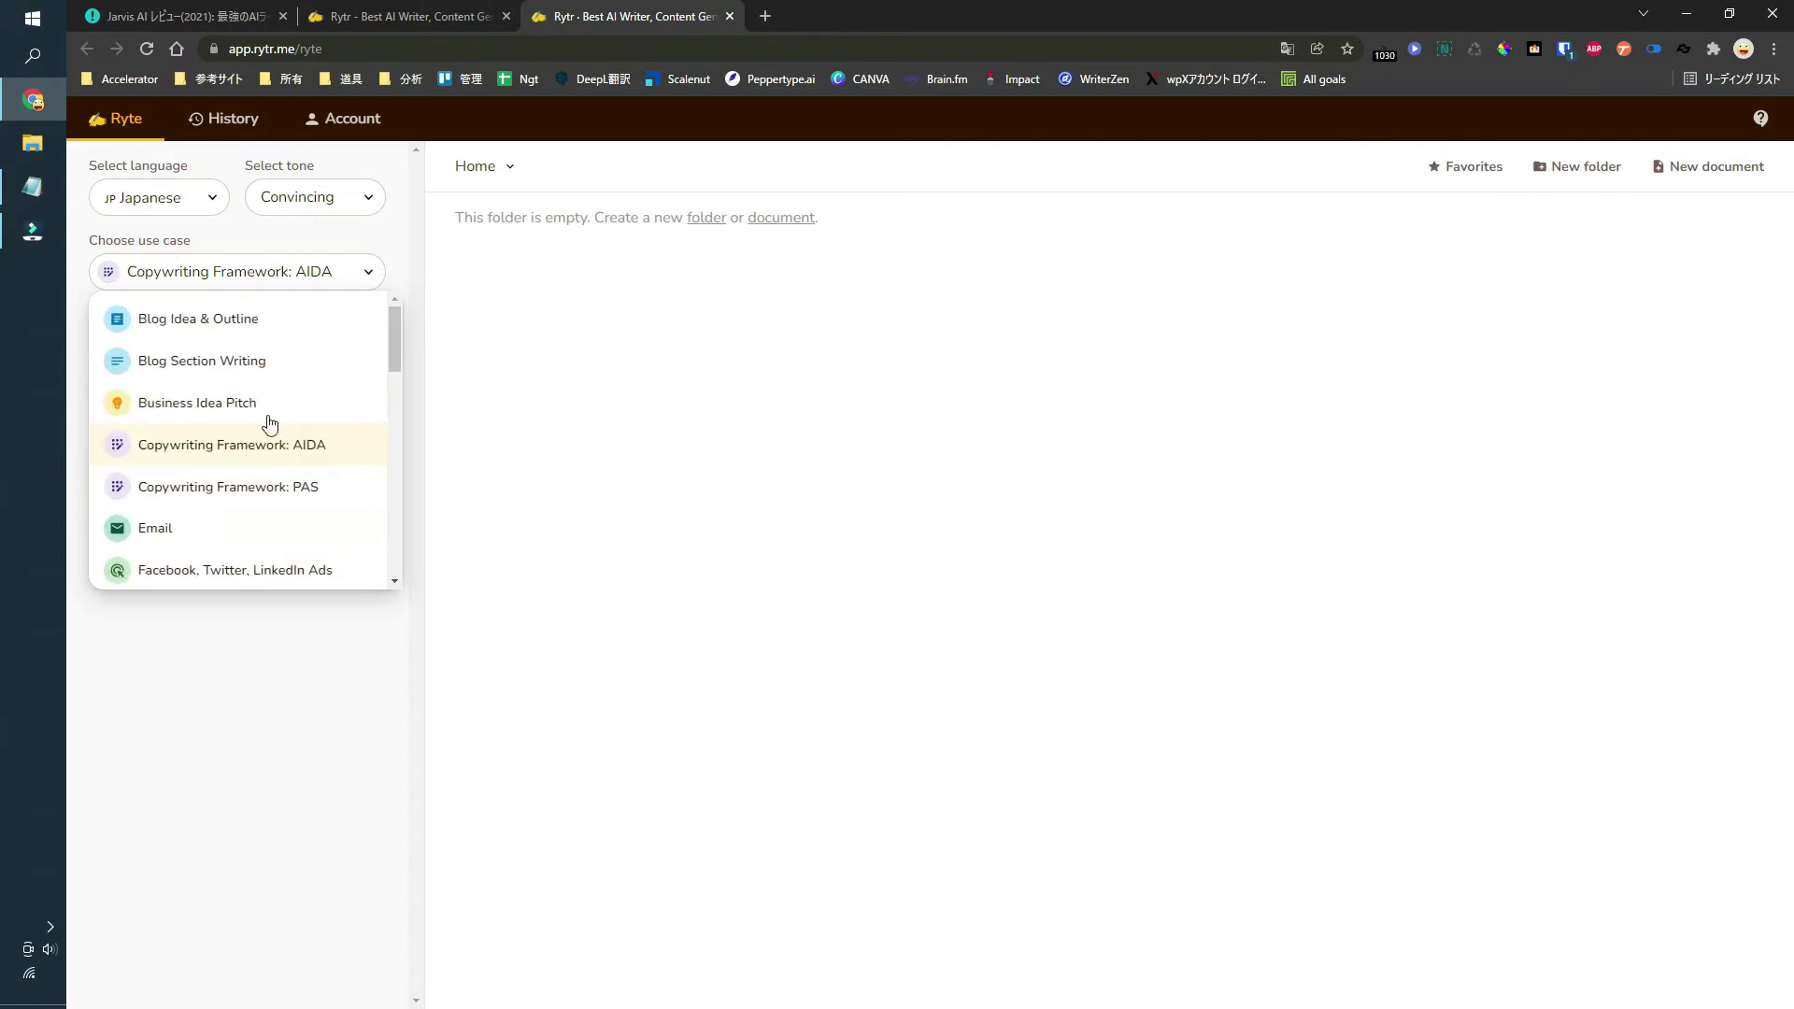
Step: View the custom use-case creation page offered by Create Your Own, and return to the writing page
scroll(293, 392, "down", 8)
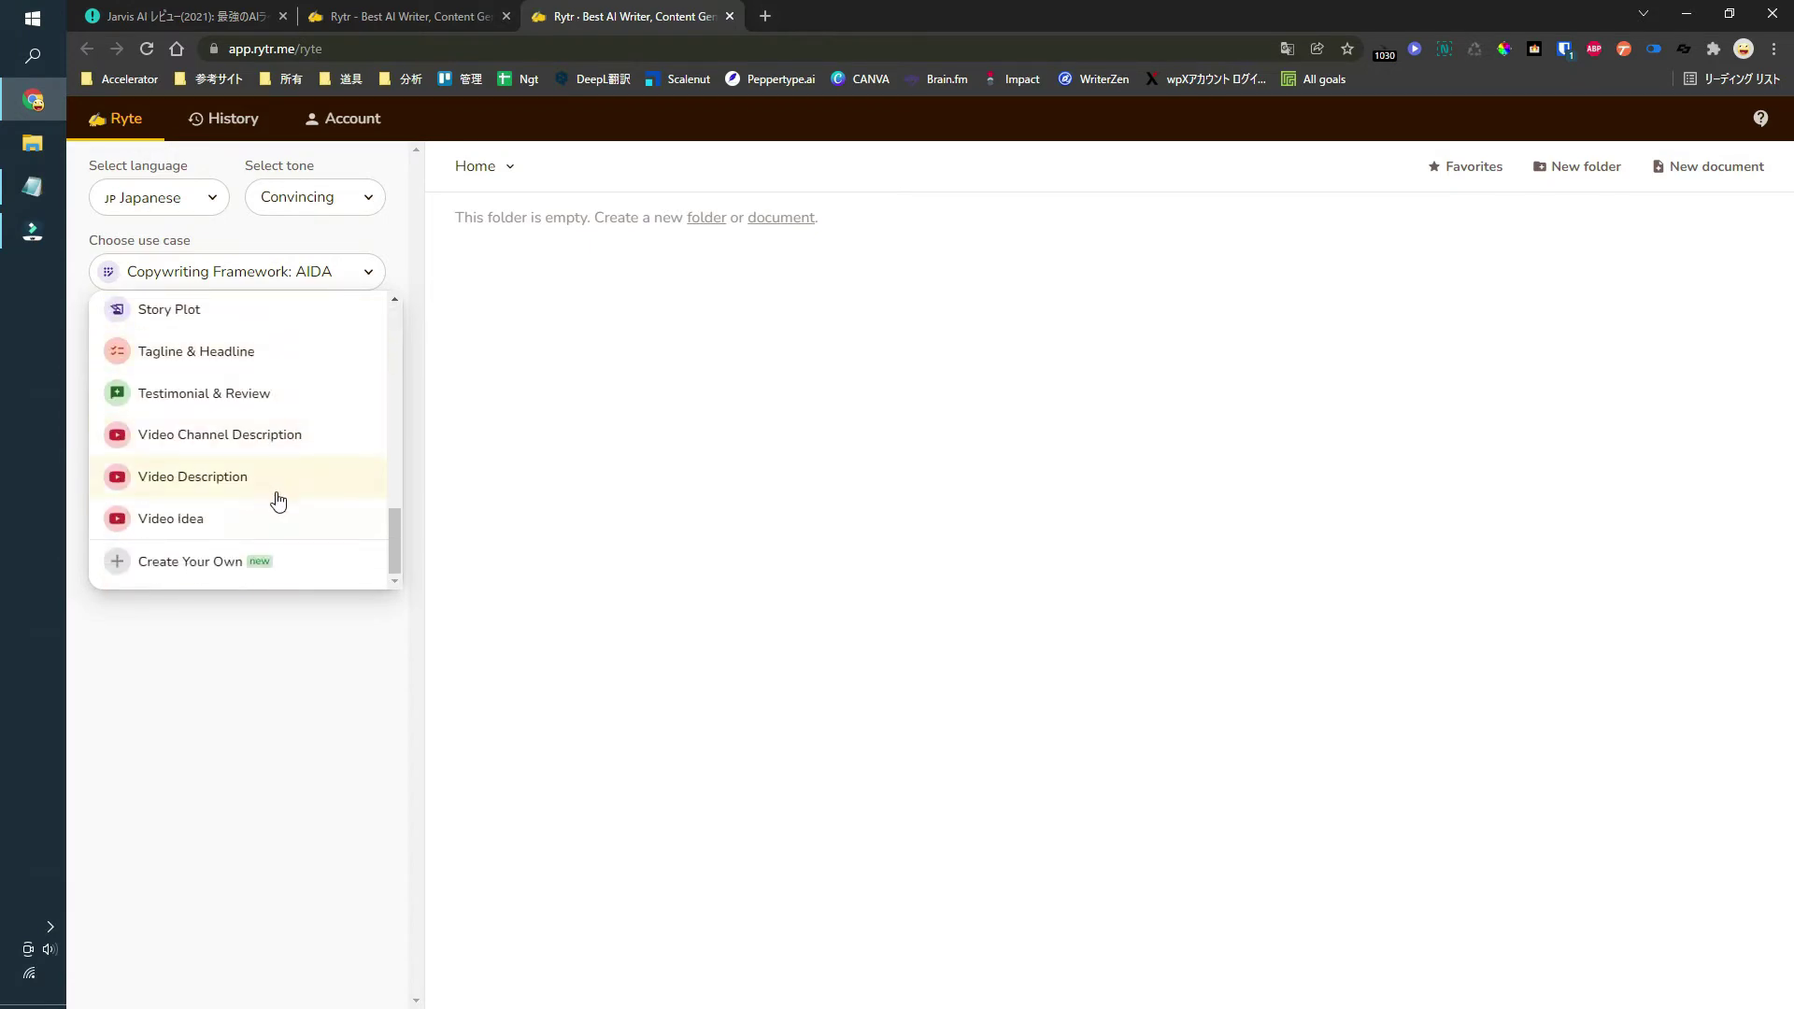
left_click(220, 569)
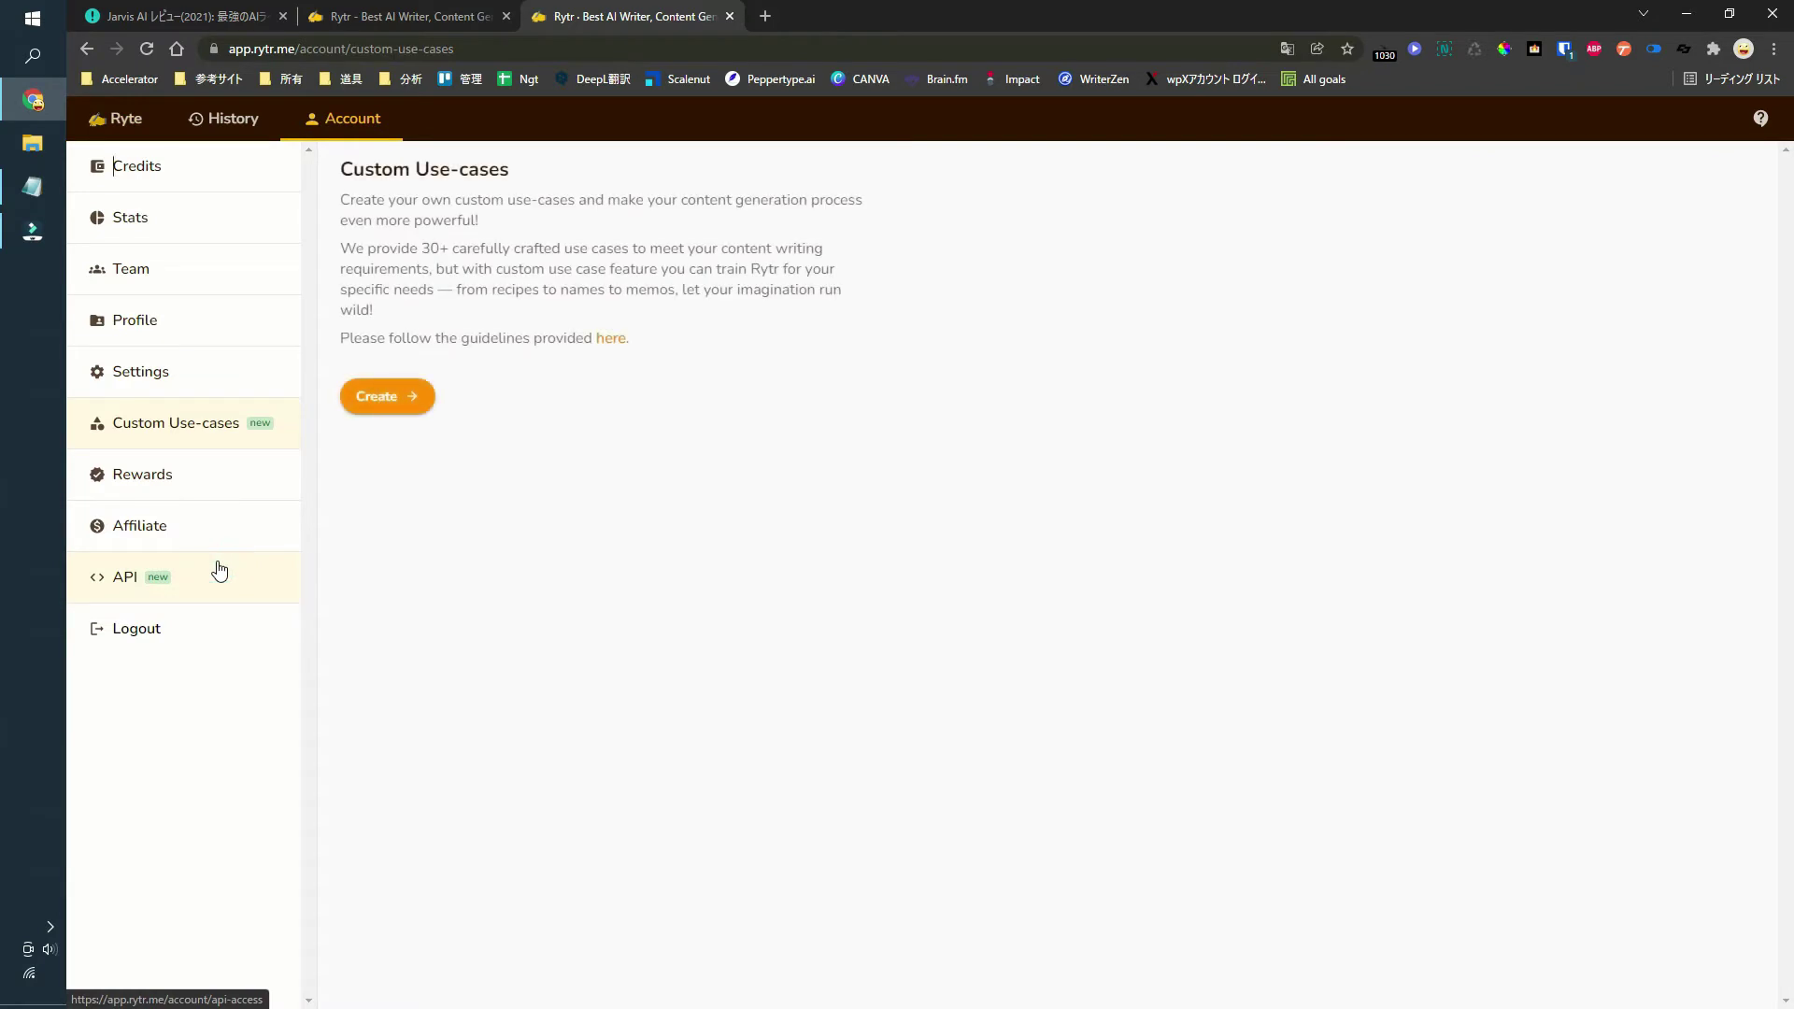
key("alt+Left")
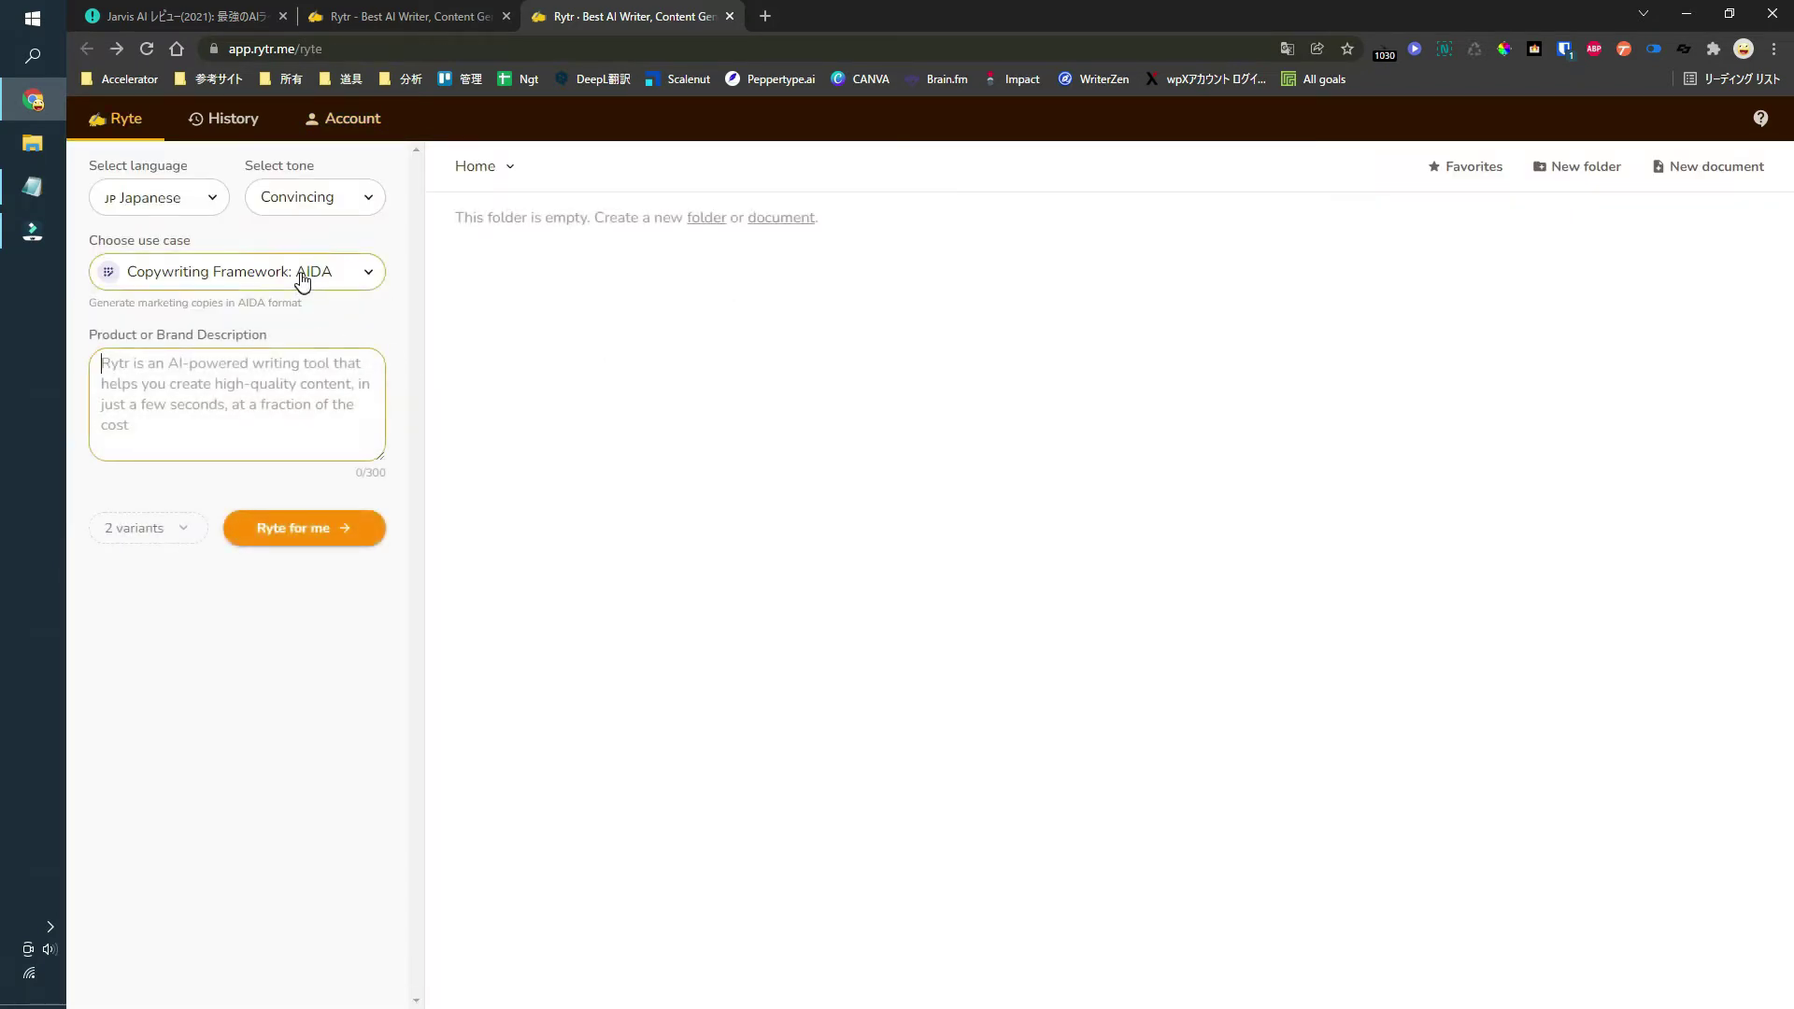
Step: Change the use case from Copywriting Framework: AIDA to Video Description
left_click(301, 276)
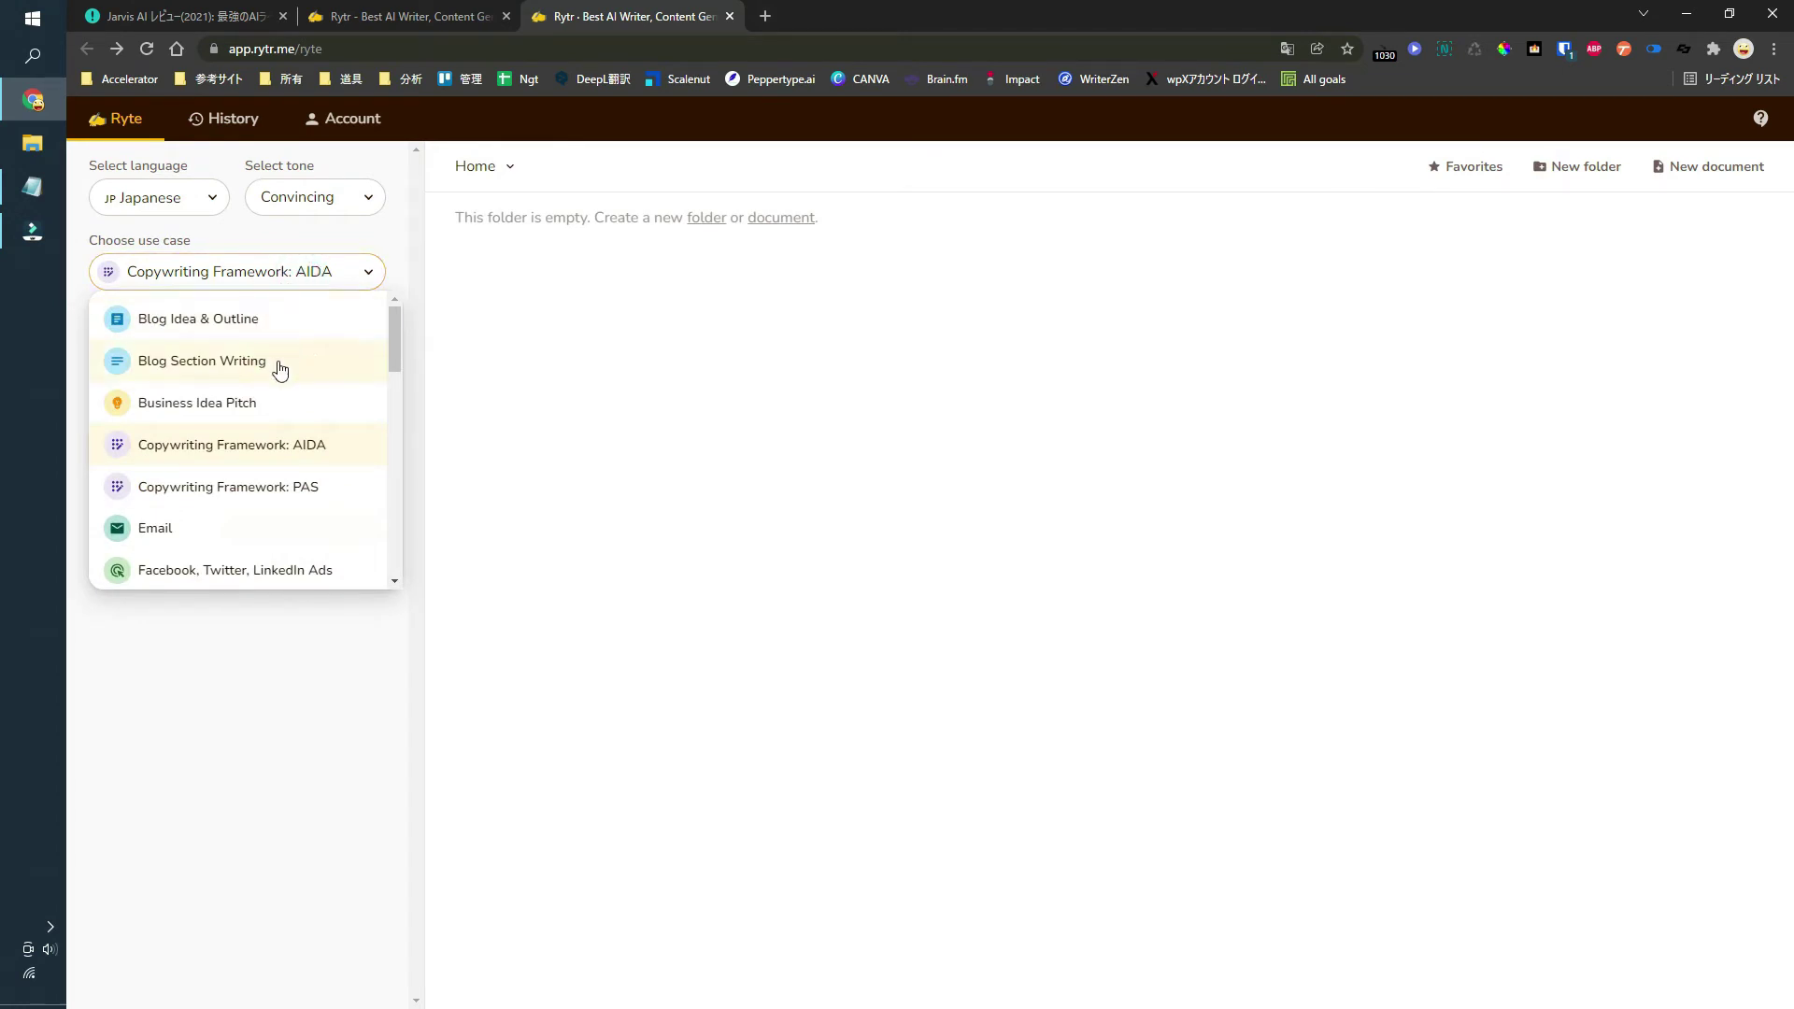
scroll(276, 365, "down", 3)
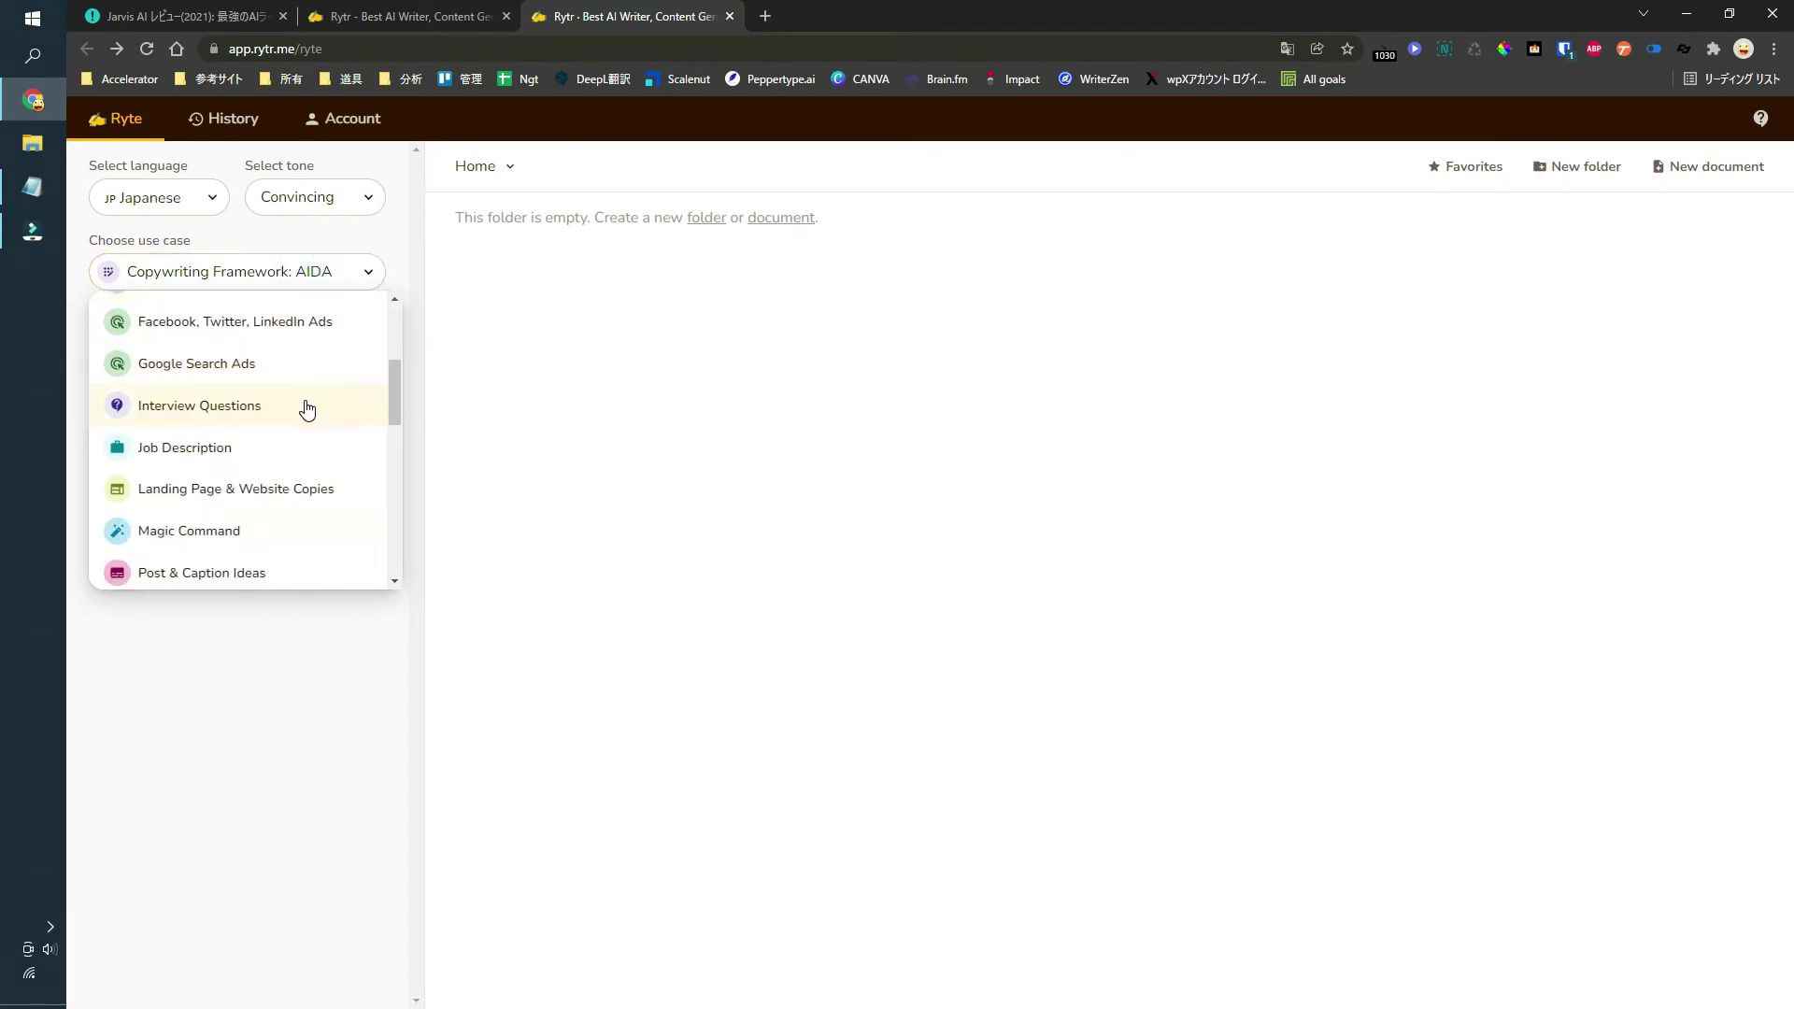
scroll(308, 409, "down", 8)
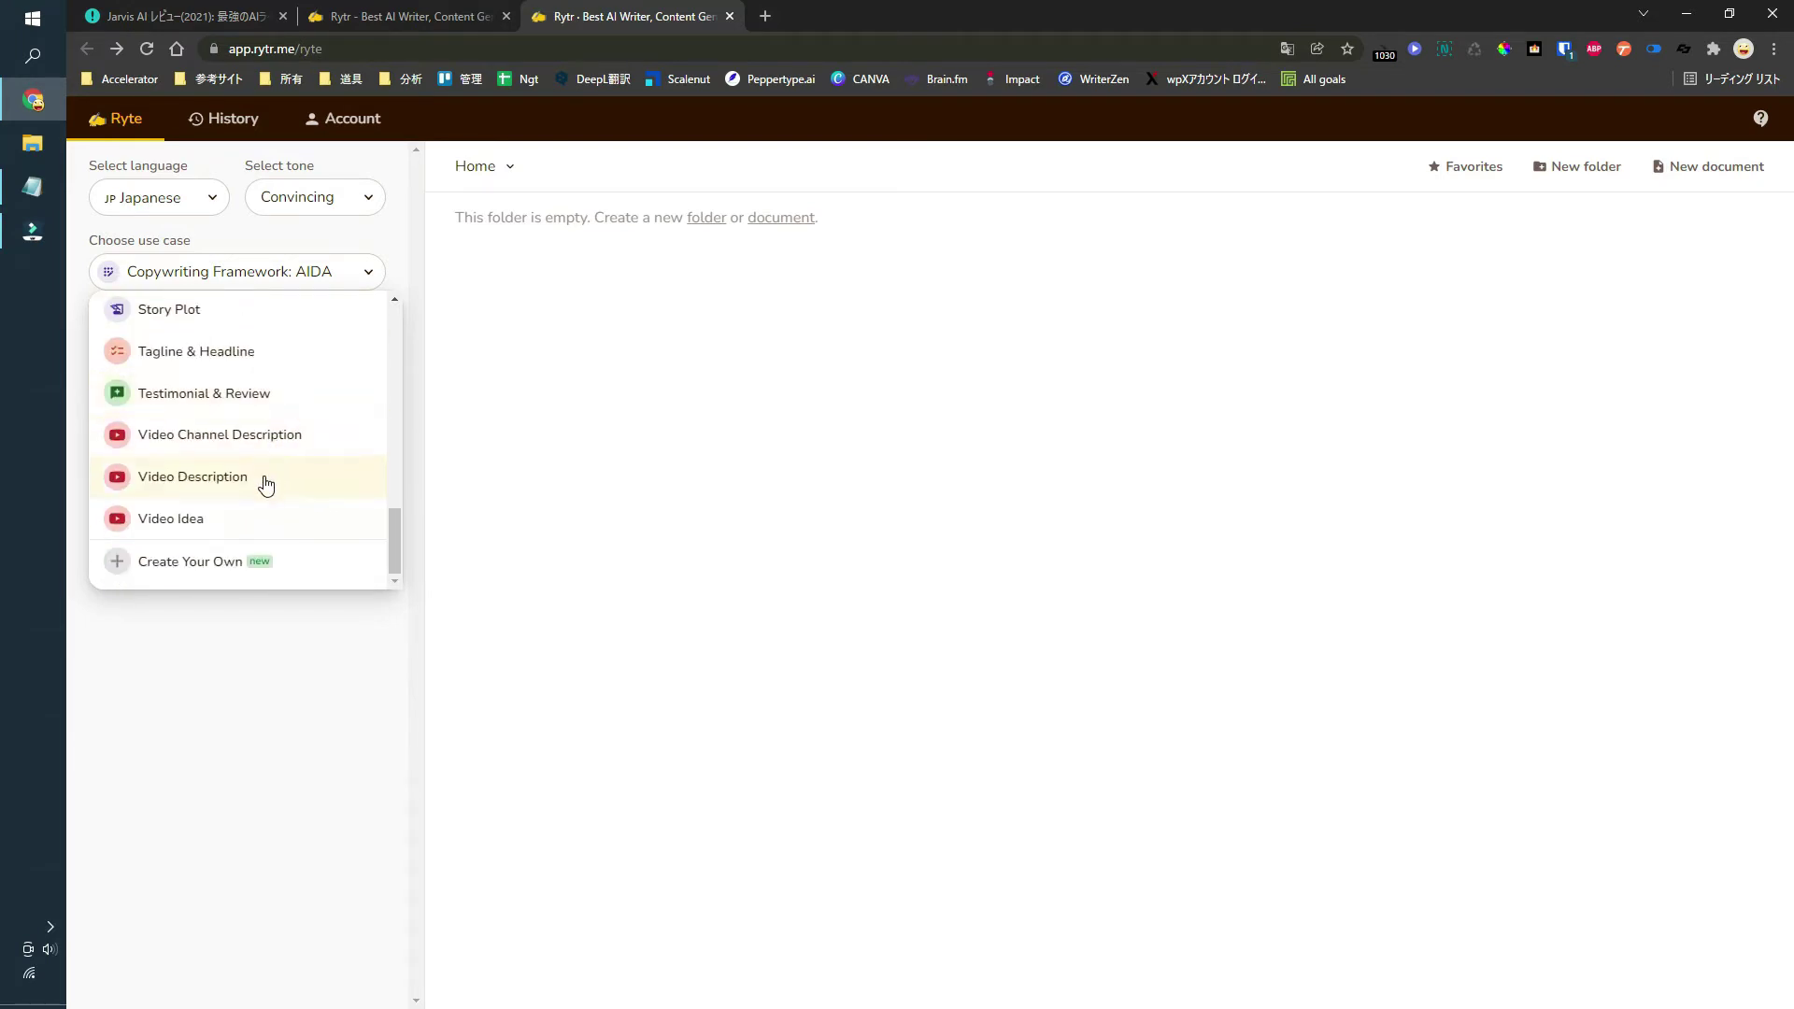
left_click(266, 483)
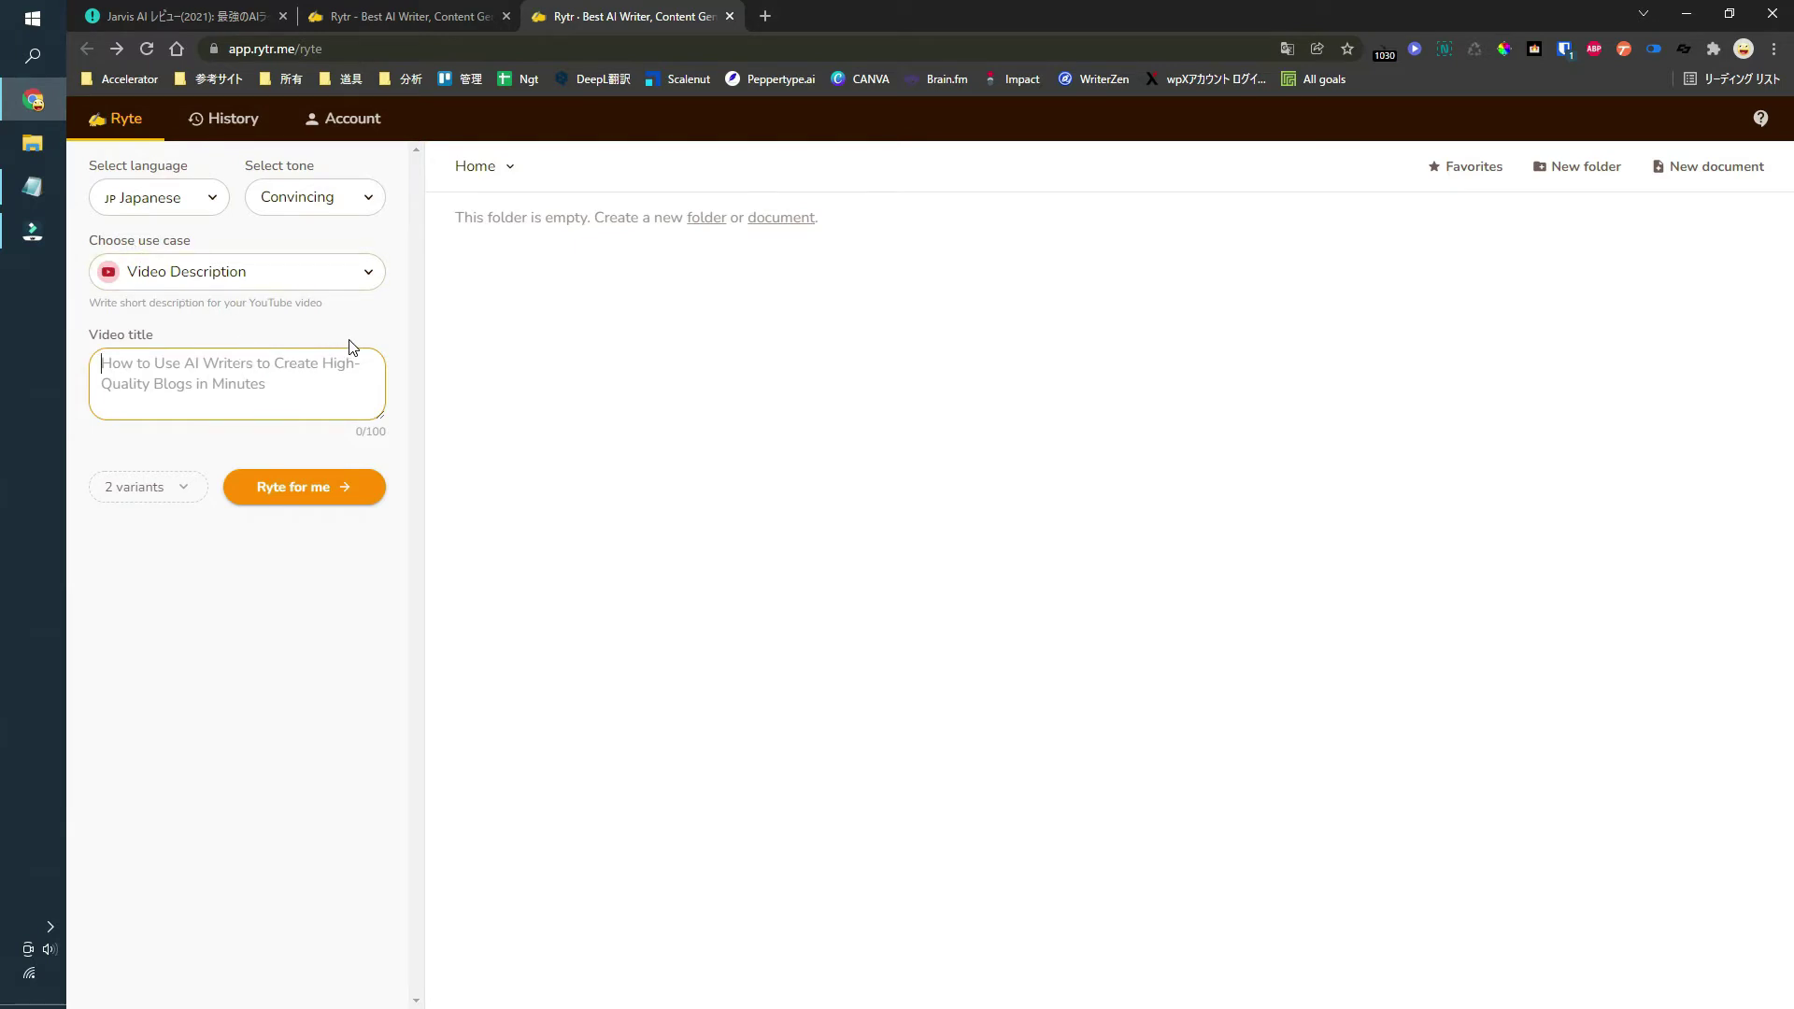
Step: Enter the video title この動画ではAIライティングツールを使うメリットは何なのかを説明します。
type("AI")
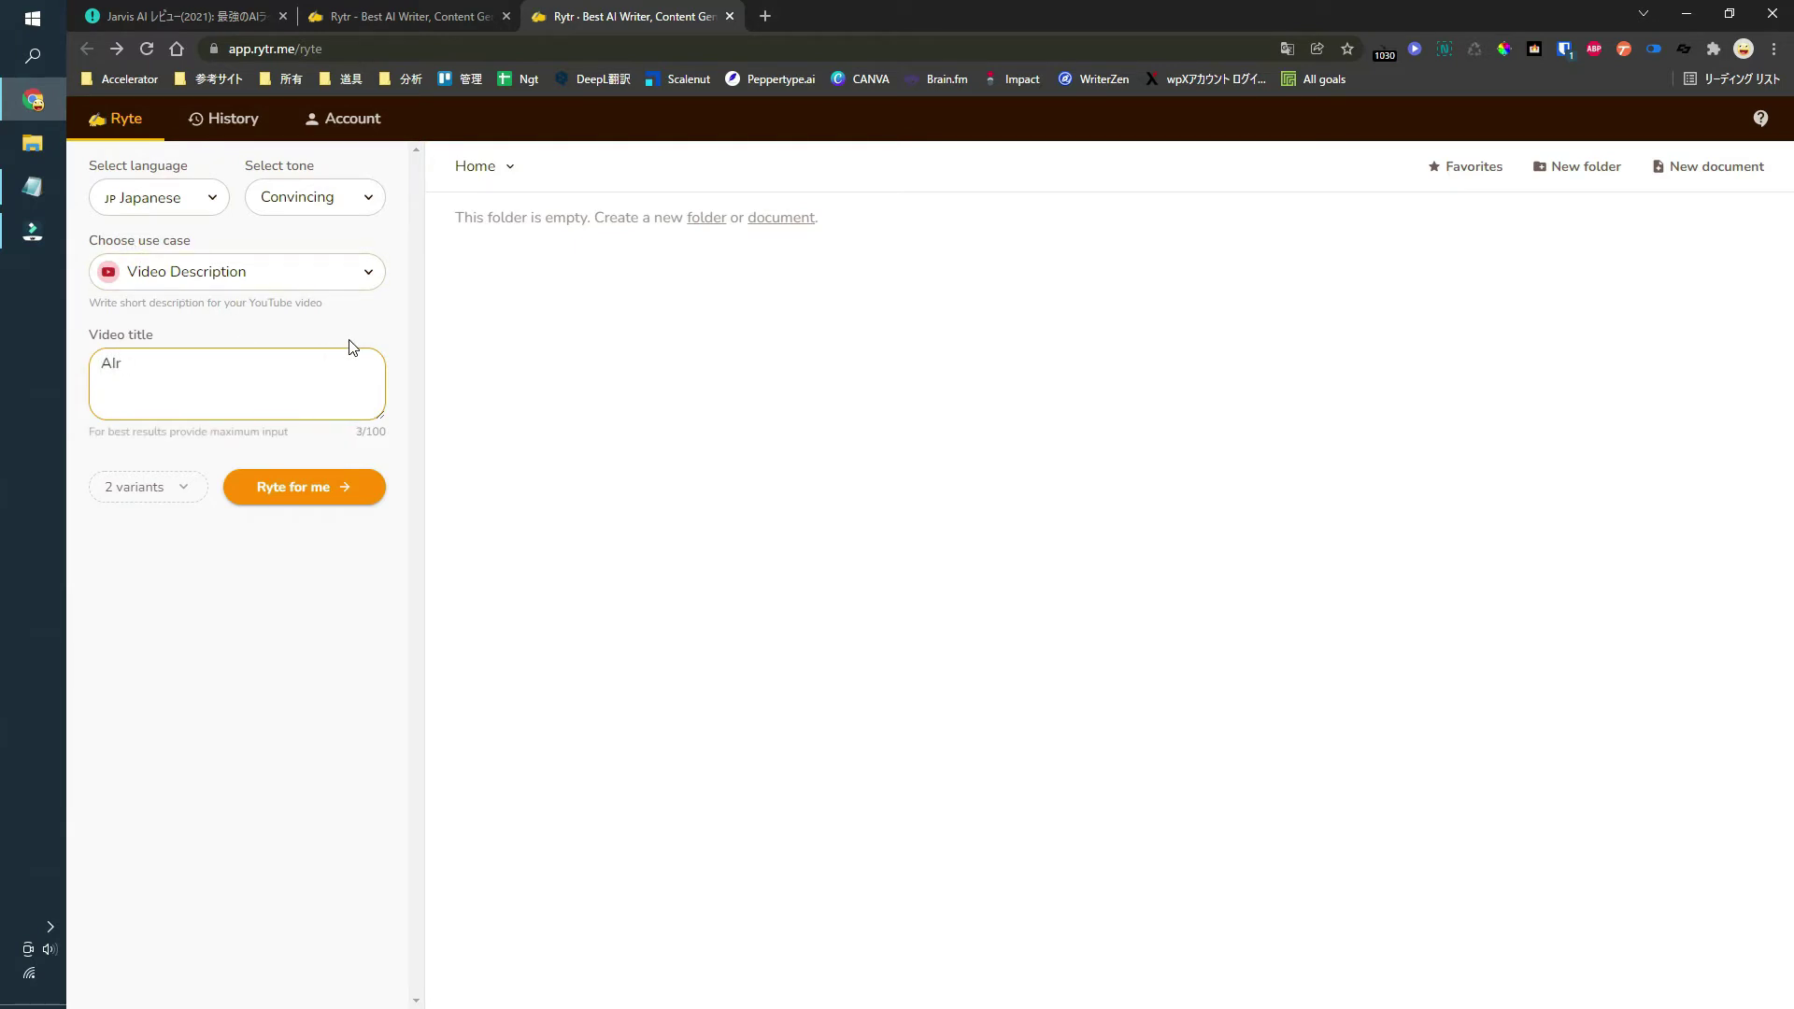
type("らいてぃんぐつーる")
key("space")
key("Return")
type("をつかうめりっと")
key("space")
type("はなんなのかをせつめいします。")
key("space")
key("Return")
key("ctrl+Home")
type("このどうがでは")
key("space")
key("Return")
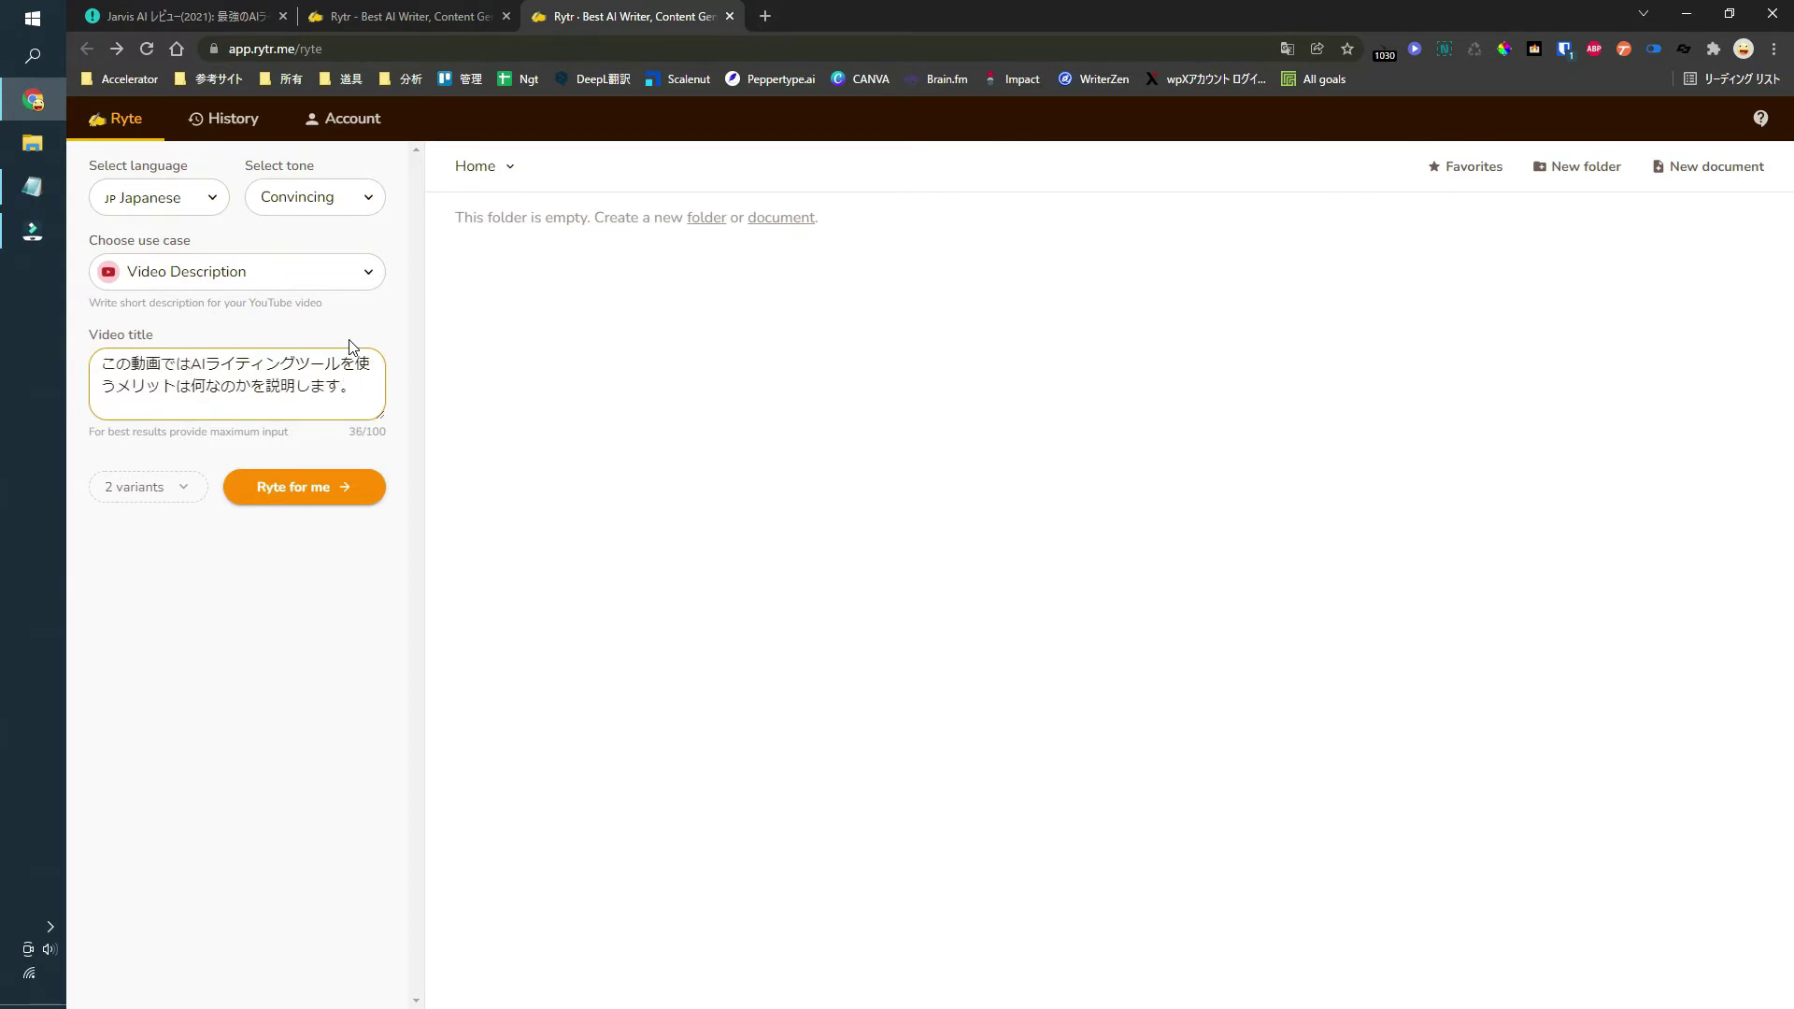
left_click(200, 390)
key("ctrl+a")
left_click(203, 385)
left_click_drag(184, 366, 322, 388)
left_click(353, 385)
left_click(369, 387)
Step: Keep the output at 2 variants and generate the video description
left_click(189, 486)
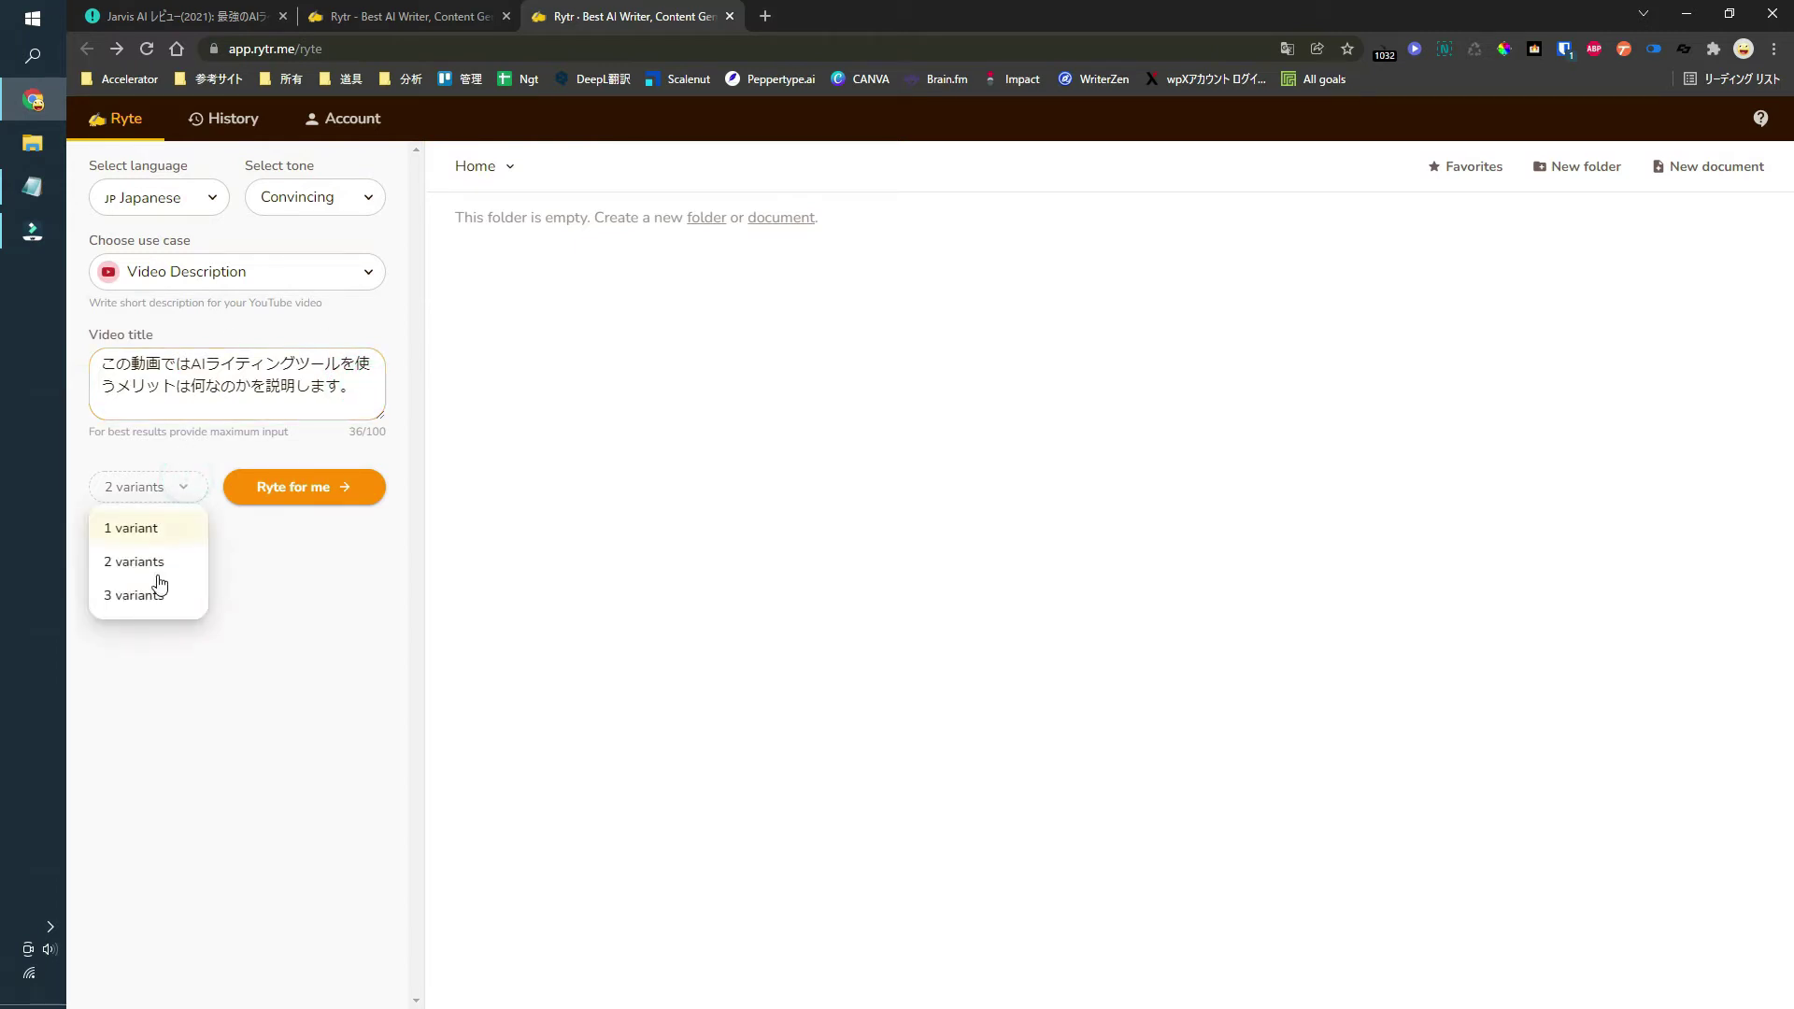
left_click(169, 563)
left_click(312, 560)
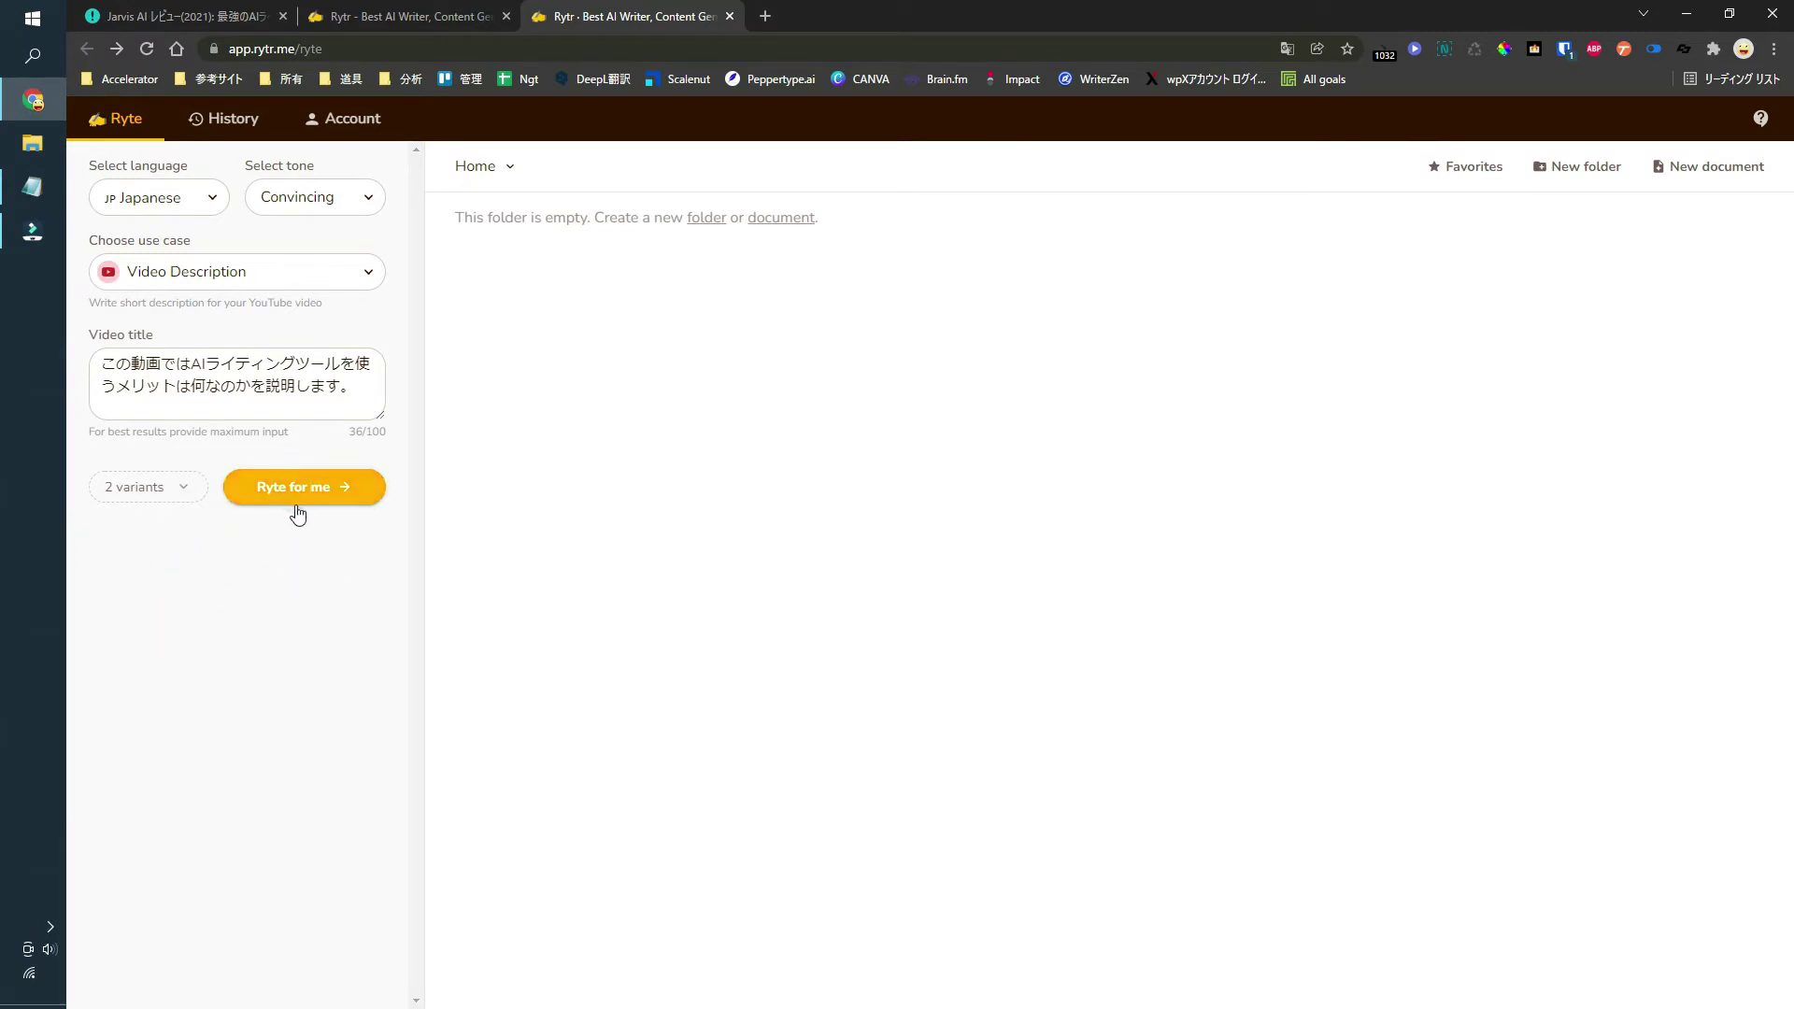
left_click(344, 495)
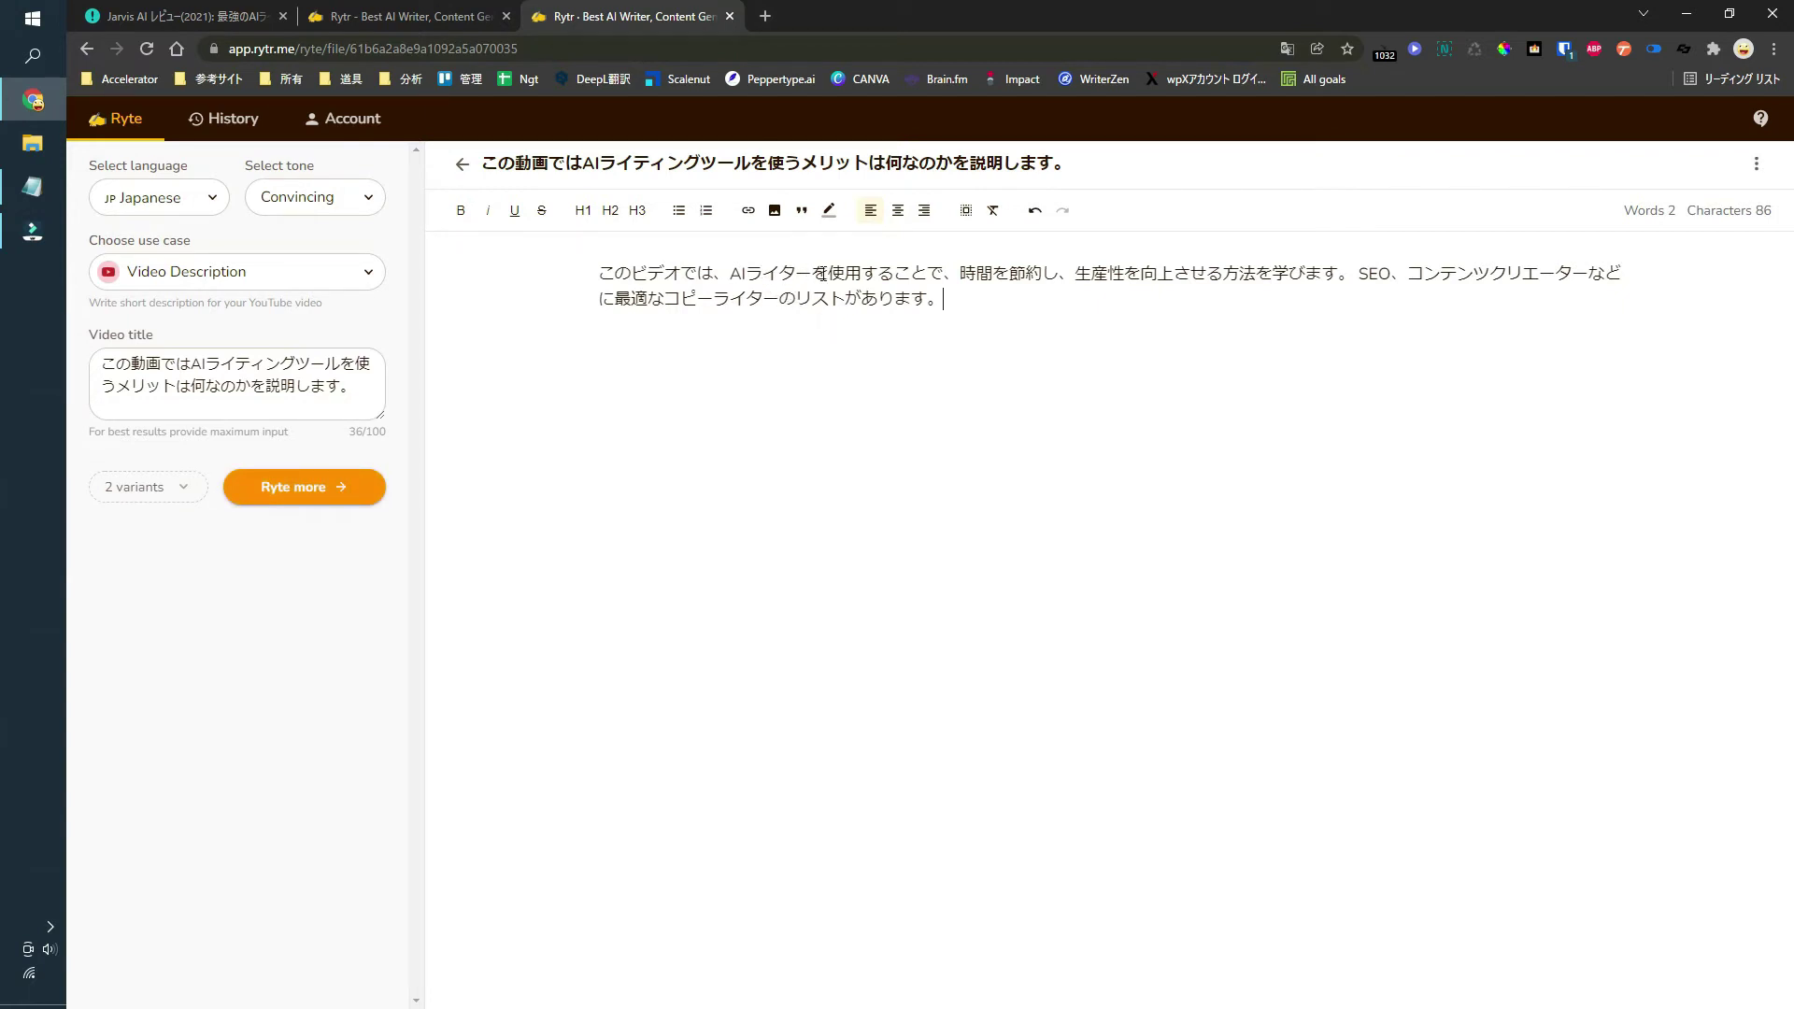
Step: Read the first generated video description and generate more text below it
left_click_drag(961, 277, 1354, 291)
left_click(1419, 303)
left_click(288, 488)
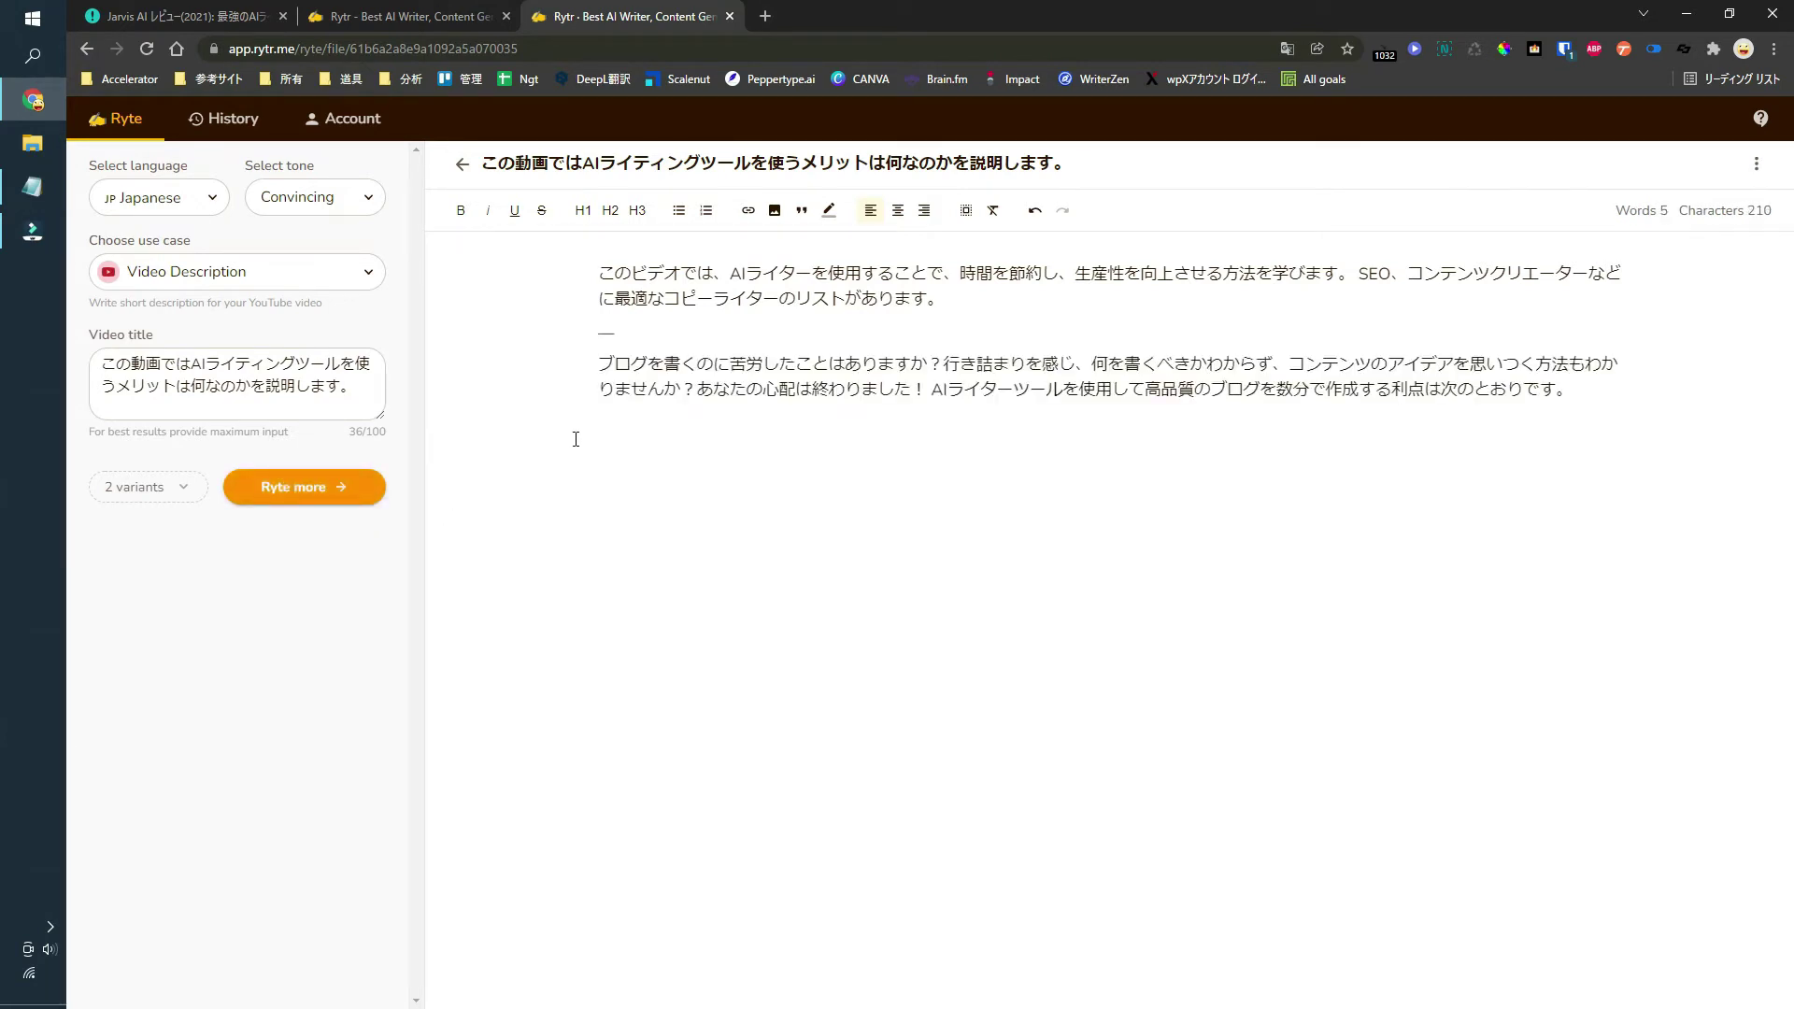
Step: Read through the second generated description about struggling to write a blog
left_click_drag(644, 360, 928, 388)
left_click(928, 389)
left_click_drag(1590, 399, 560, 384)
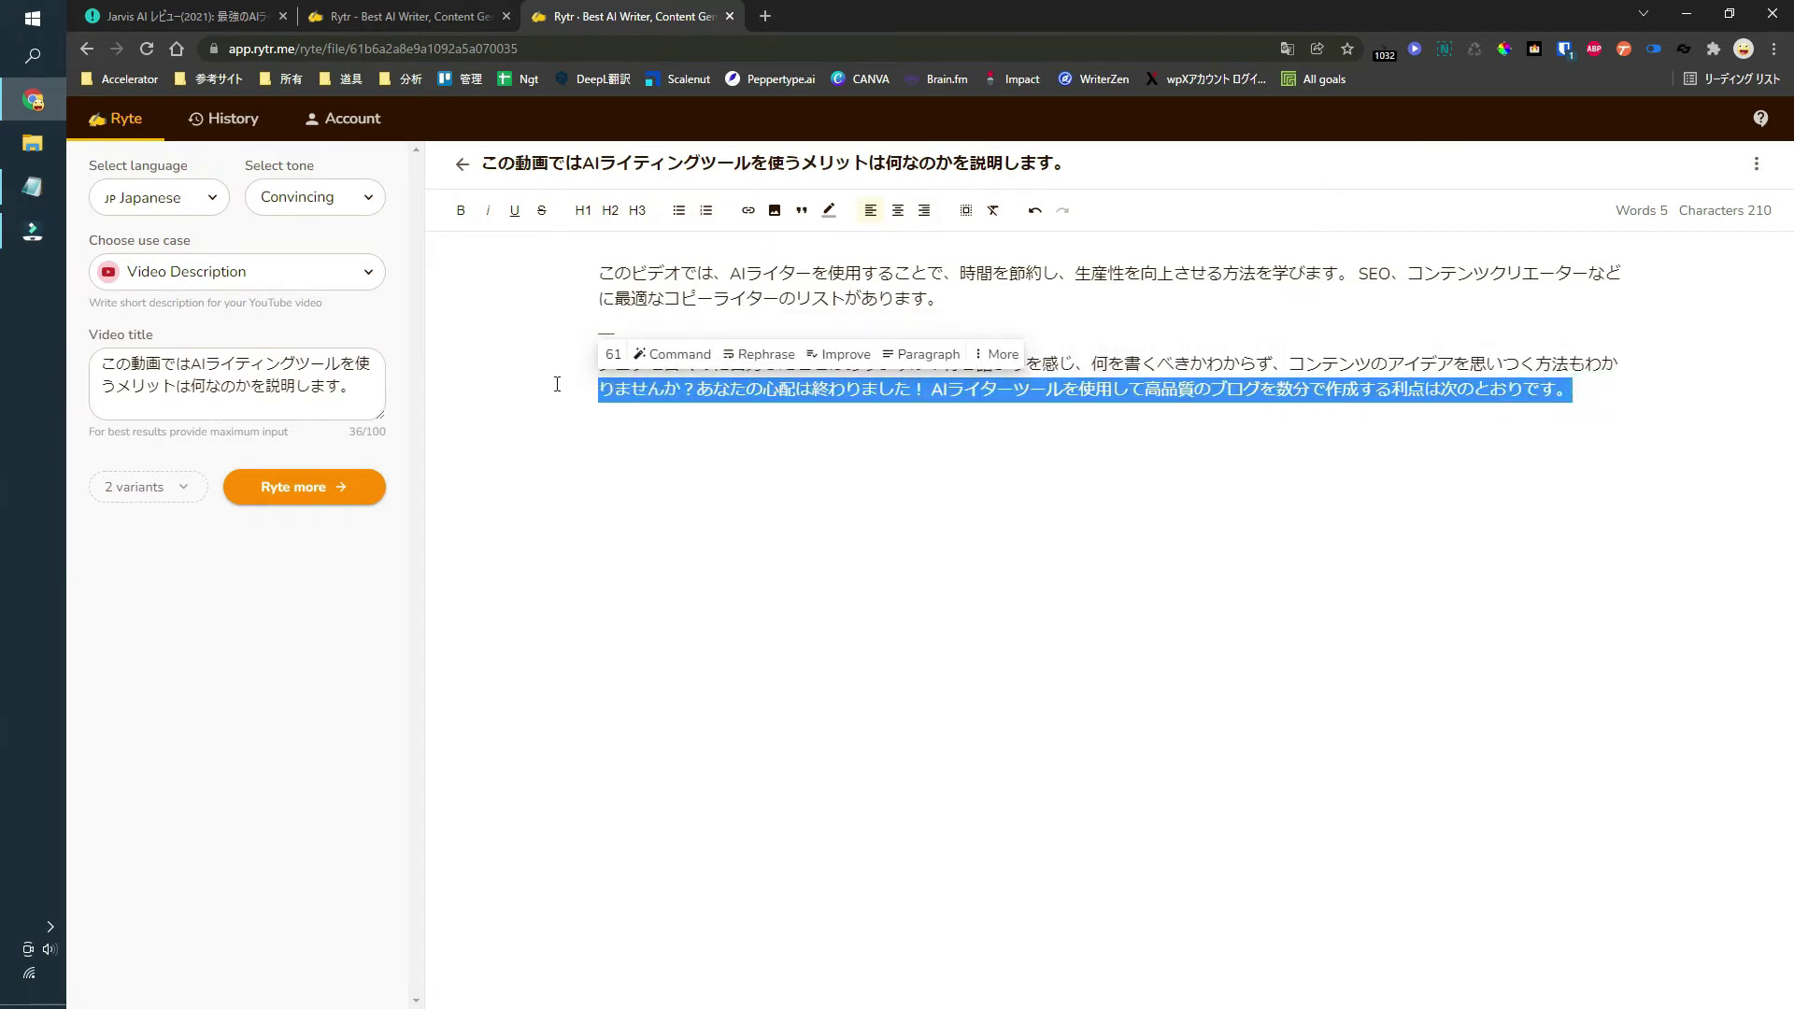
left_click(707, 497)
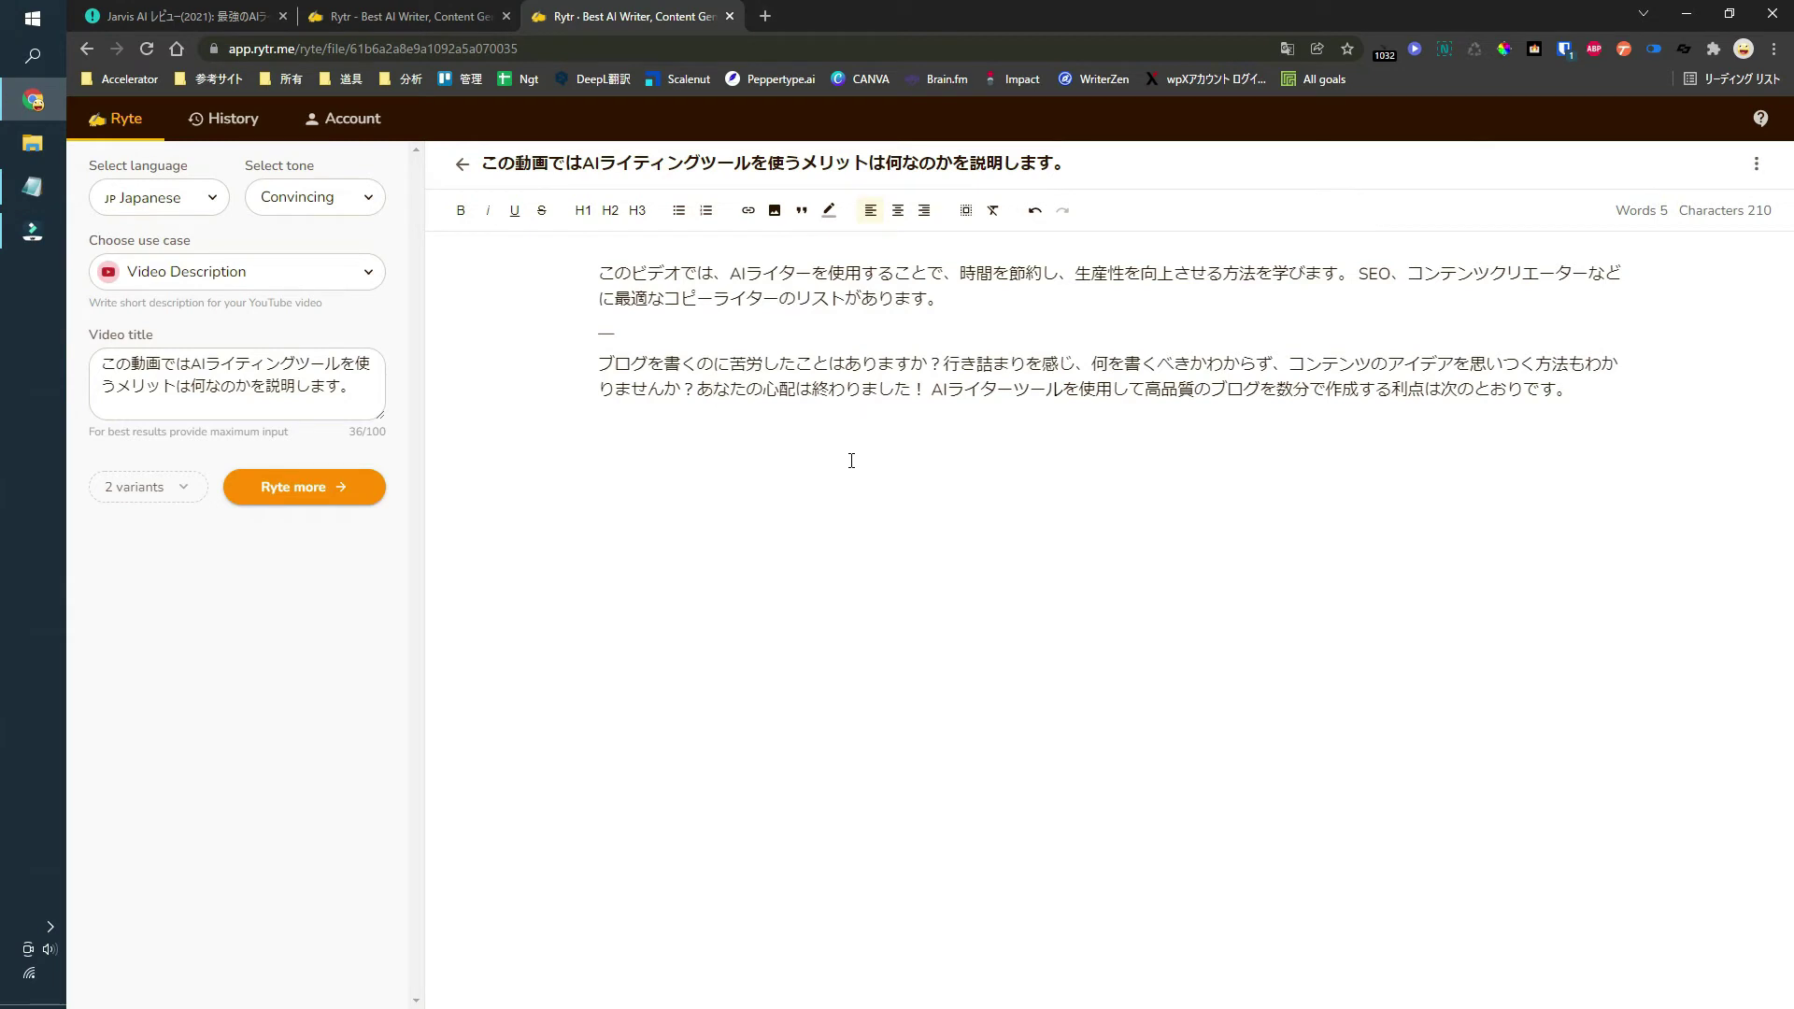
Step: Look through the list of available output languages and leave Japanese selected
left_click(181, 216)
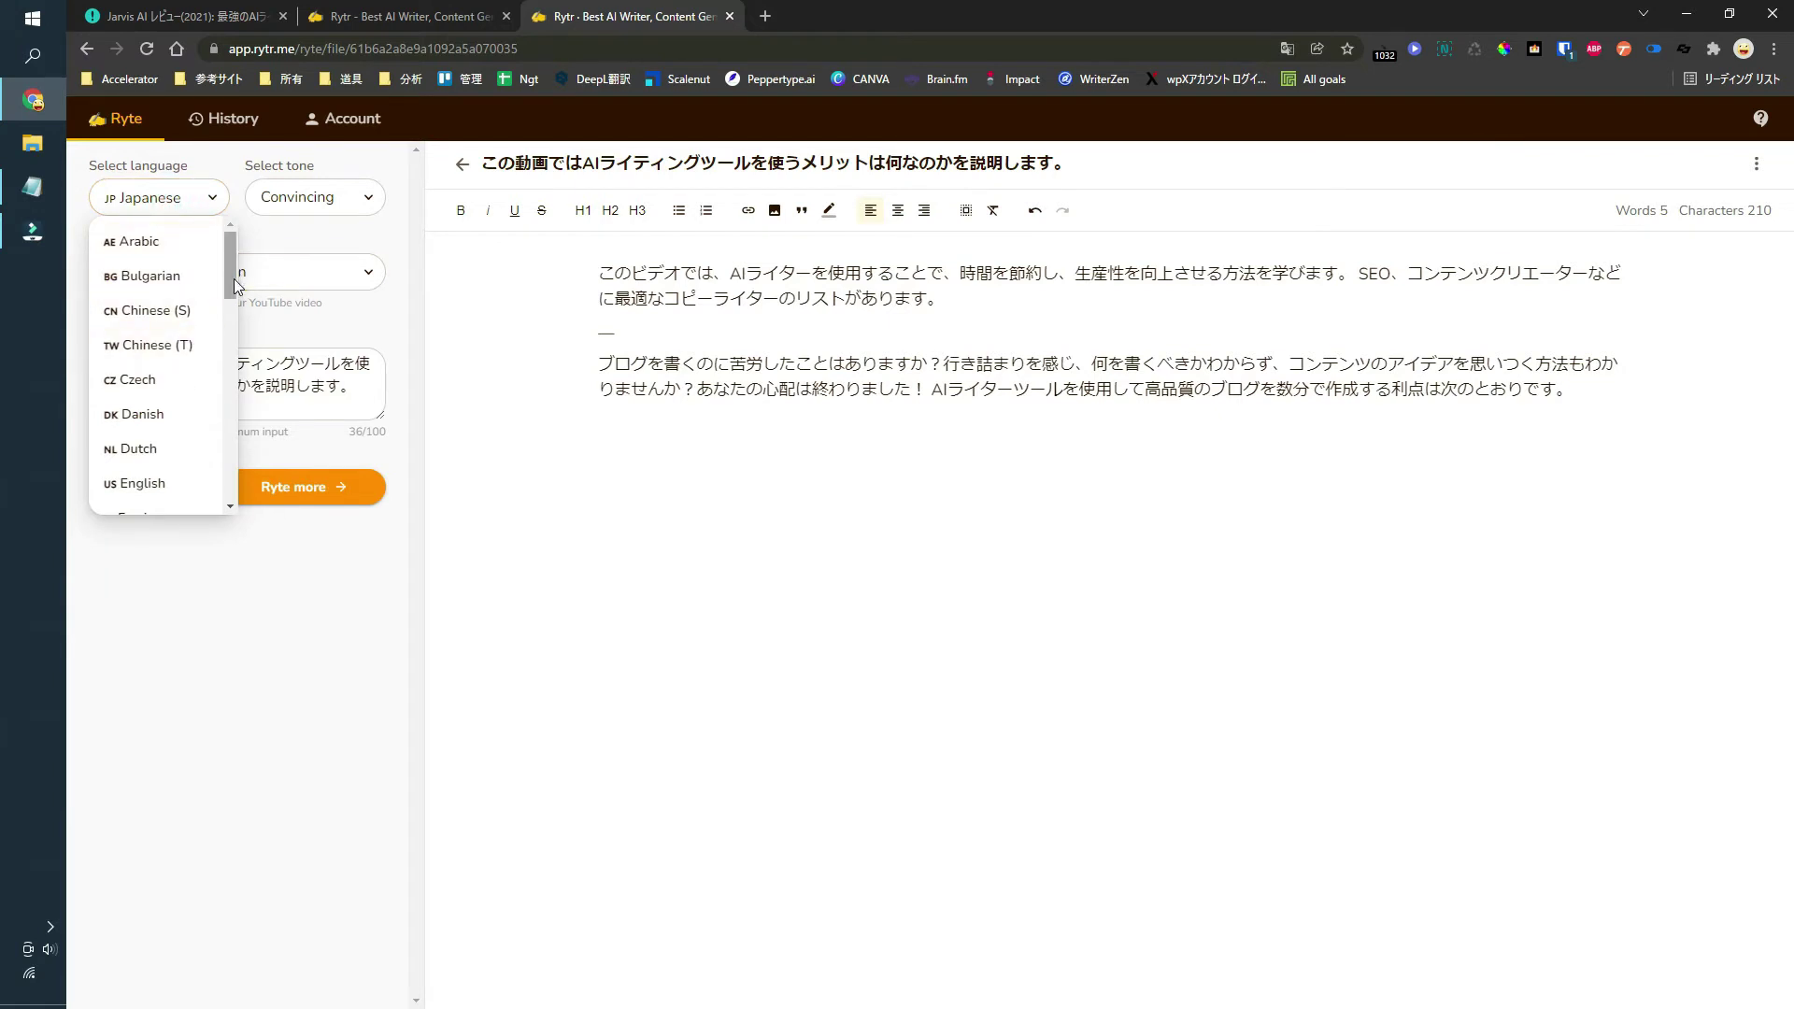
left_click_drag(233, 278, 226, 330)
left_click(297, 327)
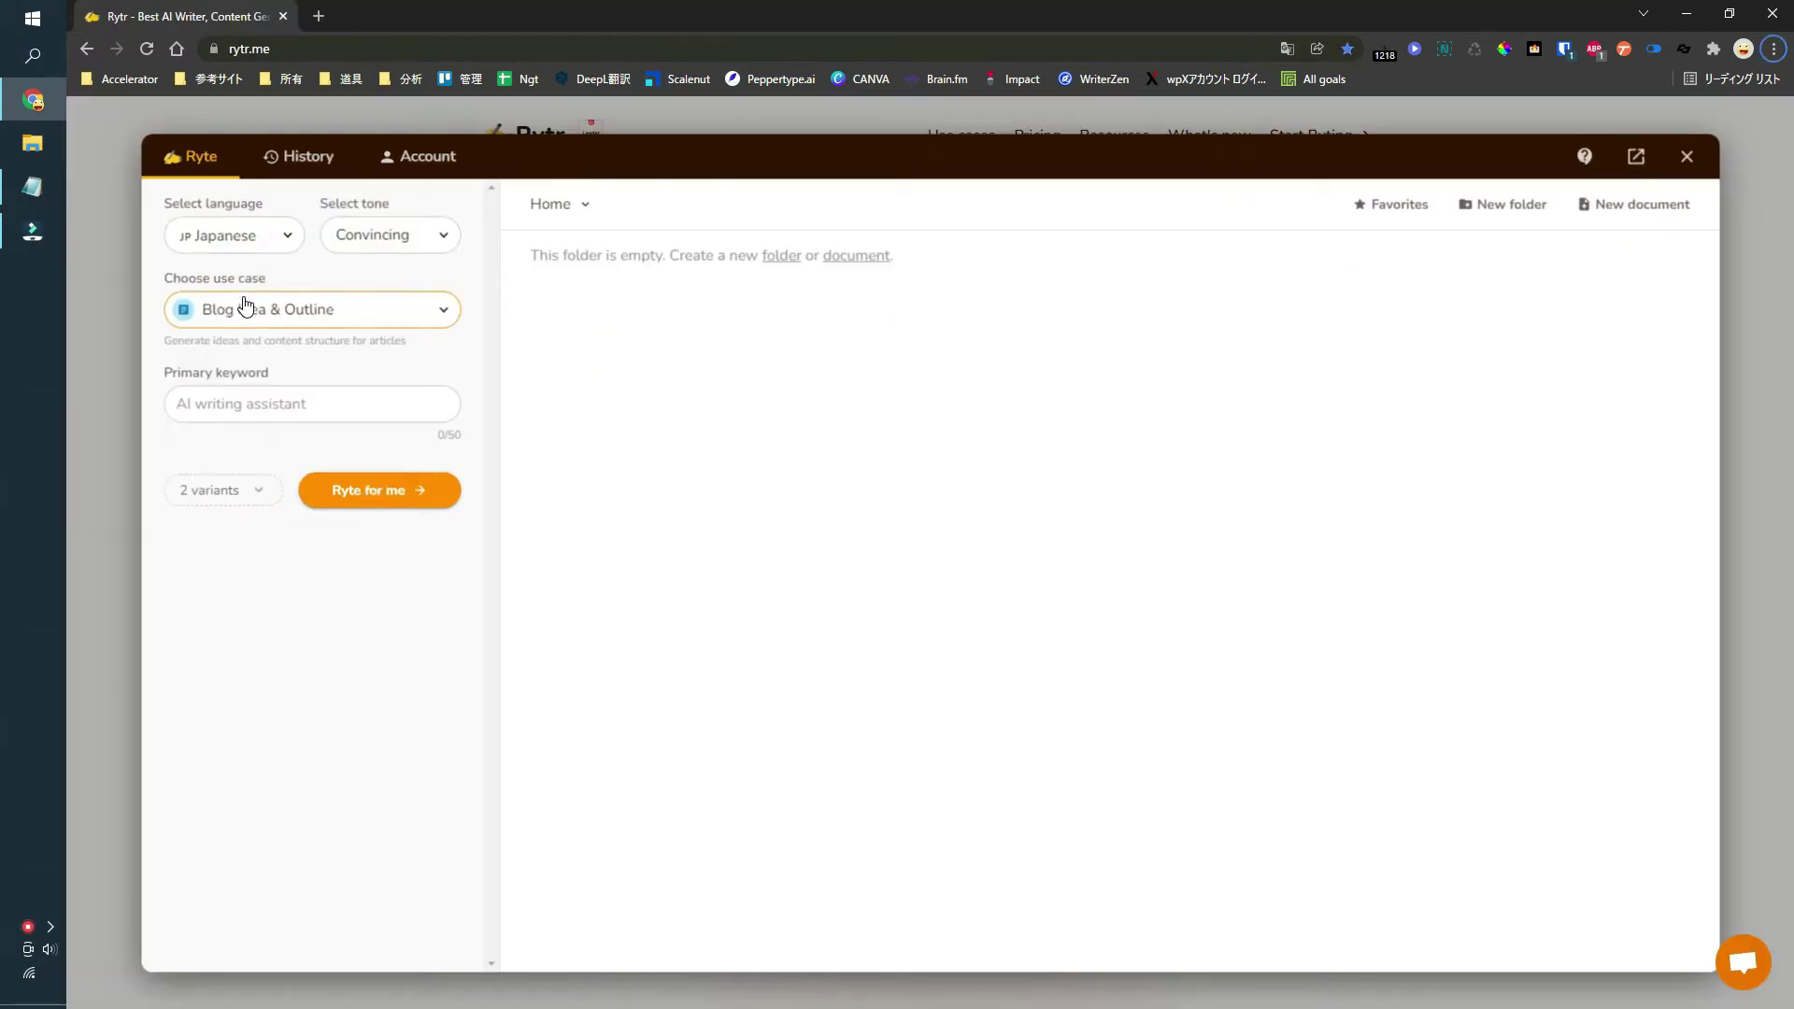
Step: Enter AIライティングとは as the primary keyword for the Blog Idea & Outline use case
left_click(342, 402)
left_click(366, 396)
type("AIライティングとは")
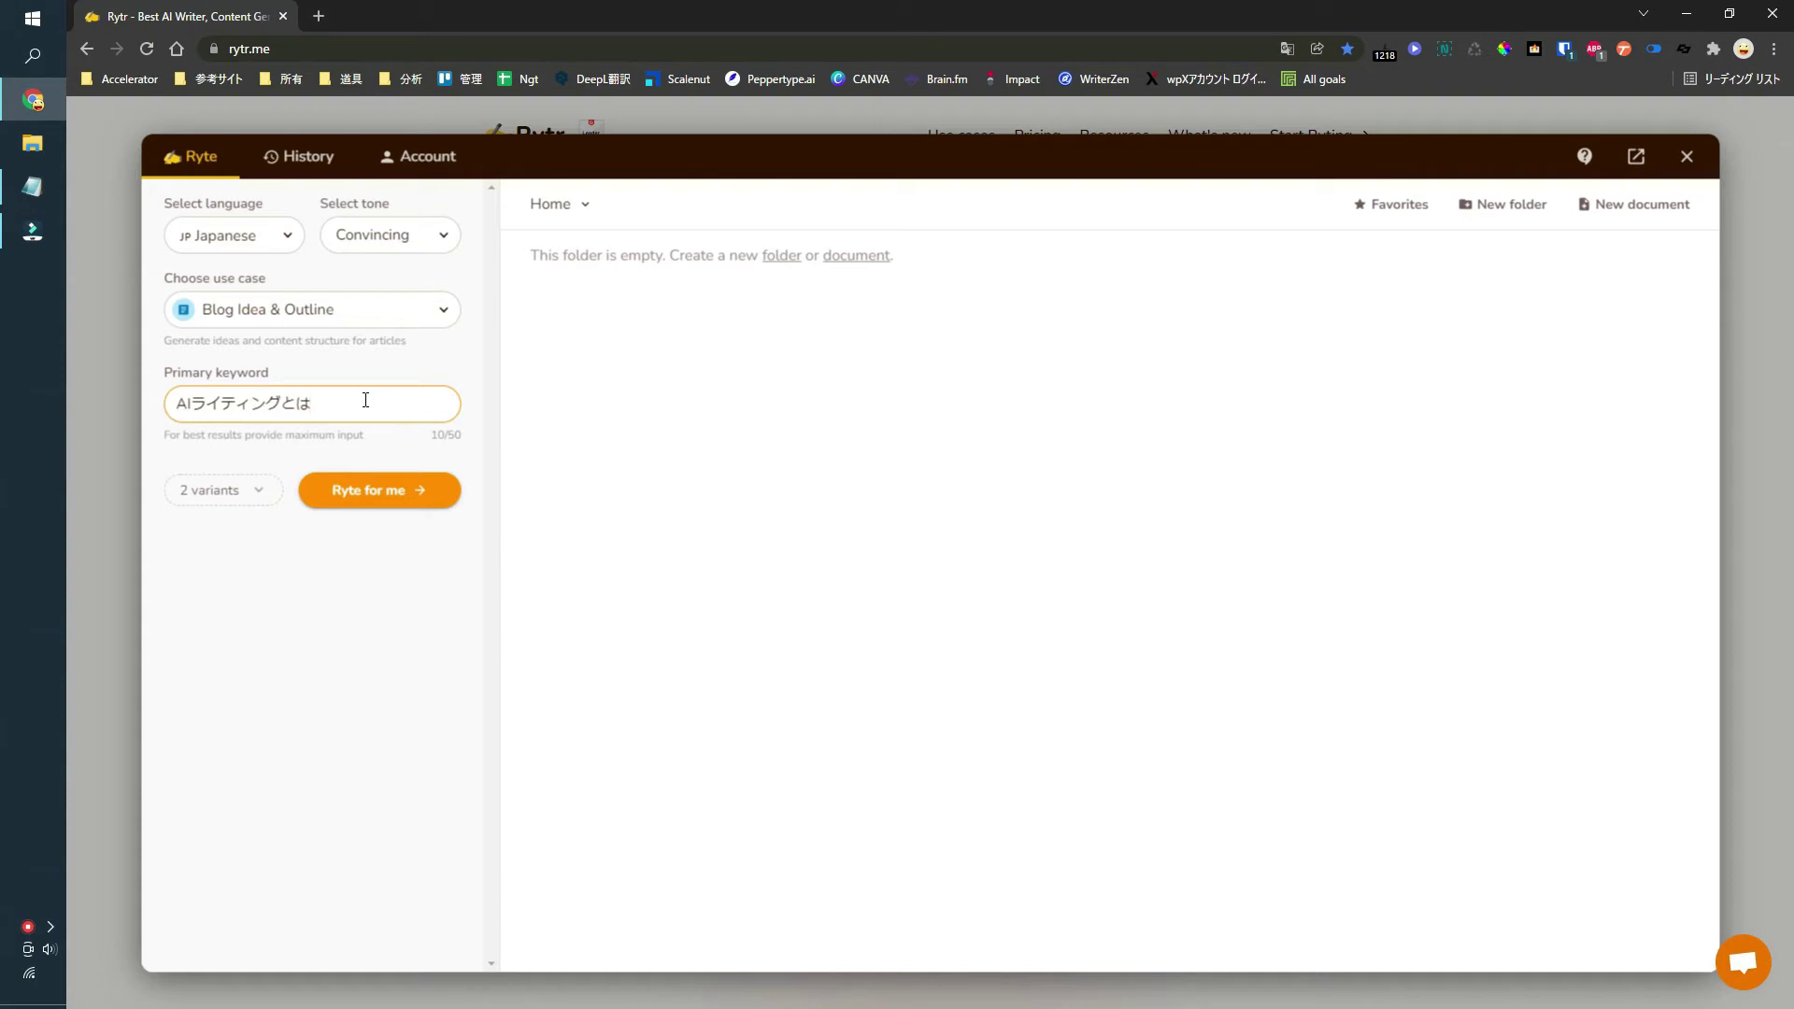
left_click_drag(362, 400, 181, 407)
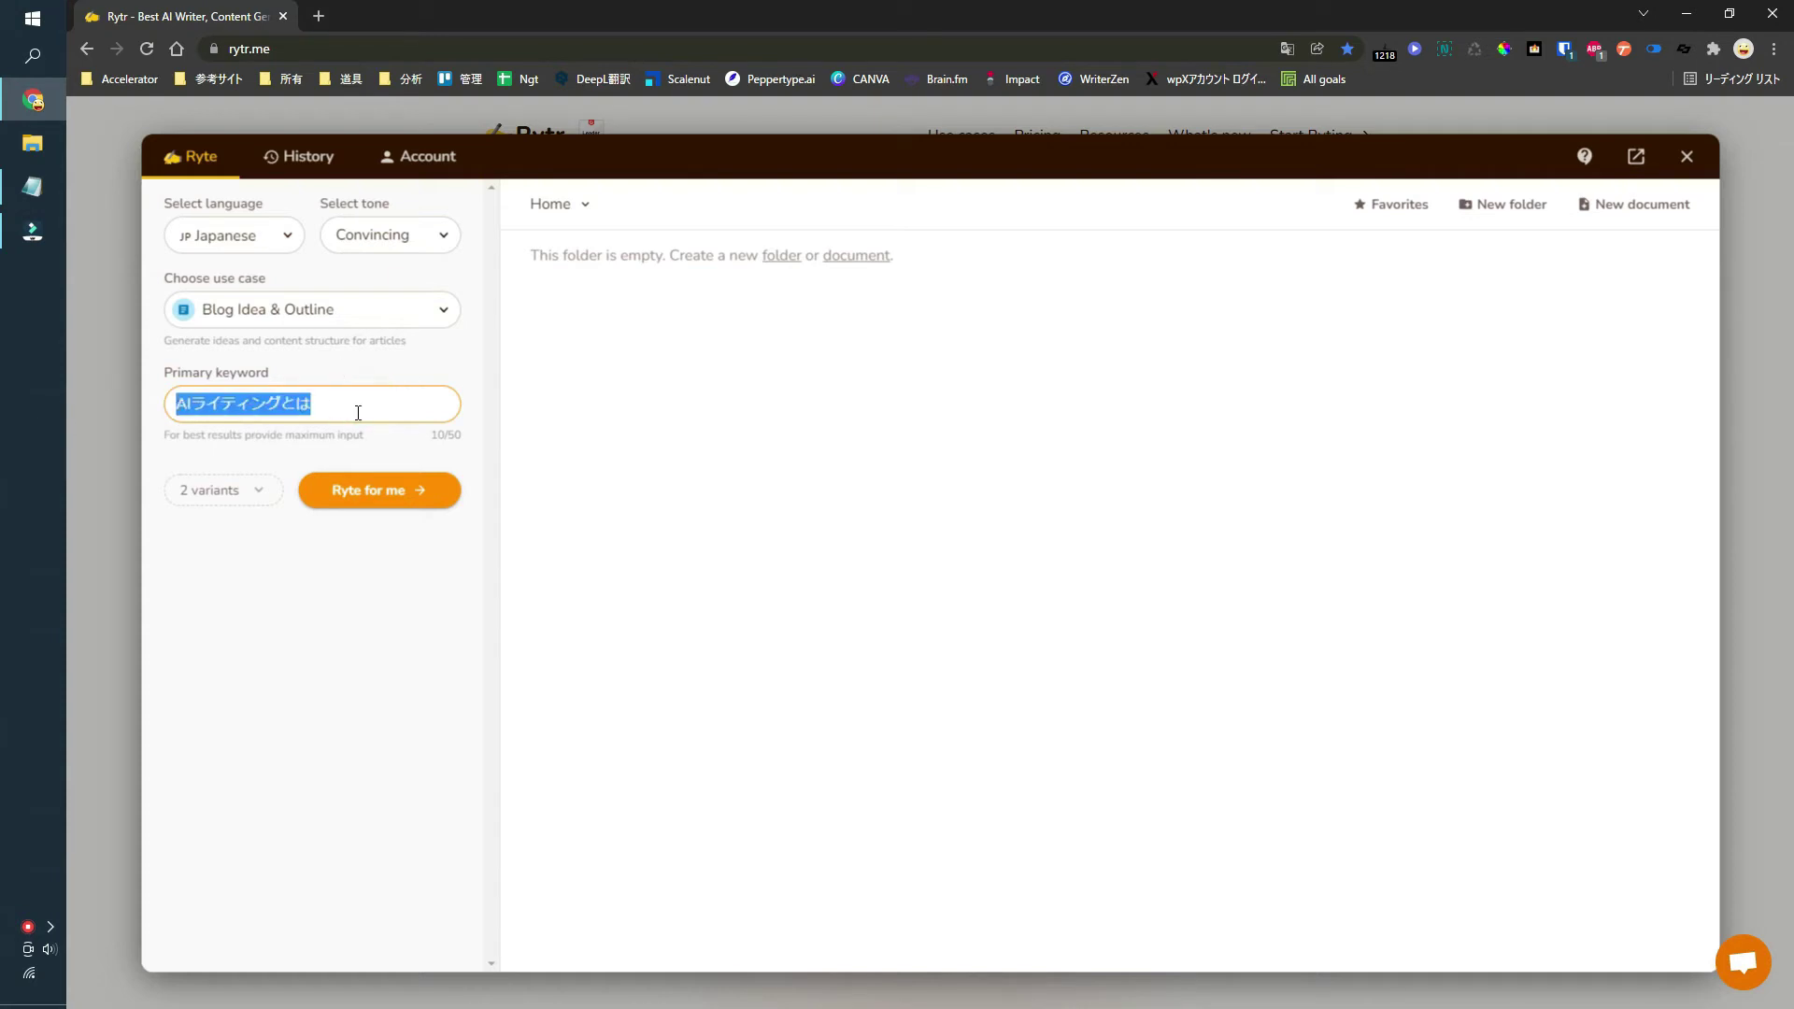
Step: Set the output to 1 variant and generate the blog outline
left_click(258, 488)
left_click(228, 527)
left_click(435, 541)
left_click(415, 495)
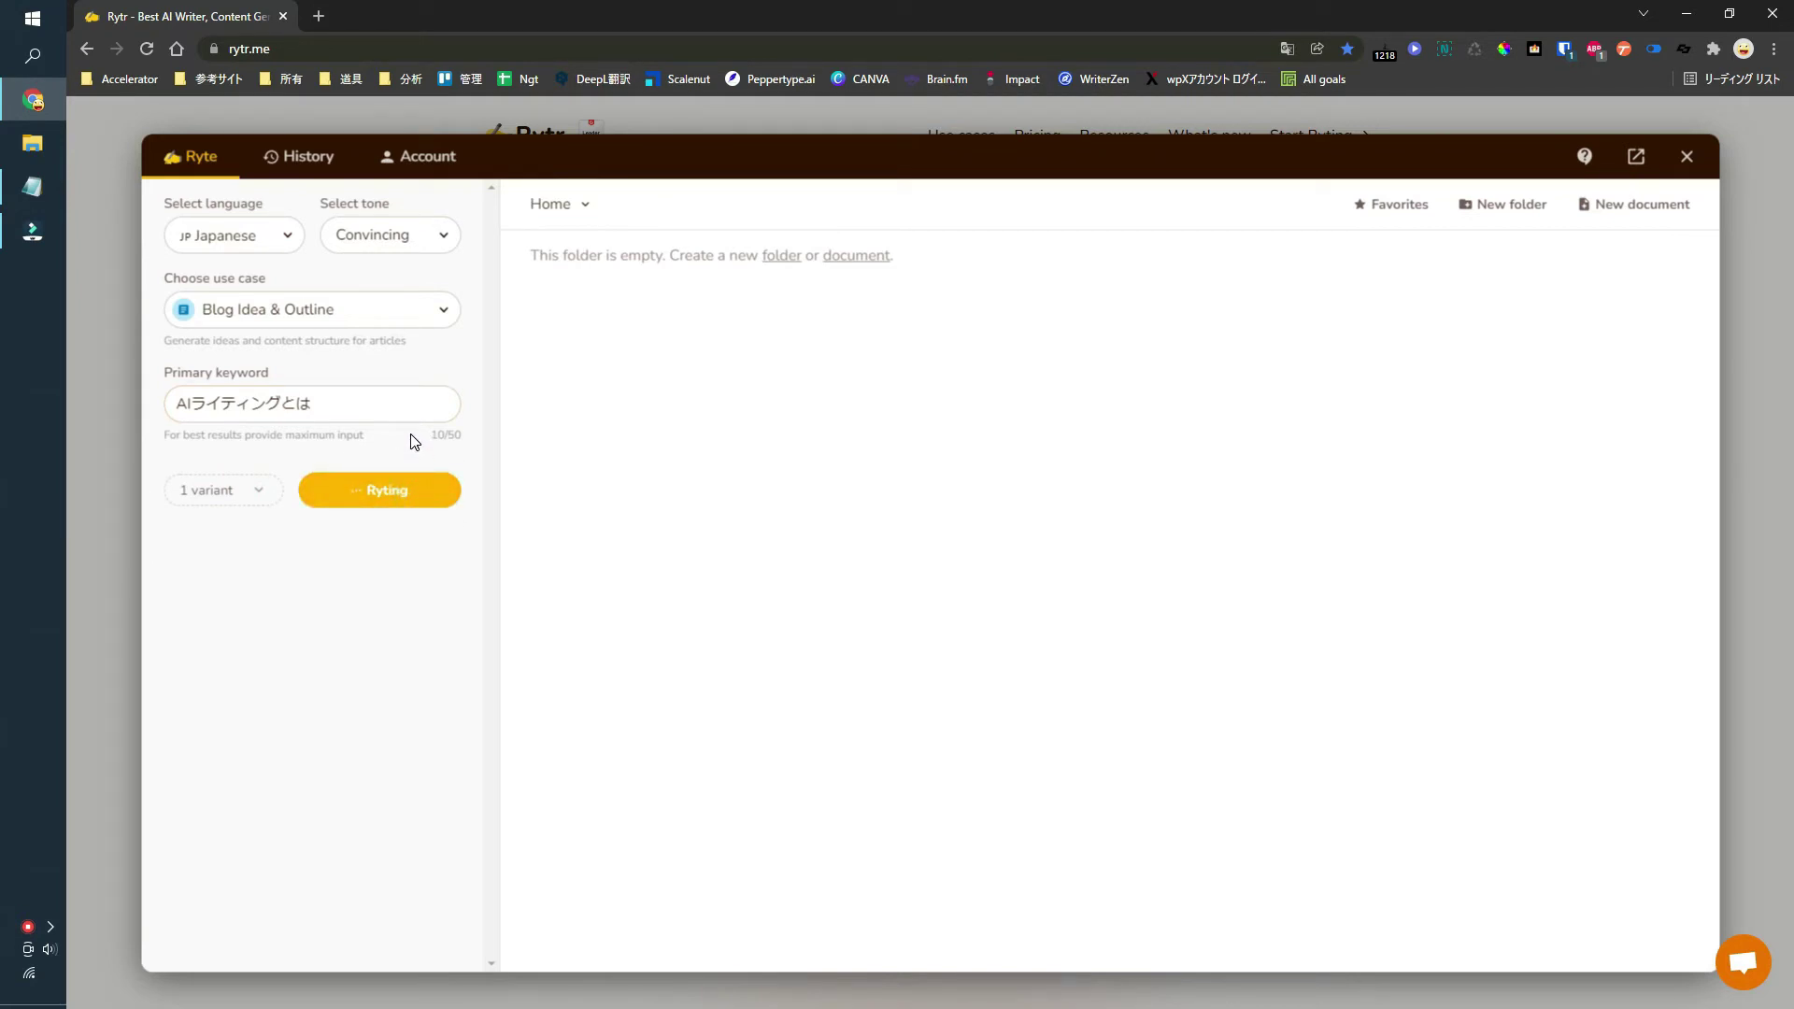
left_click(325, 402)
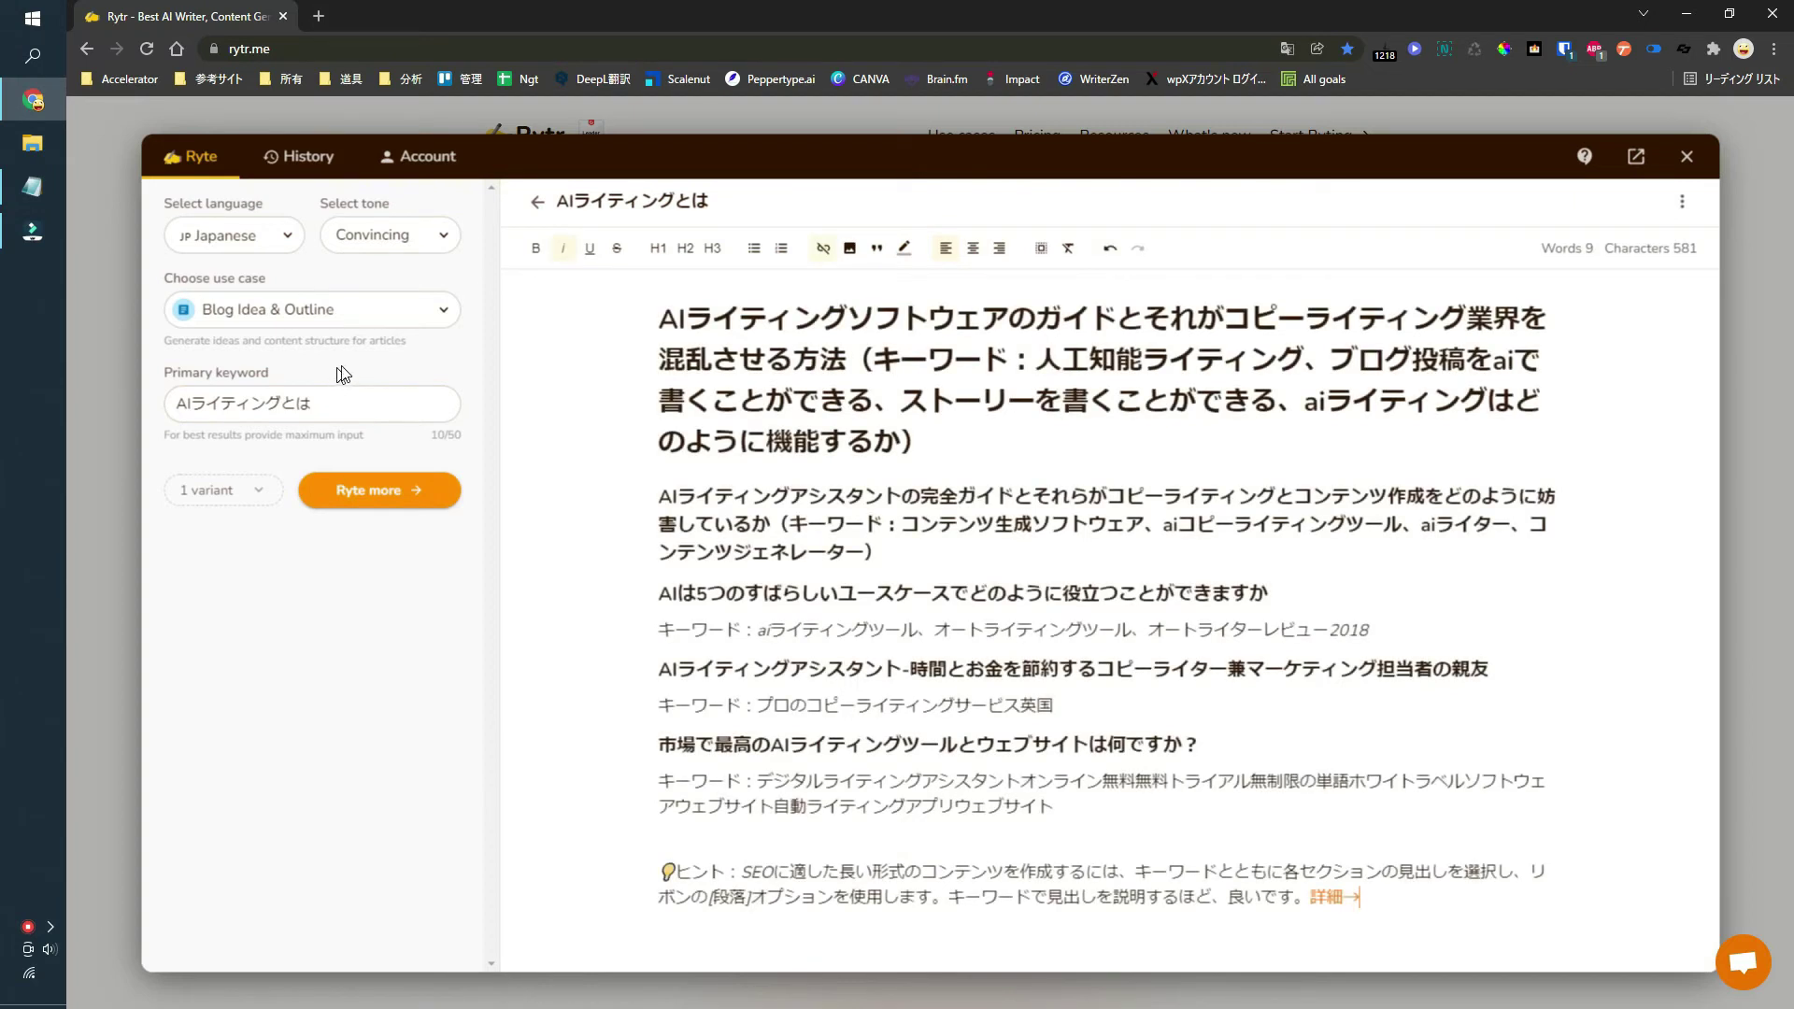
Step: Turn the outline's title into an H2 heading and put its bracketed keywords on a plain-text line below
left_click_drag(915, 438, 658, 318)
left_click(685, 248)
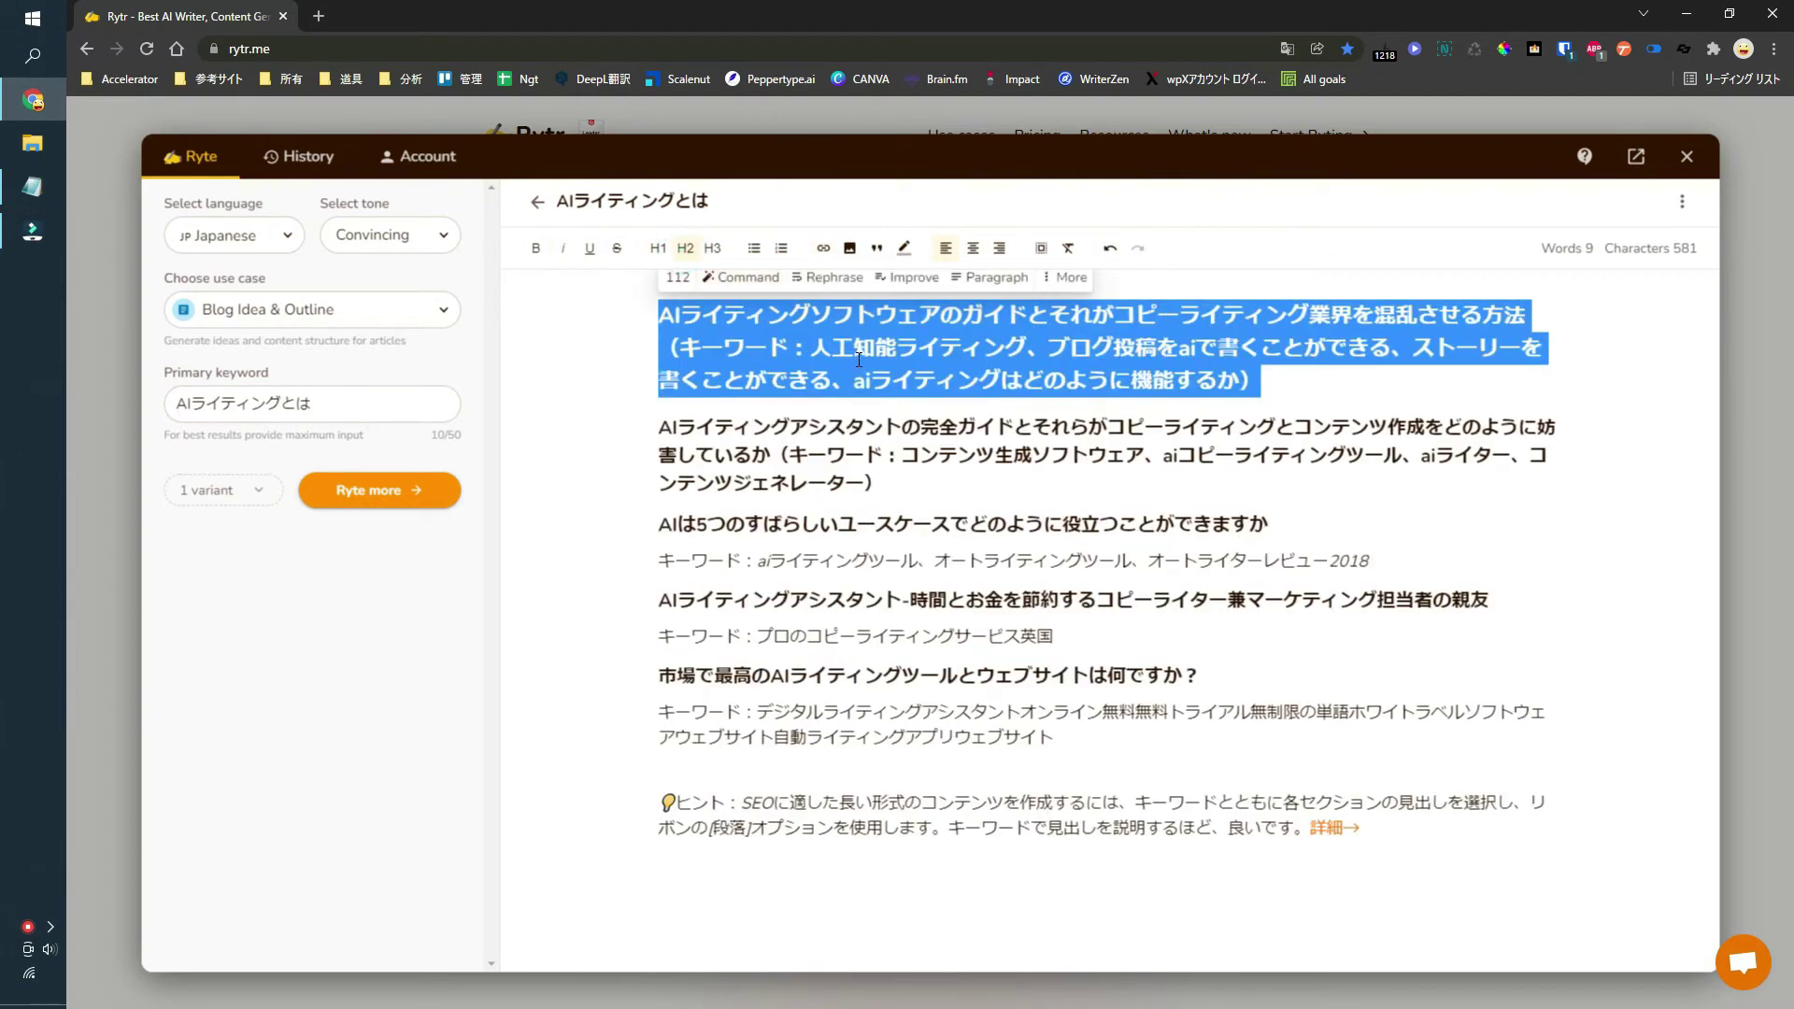
left_click(857, 359)
left_click_drag(1331, 392, 659, 313)
left_click(685, 247)
left_click(1314, 310)
key("Return")
Step: Split the bracketed keywords off the second heading onto their own plain-text line
left_click(779, 446)
key("Return")
left_click_drag(918, 527, 660, 495)
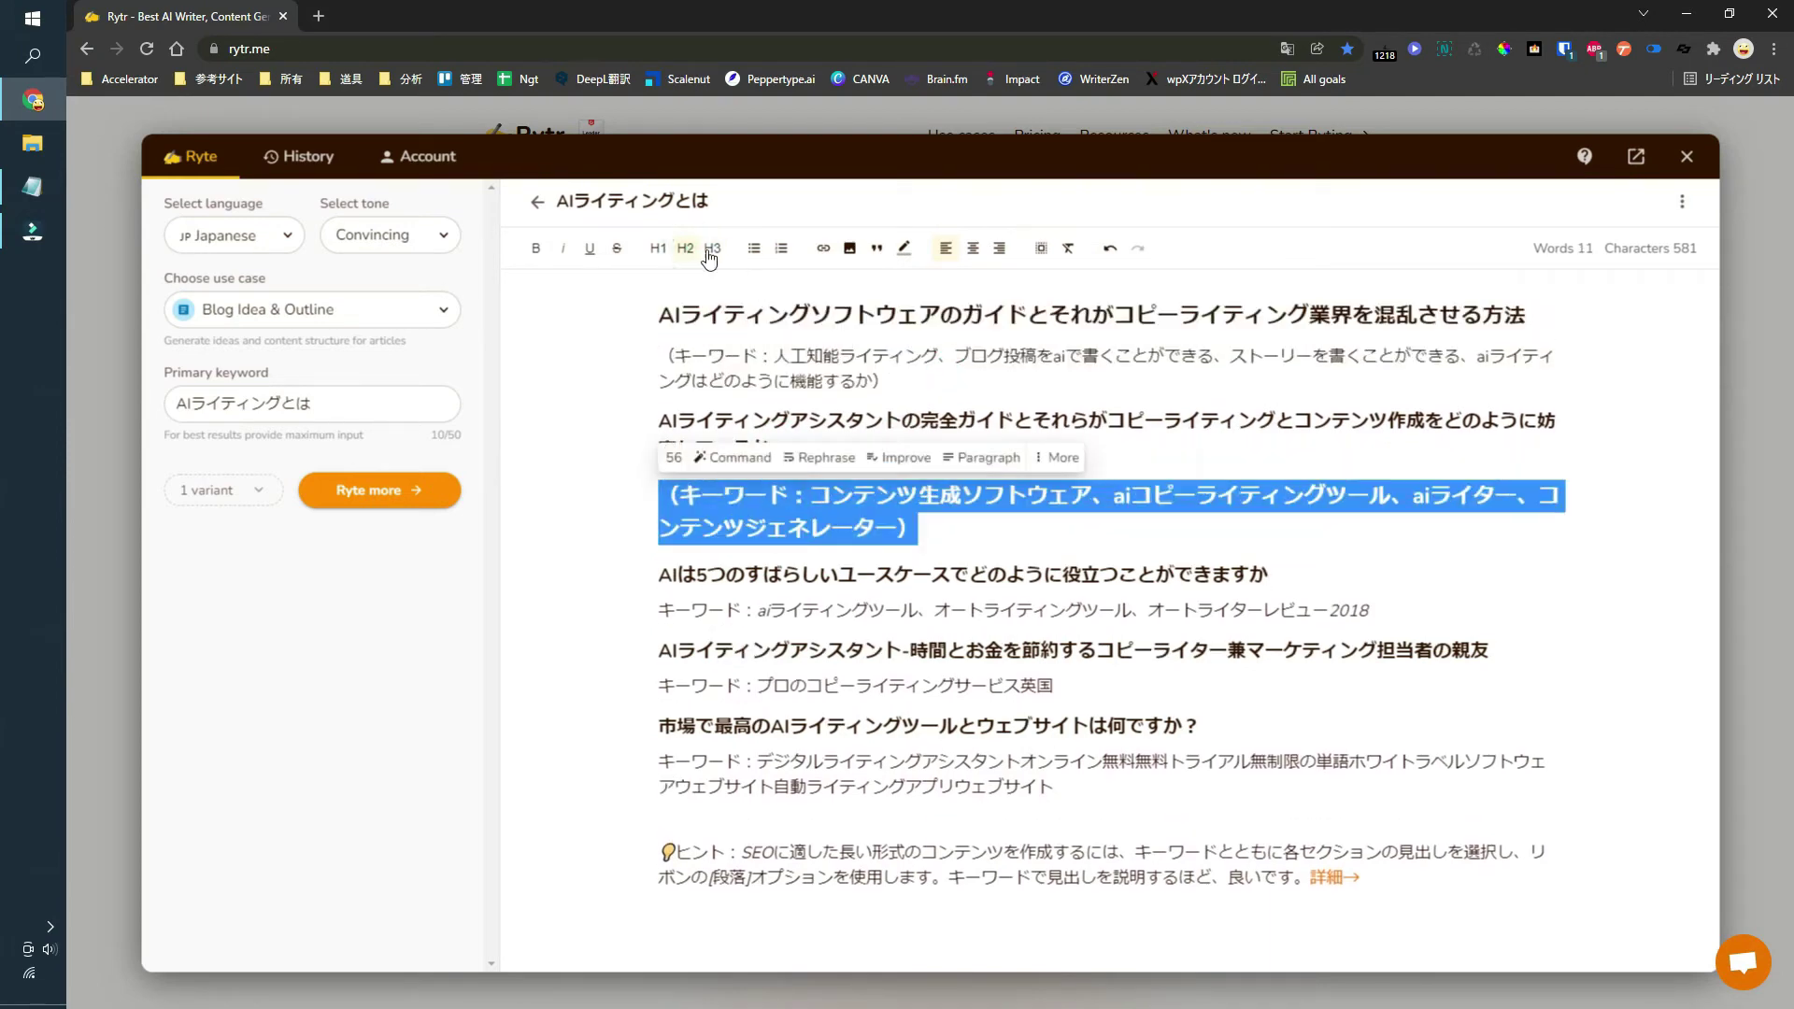
left_click(684, 248)
Step: Insert a blank line after the keyword line of each of the first four outline sections
left_click(1368, 560)
key("Return")
left_click(1065, 666)
key("Return")
left_click(988, 383)
key("Return")
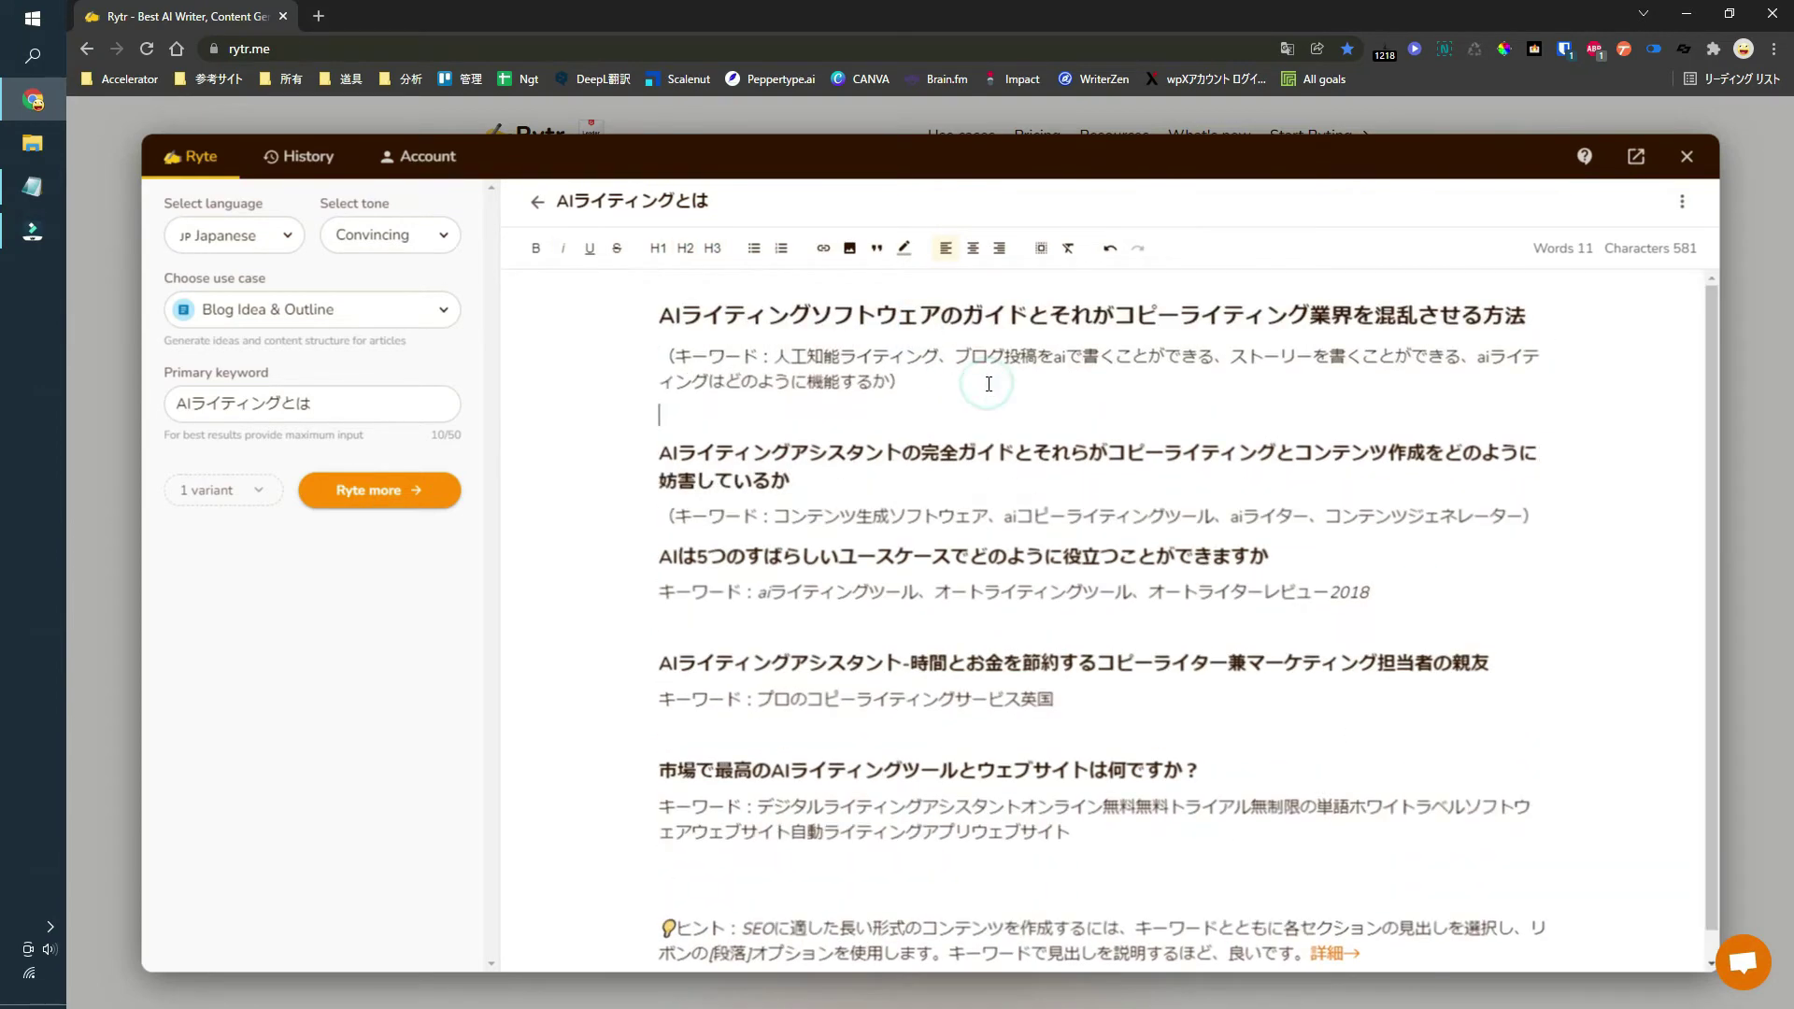
left_click(1533, 519)
key("Return")
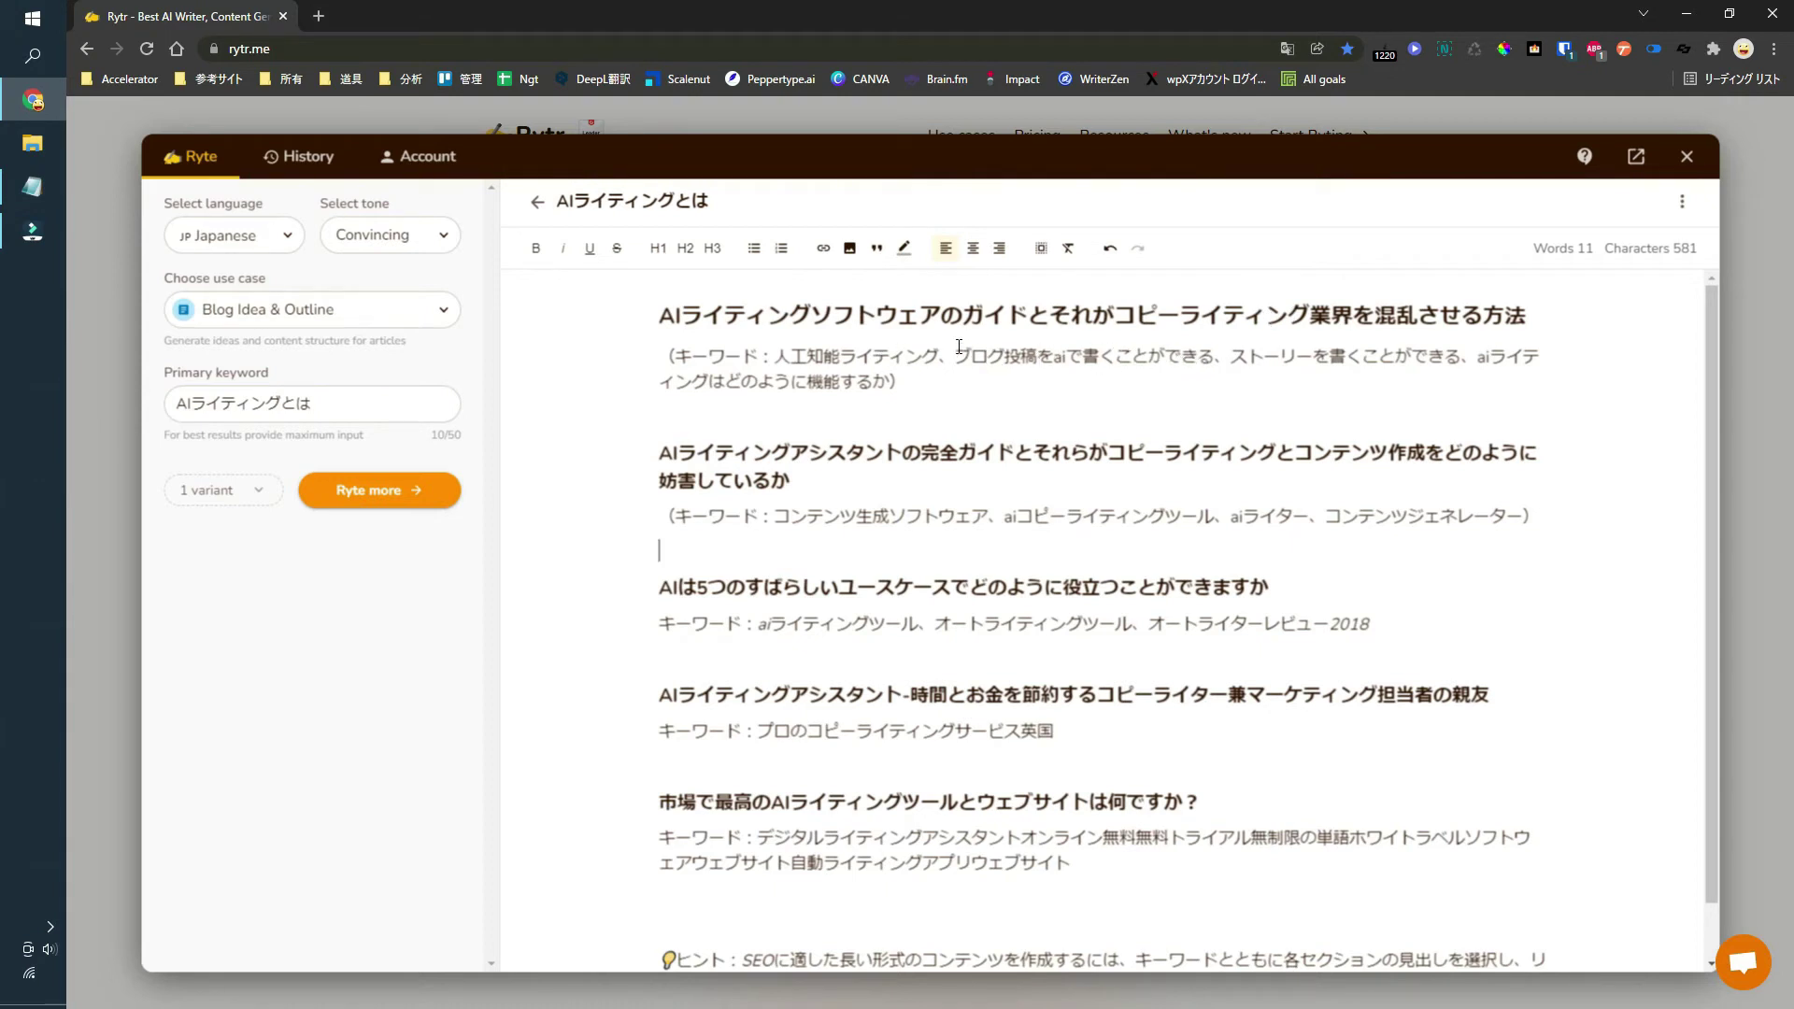
Step: Replace ソフトウェアのガイドとそれが in the first heading with ツールとは？なぜ
left_click_drag(942, 315, 1043, 303)
key("BackSpace")
key("BackSpace")
key("BackSpace")
key("BackSpace")
key("BackSpace")
key("BackSpace")
key("BackSpace")
type("ツールと")
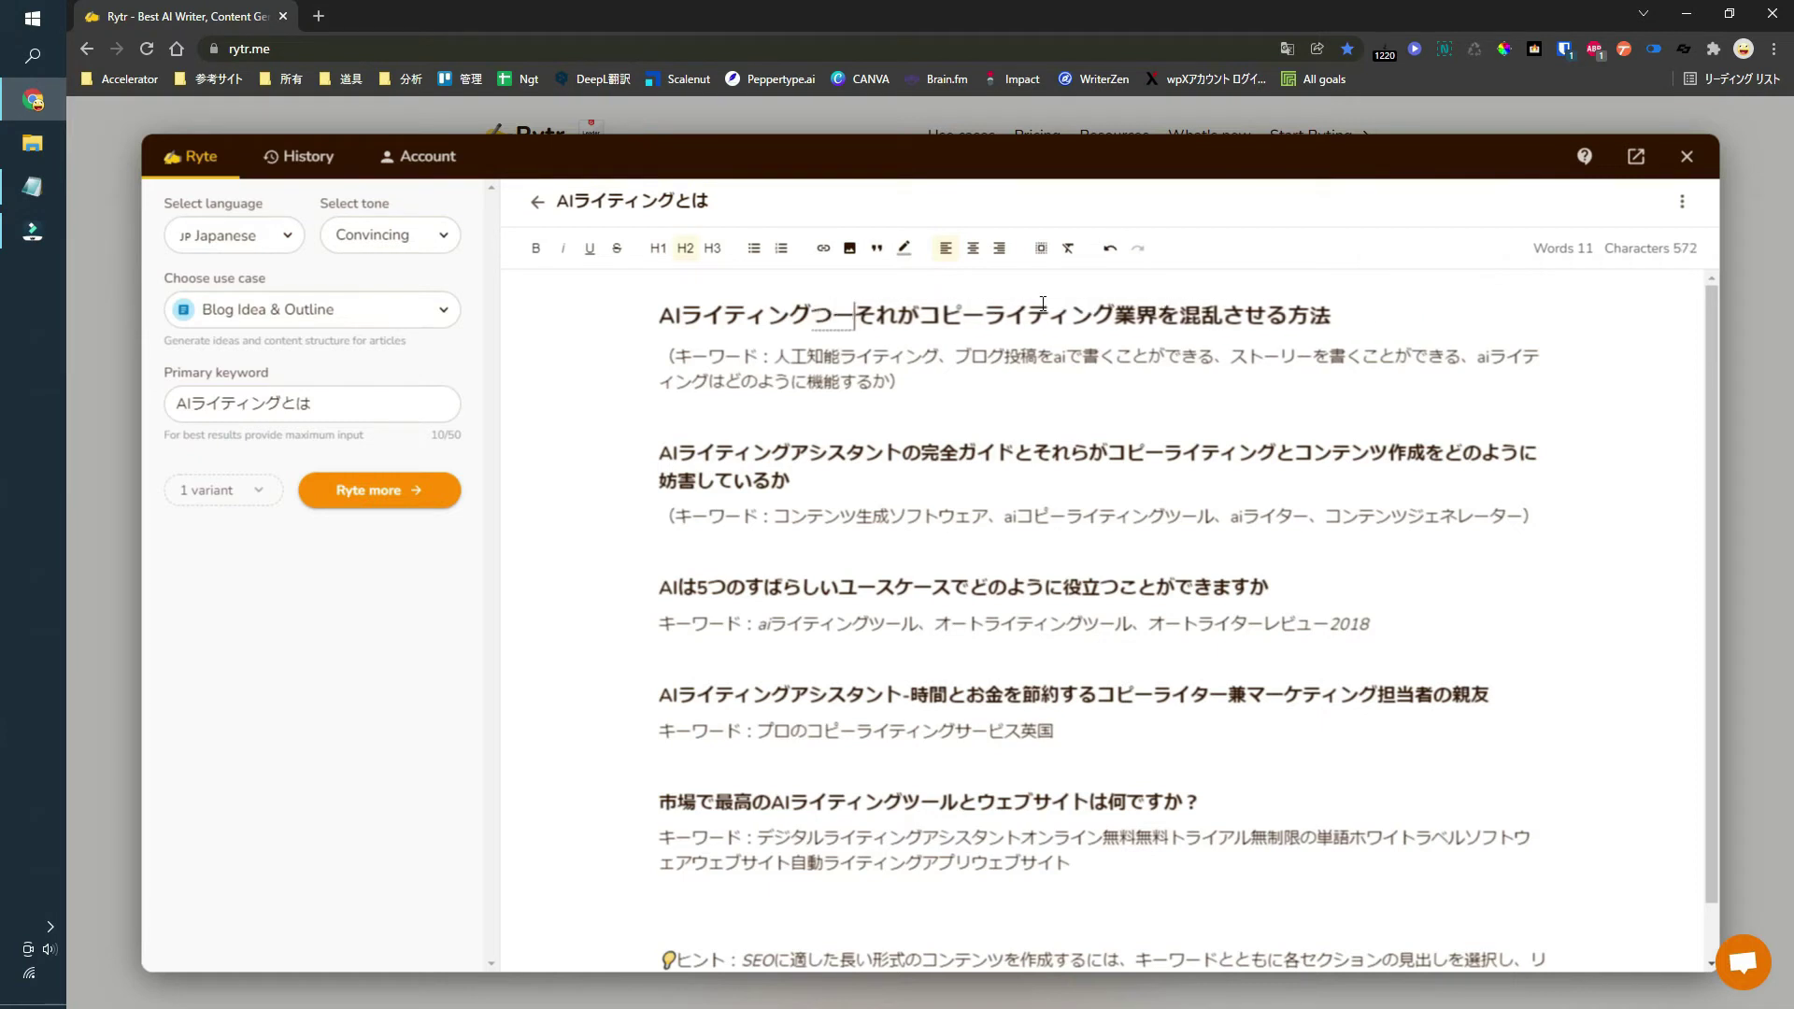
type("は？")
key("Delete")
key("Delete")
key("Delete")
type("なぜ")
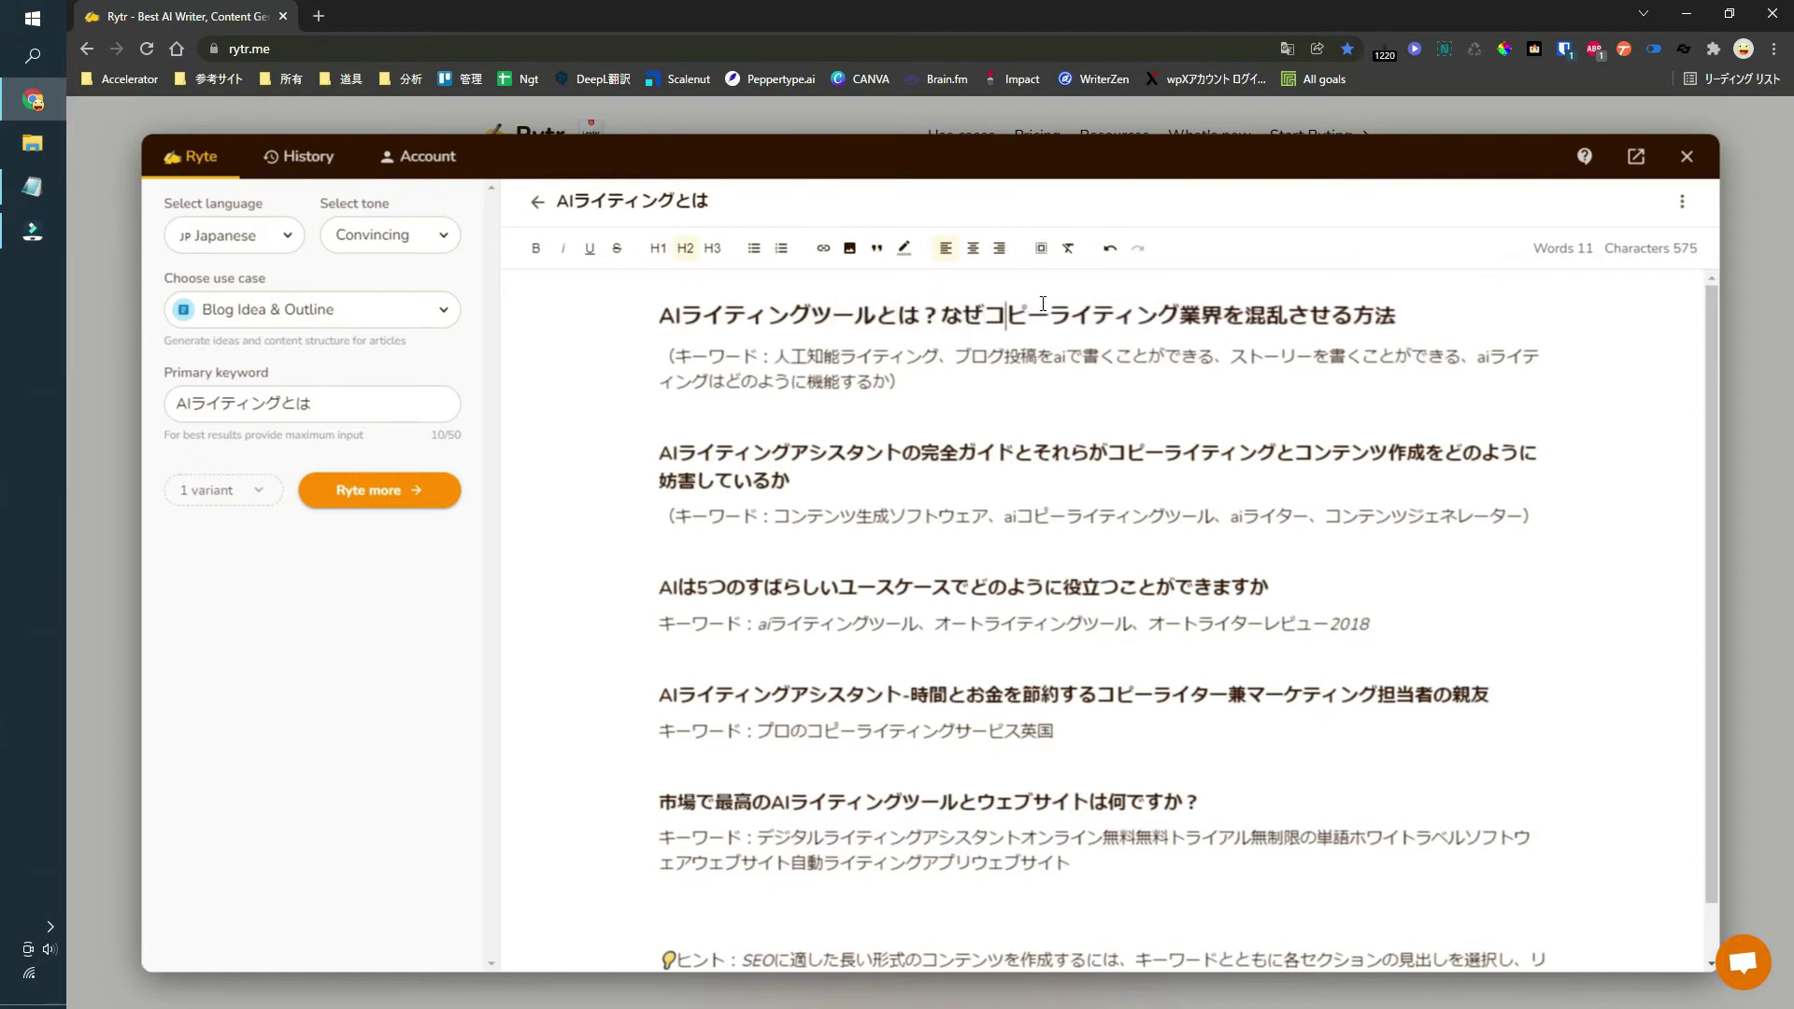
Step: Replace を混乱させる方法 at the end of the first heading with が震撼するのか
key("BackSpace")
type("が震撼するのか")
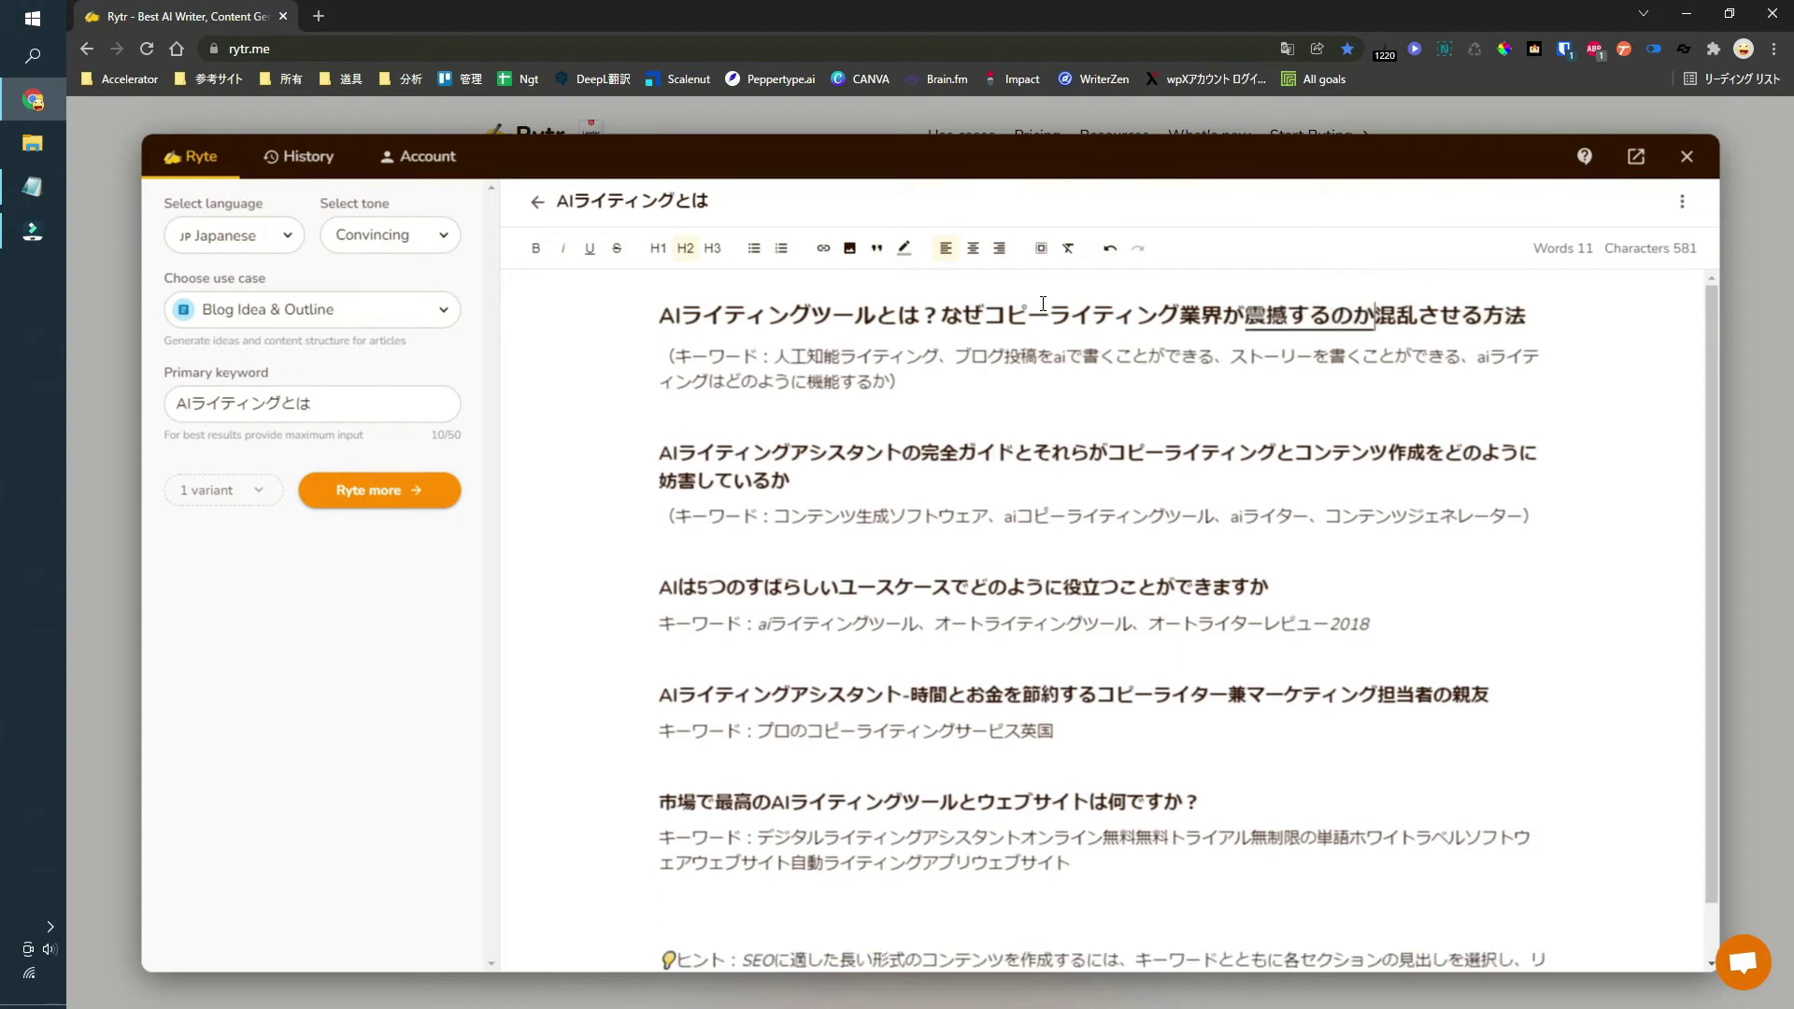
key("Delete")
key("Delete")
key("Delete")
key("Delete")
key("BackSpace")
key("BackSpace")
key("BackSpace")
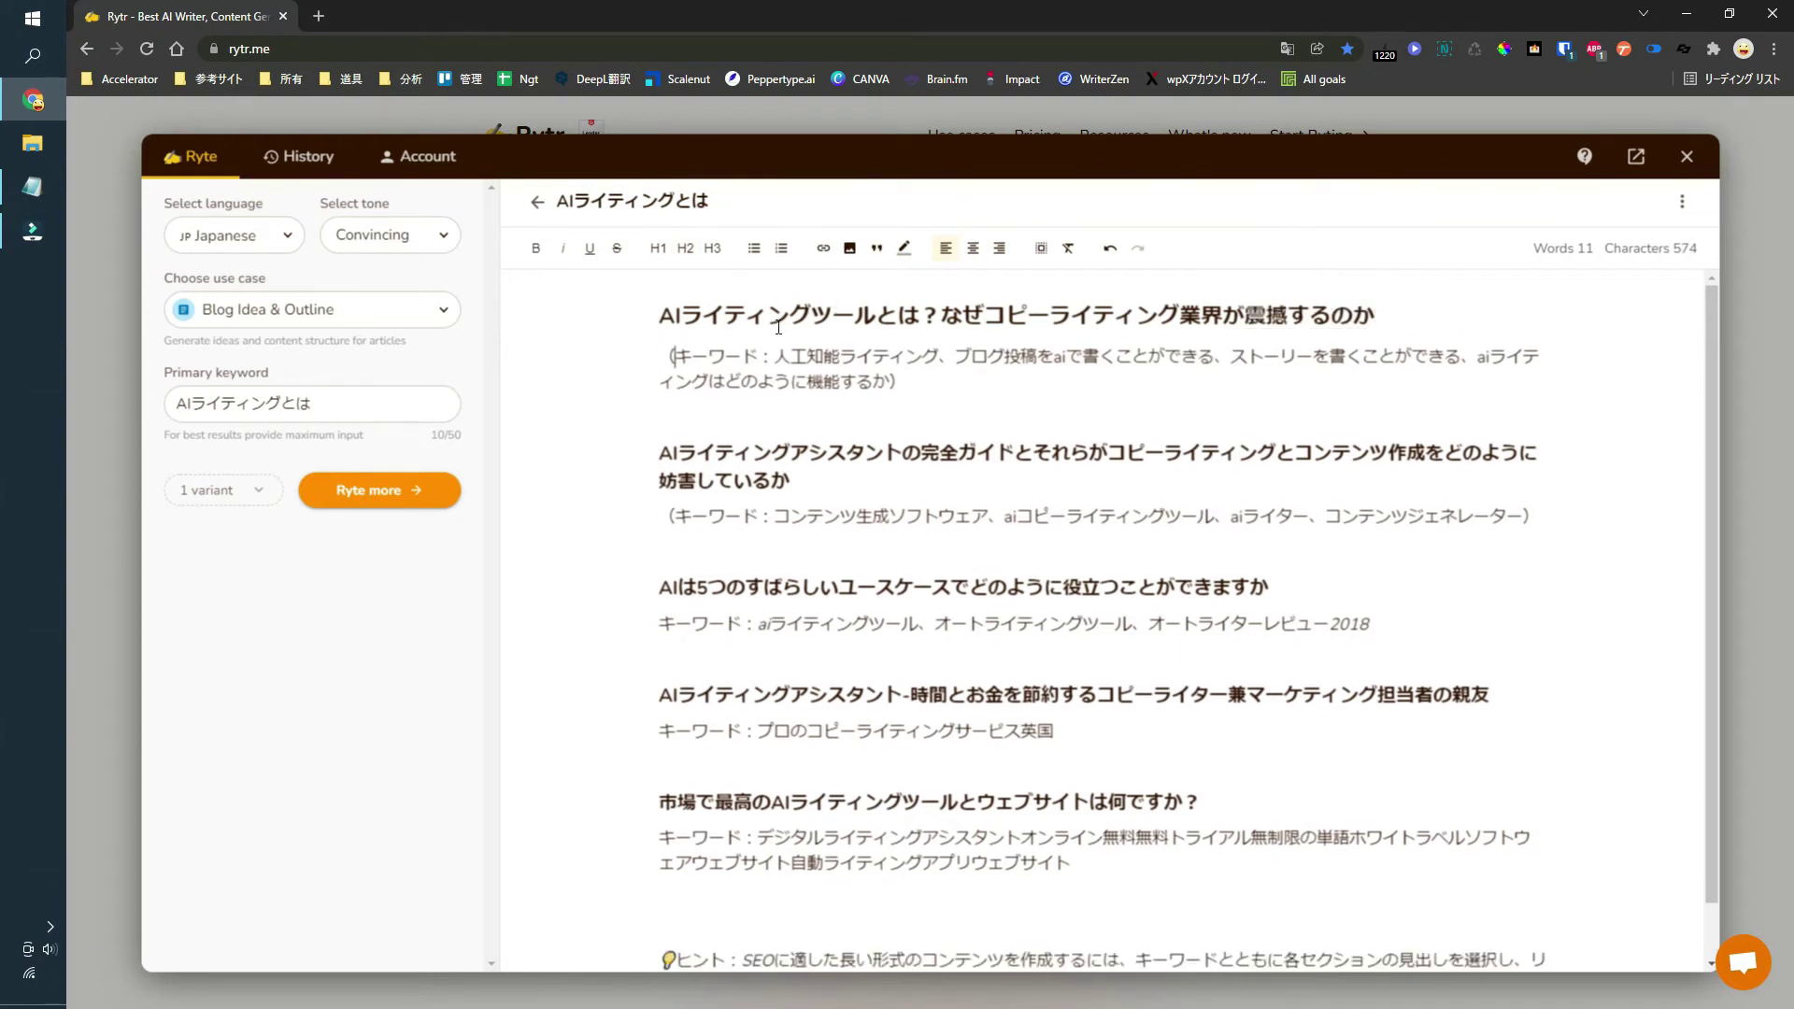
Step: Generate paragraph text from the first heading together with its keyword line
left_click(837, 359)
left_click_drag(993, 374, 632, 290)
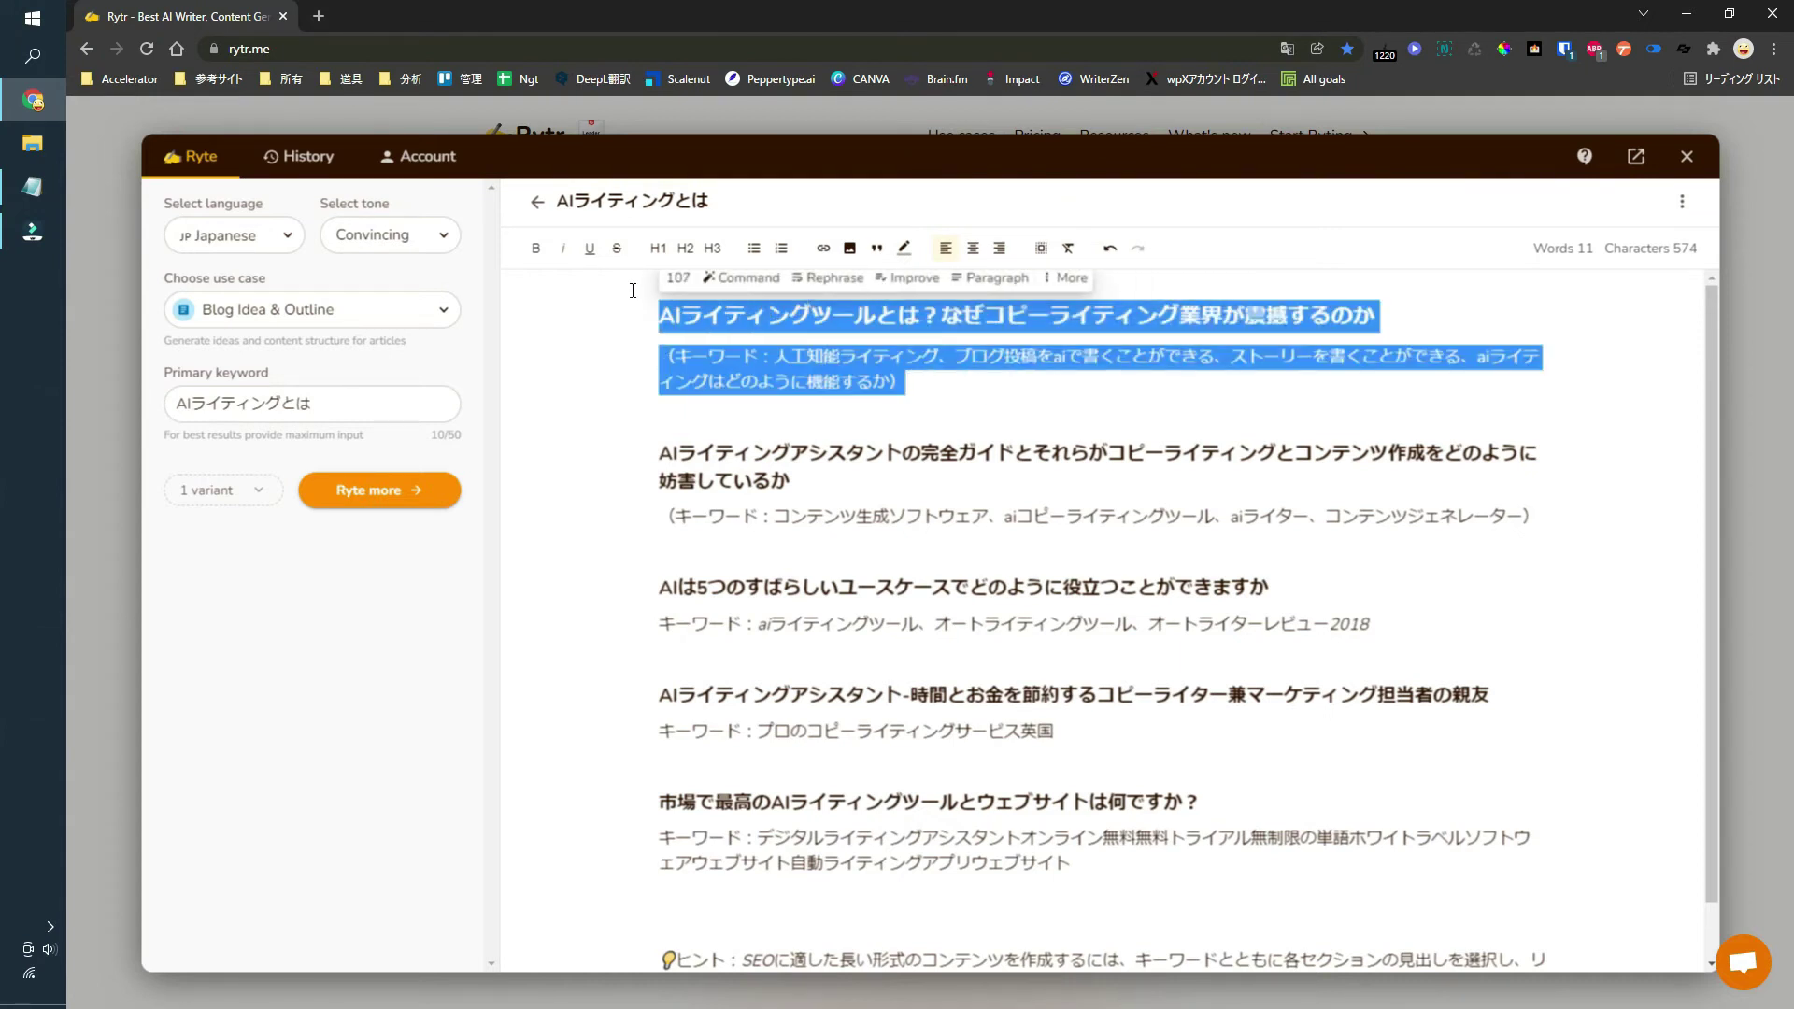
left_click(1009, 280)
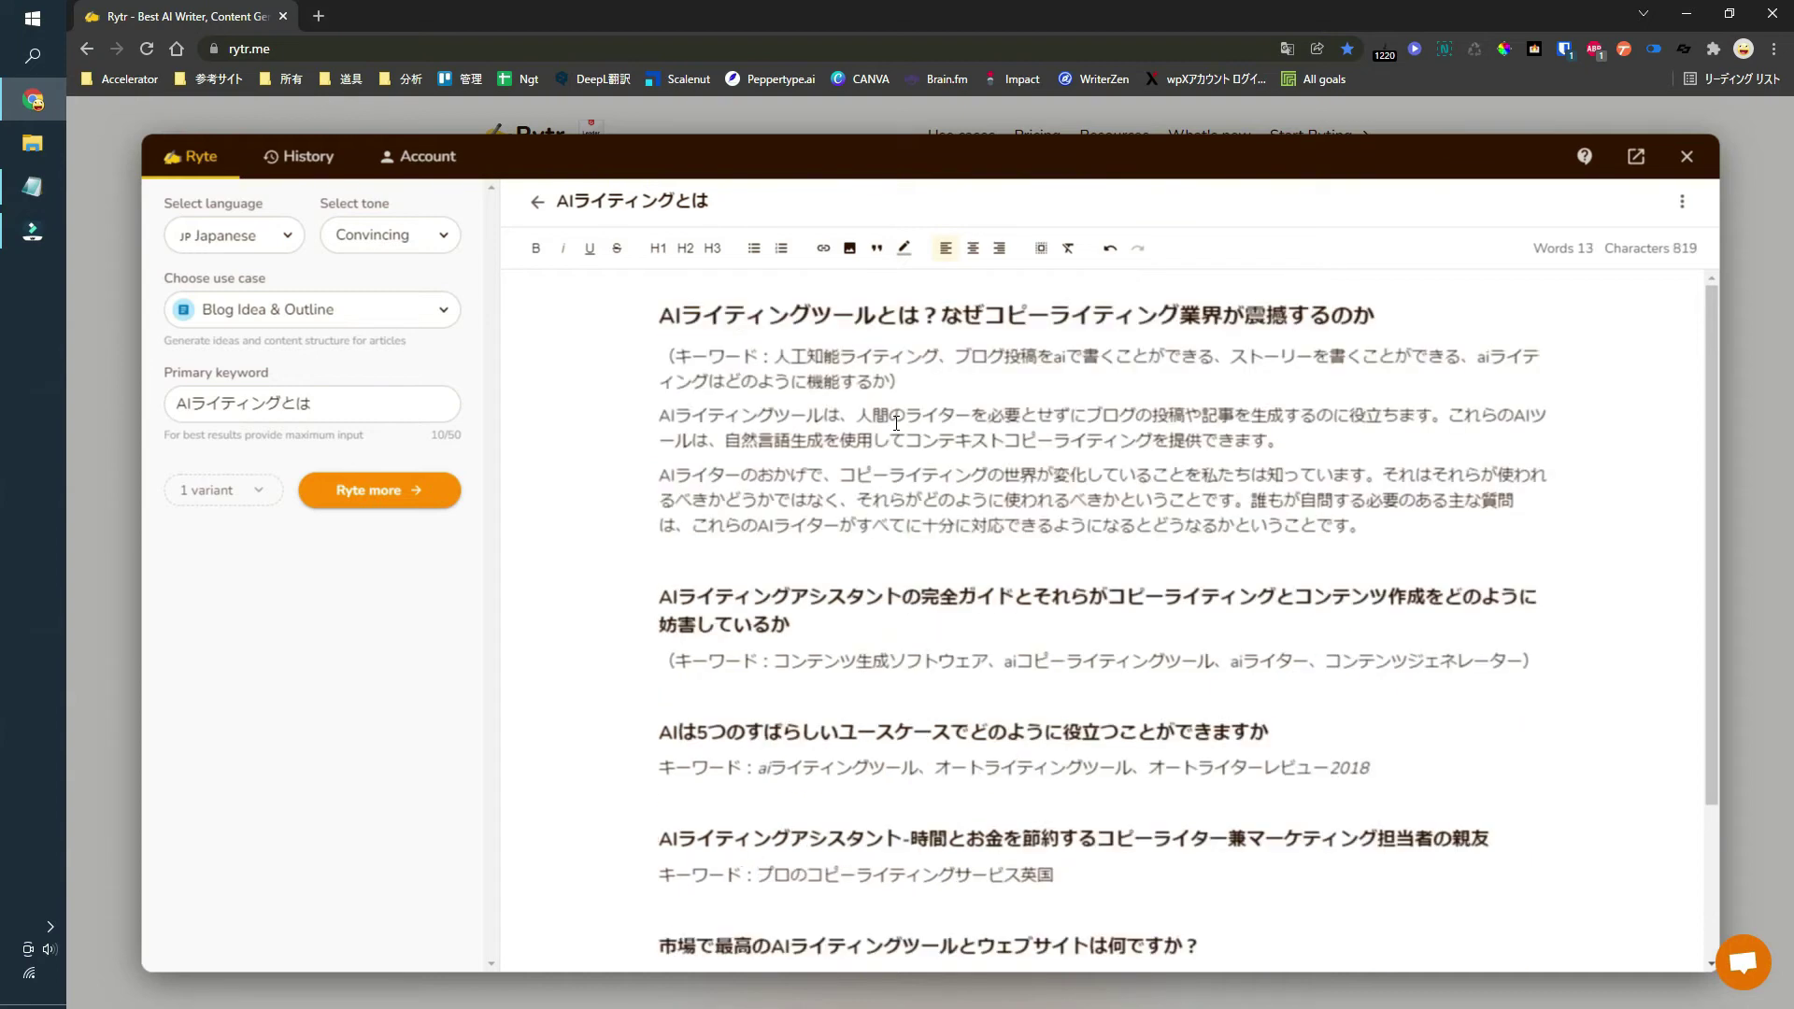
Step: Delete the bracketed keyword line under the first heading, including the empty line it leaves
triple_click(877, 358)
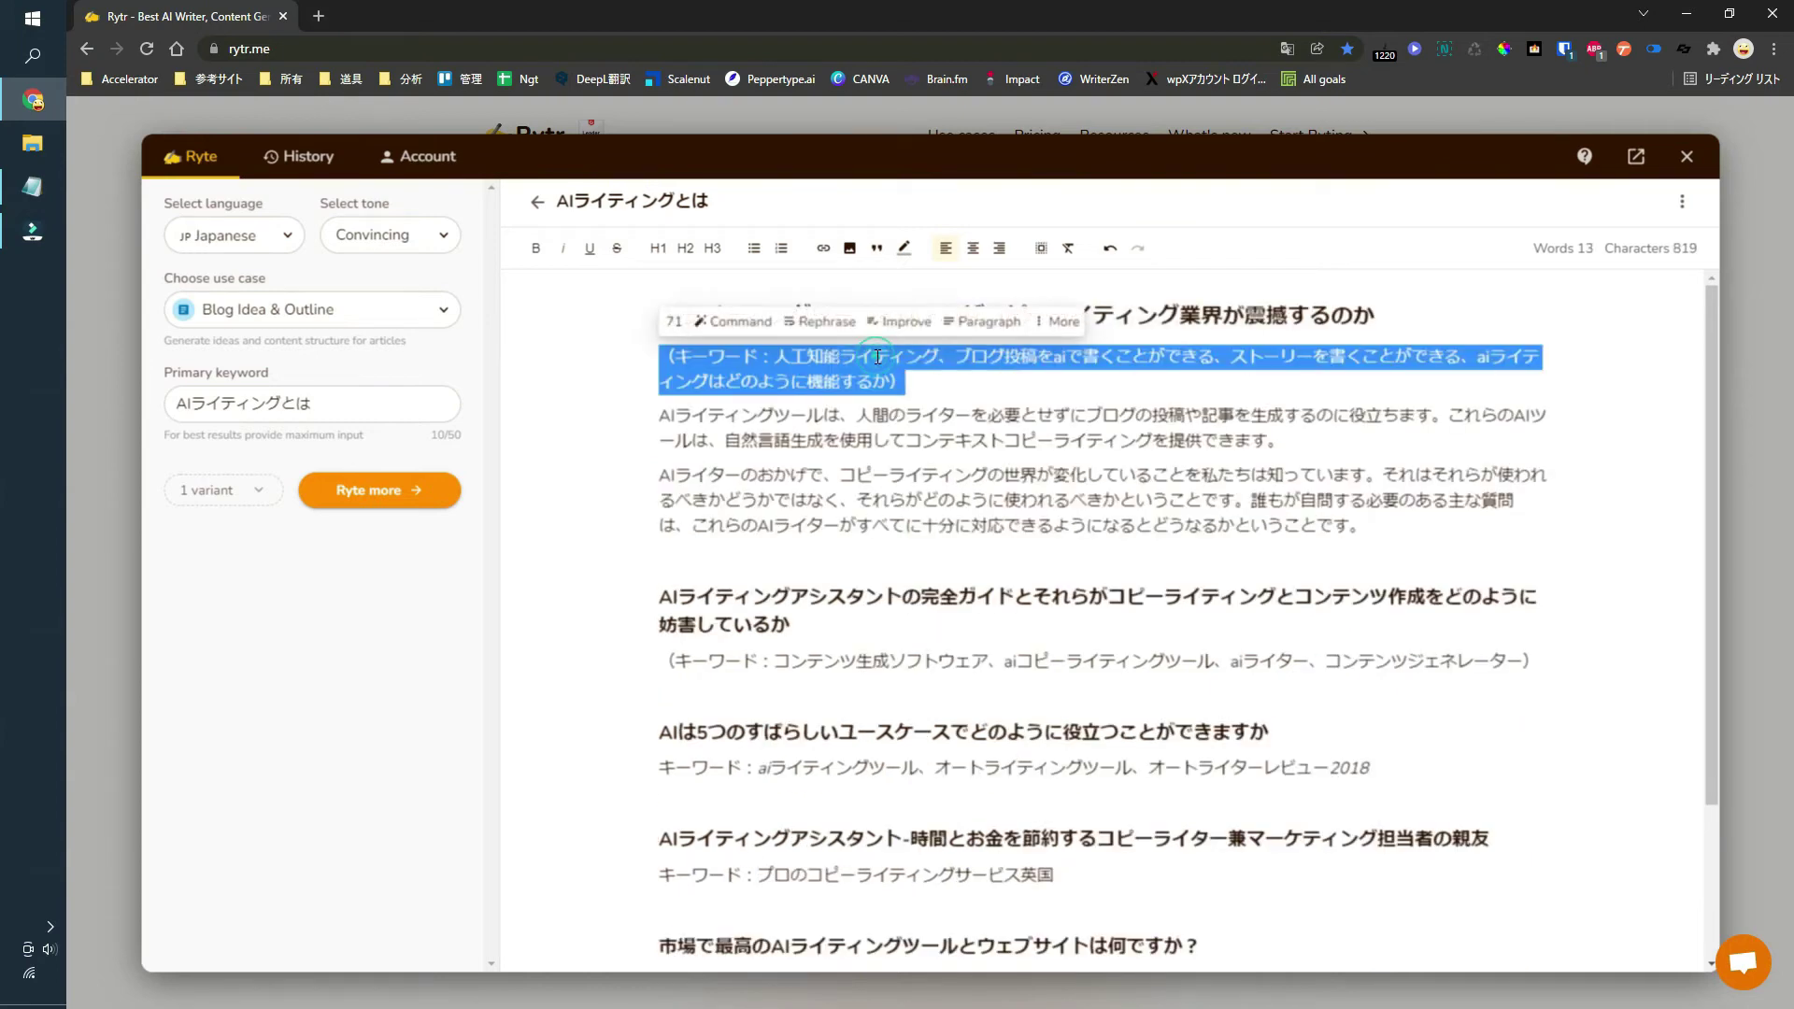
key("BackSpace")
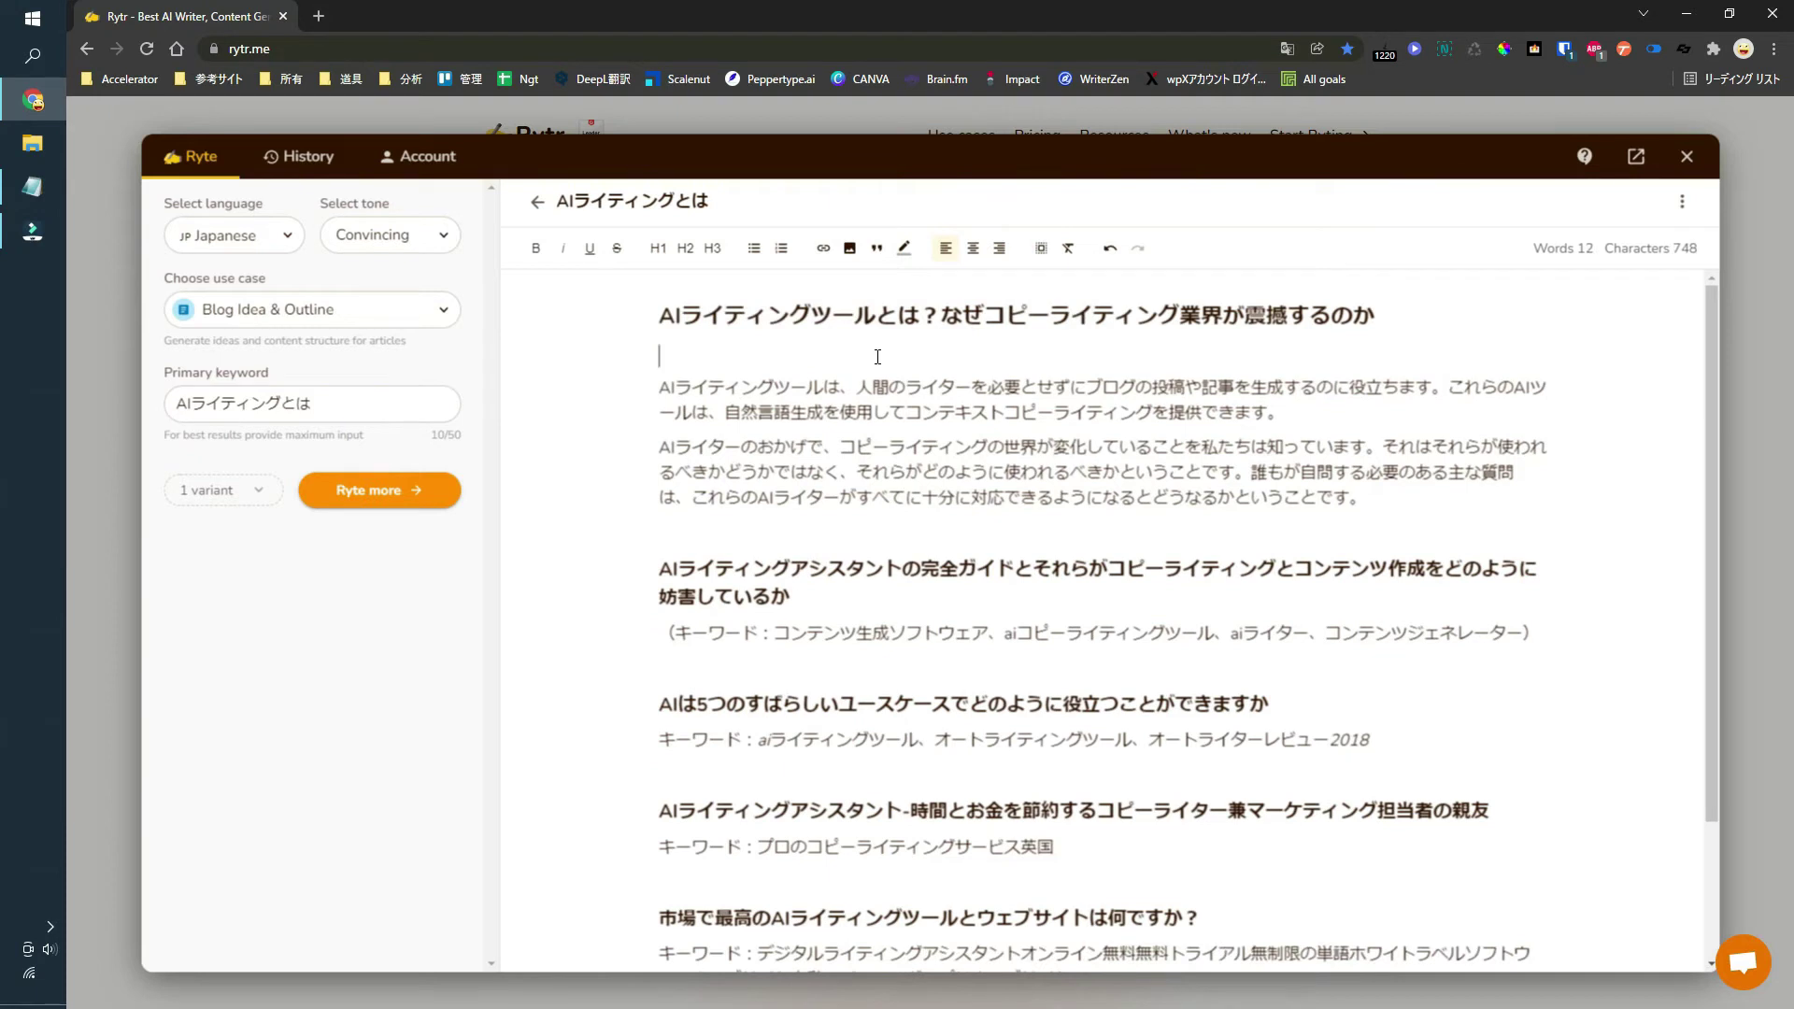
key("BackSpace")
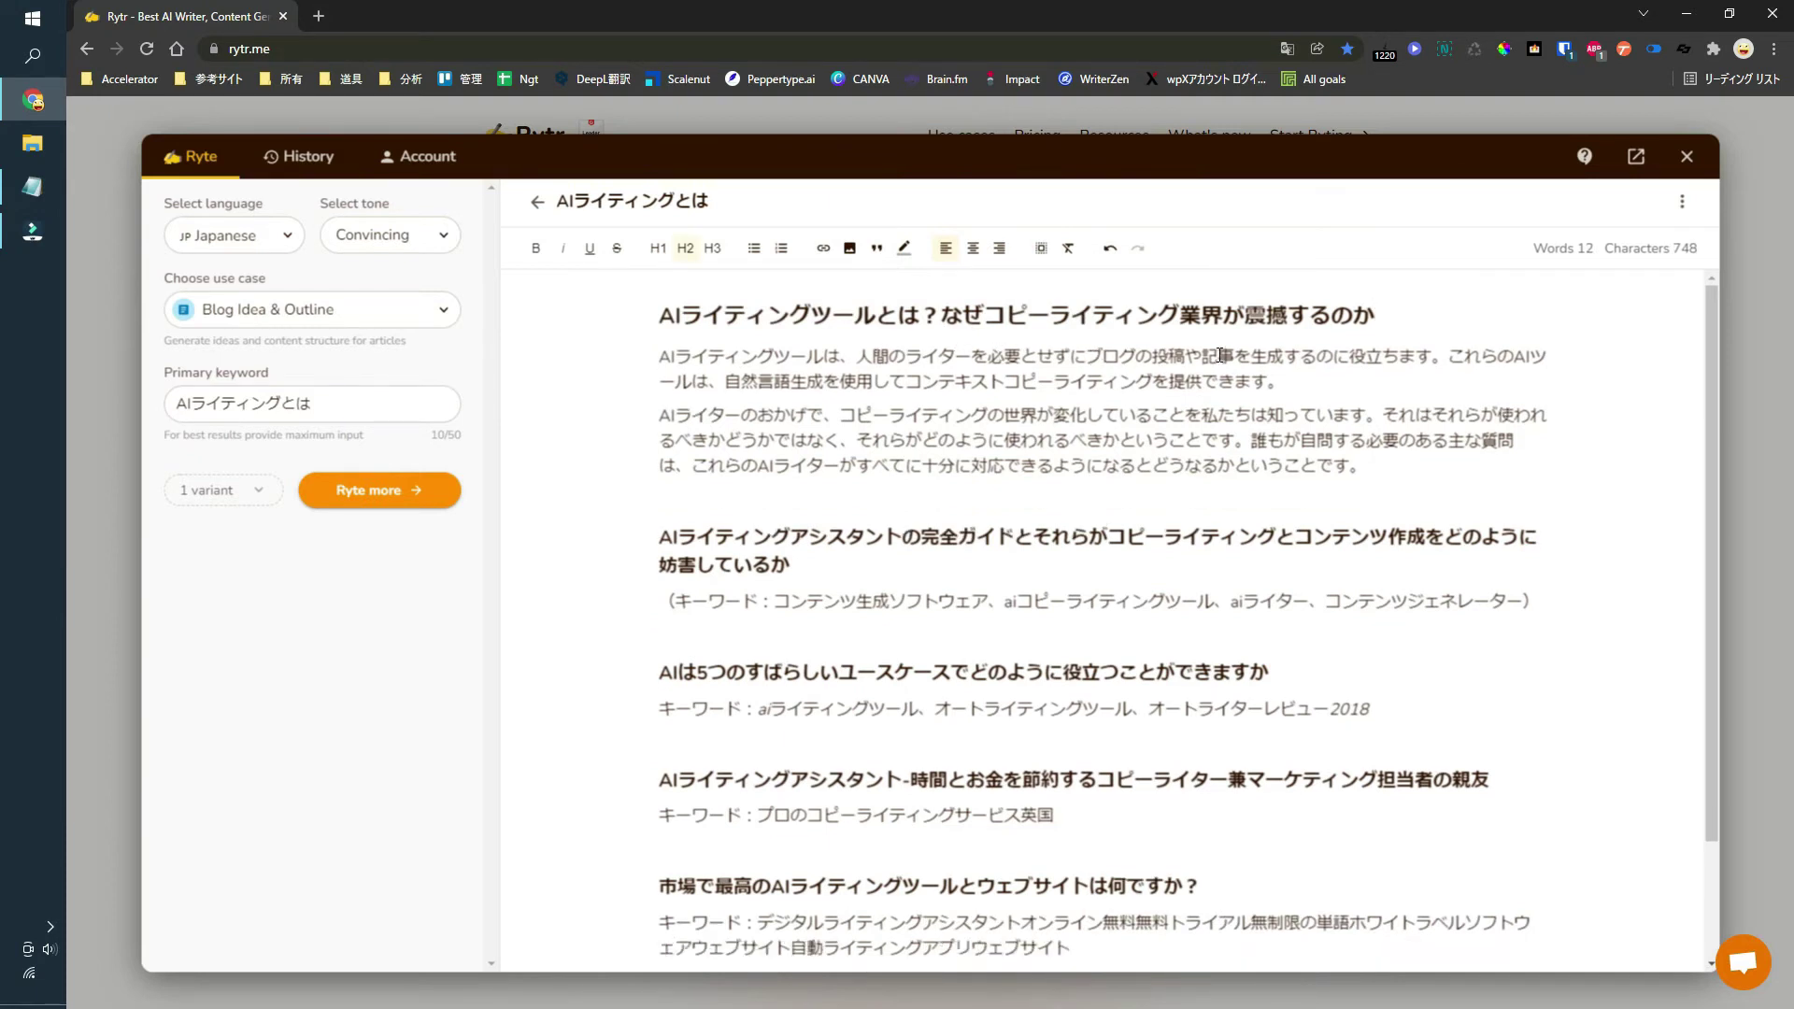
Step: Shorten ブログの投稿や記事 to ブログ記事 in the first generated paragraph
mouse_move(1219, 355)
left_mouse_down()
mouse_move(1158, 356)
mouse_move(1203, 363)
left_mouse_up()
left_click(1146, 356)
key("BackSpace")
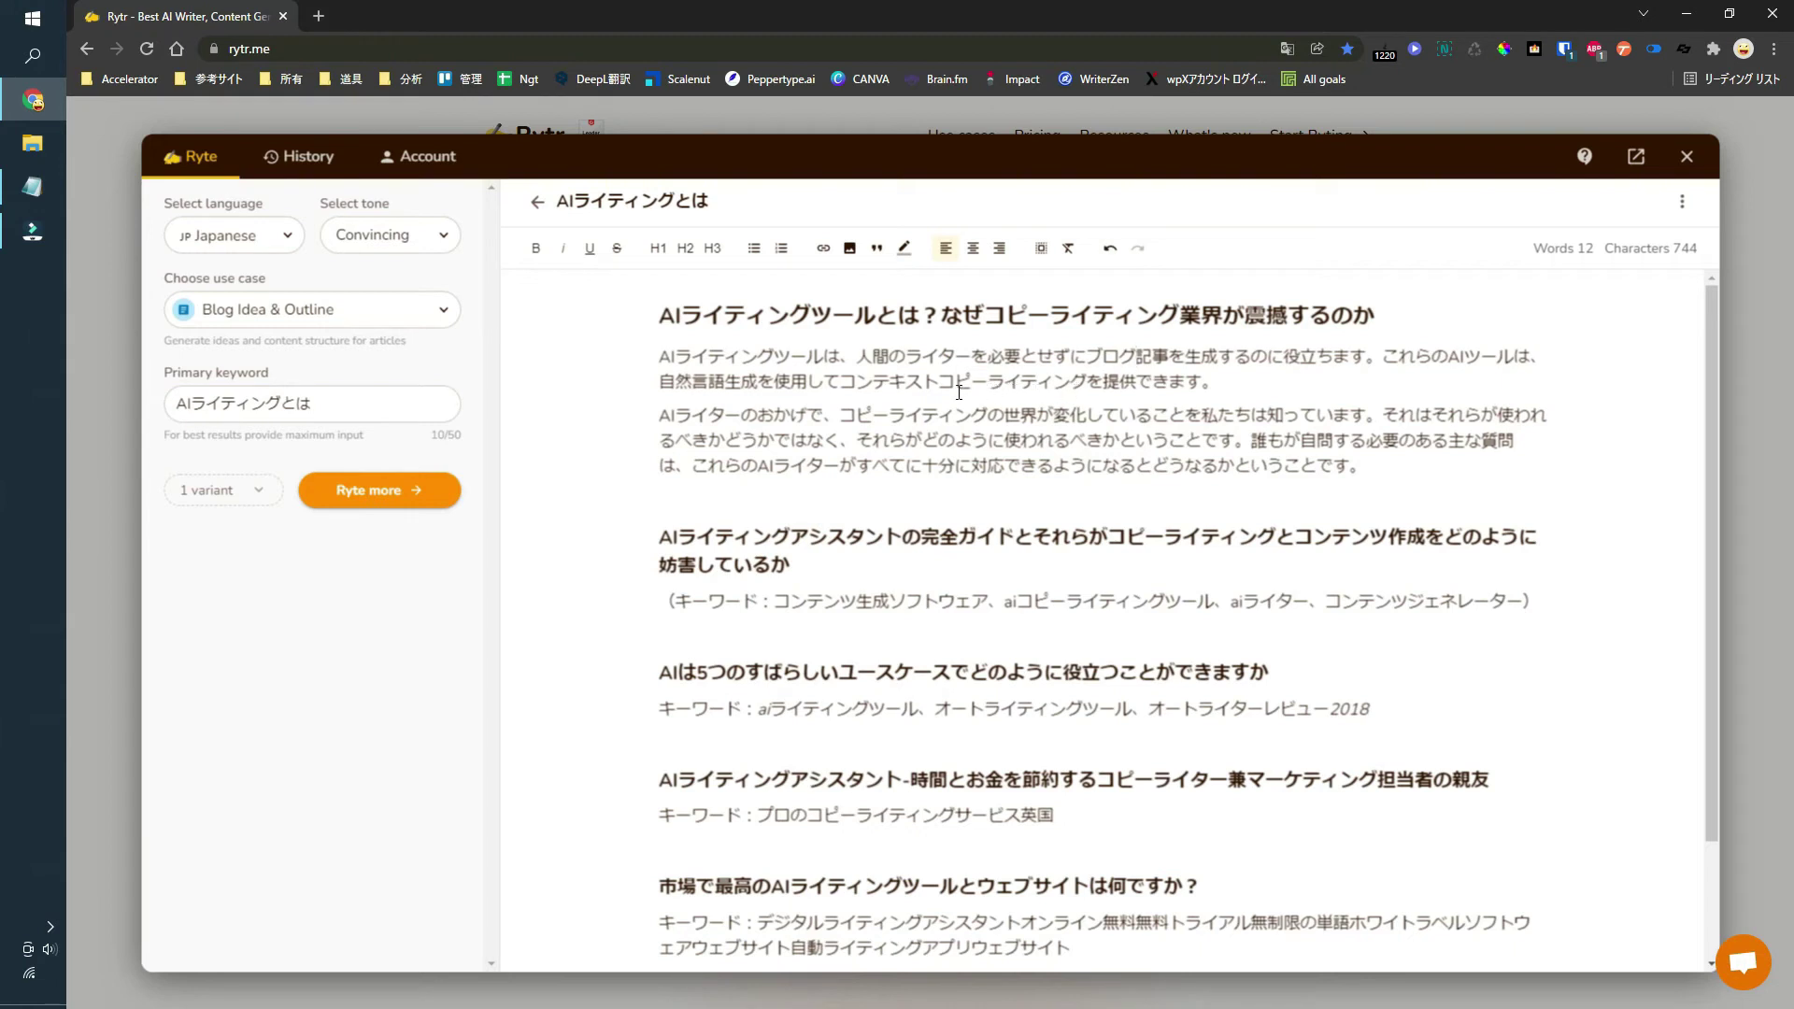
Step: Rewrite the end of the first paragraph after 自然言語生成 as が実装されているので、とても自然な文章を書くことができます。 and add a blank line below it
type("が実装されているので、とても自然な")
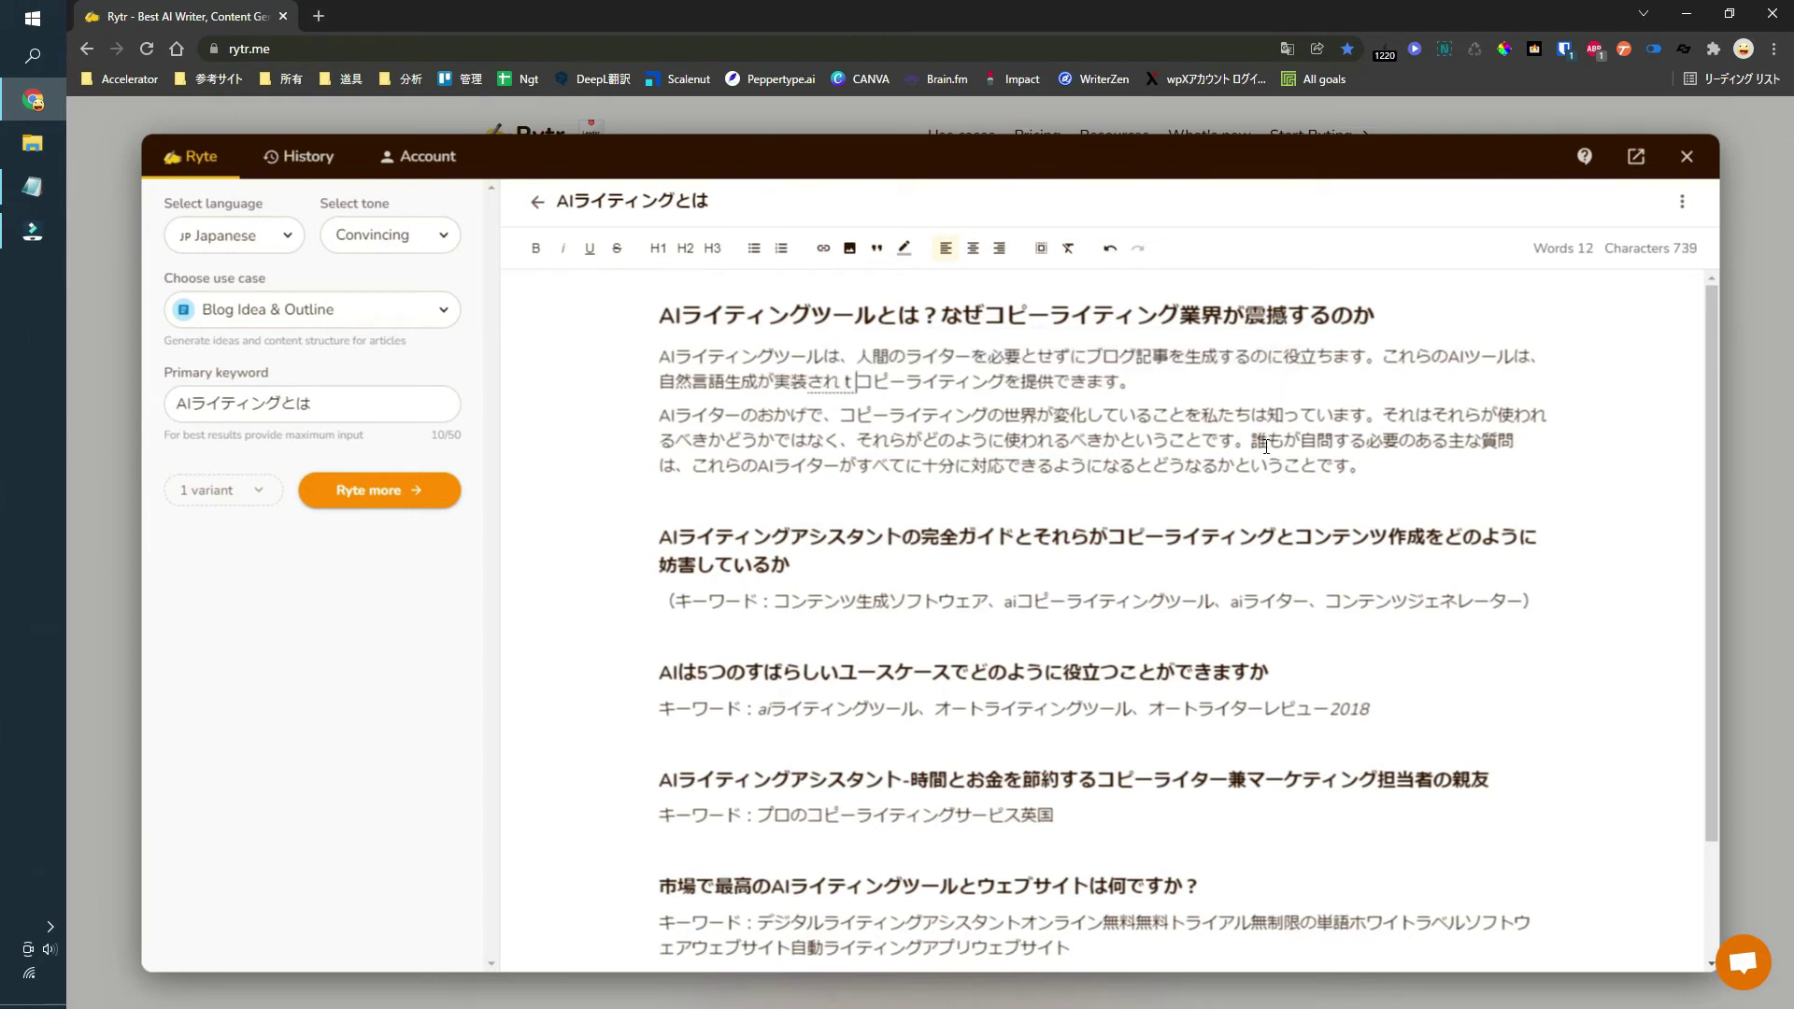
left_click_drag(1312, 381, 1033, 381)
type("文章を書くことができます。")
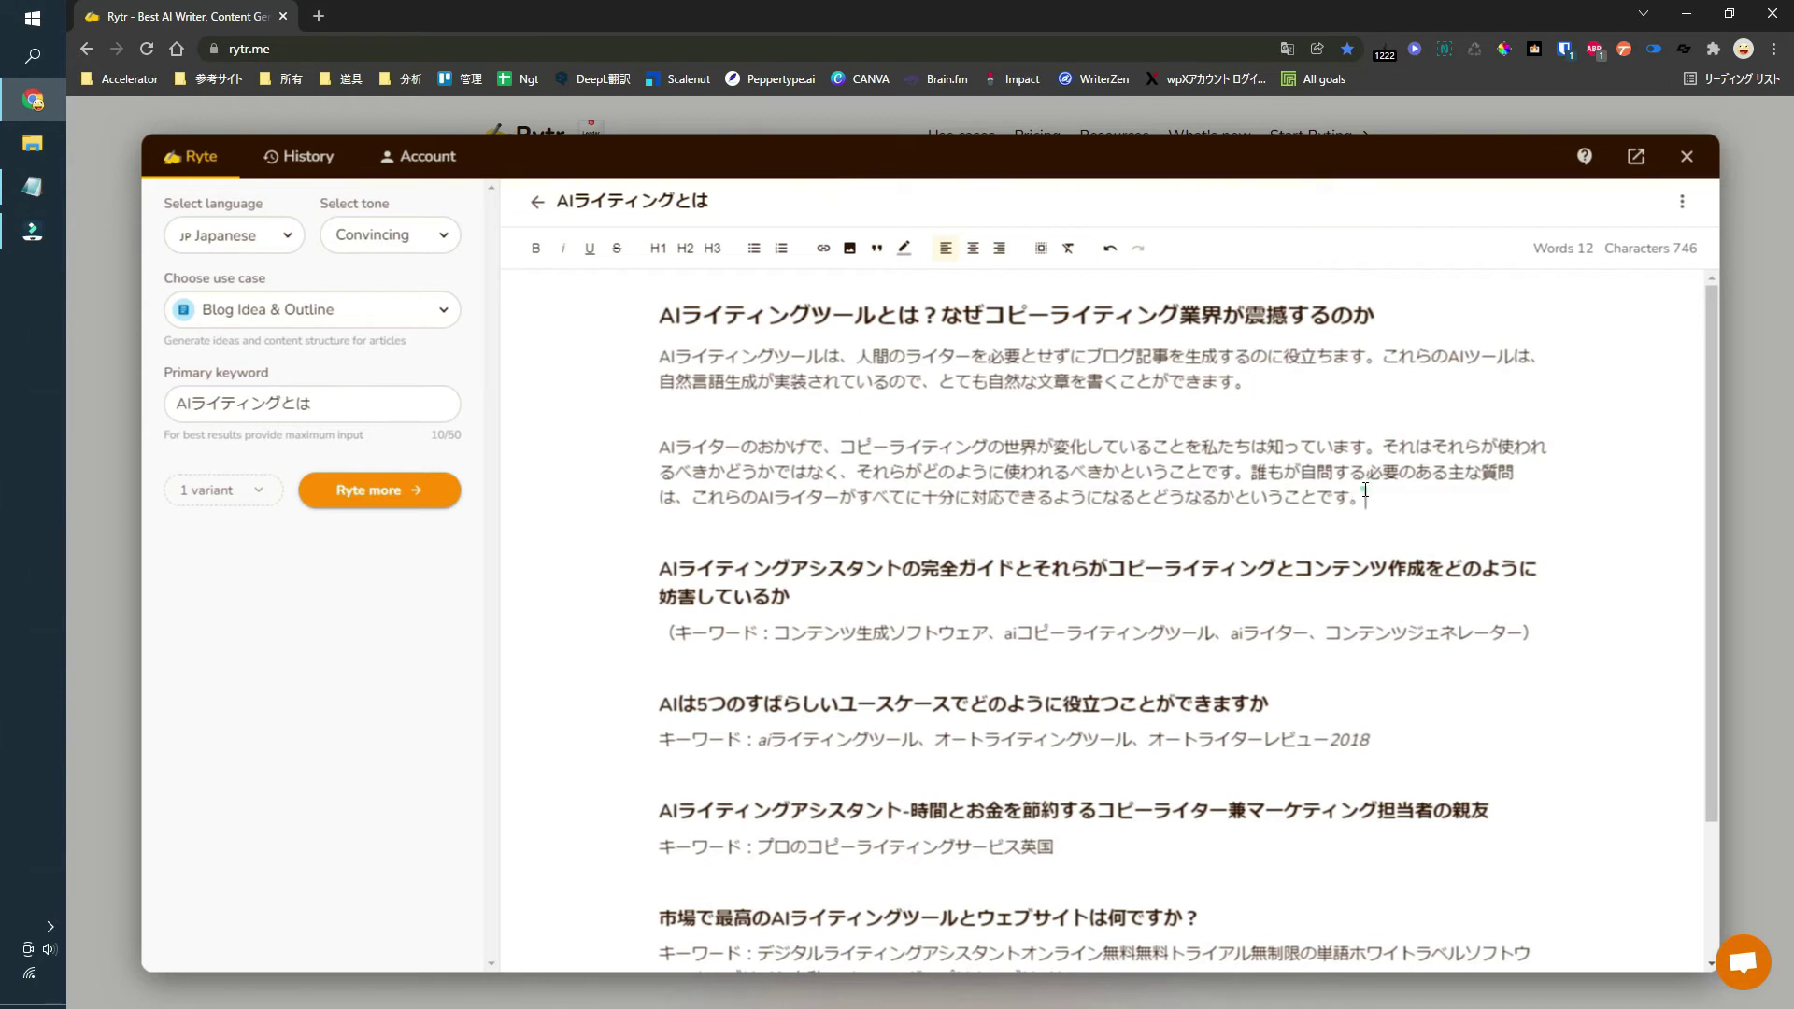
Step: Generate paragraph text from the second heading with its keyword line, and delete that bracketed keyword line
left_click_drag(1570, 635, 654, 565)
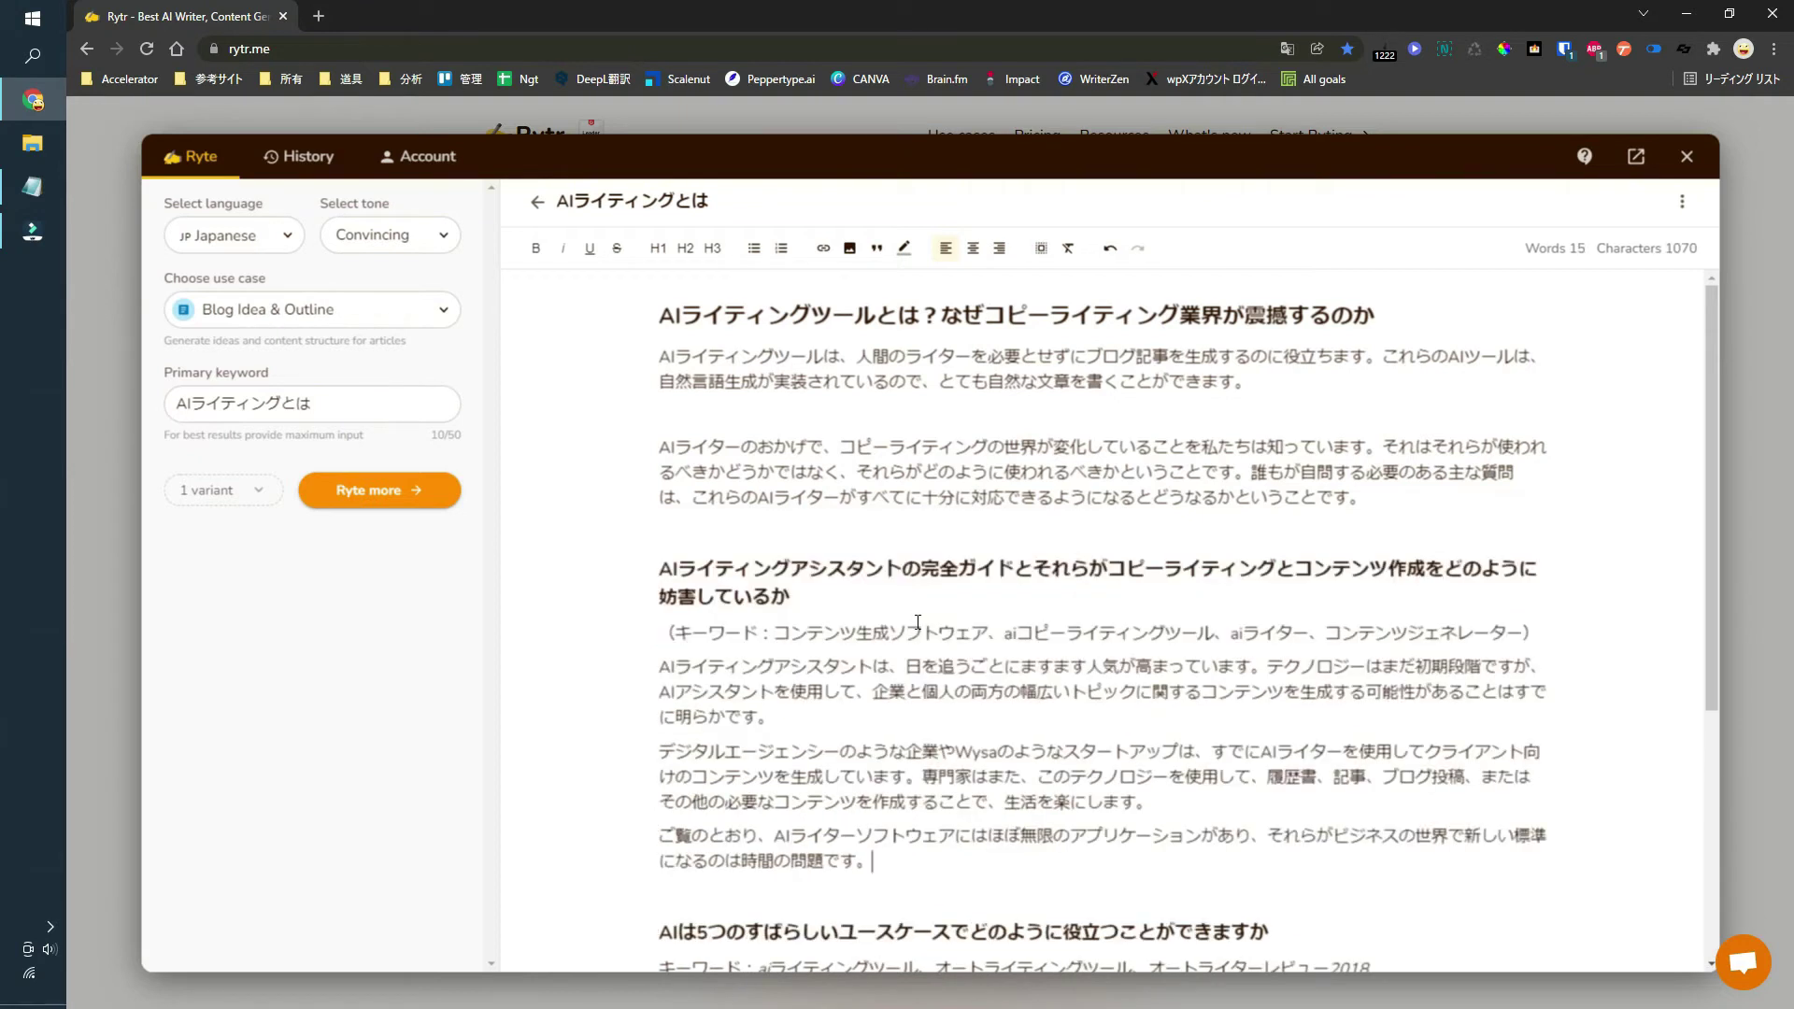
triple_click(920, 623)
key("BackSpace")
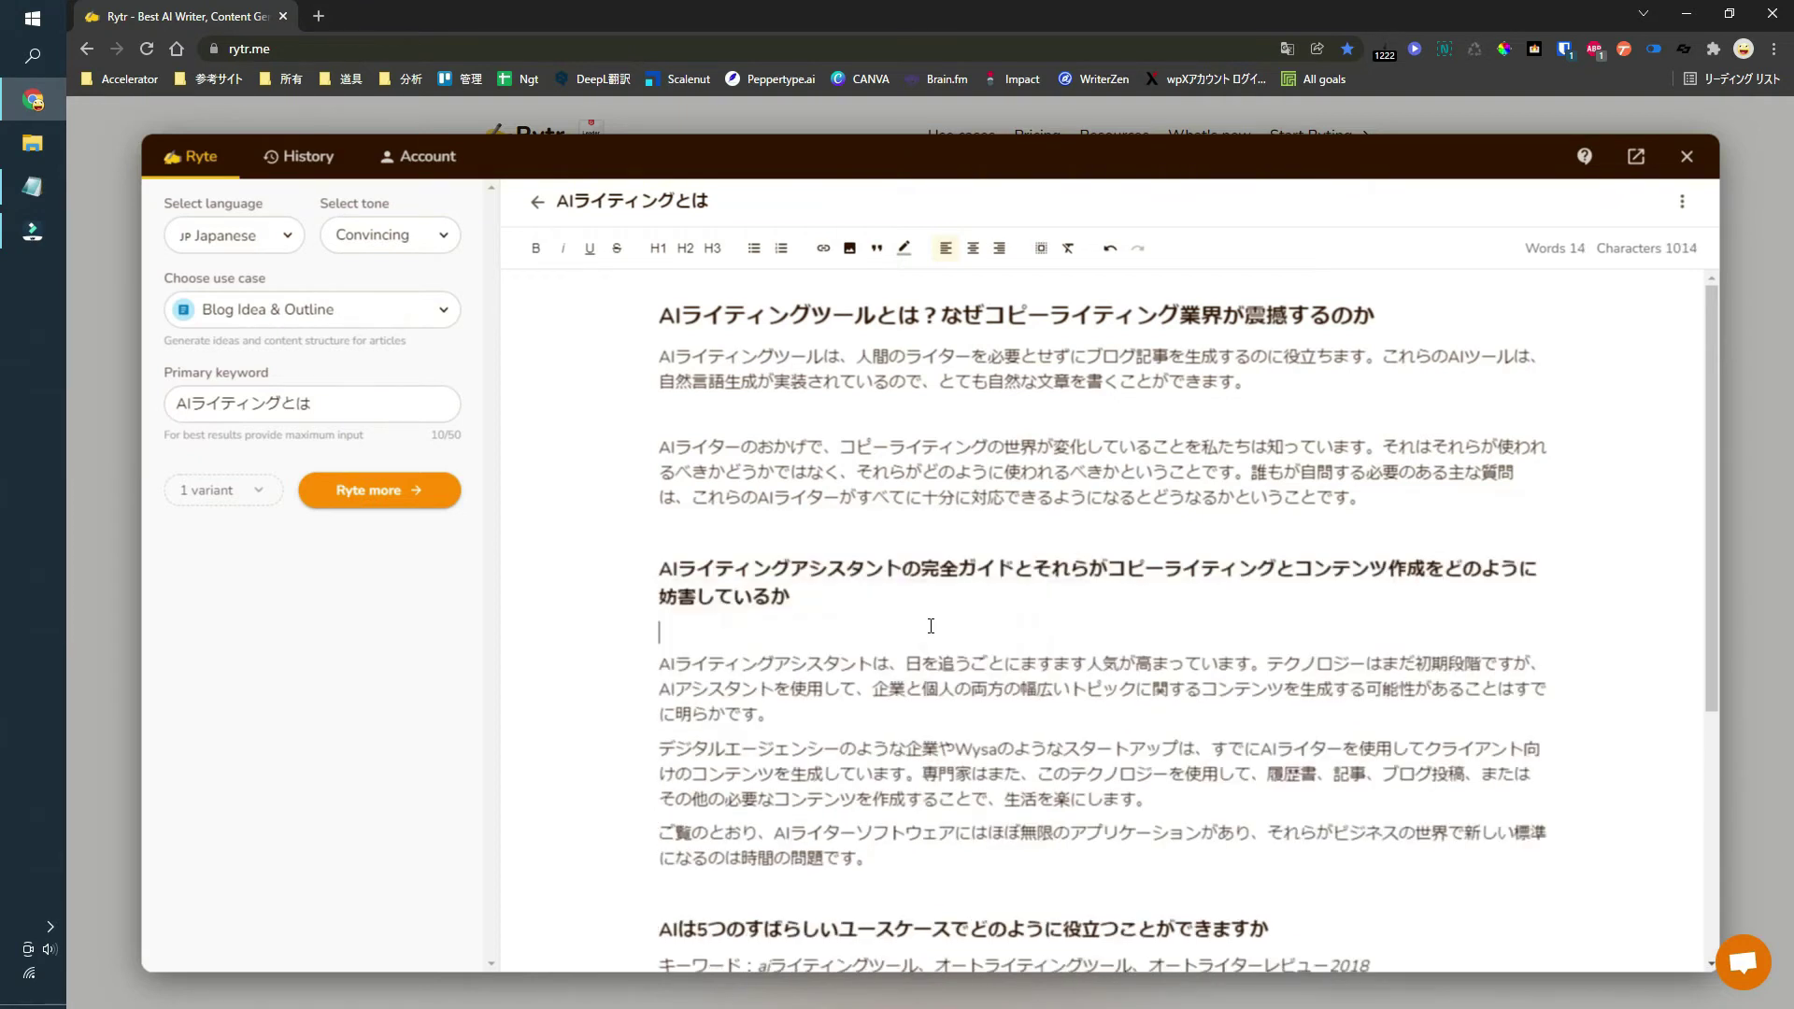
key("BackSpace")
Step: Delete the ヒント paragraph about SEO long-form content at the end of the article
scroll(930, 626, "down", 3)
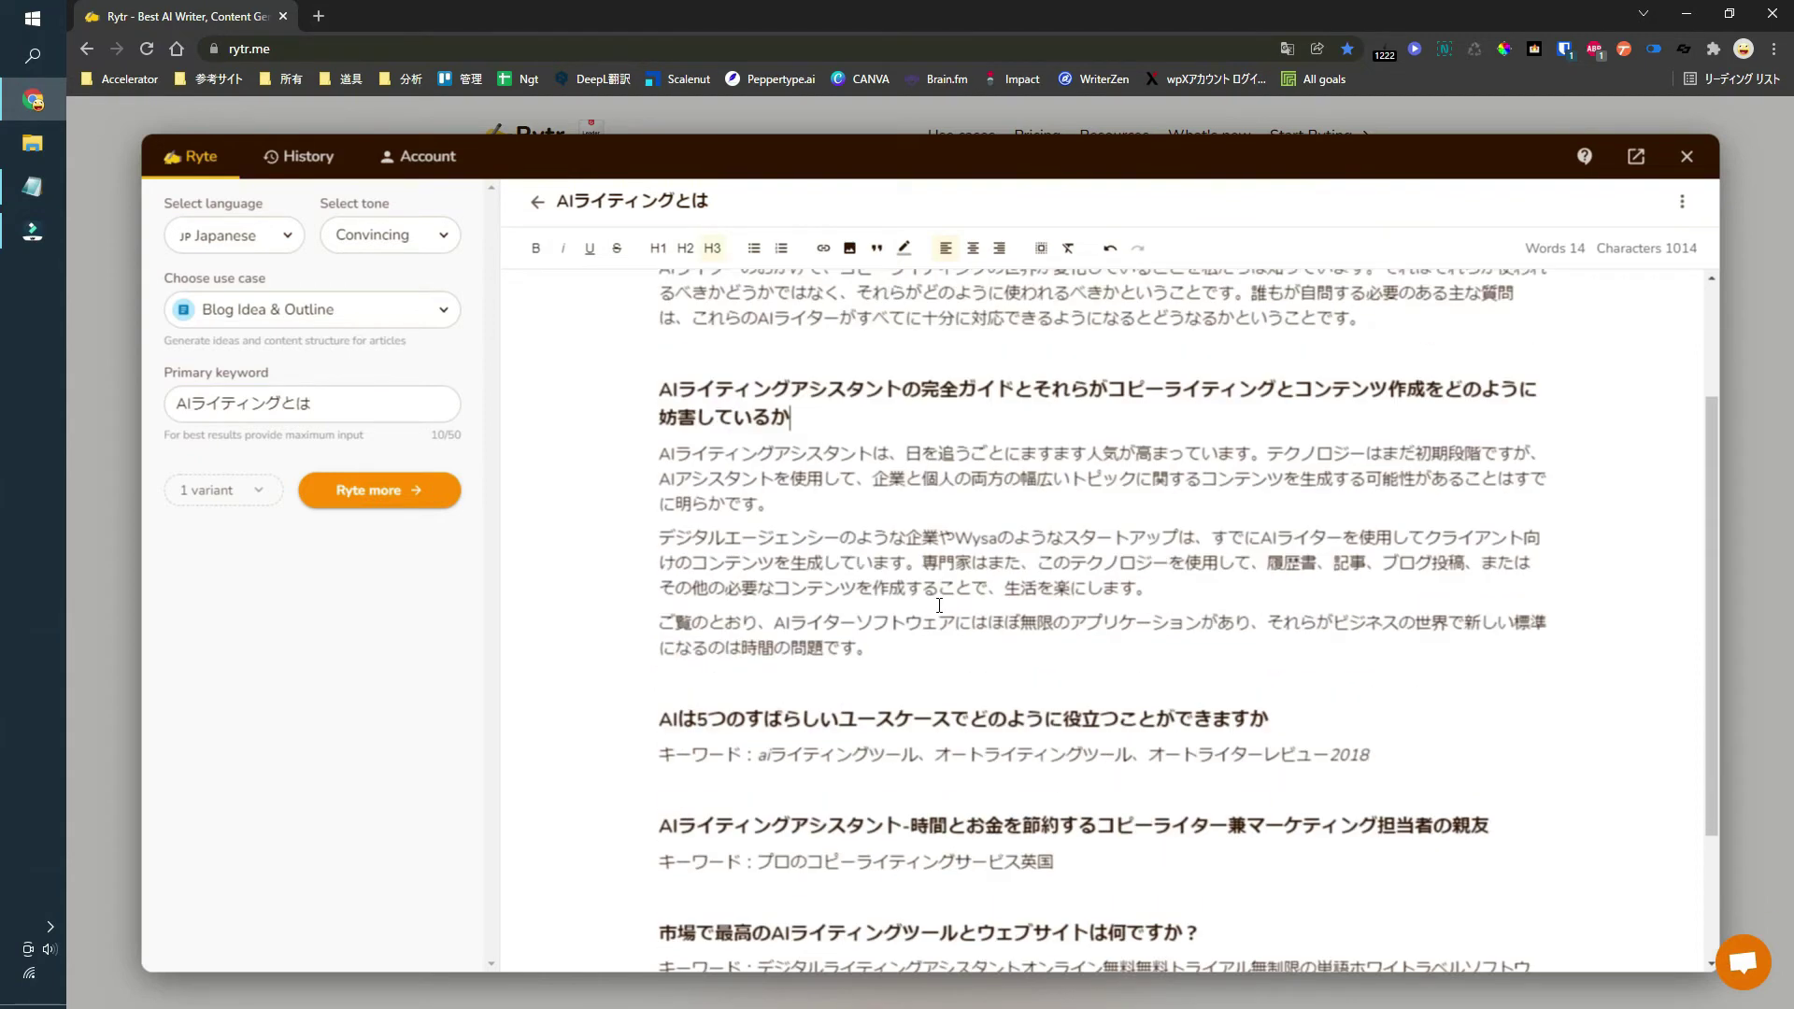
scroll(942, 608, "down", 1)
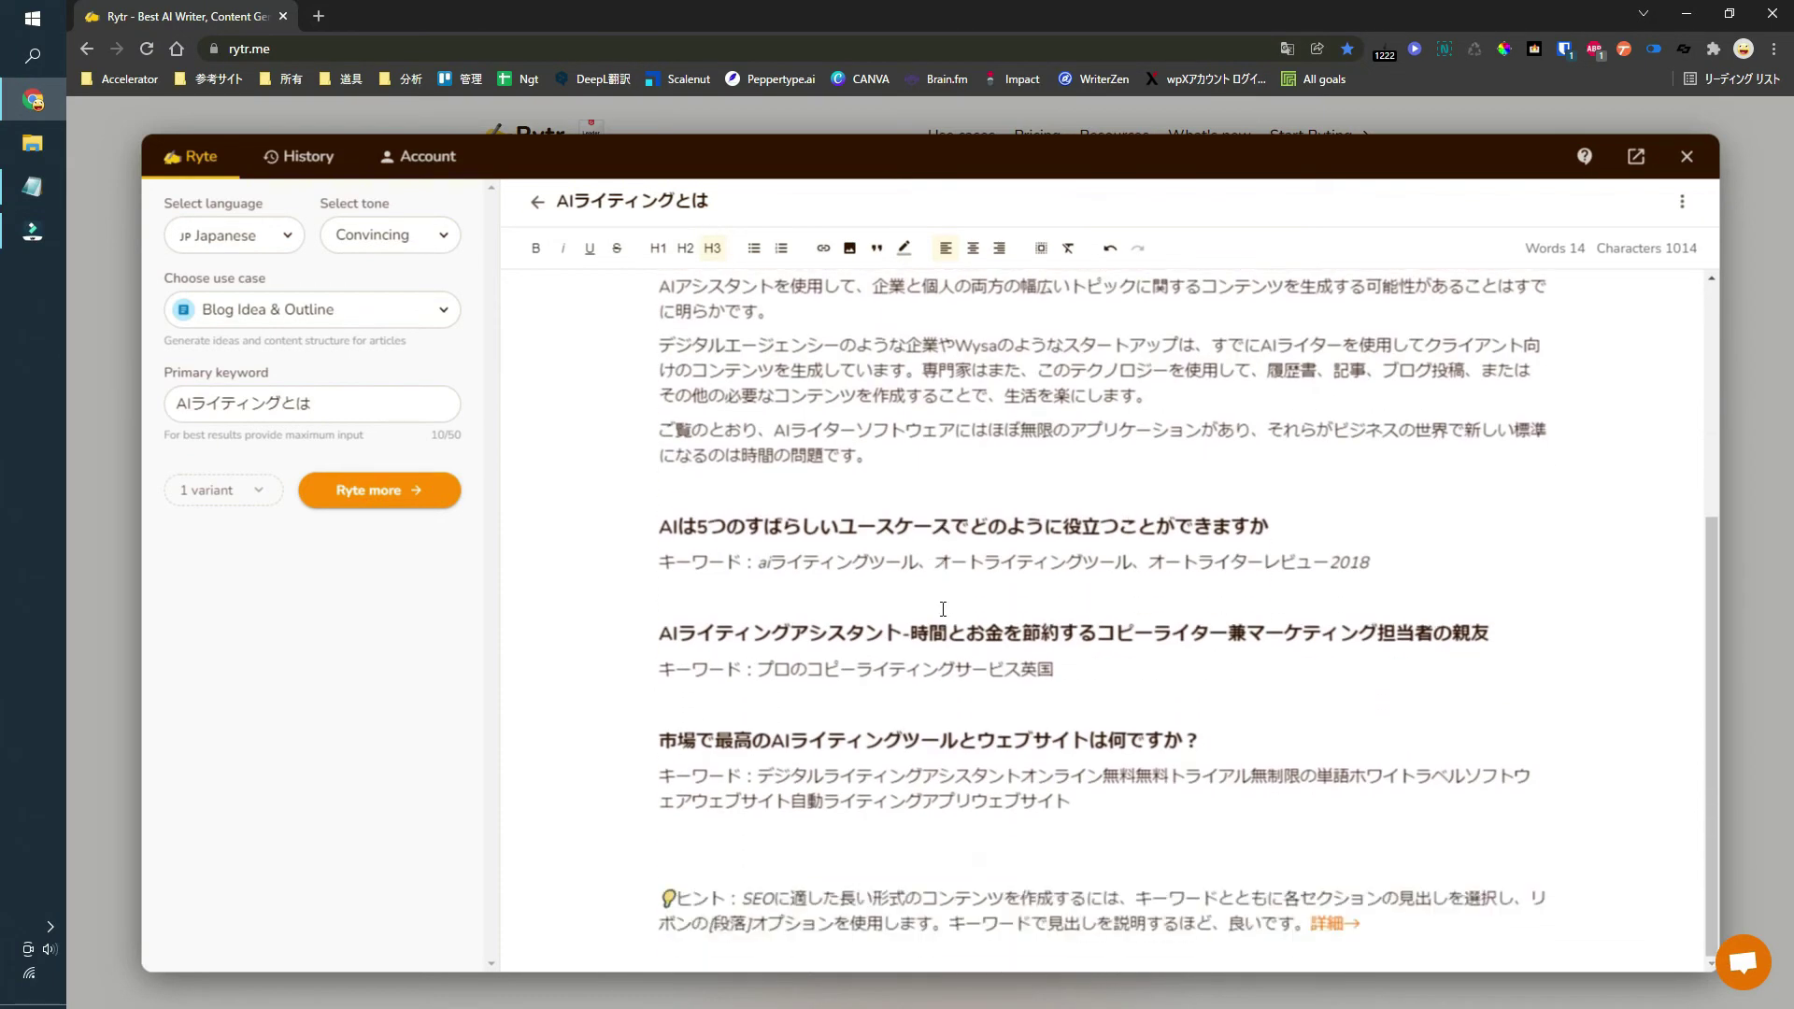
scroll(943, 608, "up", 4)
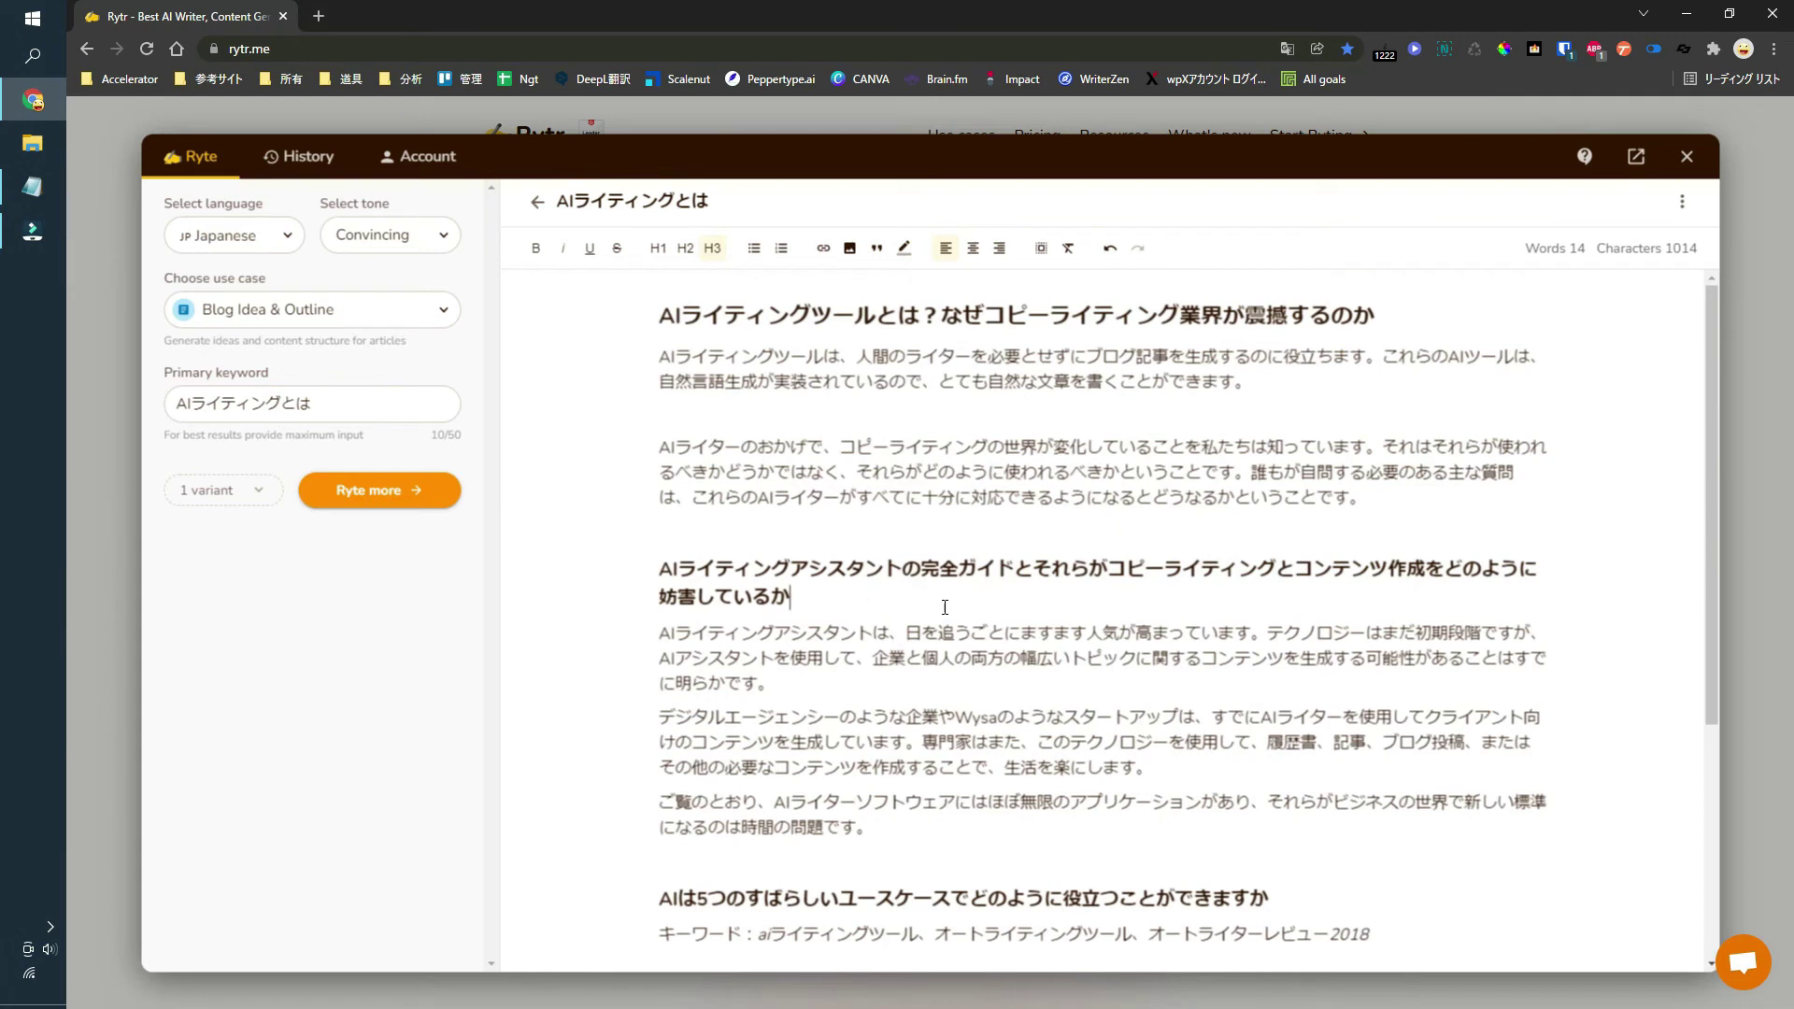
scroll(944, 606, "down", 3)
triple_click(760, 923)
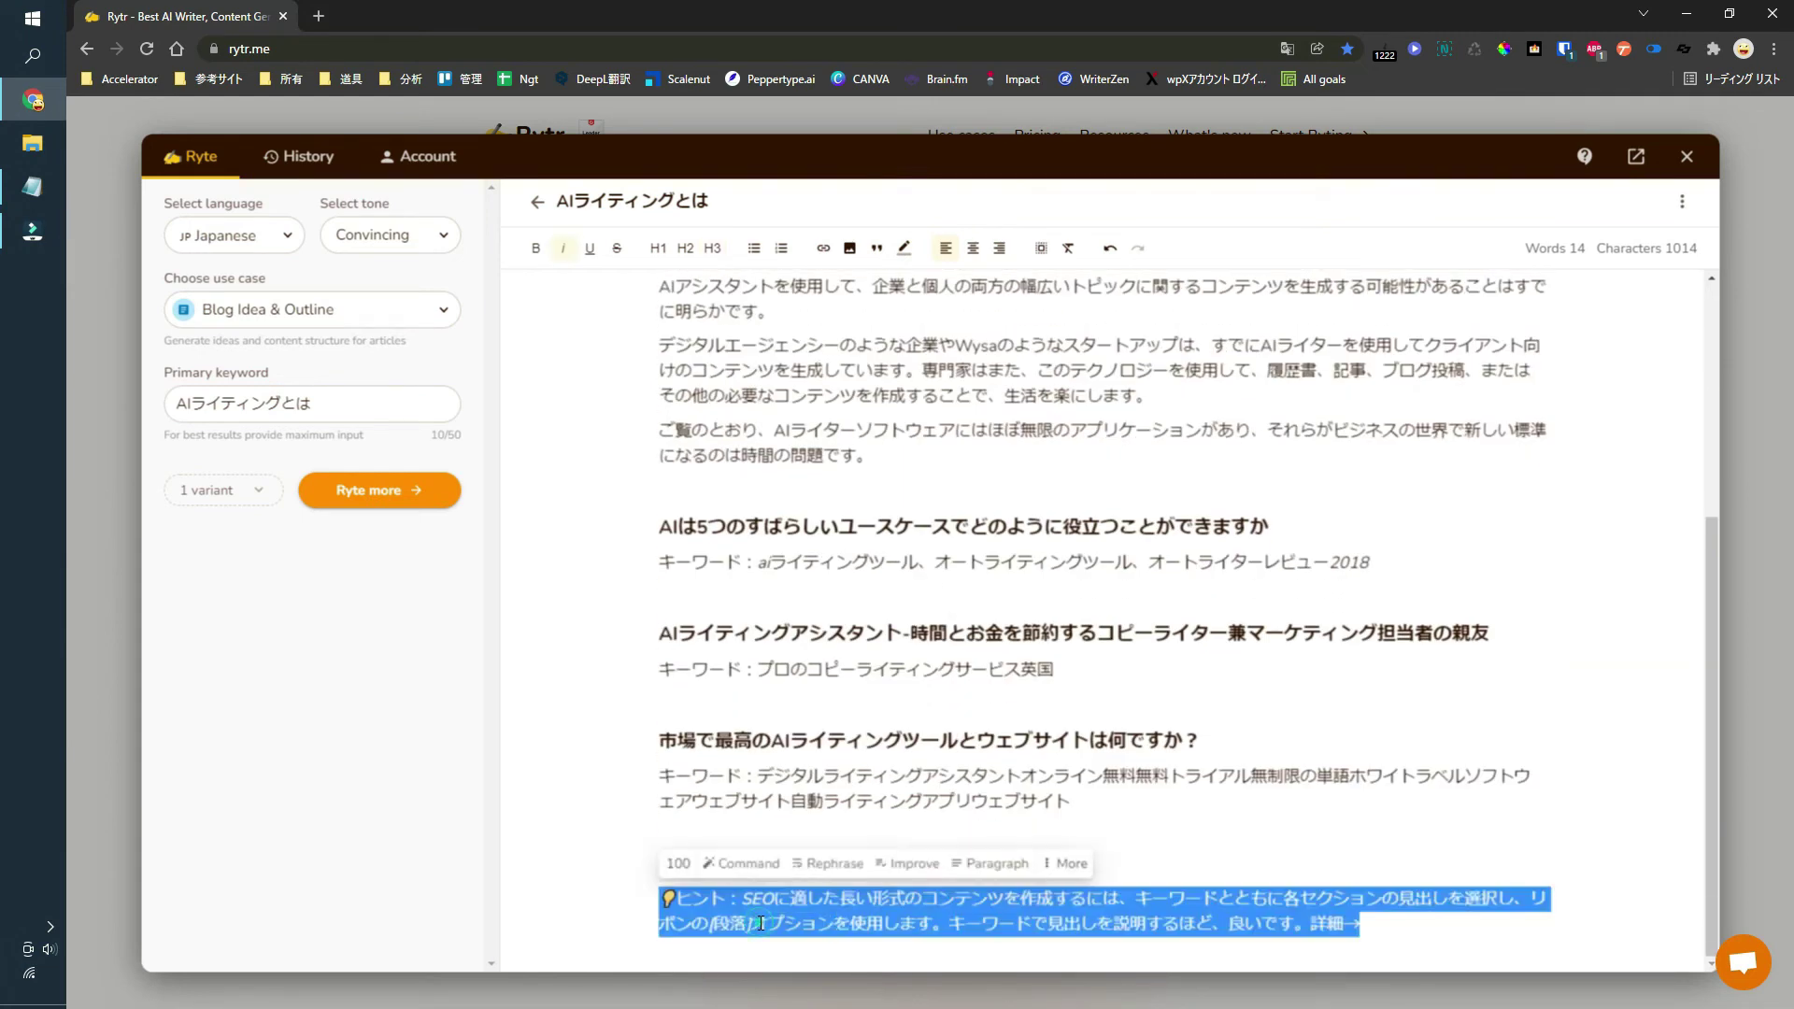
key("Delete")
scroll(1219, 620, "up", 4)
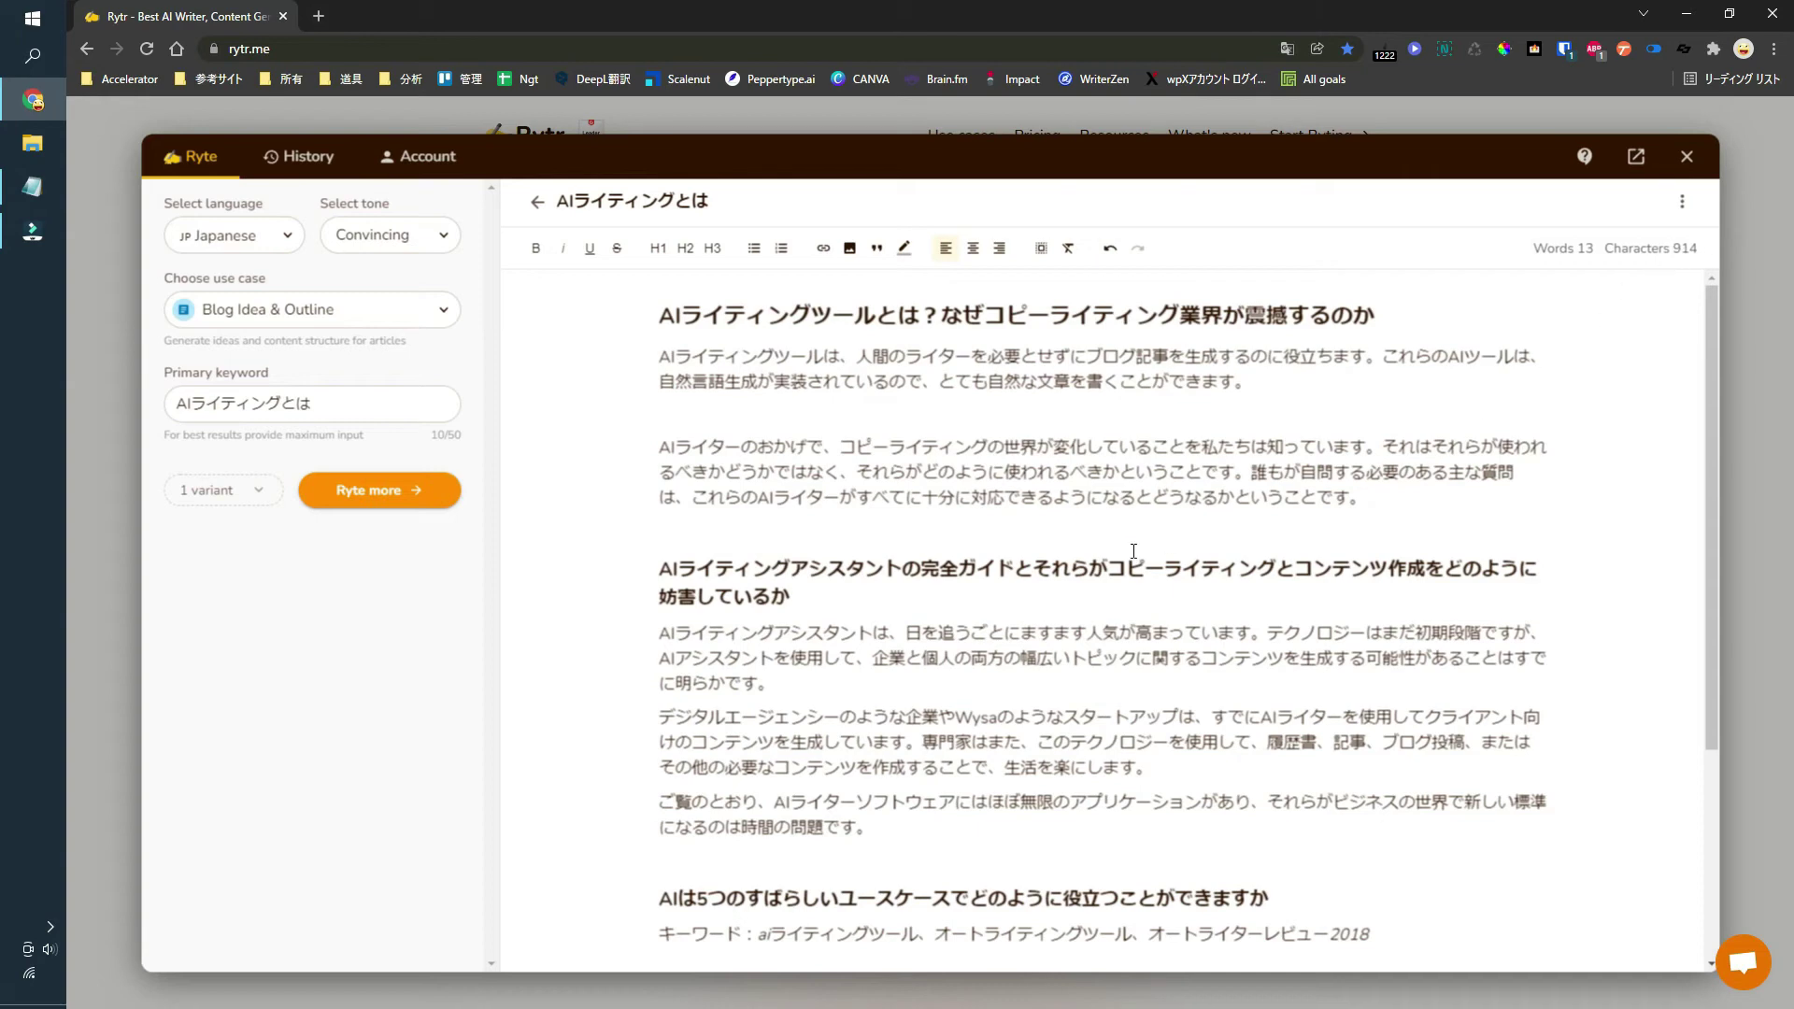
Step: Insert blank lines before and after the first paragraph under the second heading
scroll(999, 601, "down", 3)
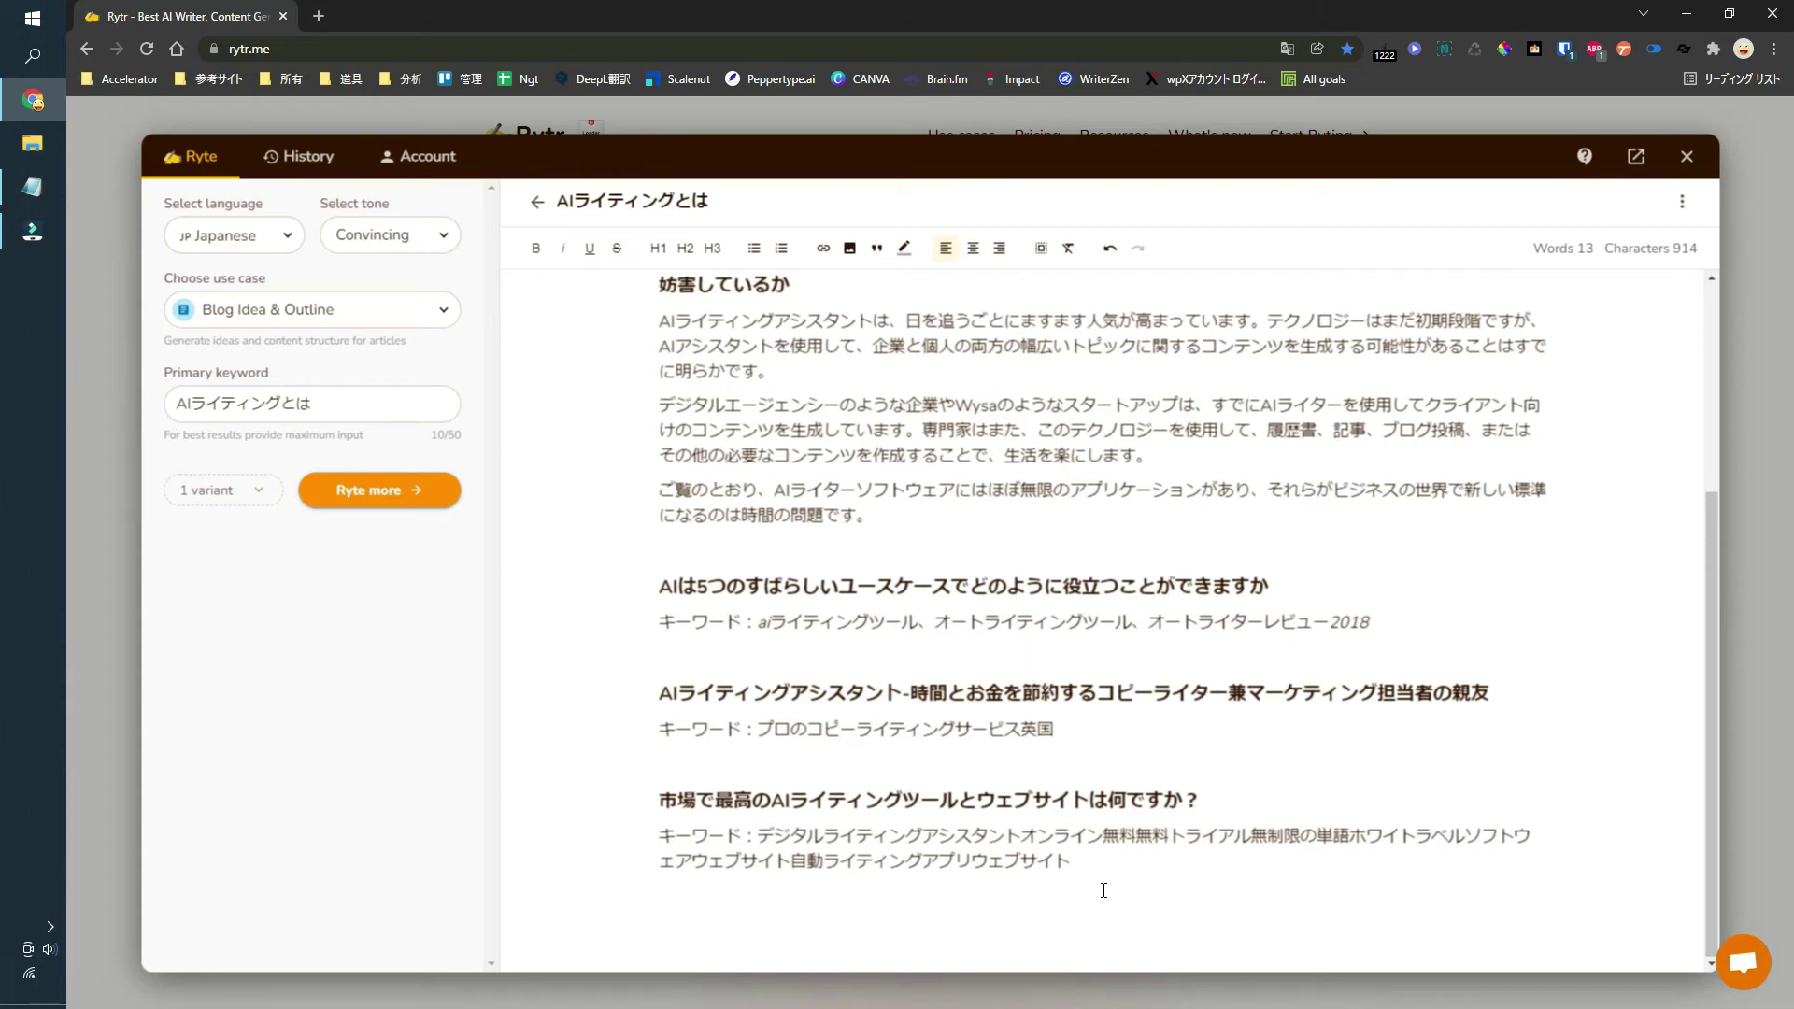
scroll(1103, 888, "up", 3)
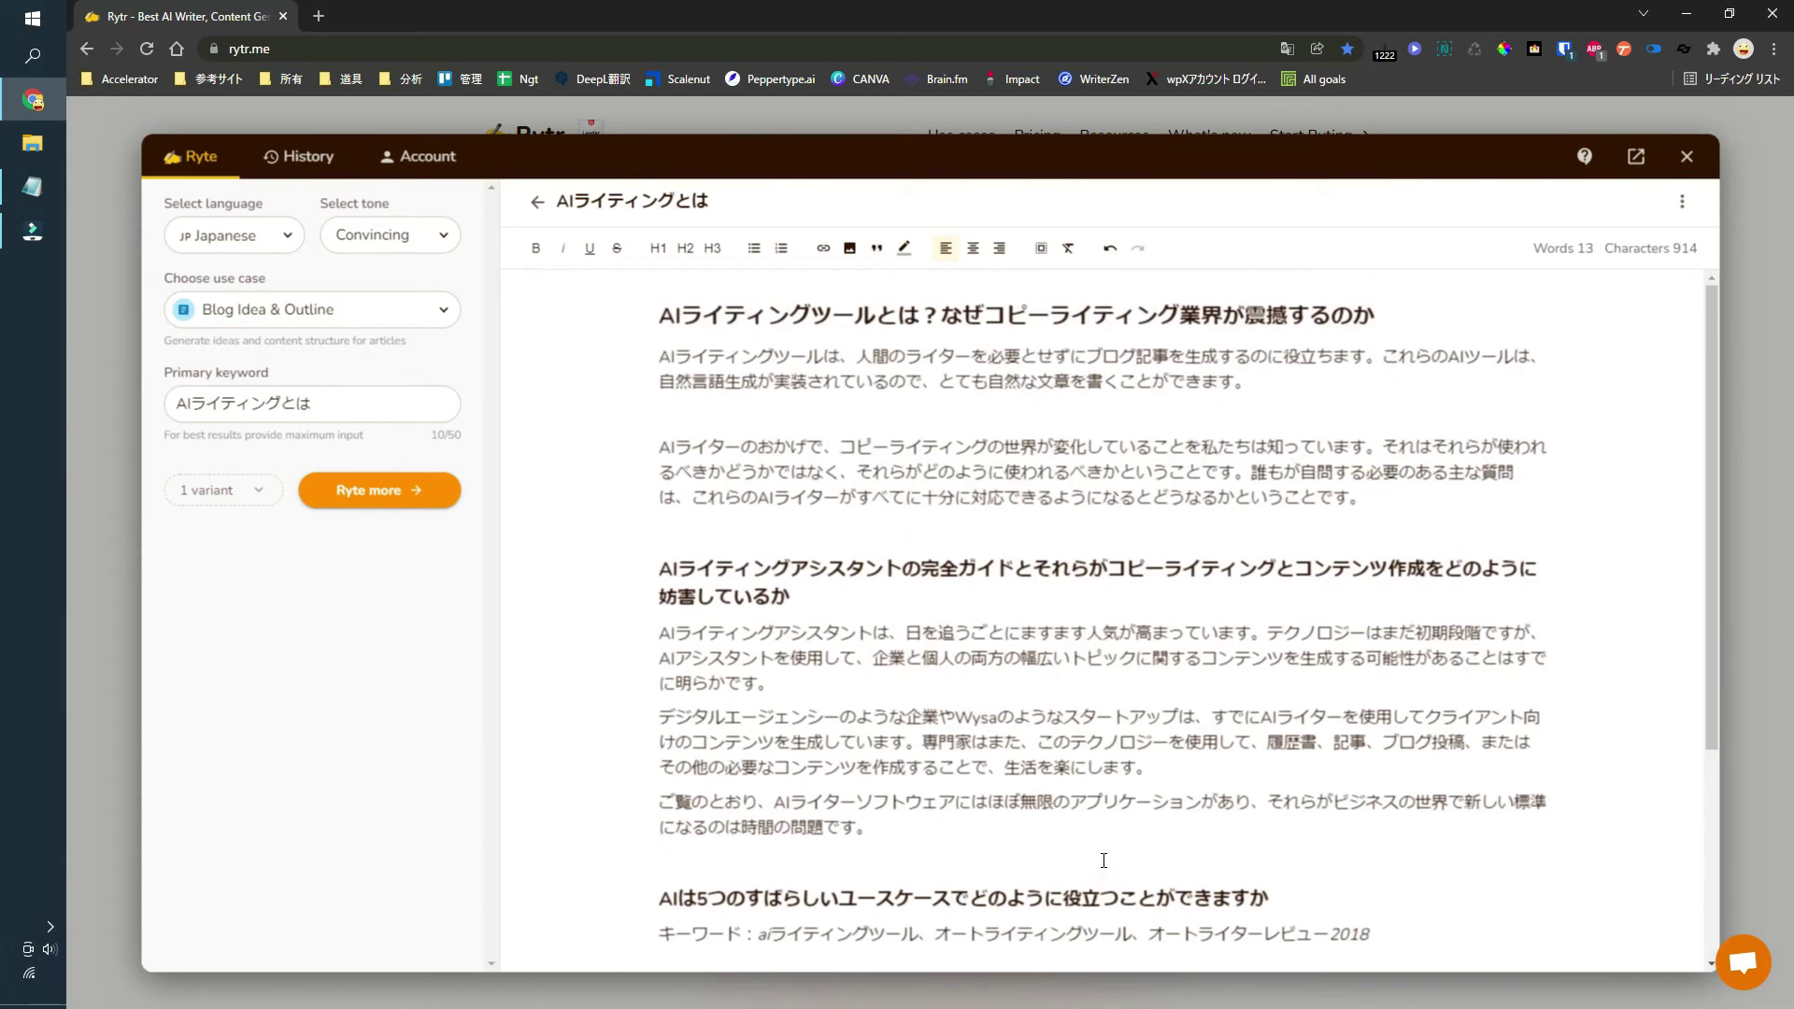
left_click(837, 682)
key("Return")
key("Up")
key("Up")
key("Return")
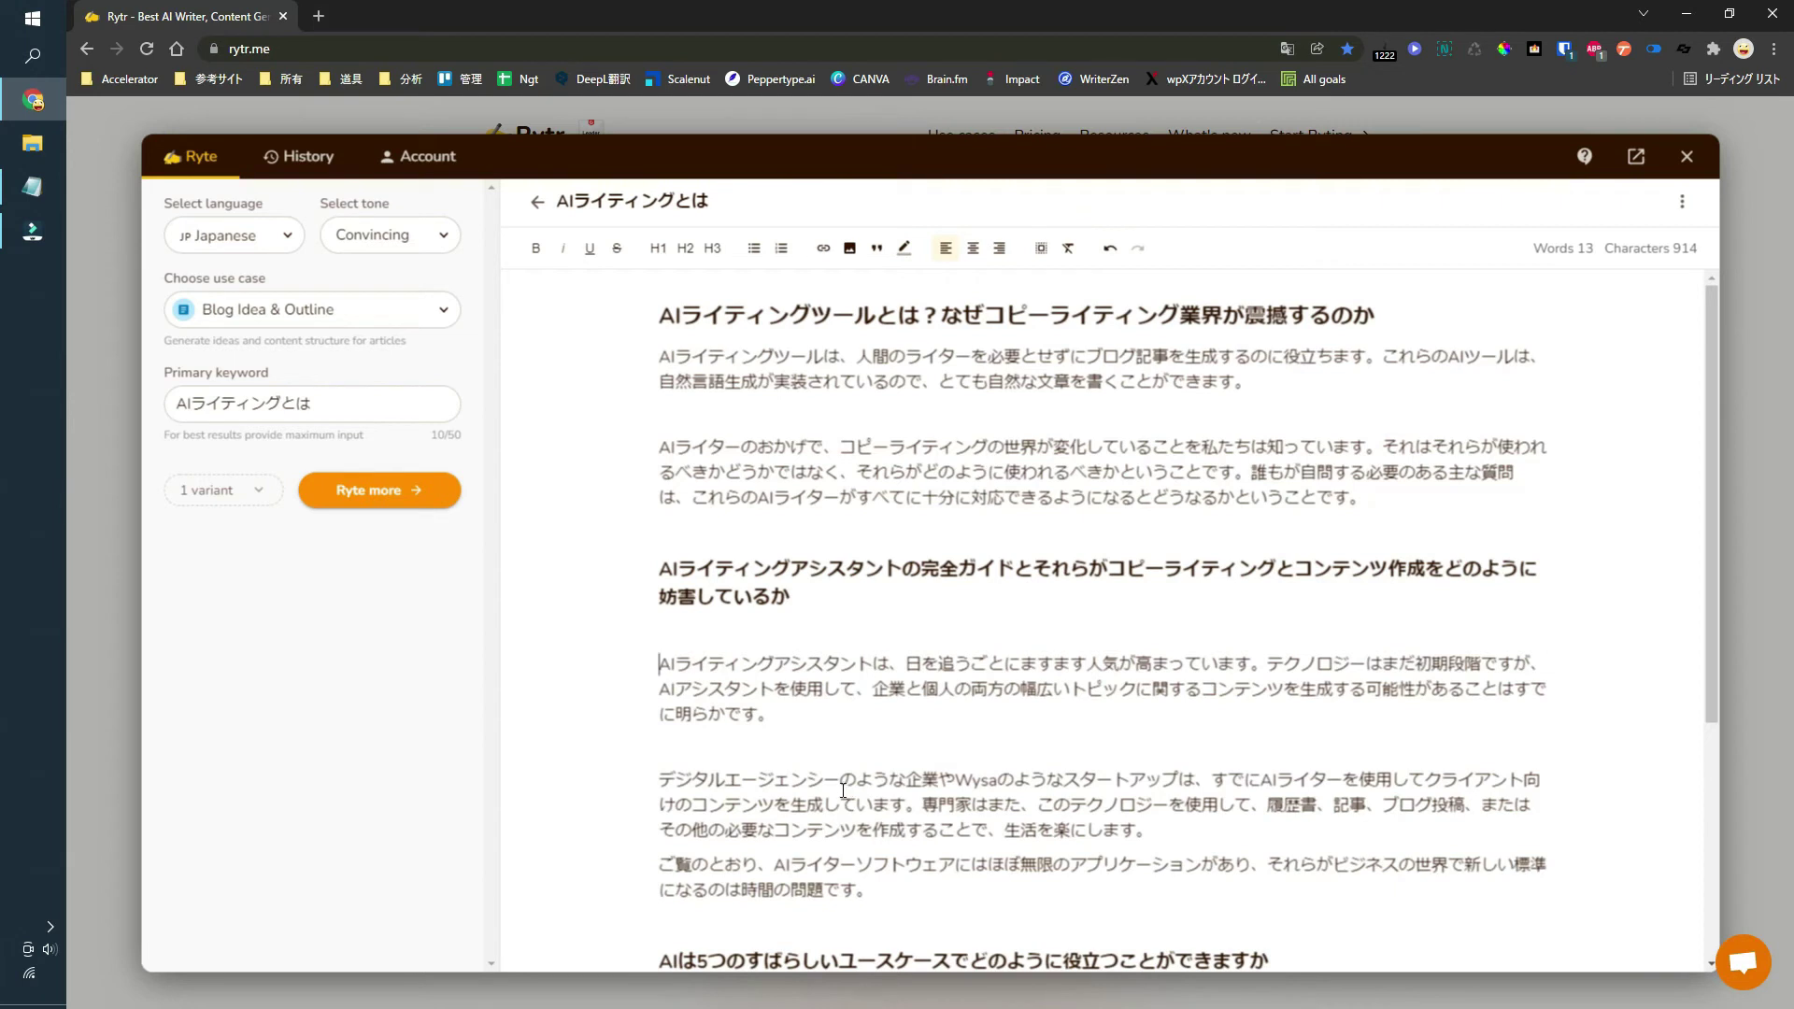
Step: Replace デジタルエージェンシー with 広告代理店 at the start of the second paragraph under the second heading
left_click_drag(840, 781, 618, 781)
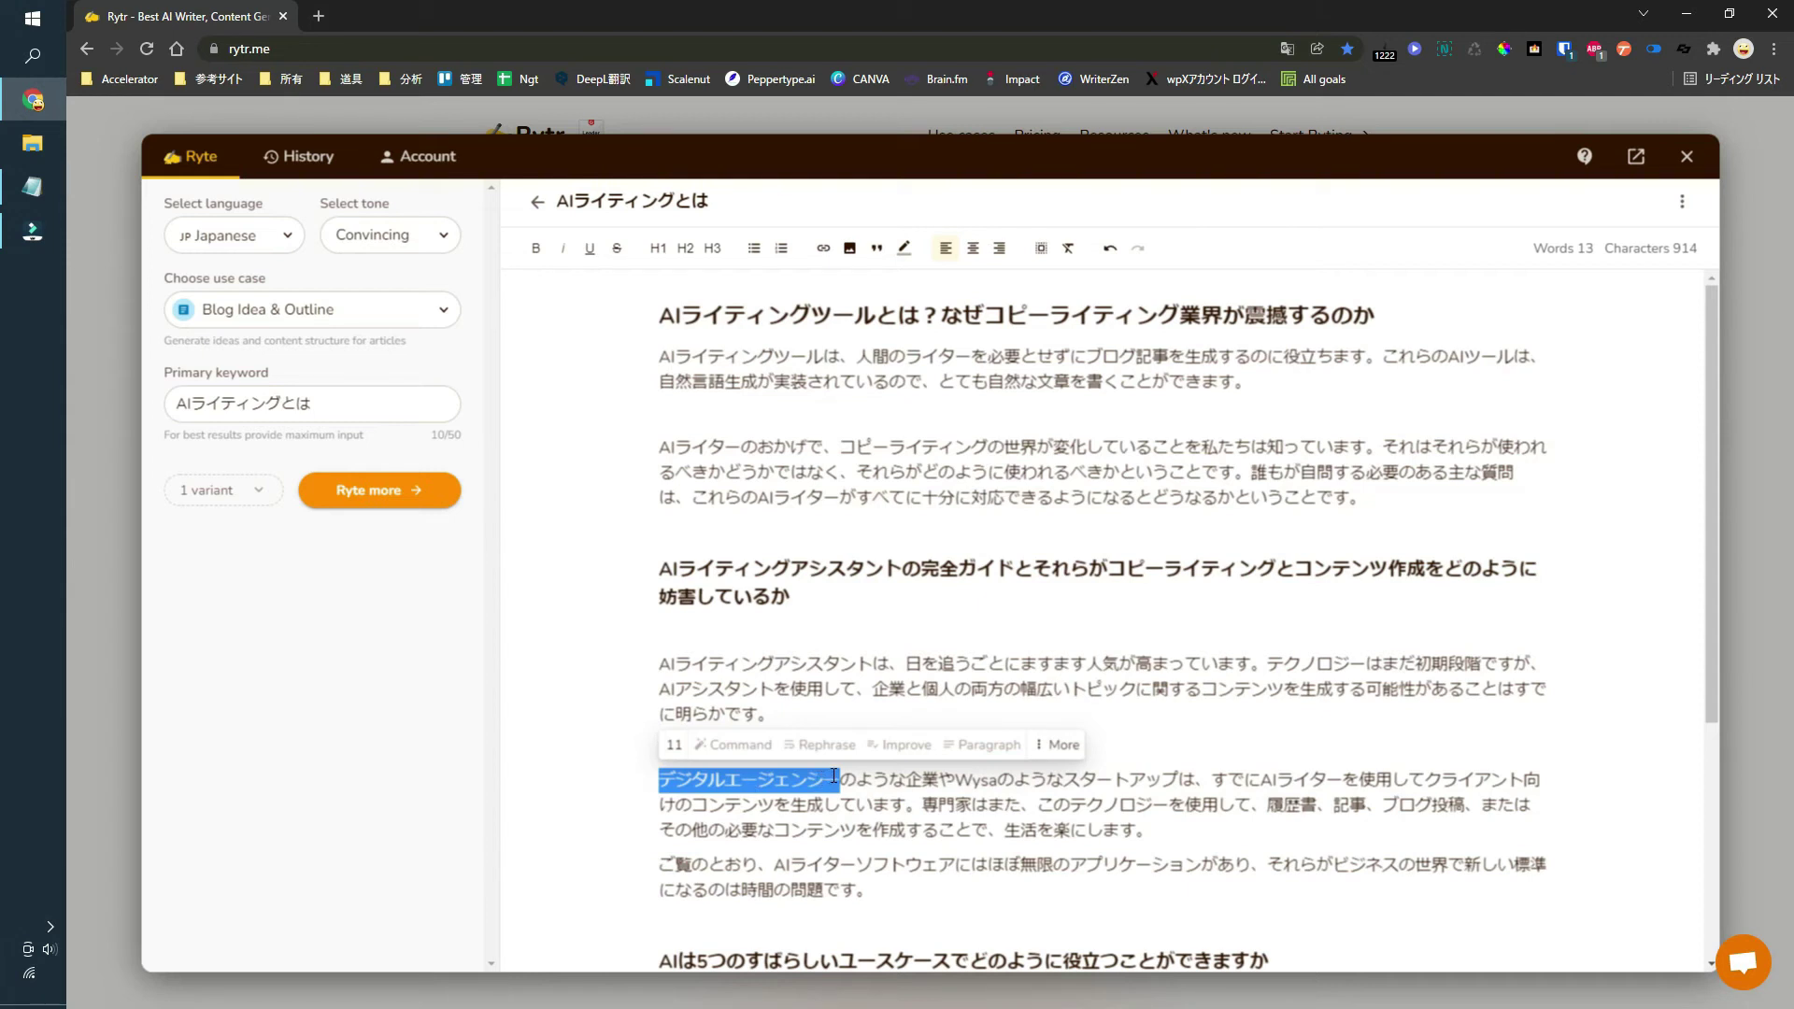
type("こうこくだいりてん")
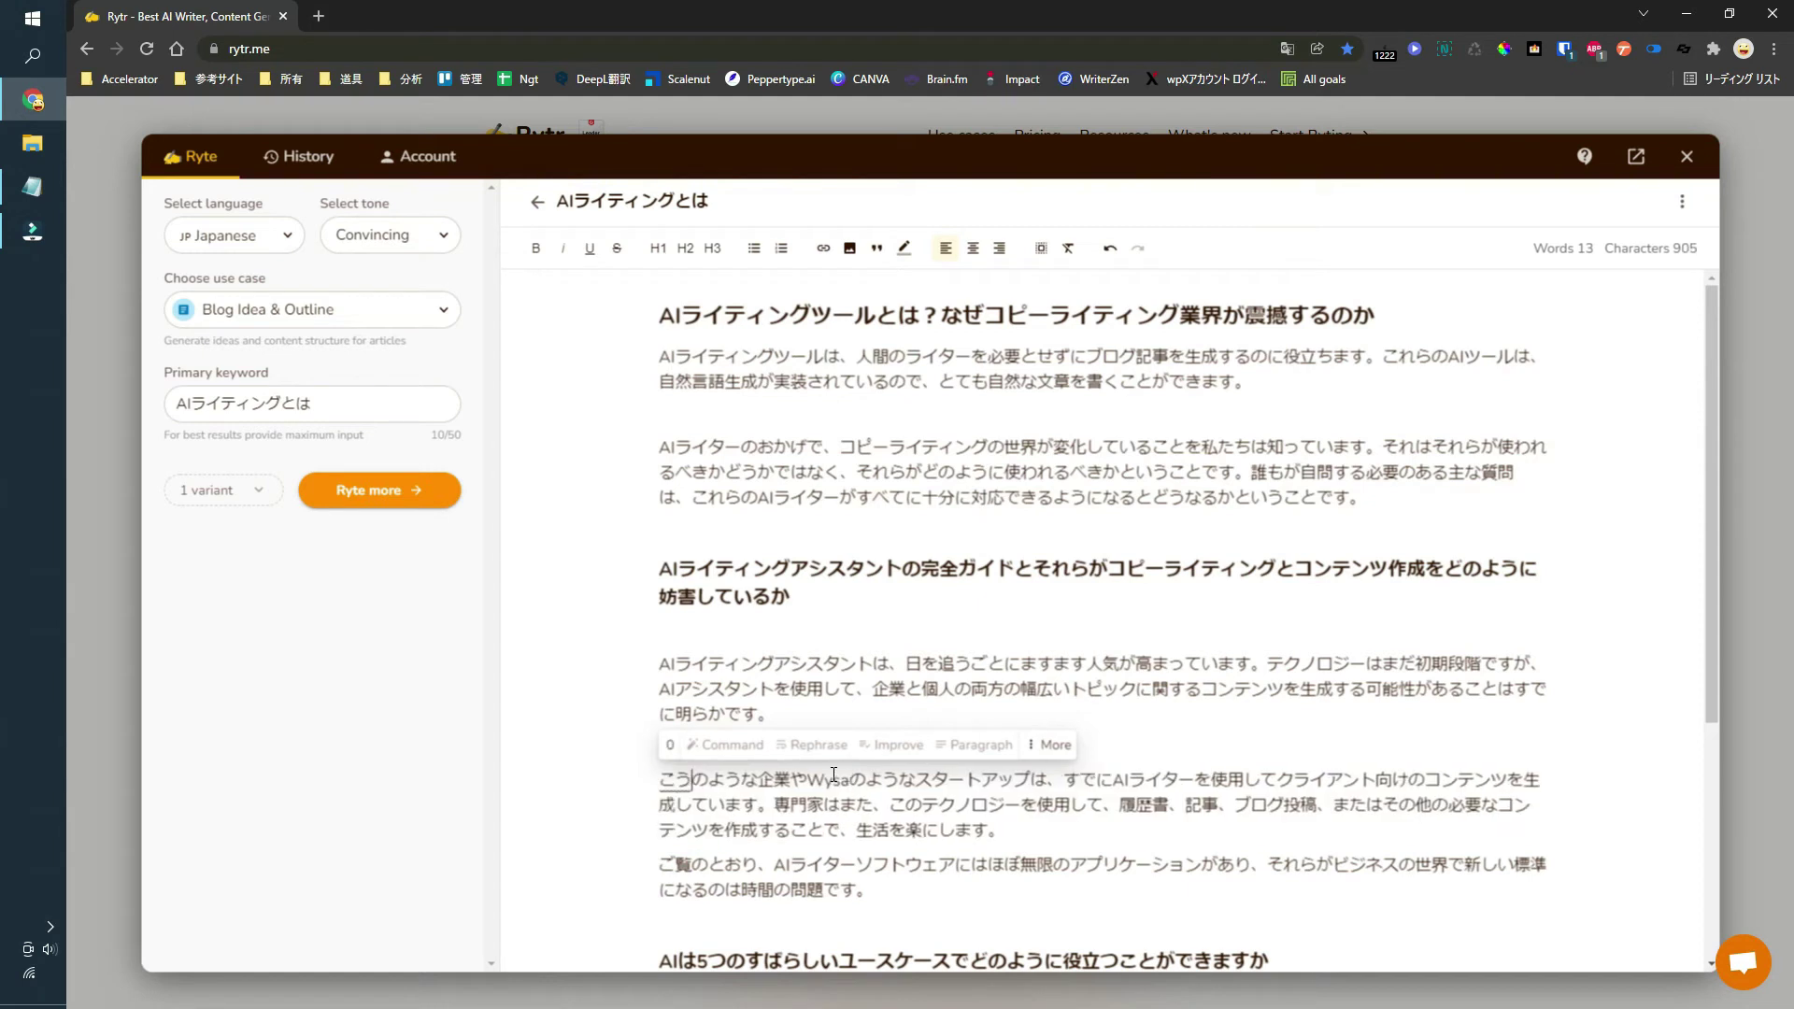
key("space")
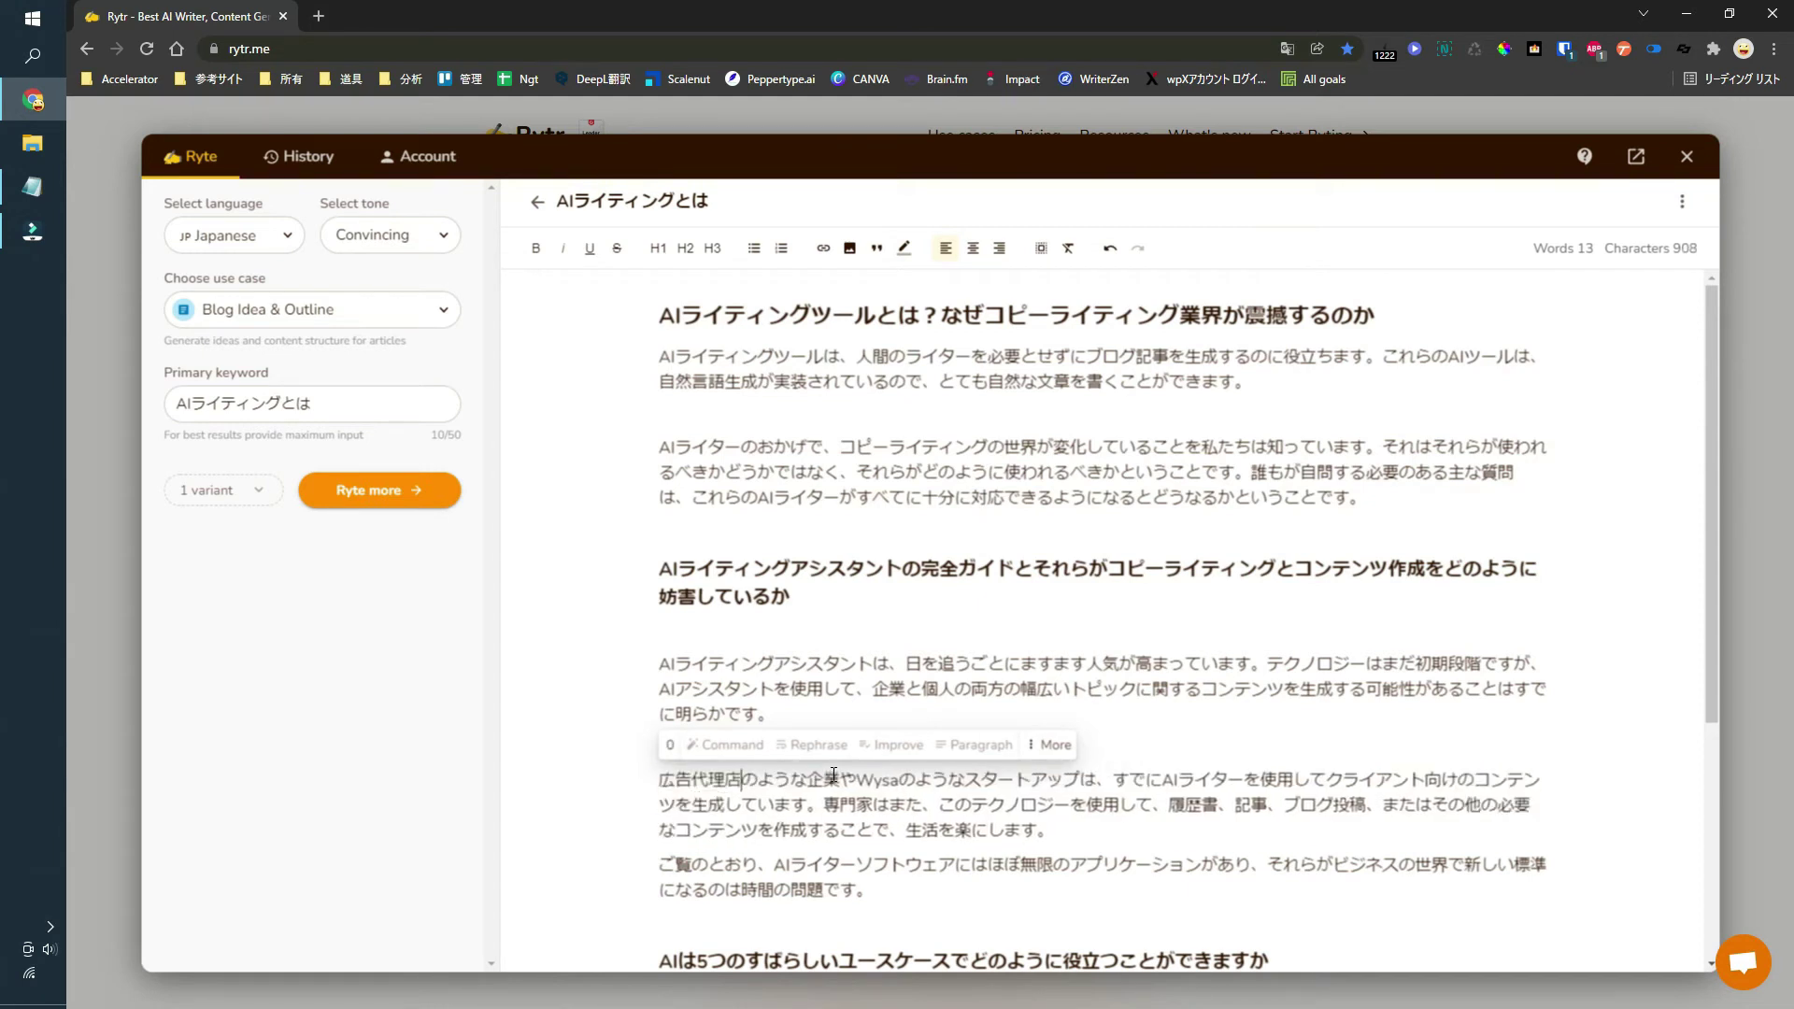
key("Return")
Step: Remove Wysaのような from the 広告代理店 sentence and add 企業 after スタートアップ
key("Right")
key("Right")
key("Right")
key("Right")
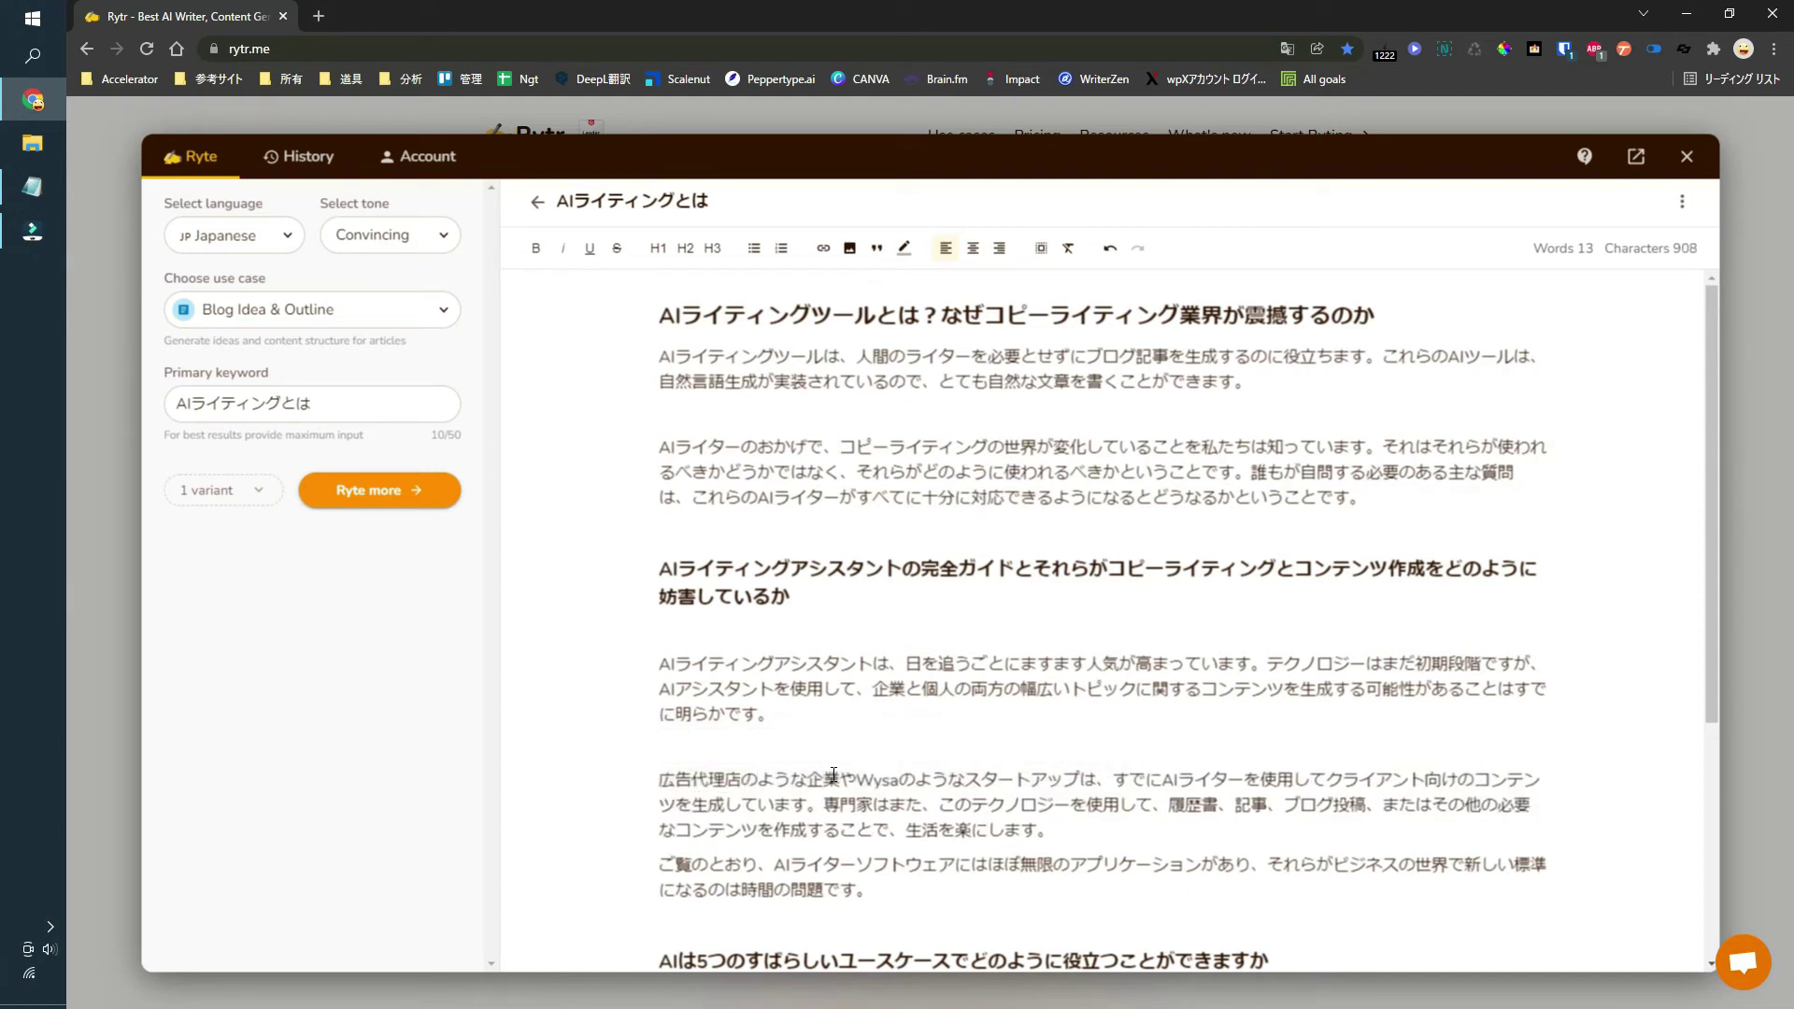
left_click_drag(856, 778, 963, 778)
key("BackSpace")
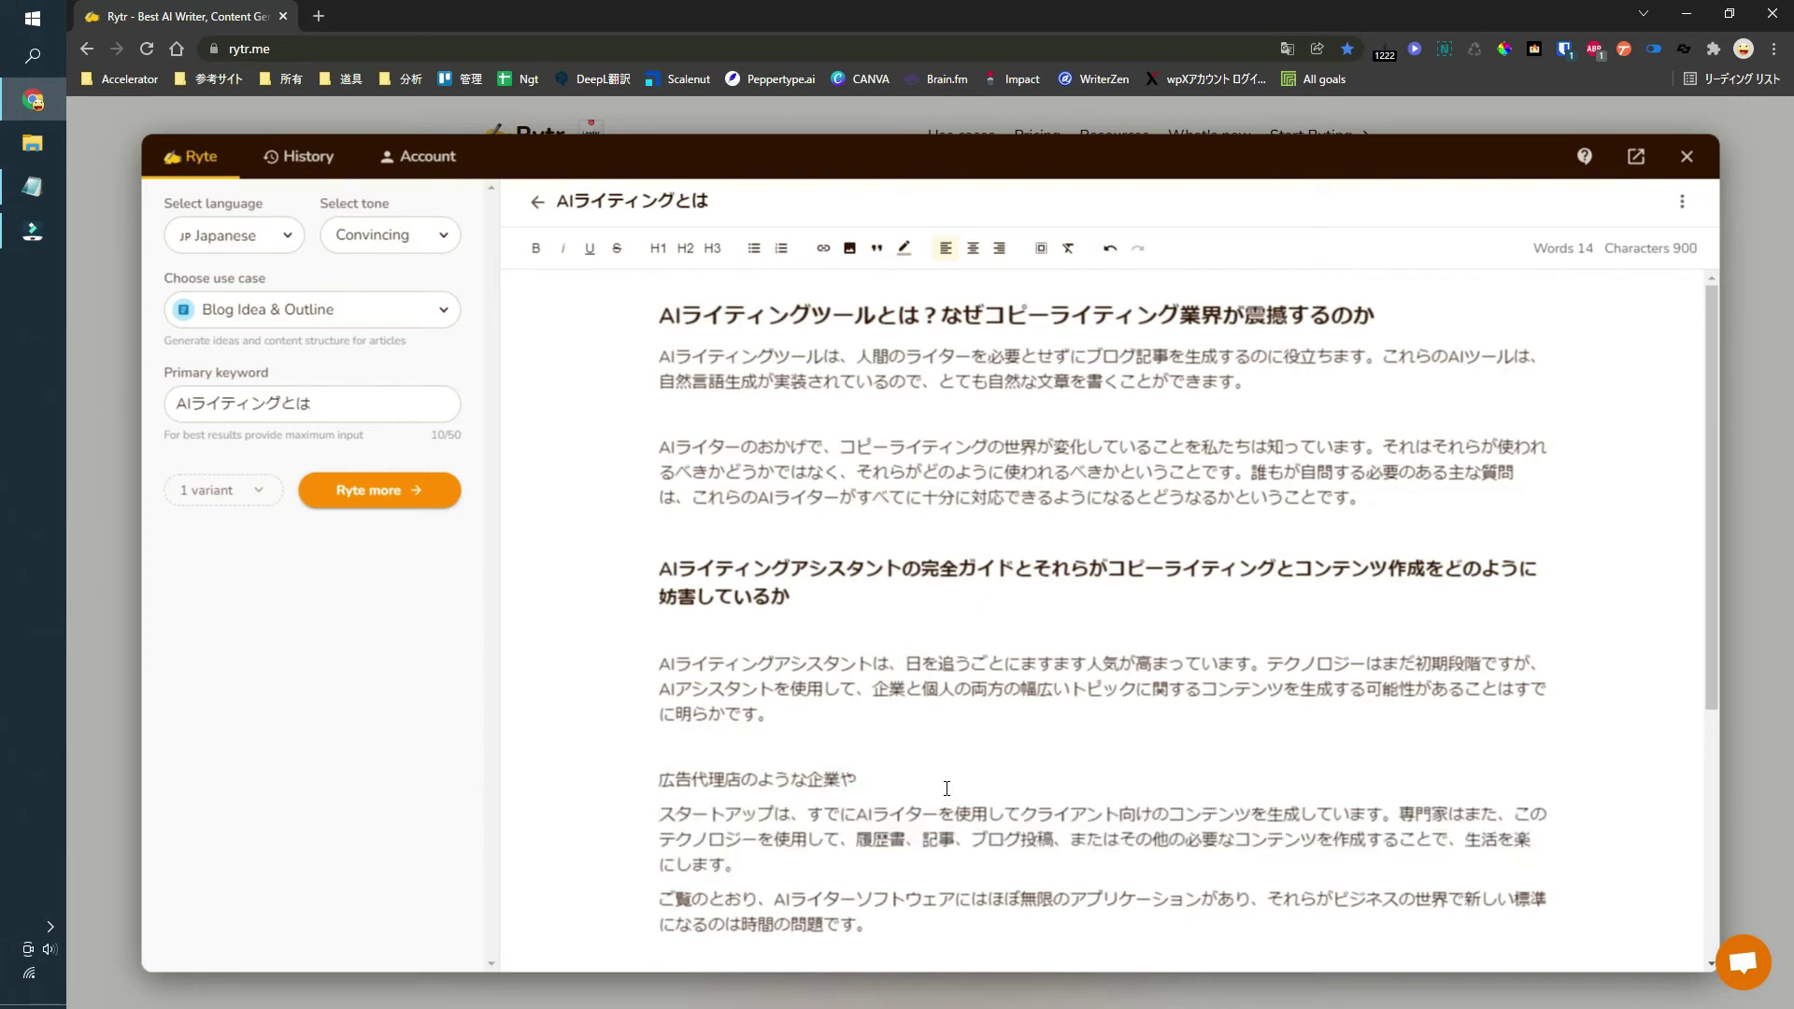
key("Right")
key("Right")
key("Right")
key("Right")
key("Right")
key("Right")
key("Right")
type("企業")
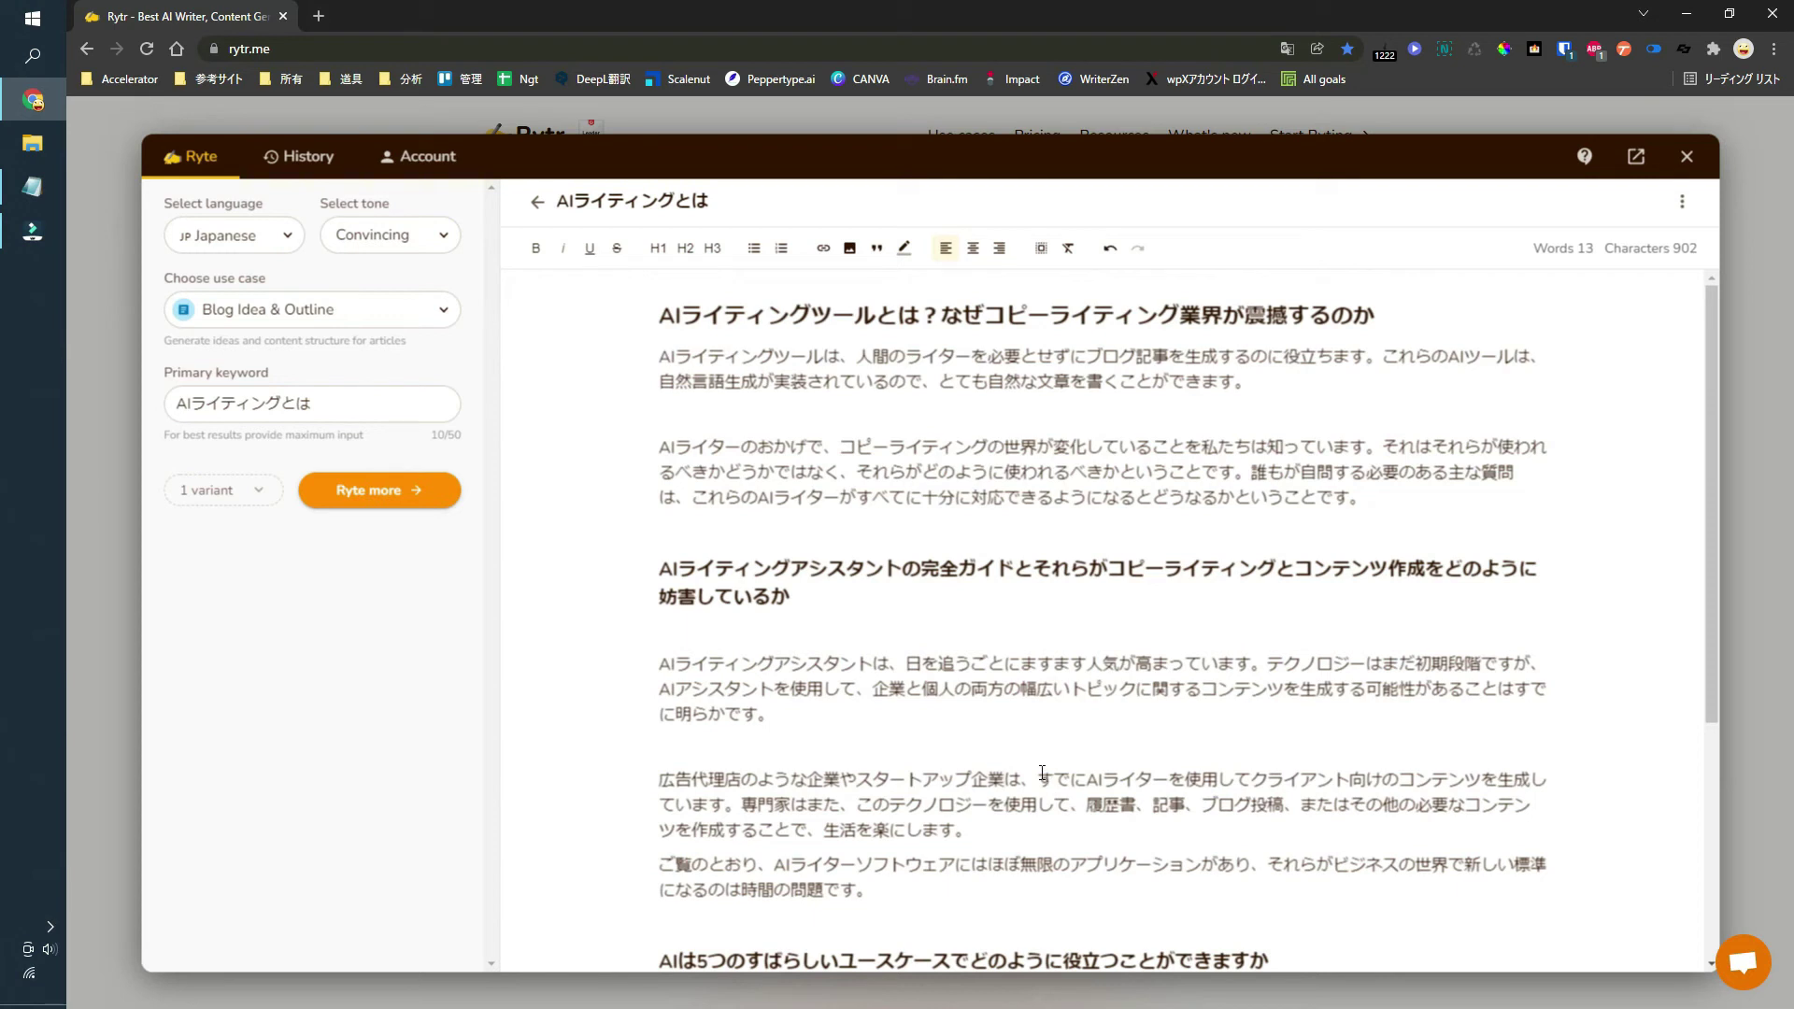
left_click(1009, 832)
Step: Try the Expand rewrite on the first paragraph under the first heading, and undo it
triple_click(876, 353)
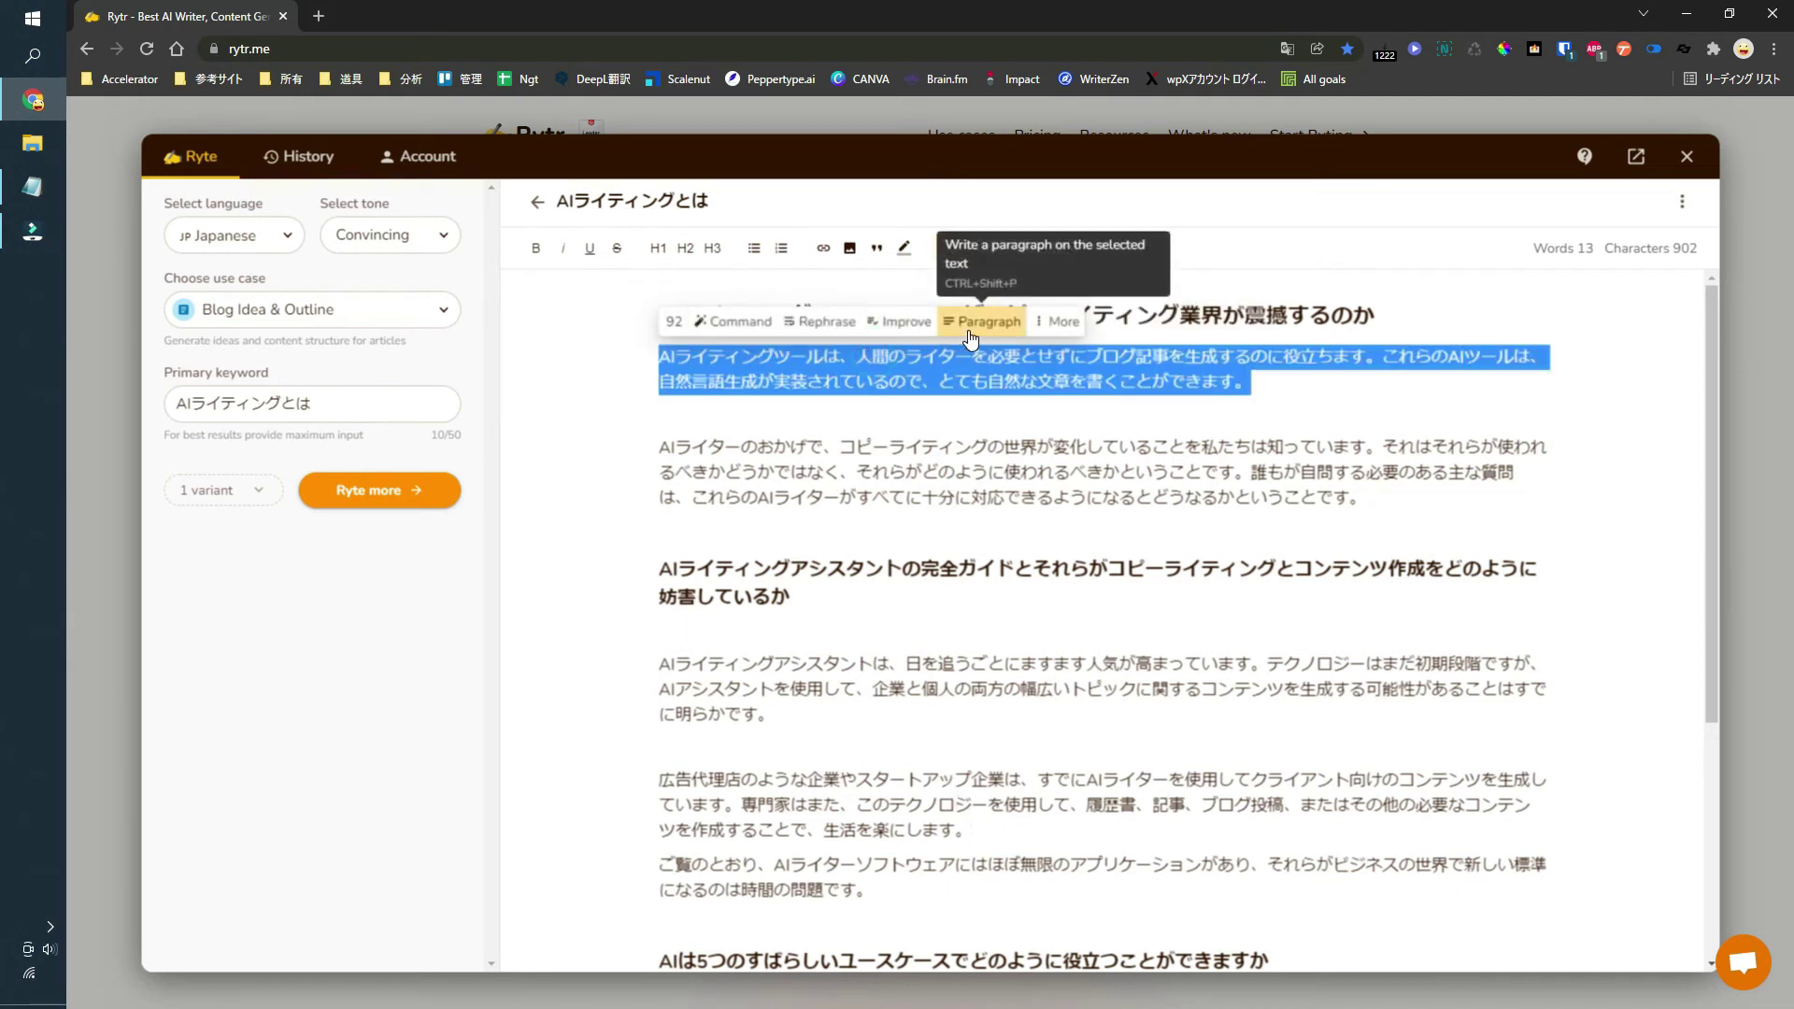
left_click(1044, 327)
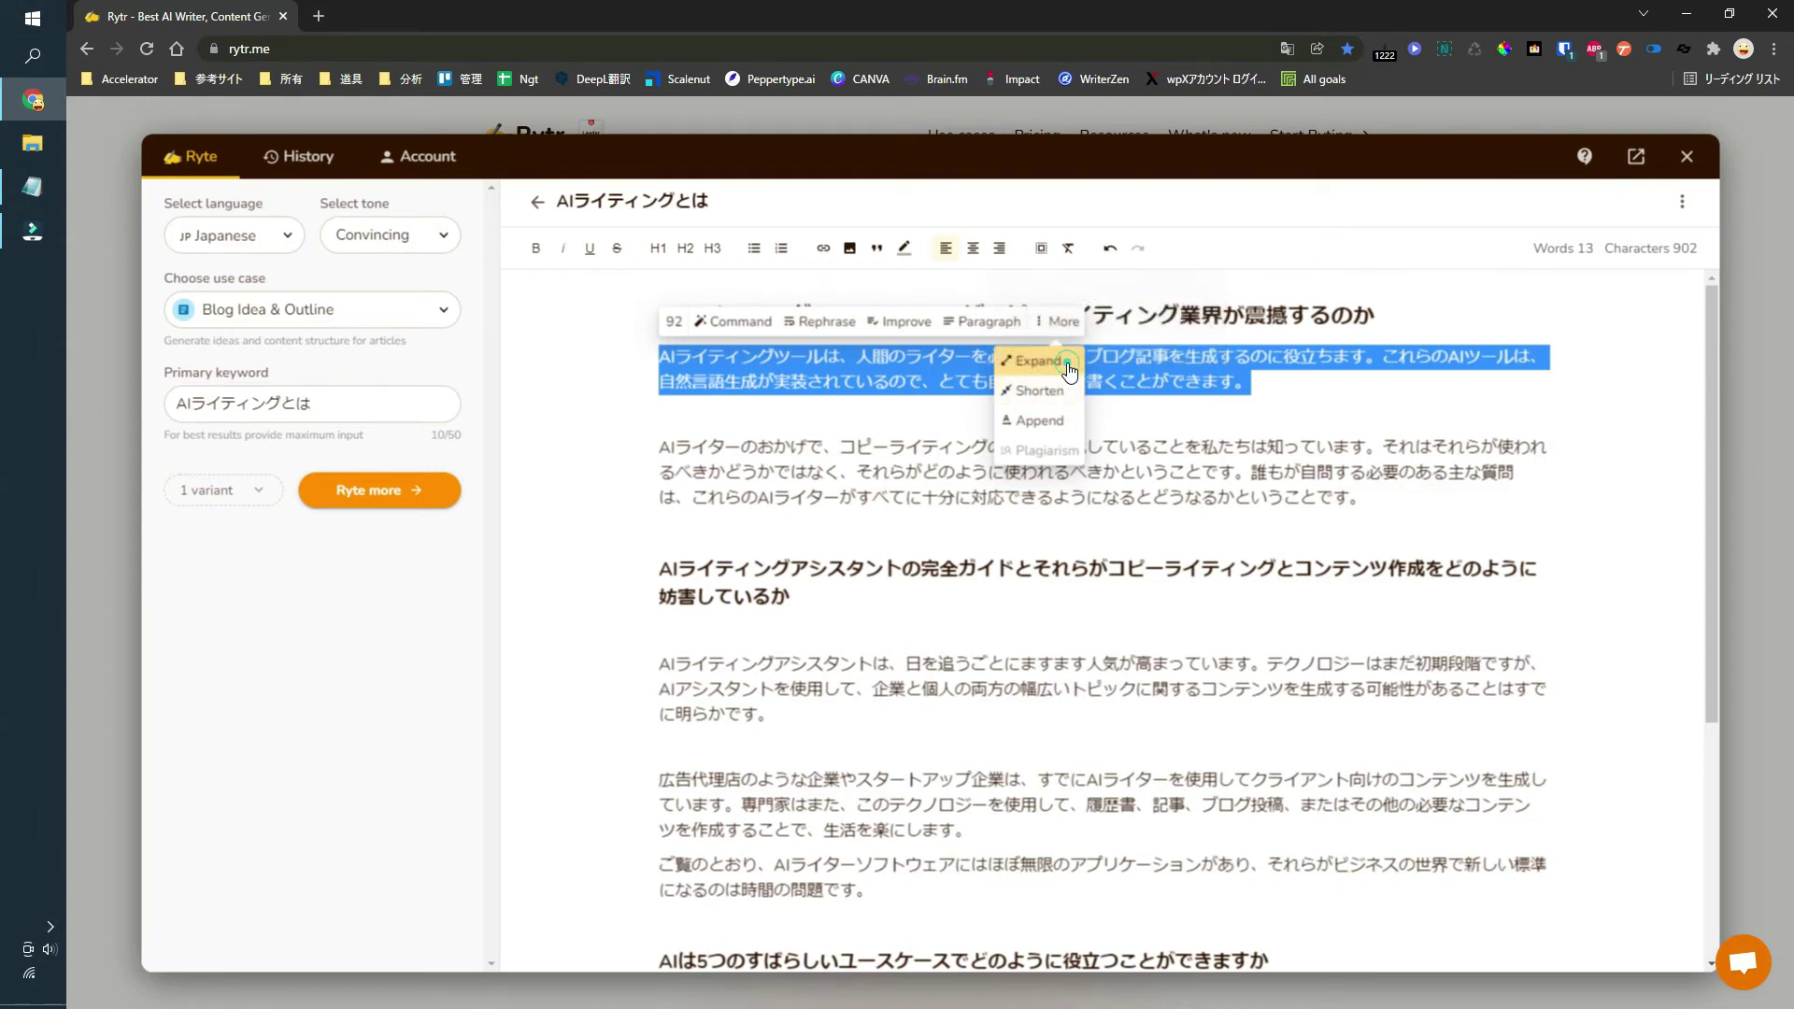
left_click(1061, 392)
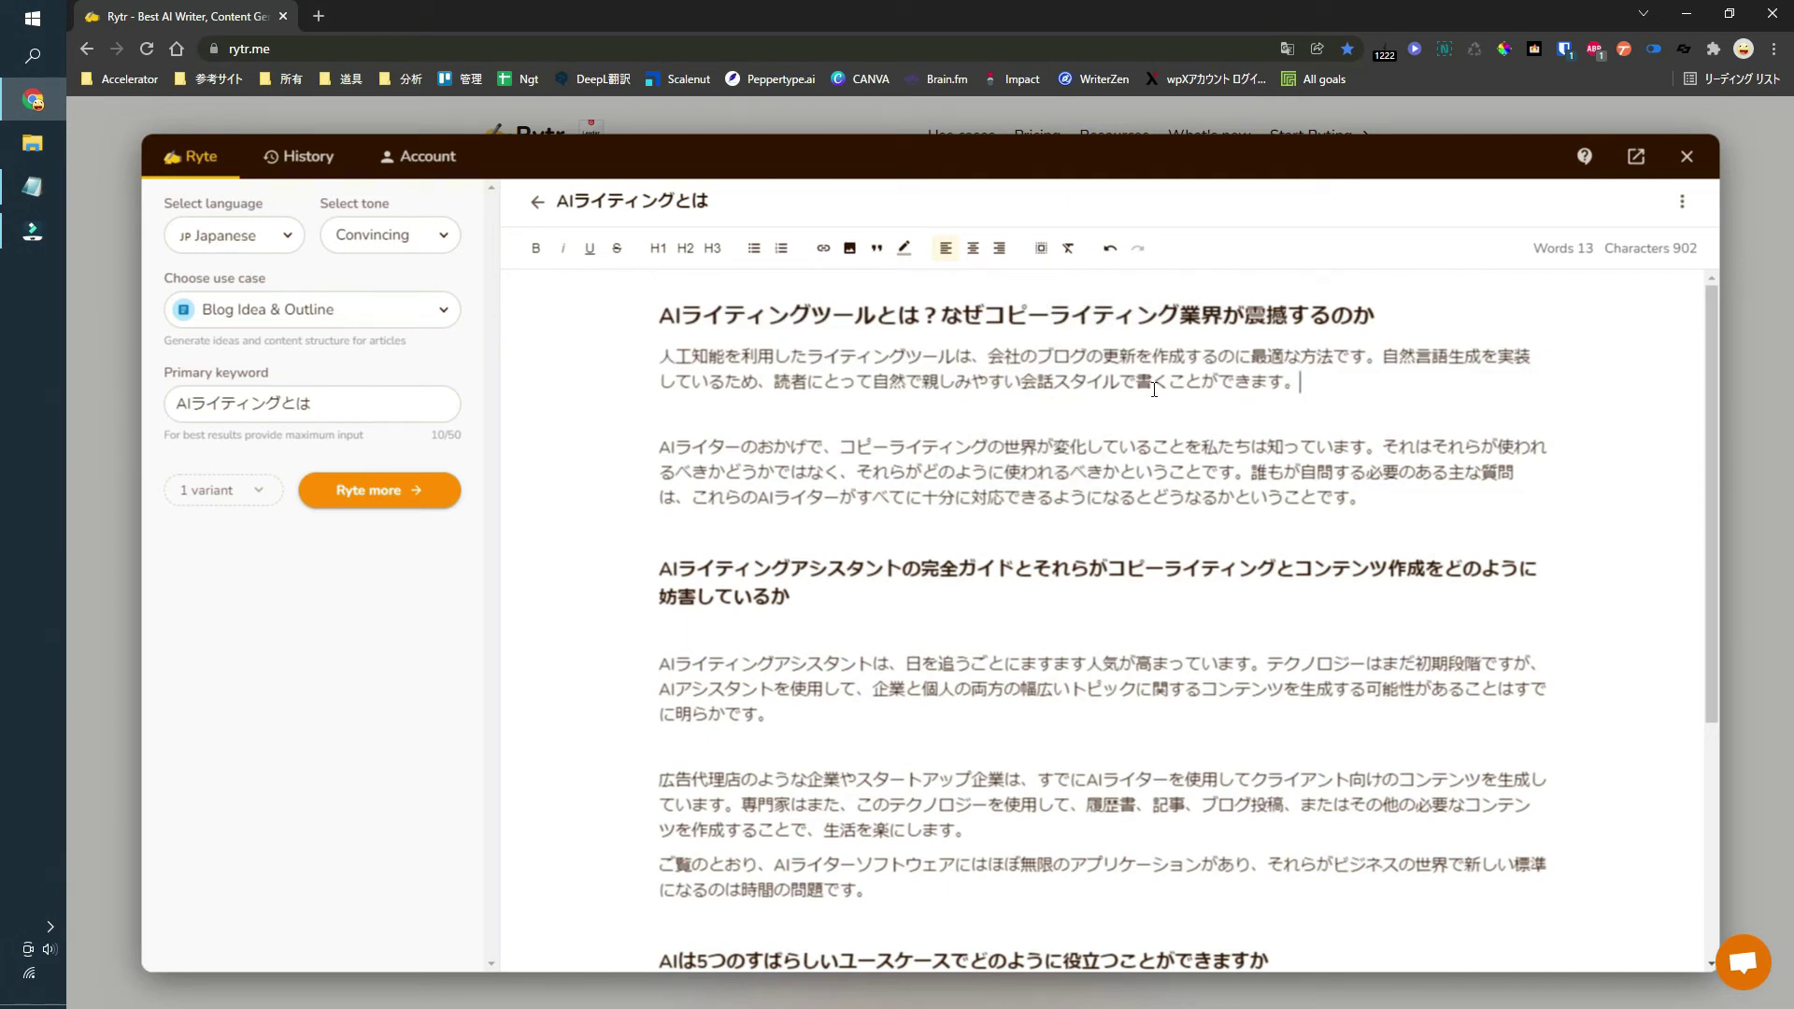
left_click(1110, 248)
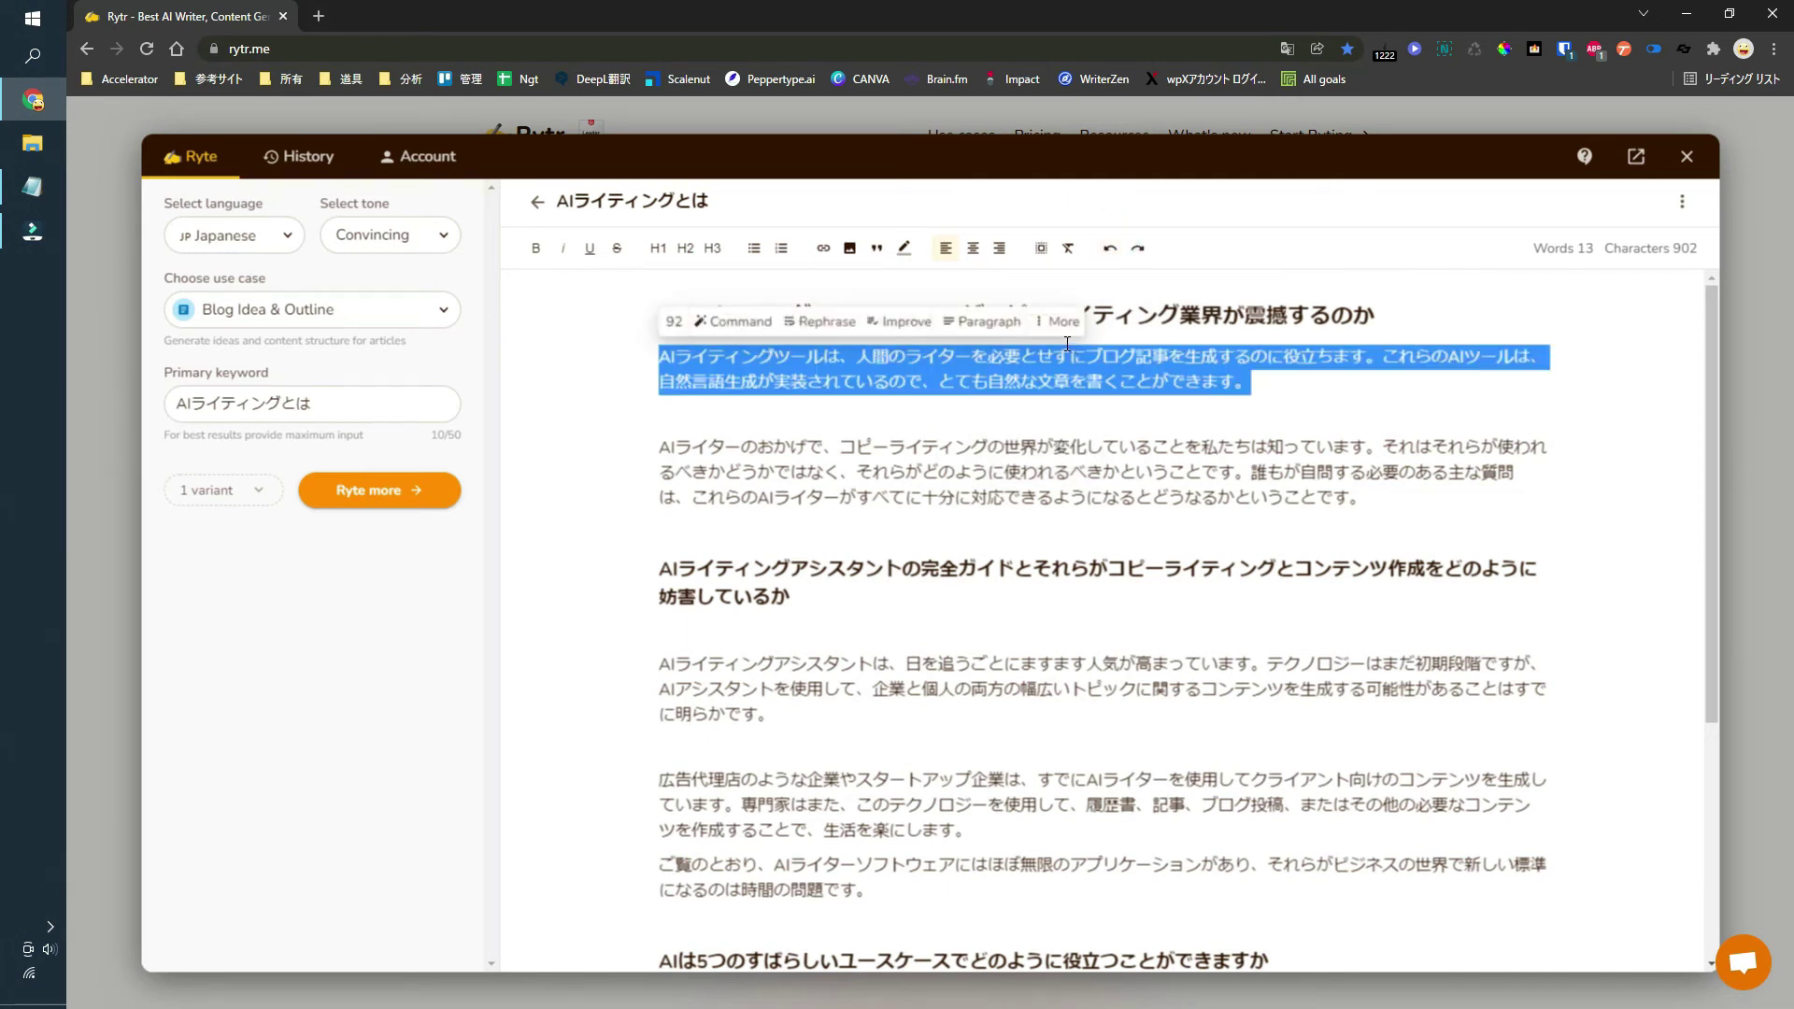
Step: Try the Shorten rewrite on the same first paragraph, and undo it
left_click(1057, 321)
left_click(1058, 389)
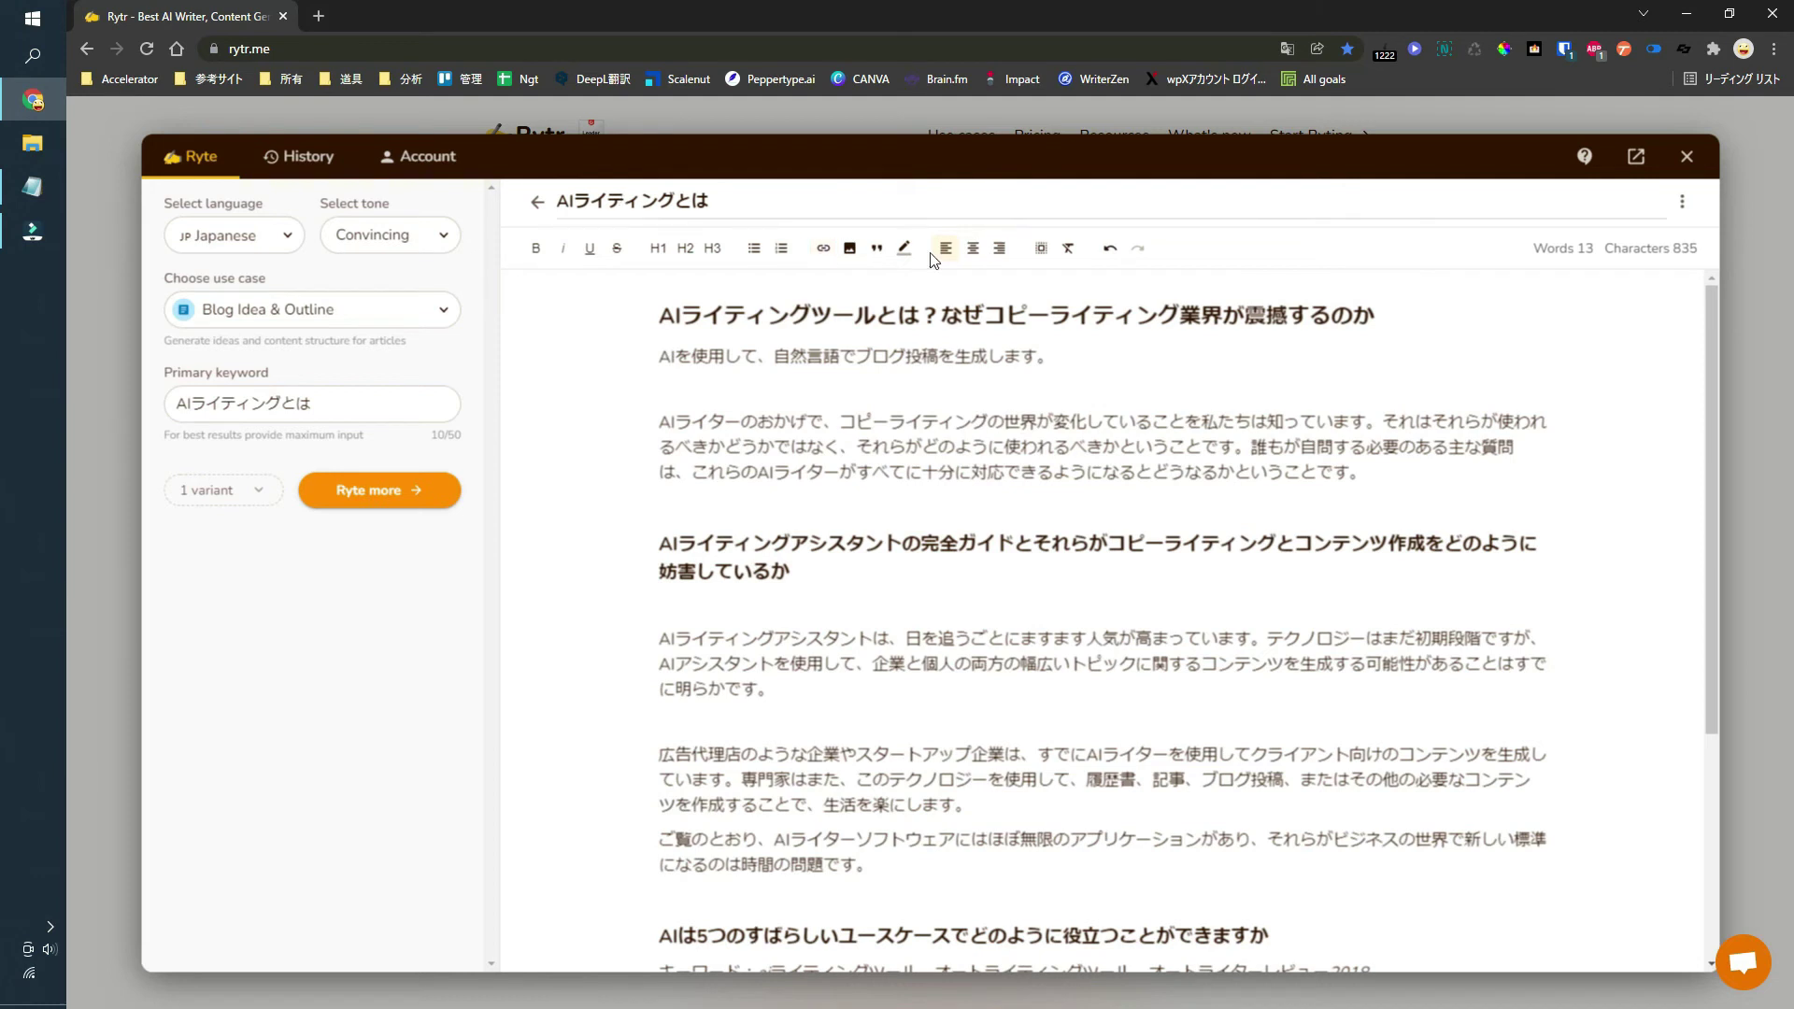
left_click(1114, 257)
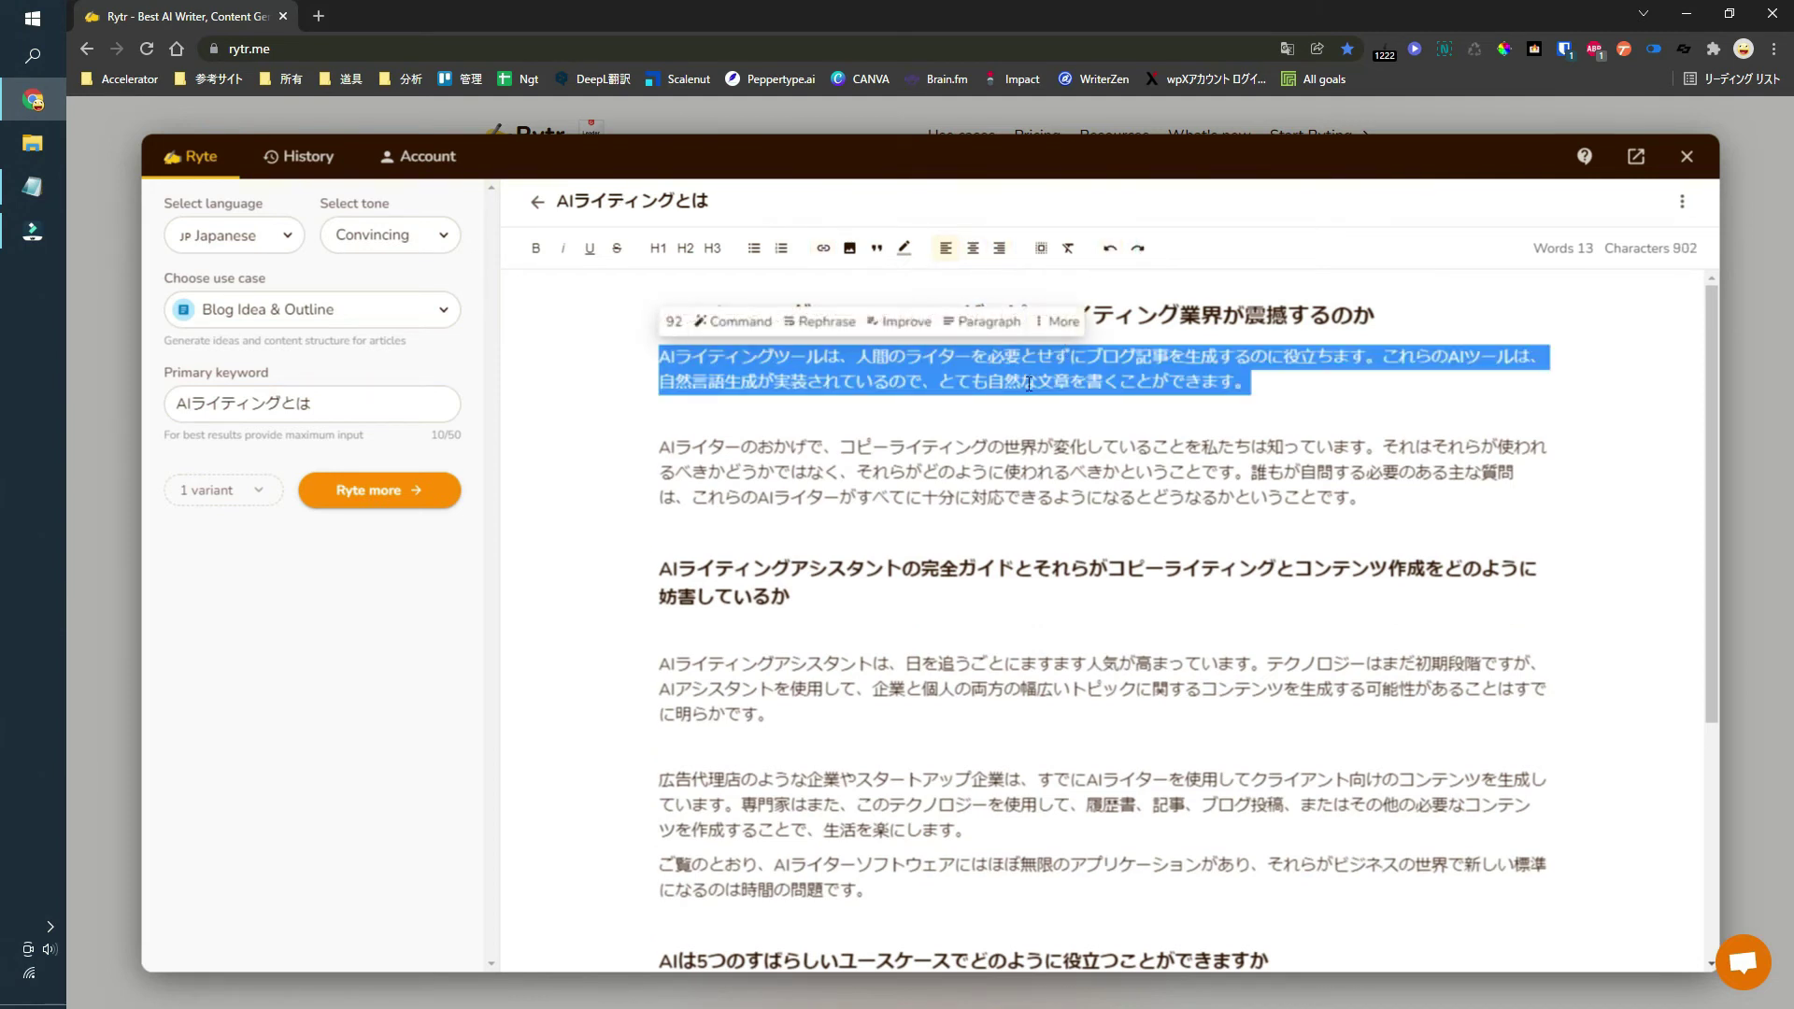
Step: Apply the Improve rewrite to the second paragraph under the first heading
left_click(899, 411)
triple_click(887, 446)
left_click(1065, 412)
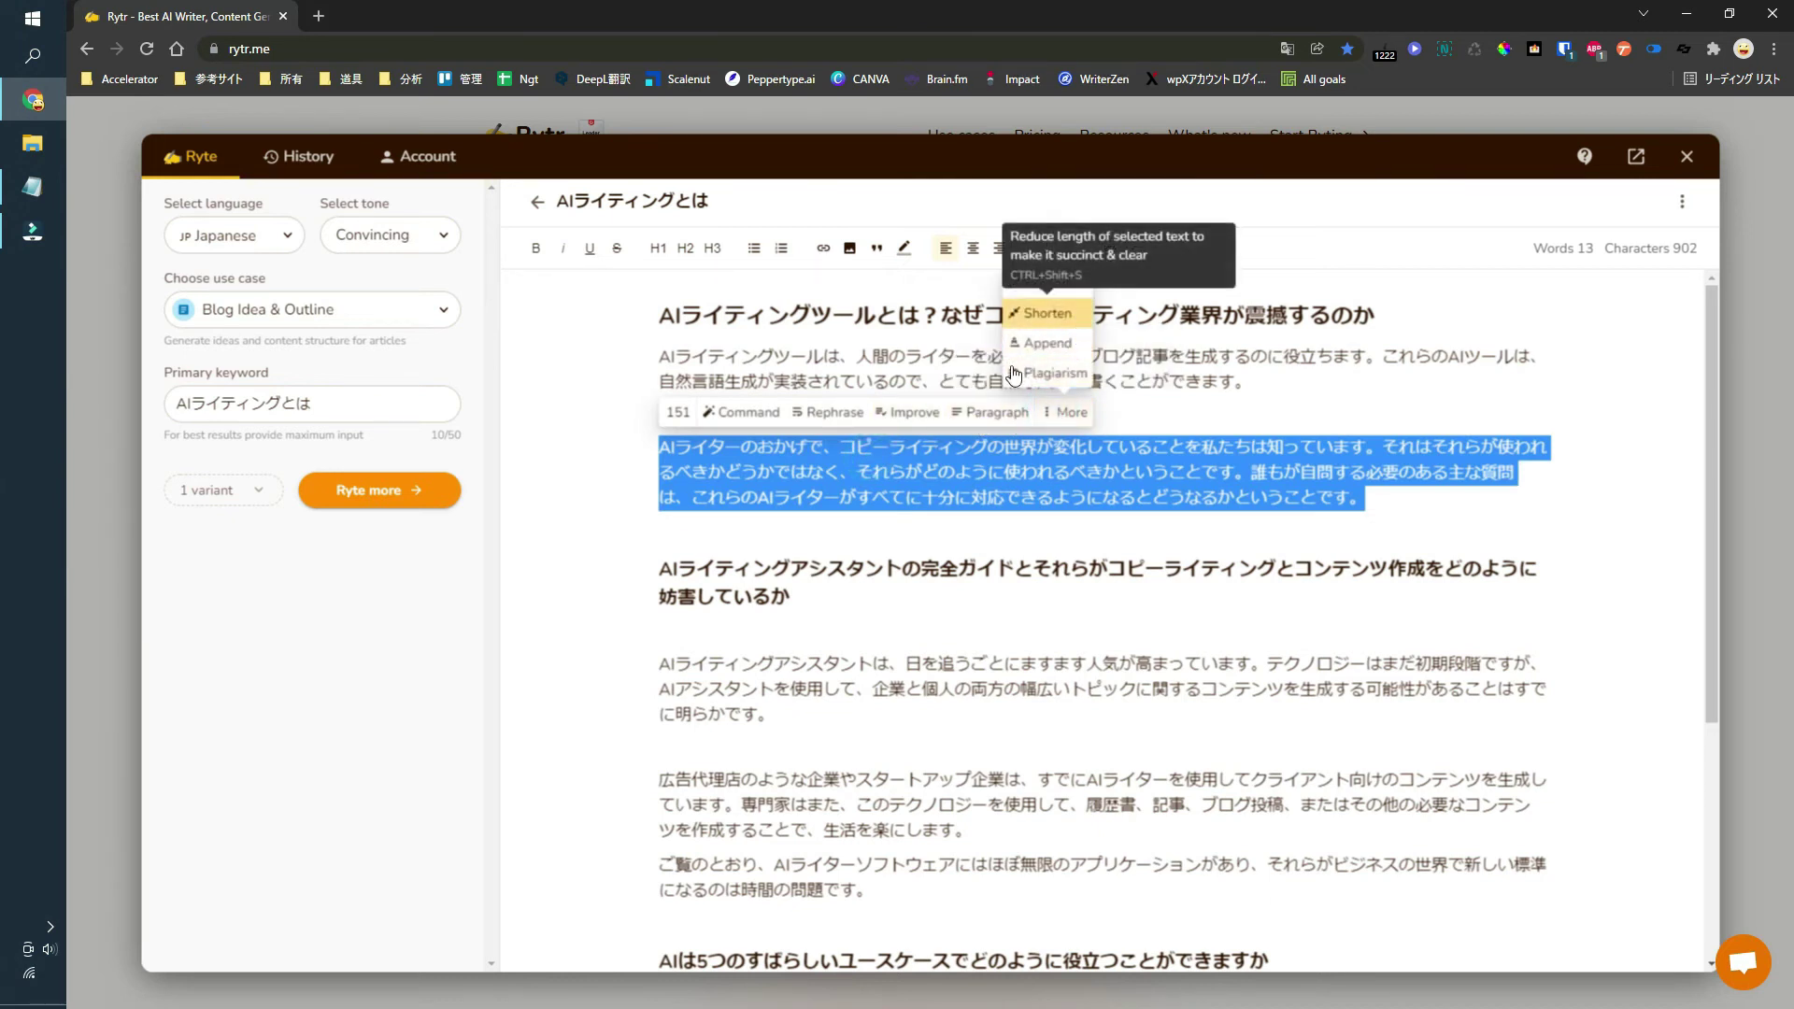
left_click(890, 425)
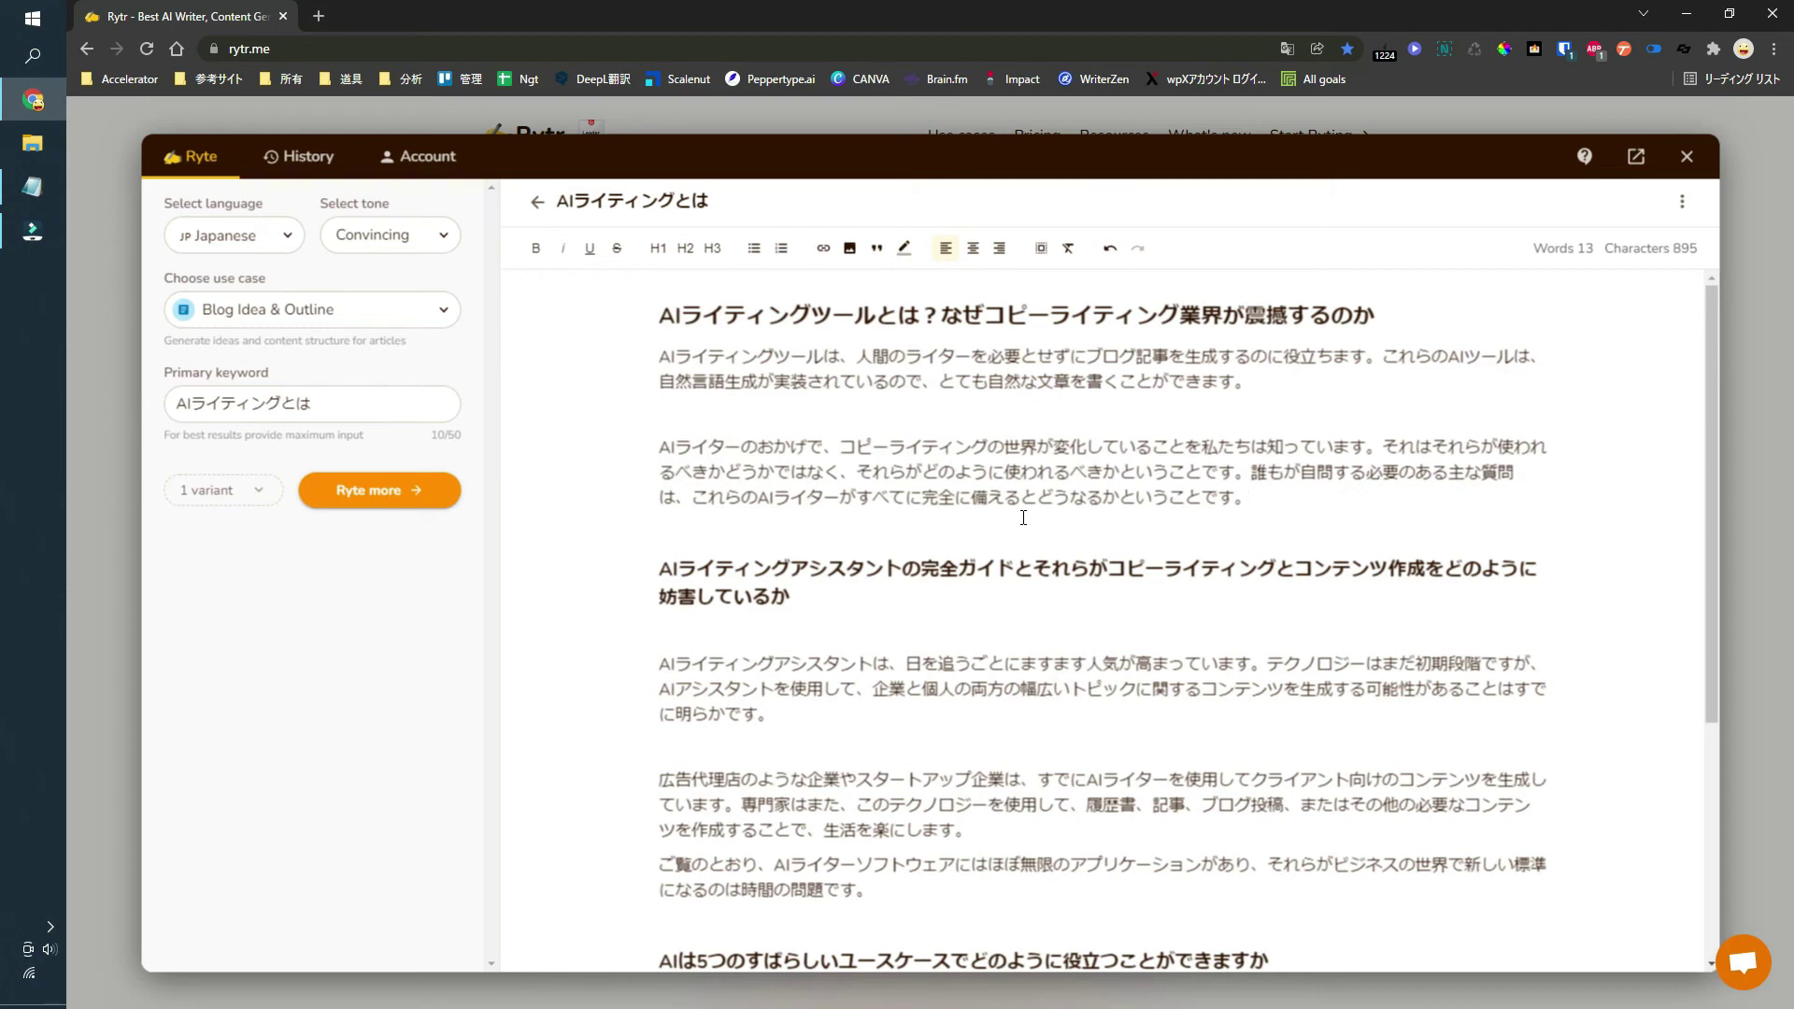
Step: Delete とウェブサイト from the last heading of the article
scroll(1023, 518, "down", 4)
left_click_drag(1068, 878, 605, 816)
left_click(944, 845)
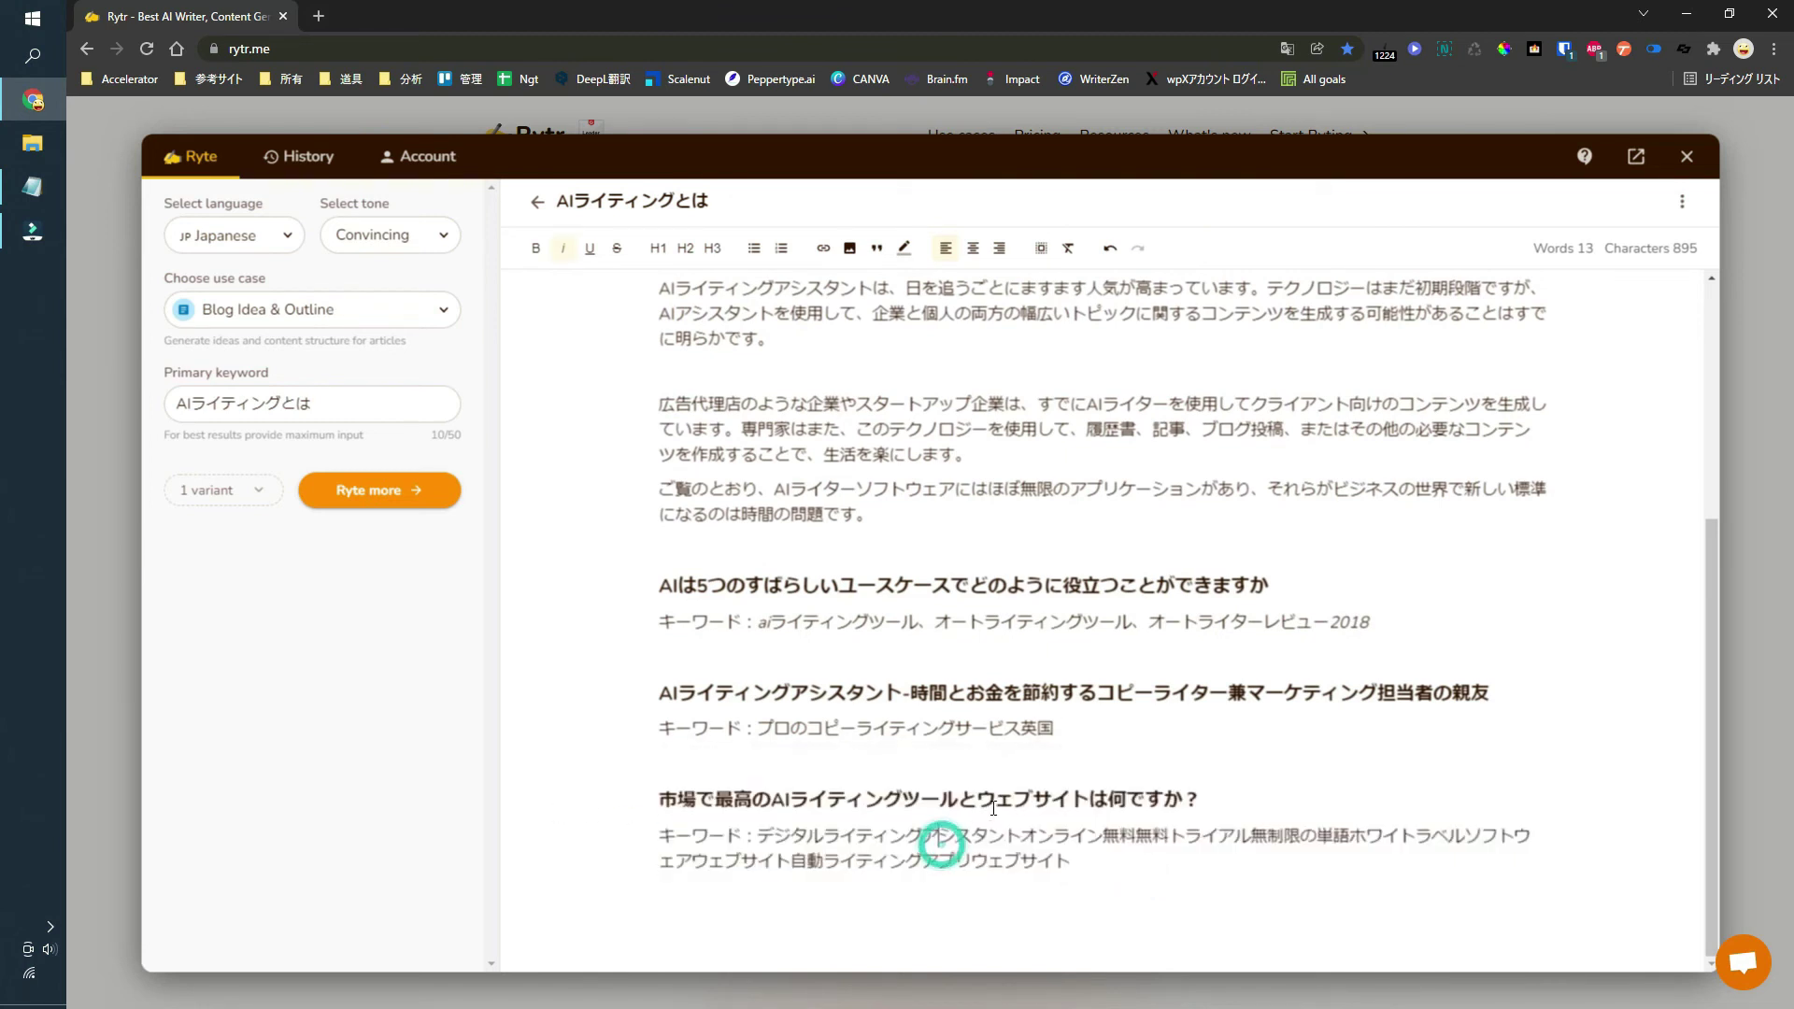
left_click_drag(959, 799, 1085, 789)
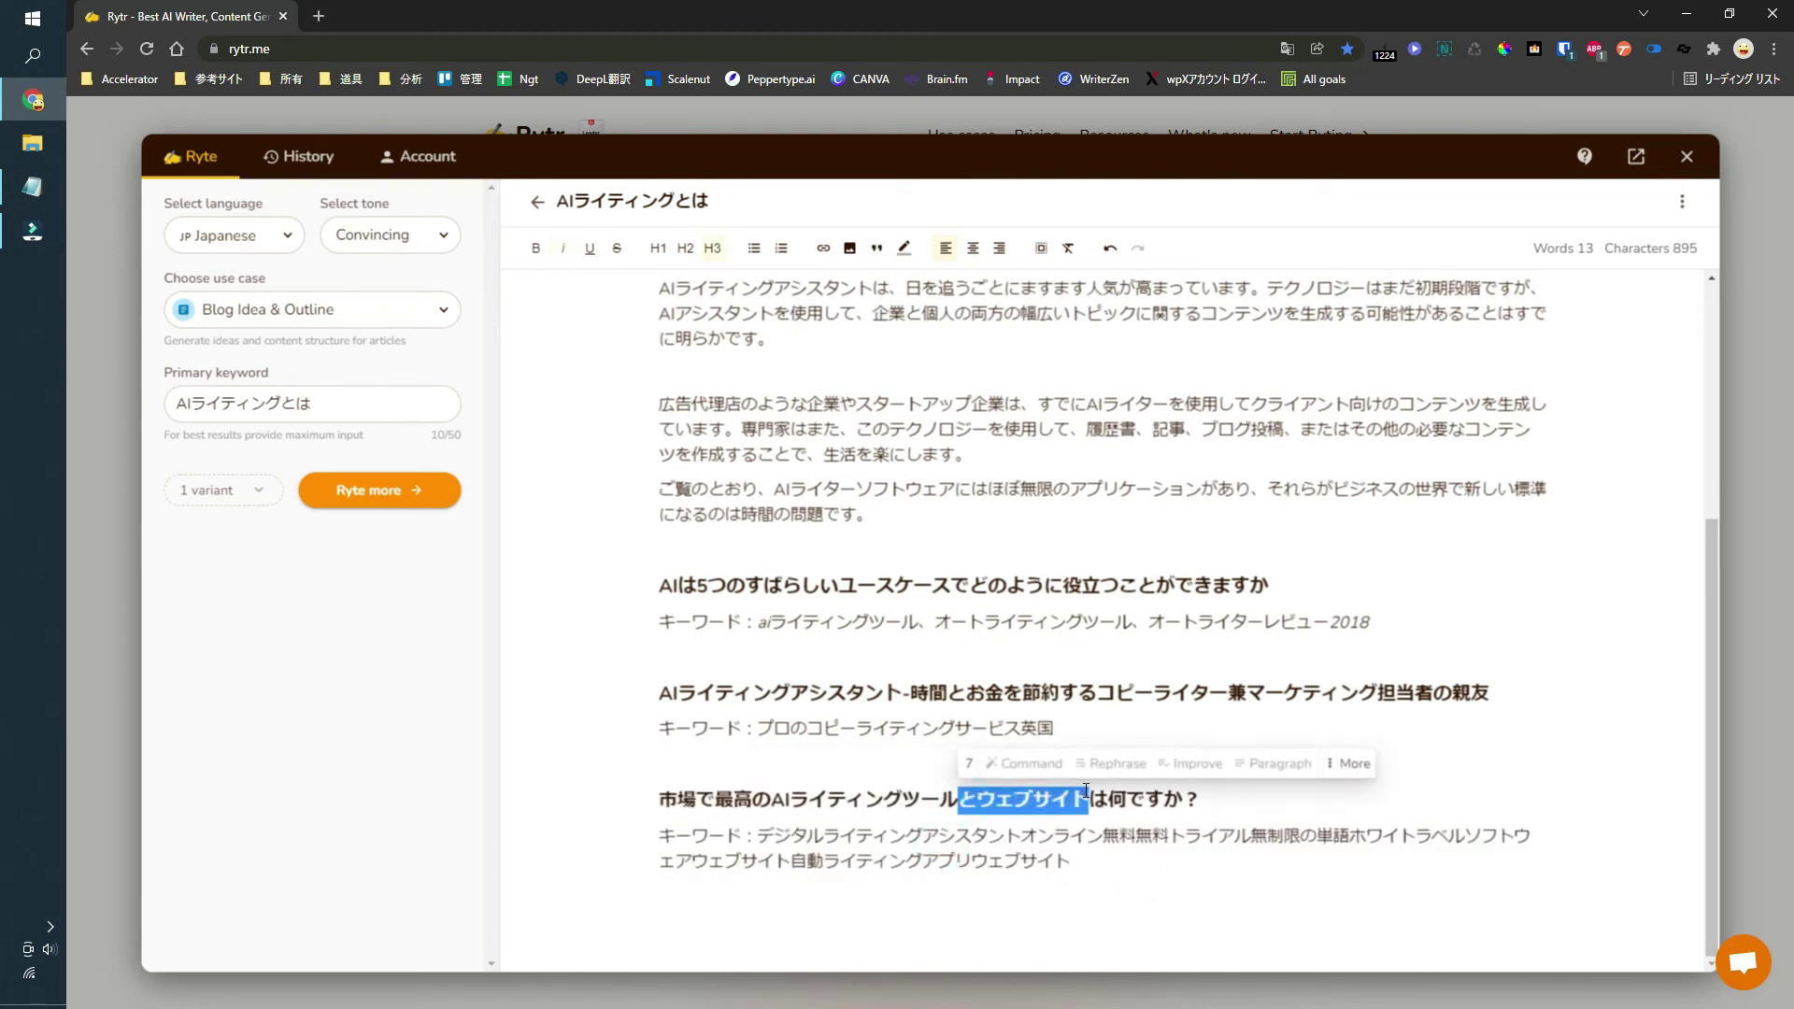
key("BackSpace")
Step: In the last heading's keyword line, replace デジタルライティングアシスタント with Rytr、 and delete アプリウェブサイト from the end
left_click(790, 834)
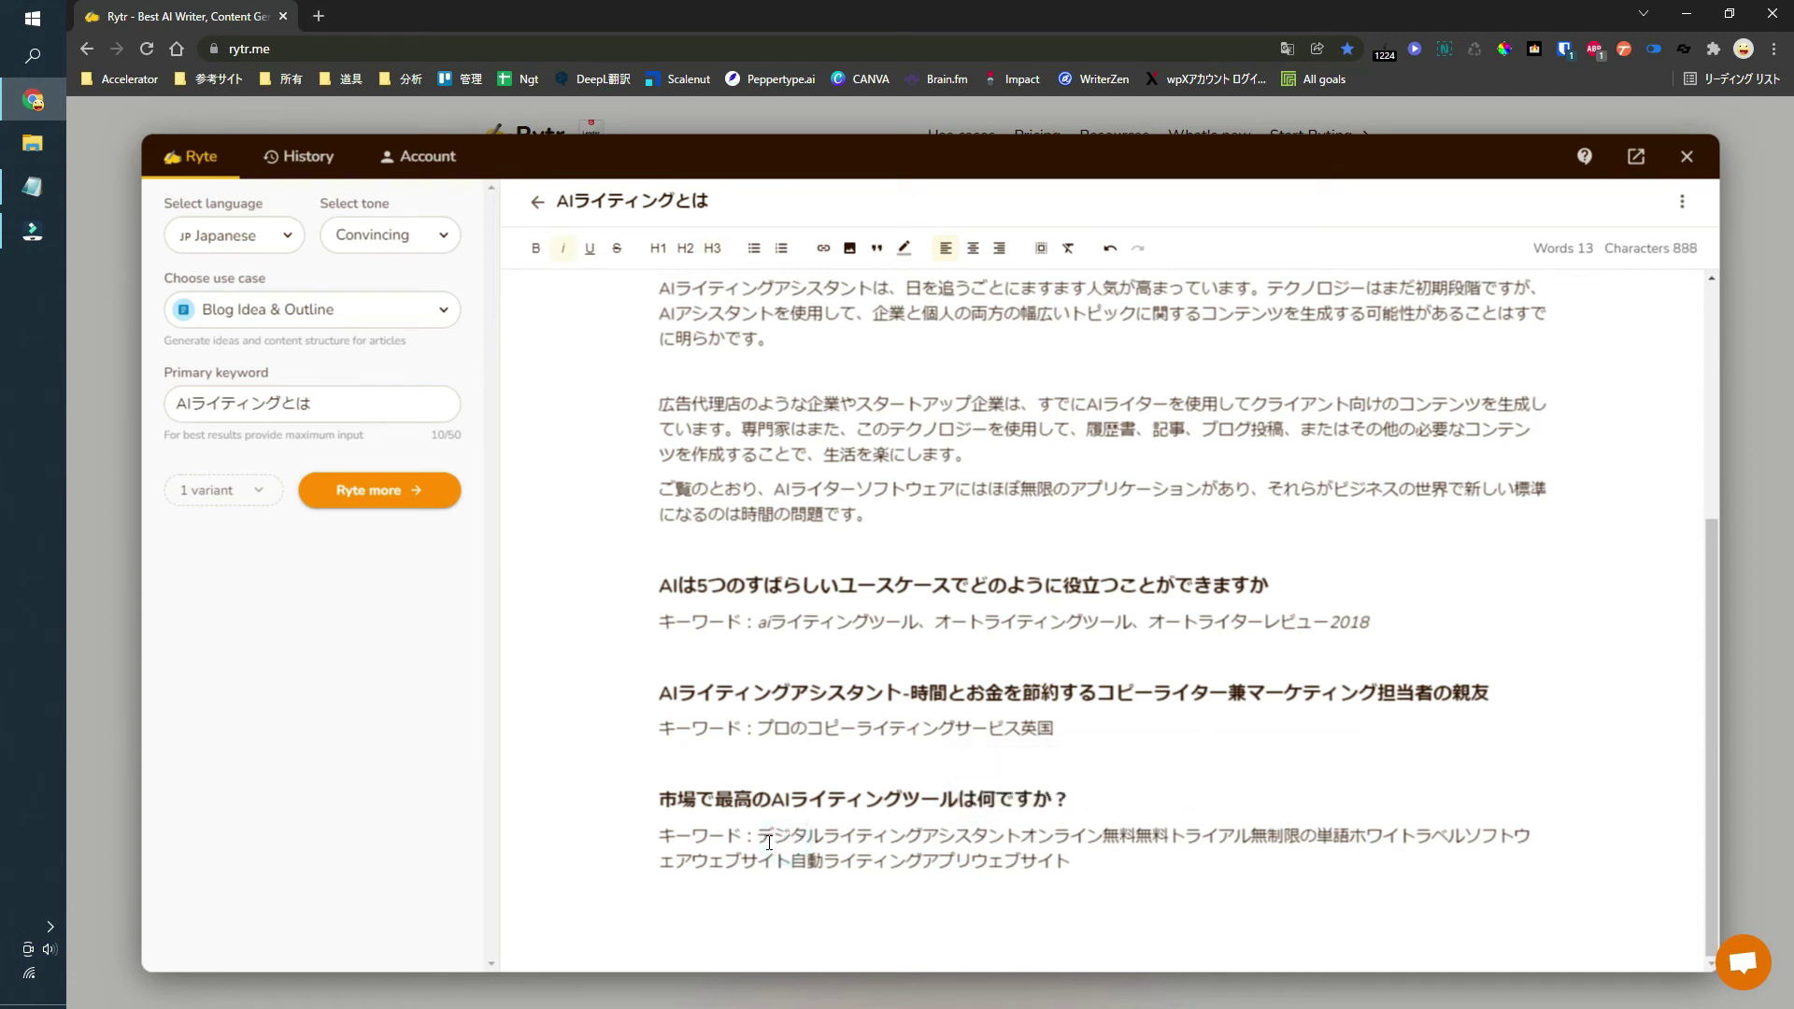
left_click_drag(761, 833, 1019, 822)
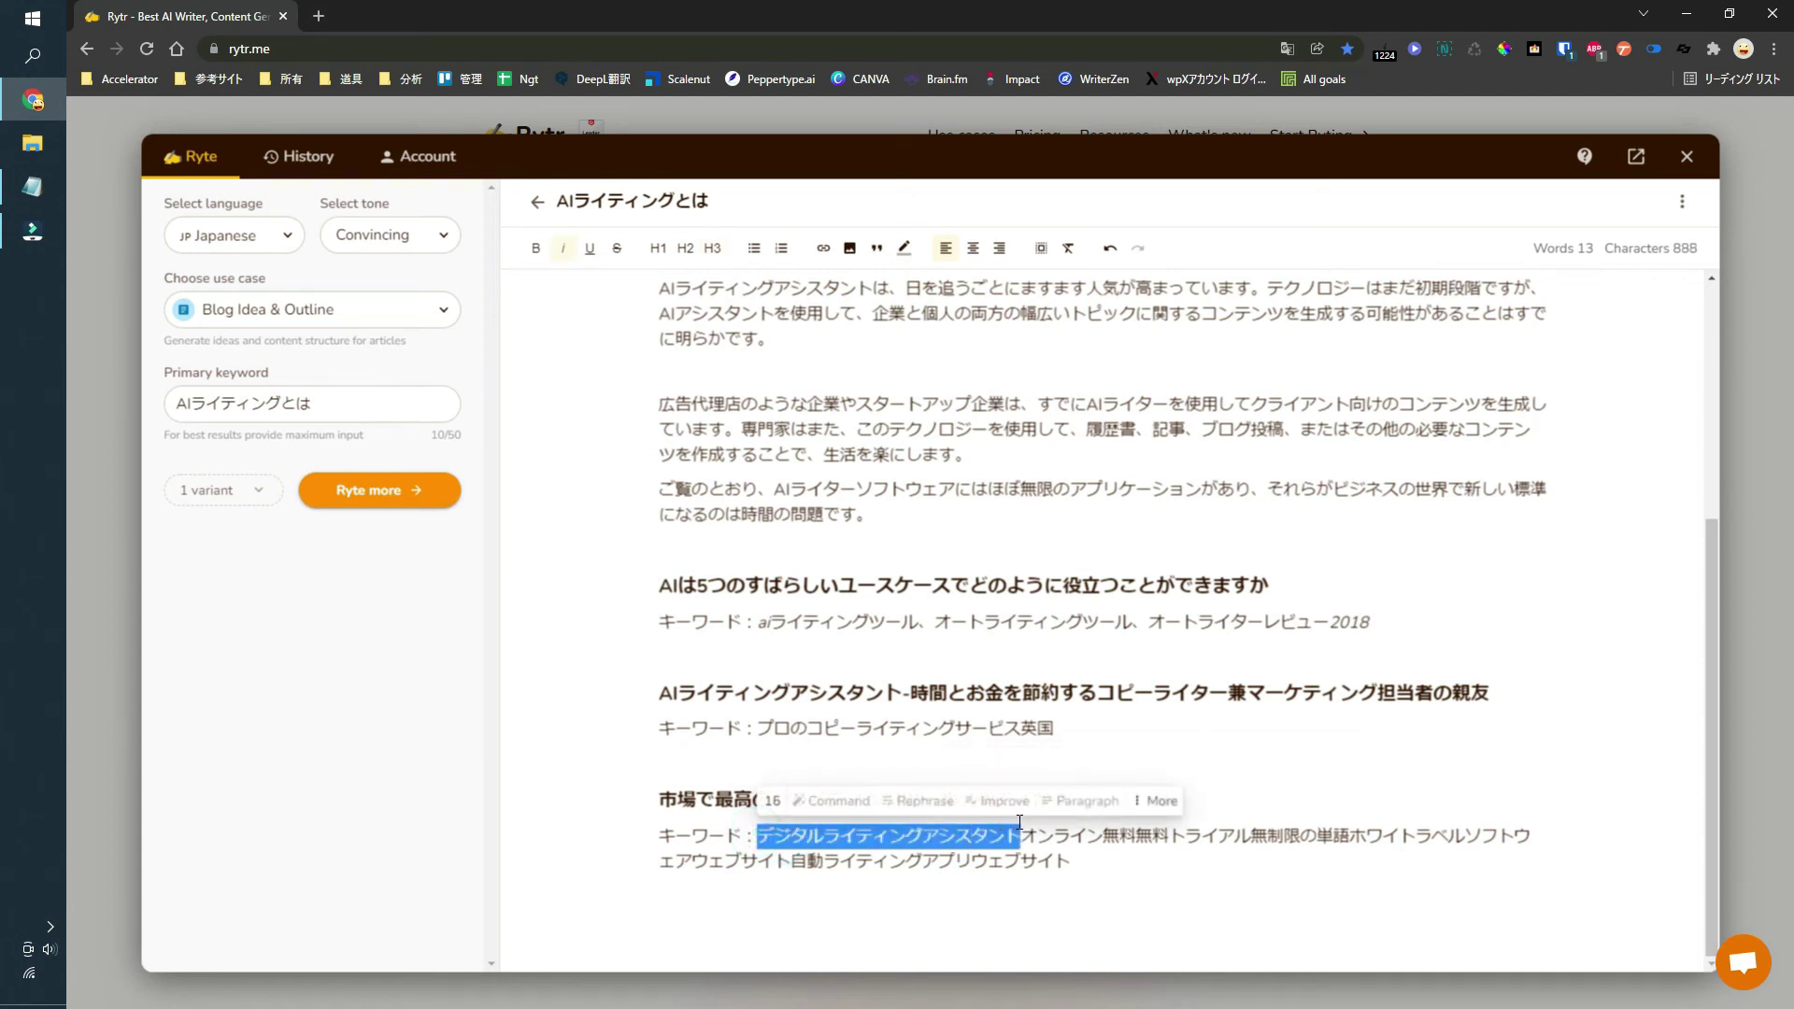
key("BackSpace")
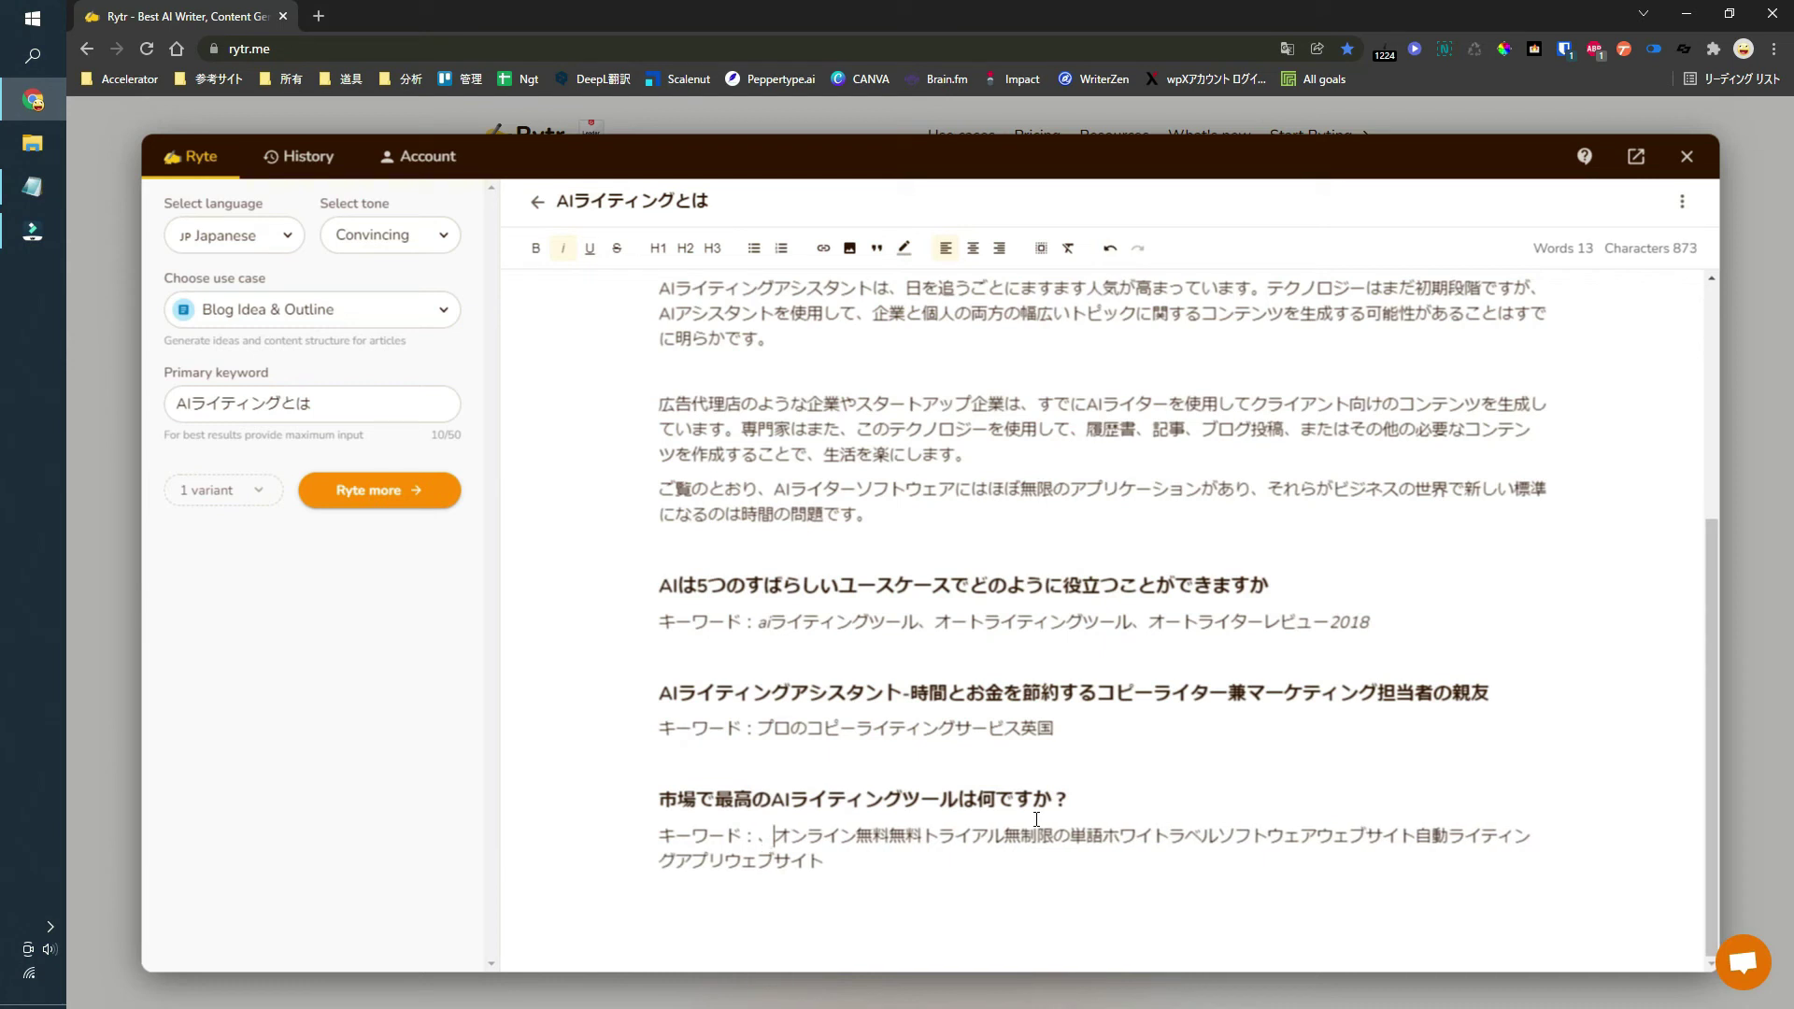
type("Rytr")
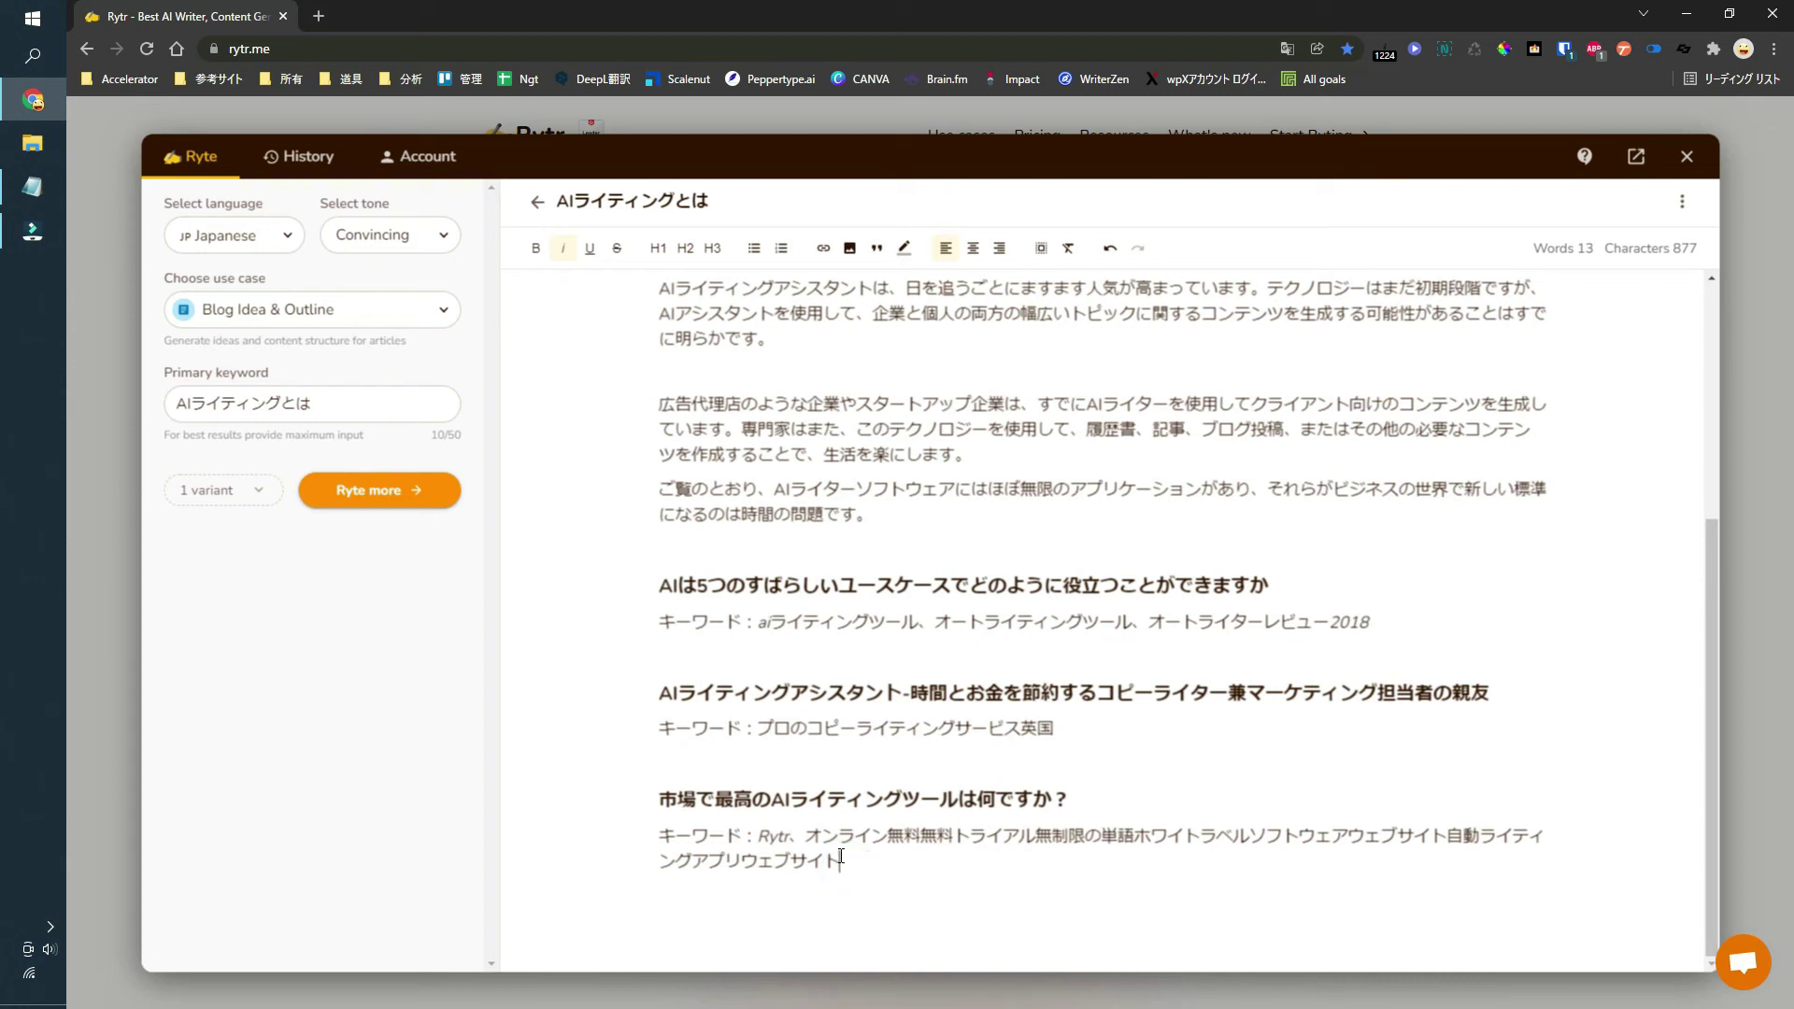
left_click_drag(841, 857, 698, 860)
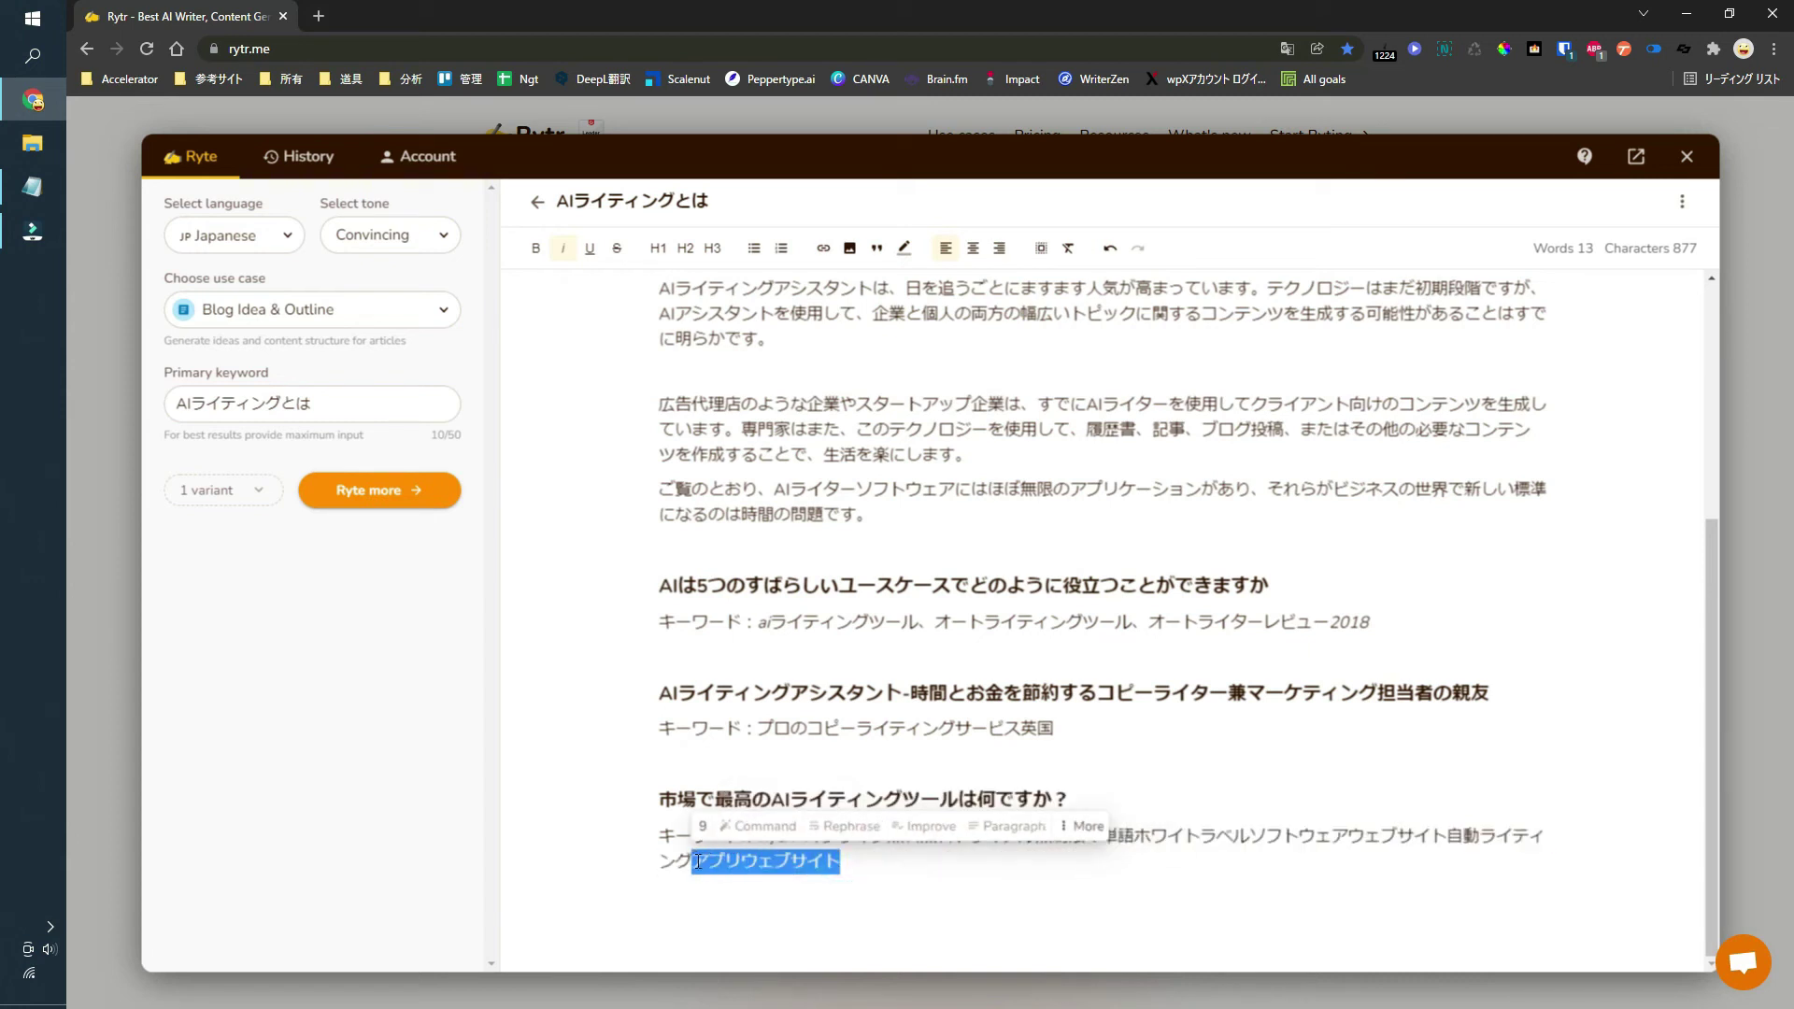
key("BackSpace")
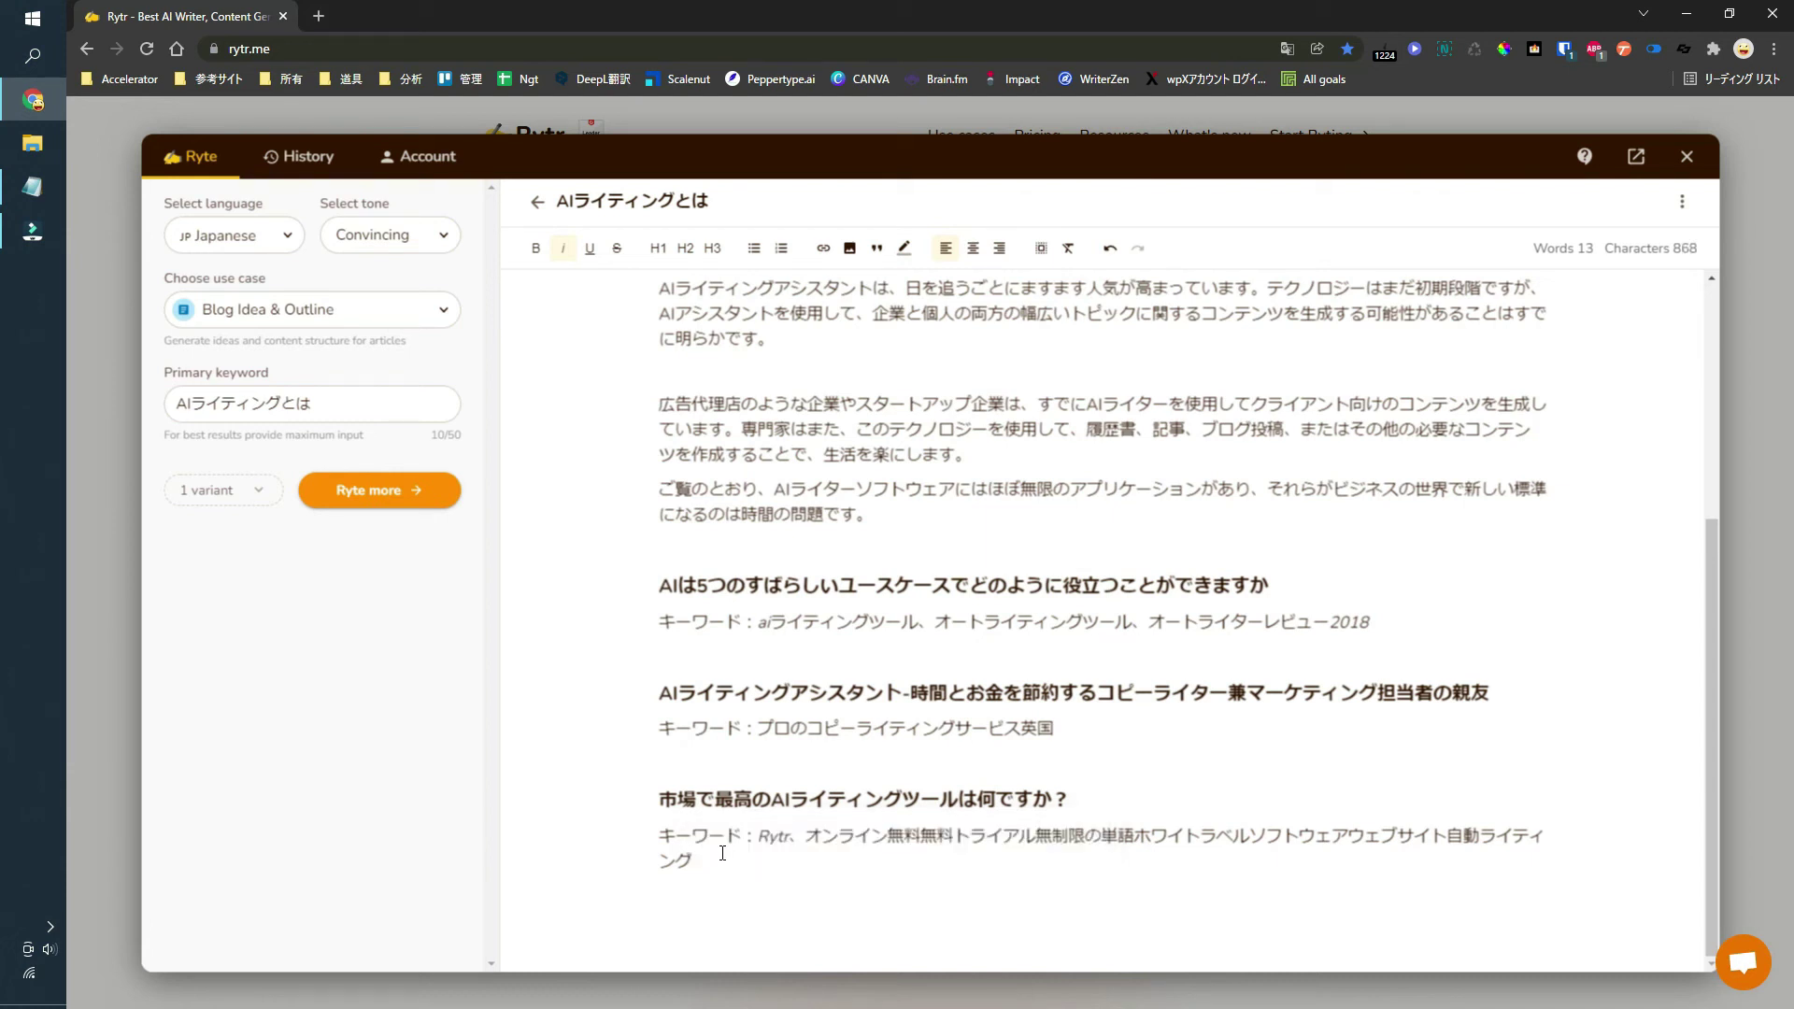
left_click_drag(768, 800, 967, 799)
left_click(990, 799)
left_click(857, 877)
left_click(790, 882)
left_click_drag(790, 836, 757, 835)
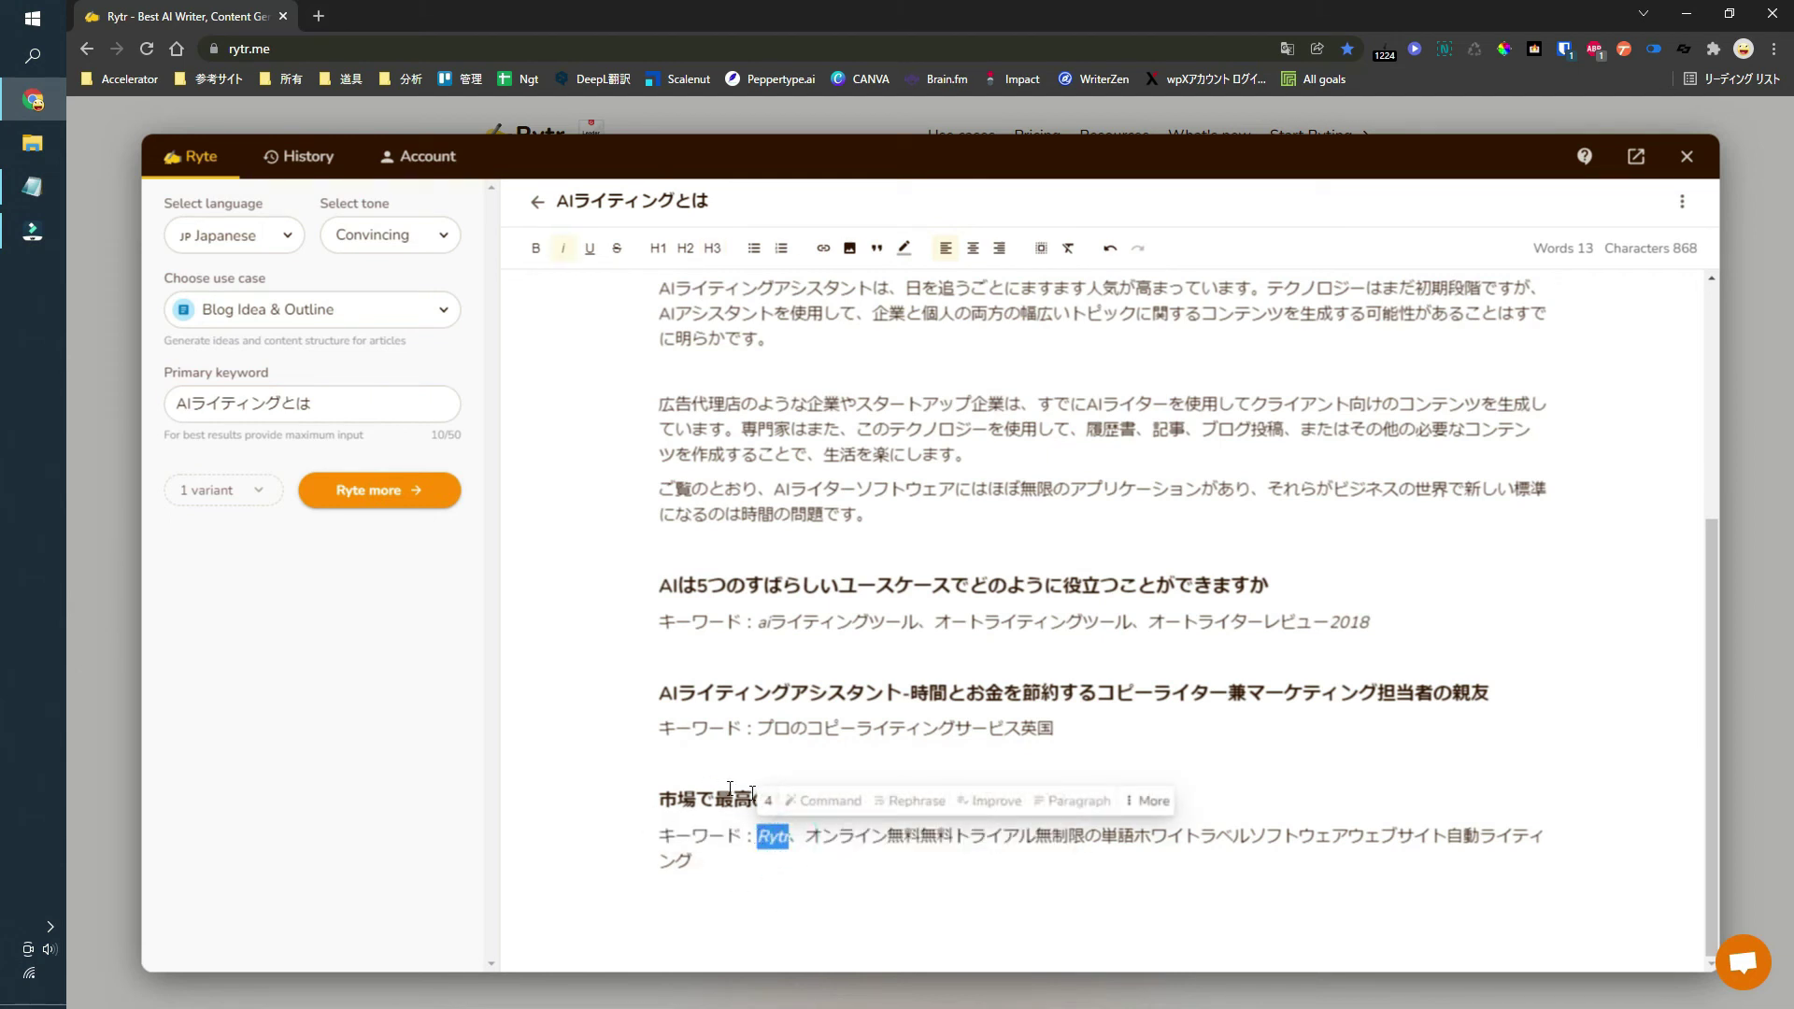
Step: Generate paragraphs from the article's last heading and its keyword line with the Paragraph command
left_click(785, 852)
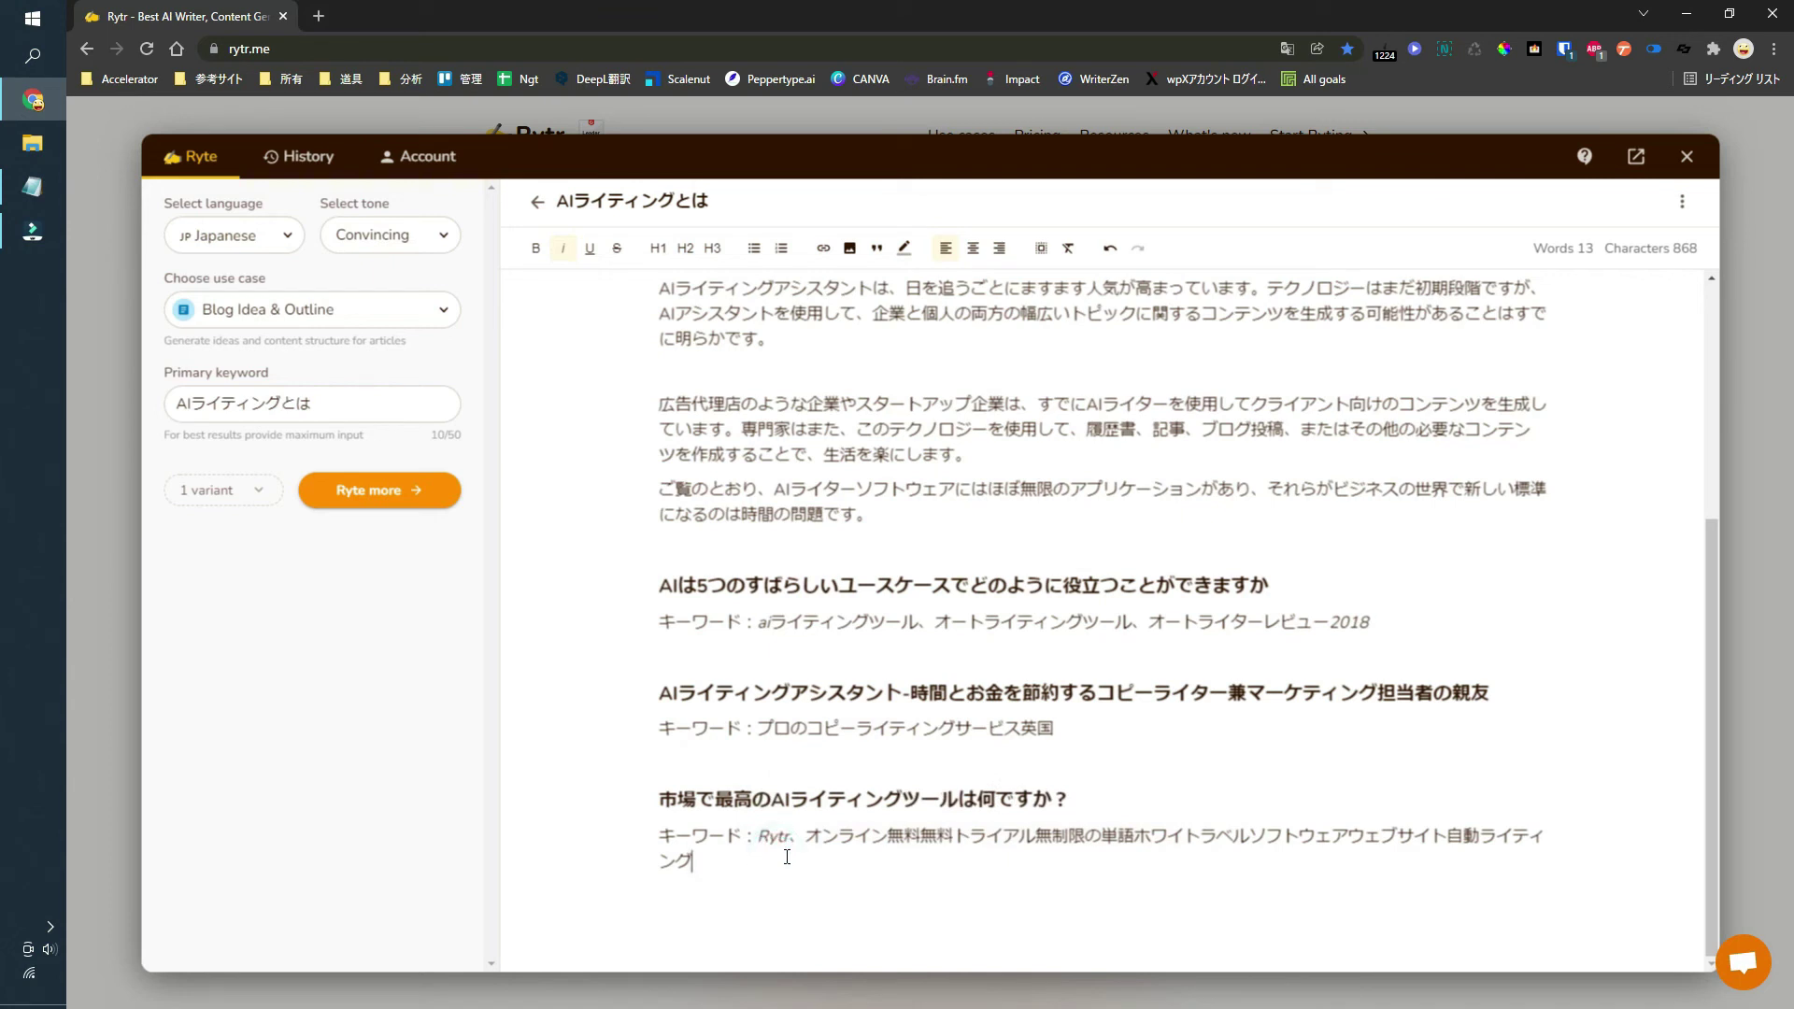
double_click(762, 837)
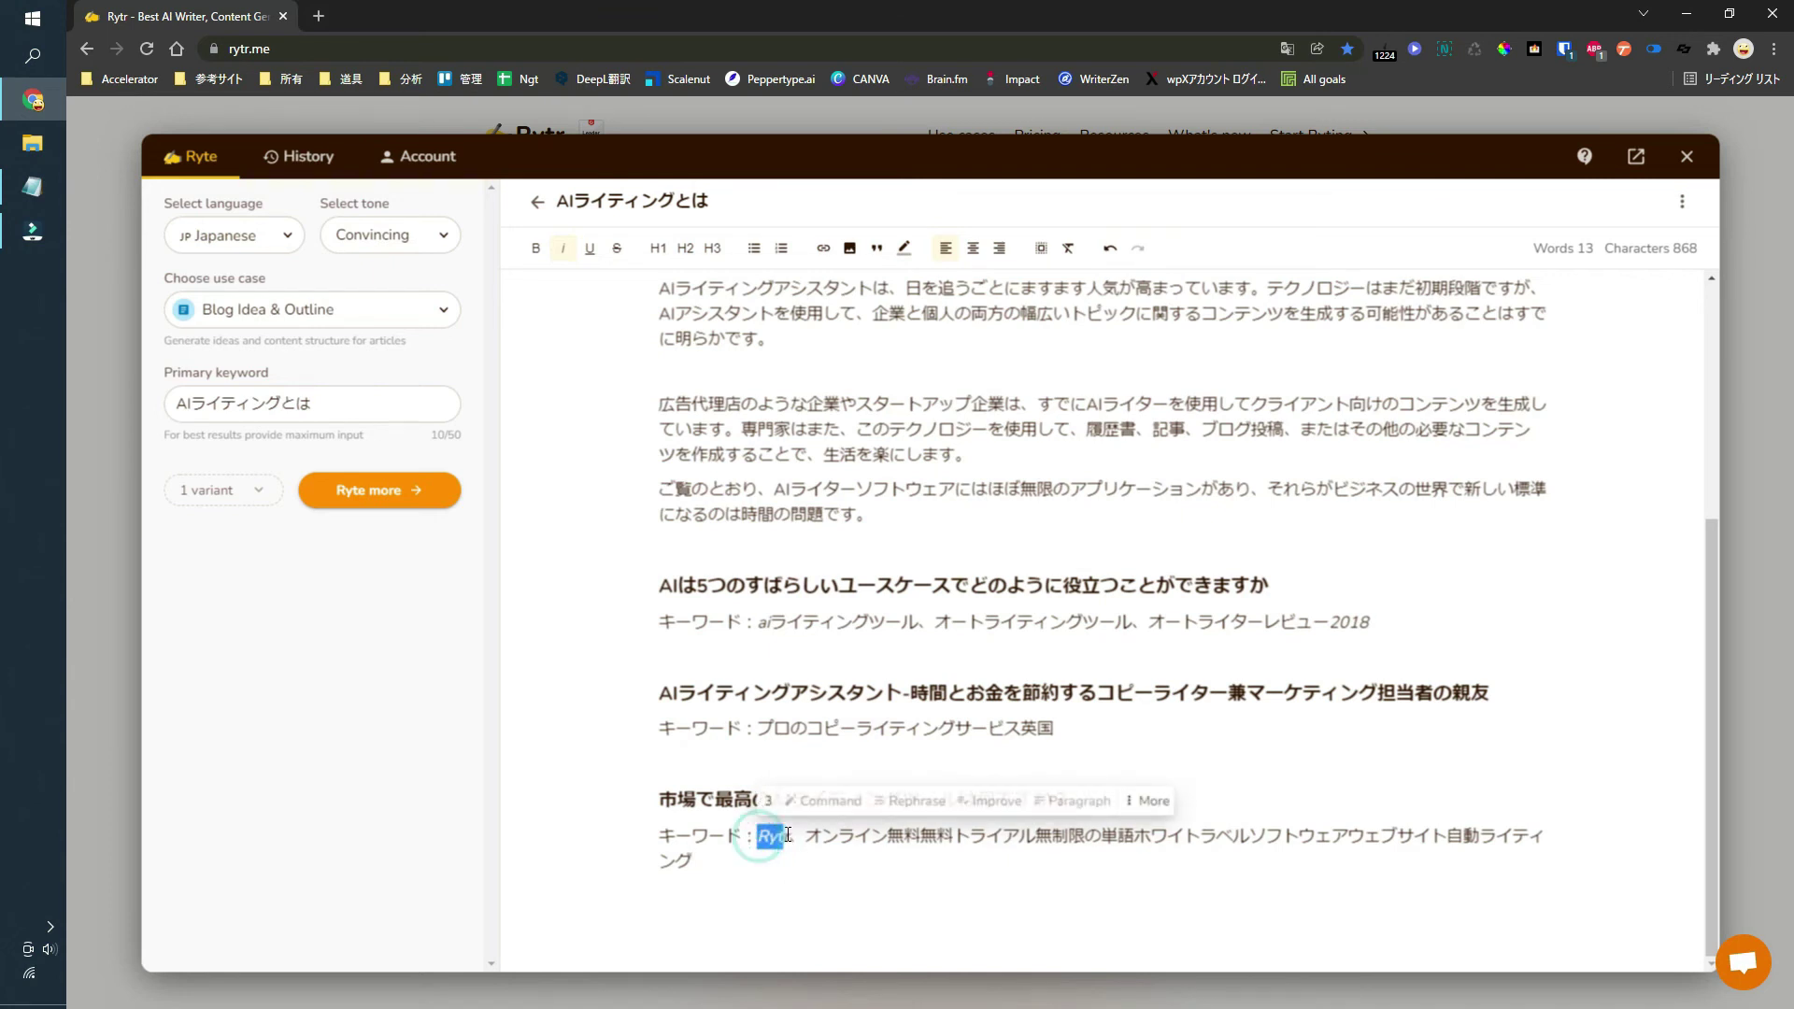
left_click_drag(775, 862, 627, 801)
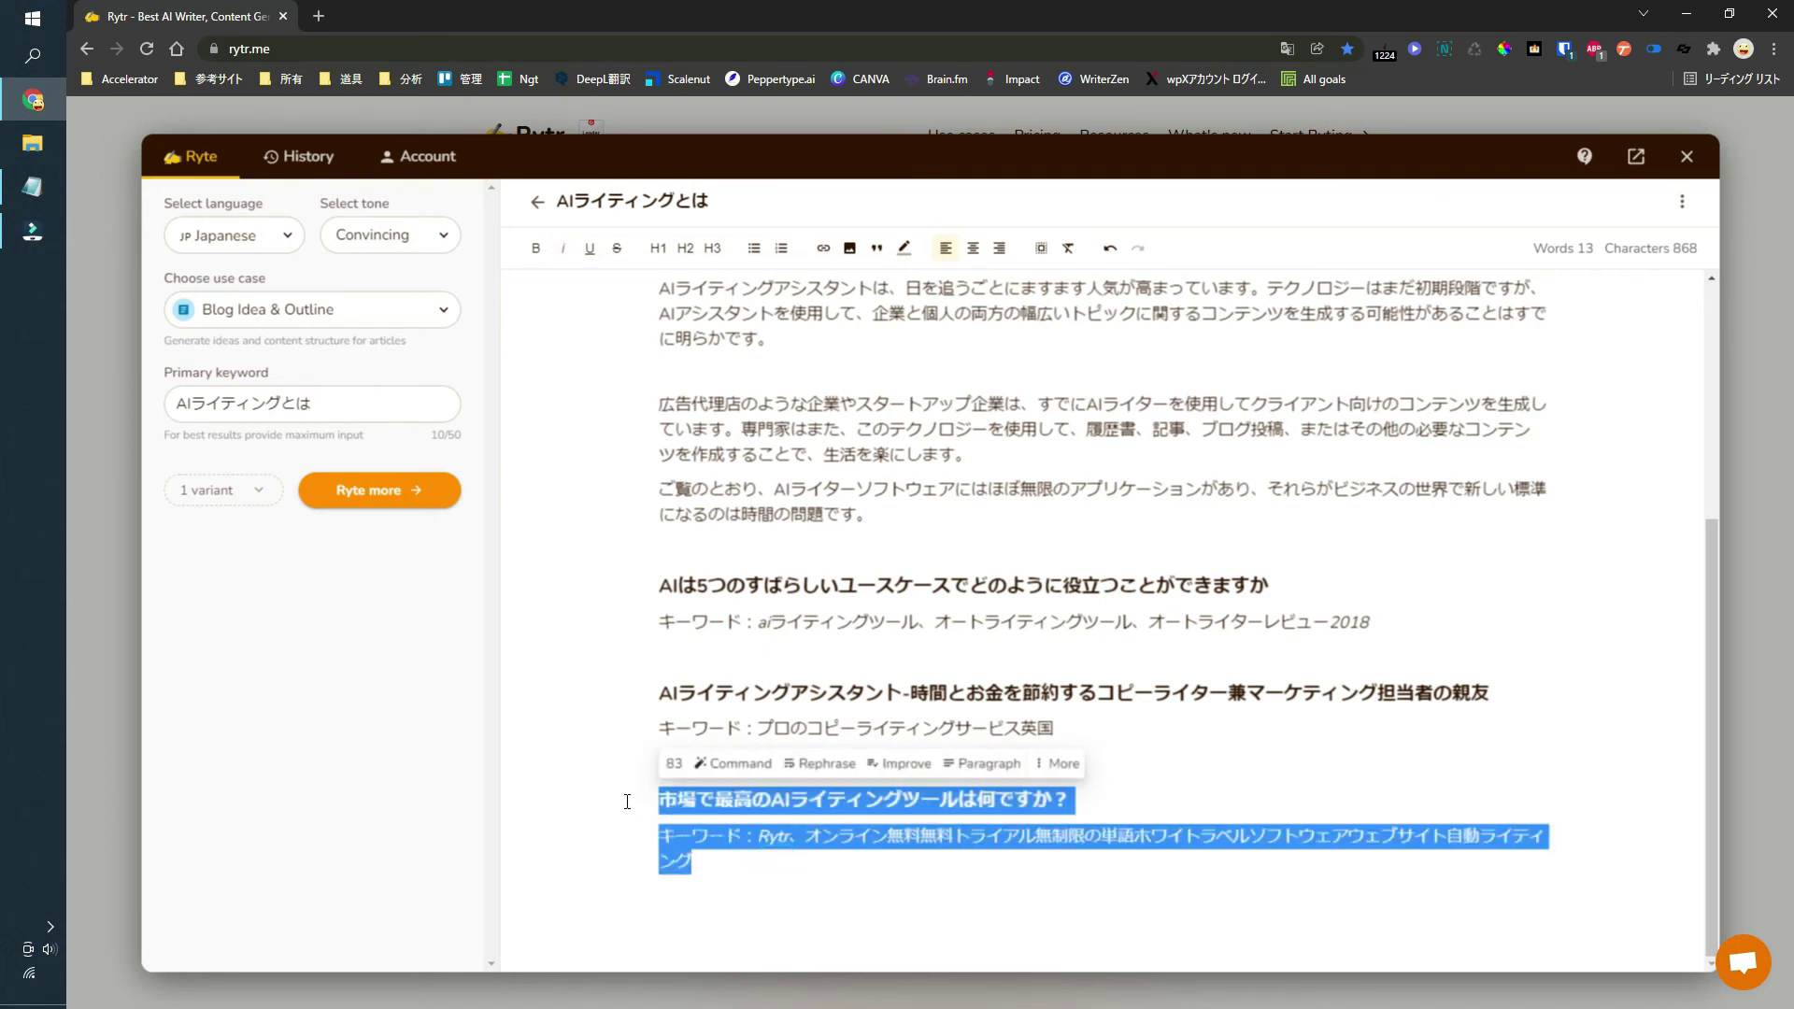
left_click(983, 763)
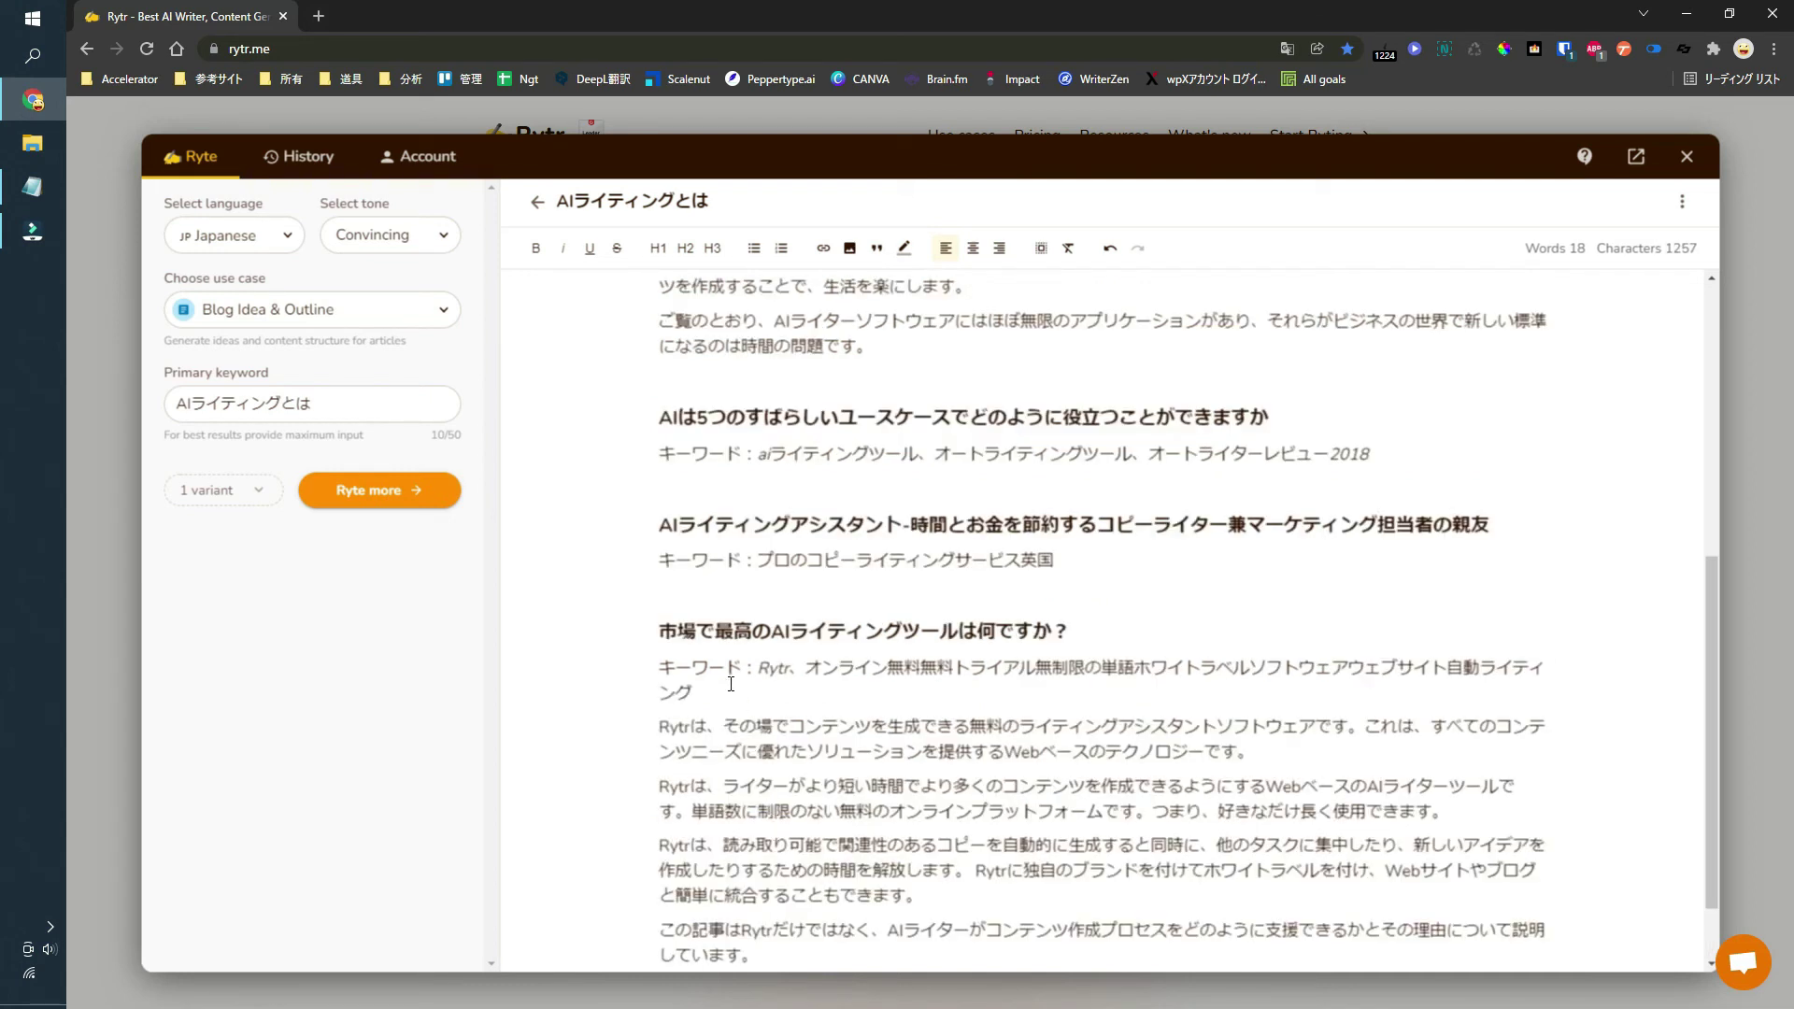
Step: Delete the keyword line under the last heading and look over the generated text and the rest of the article
triple_click(730, 684)
key("BackSpace")
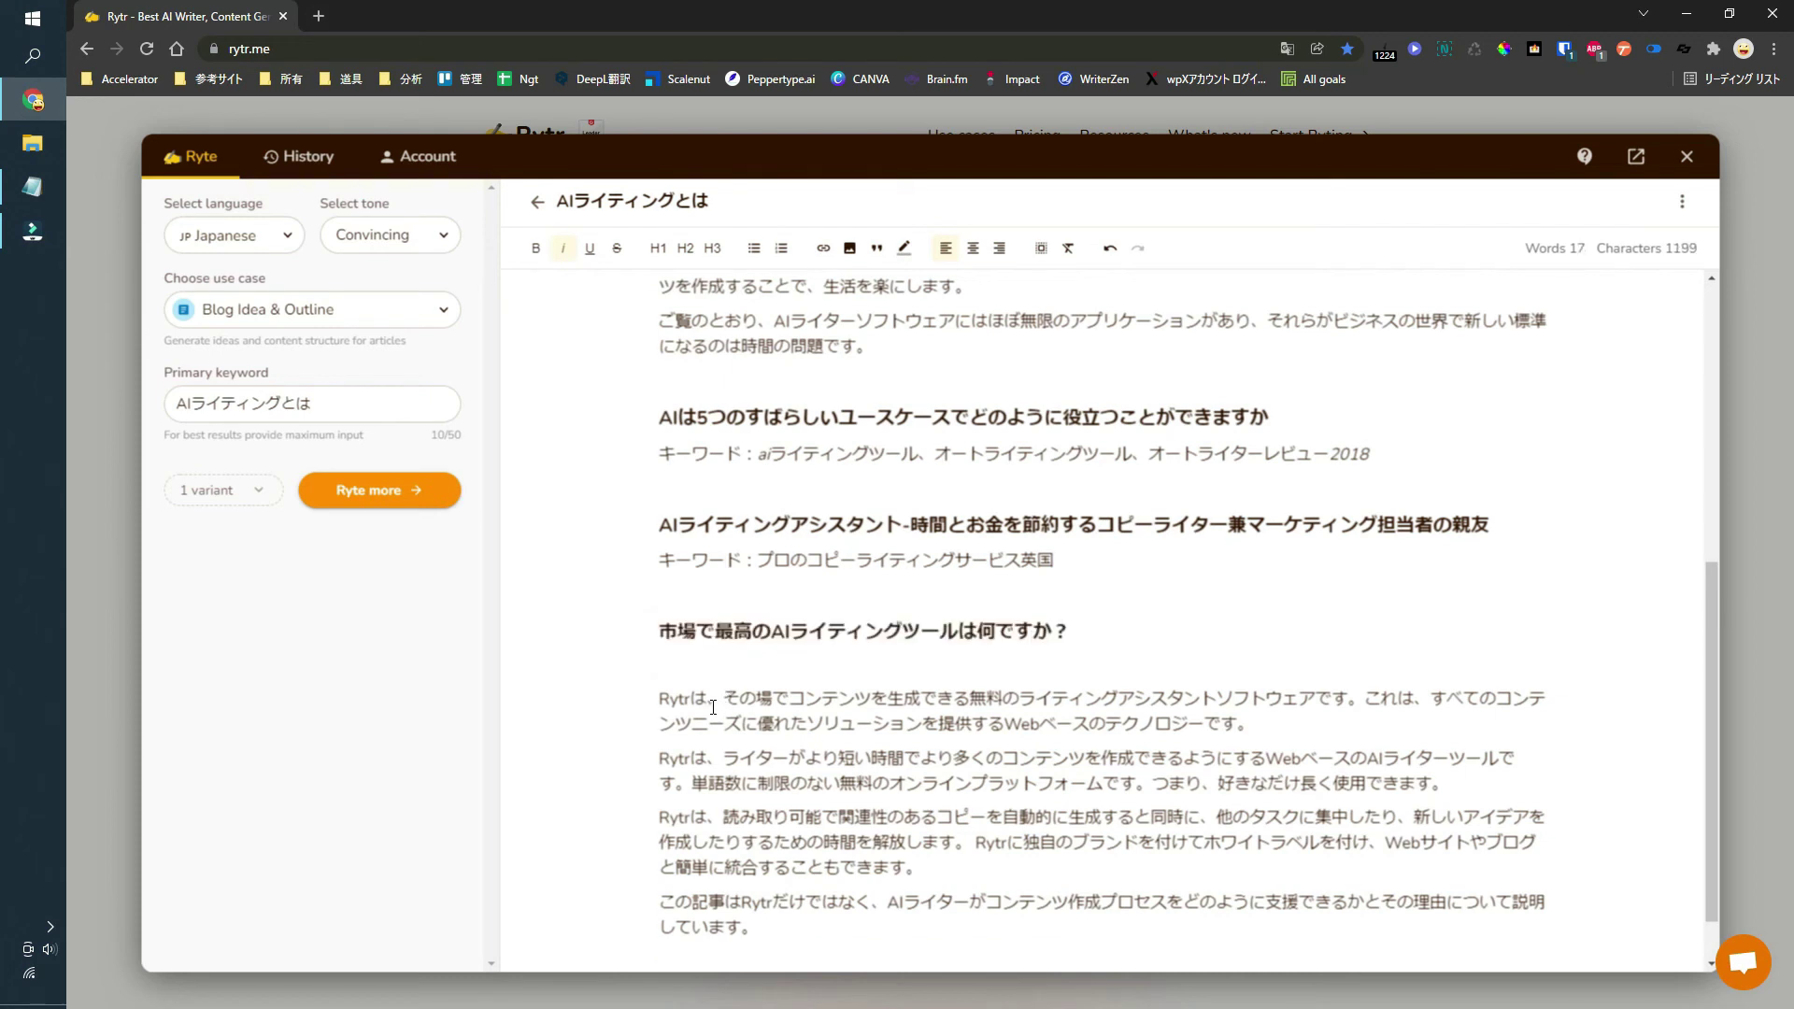
left_click_drag(660, 699, 1371, 698)
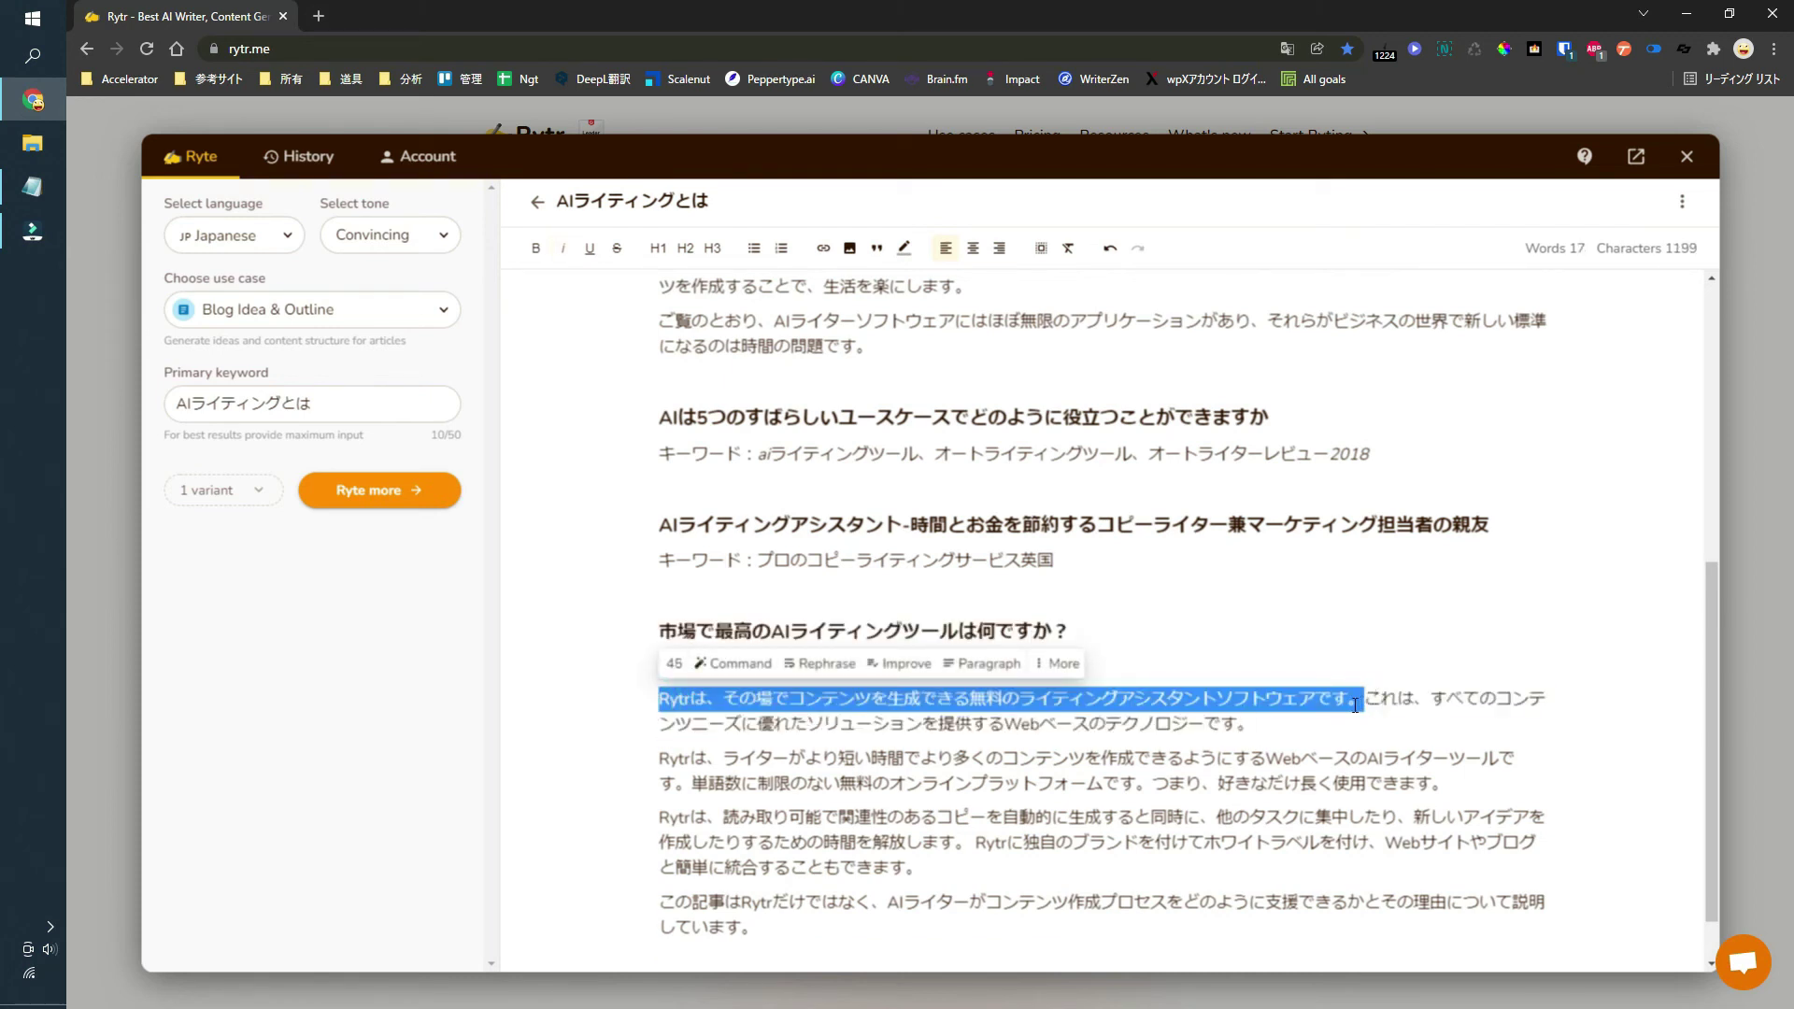
left_click(902, 632)
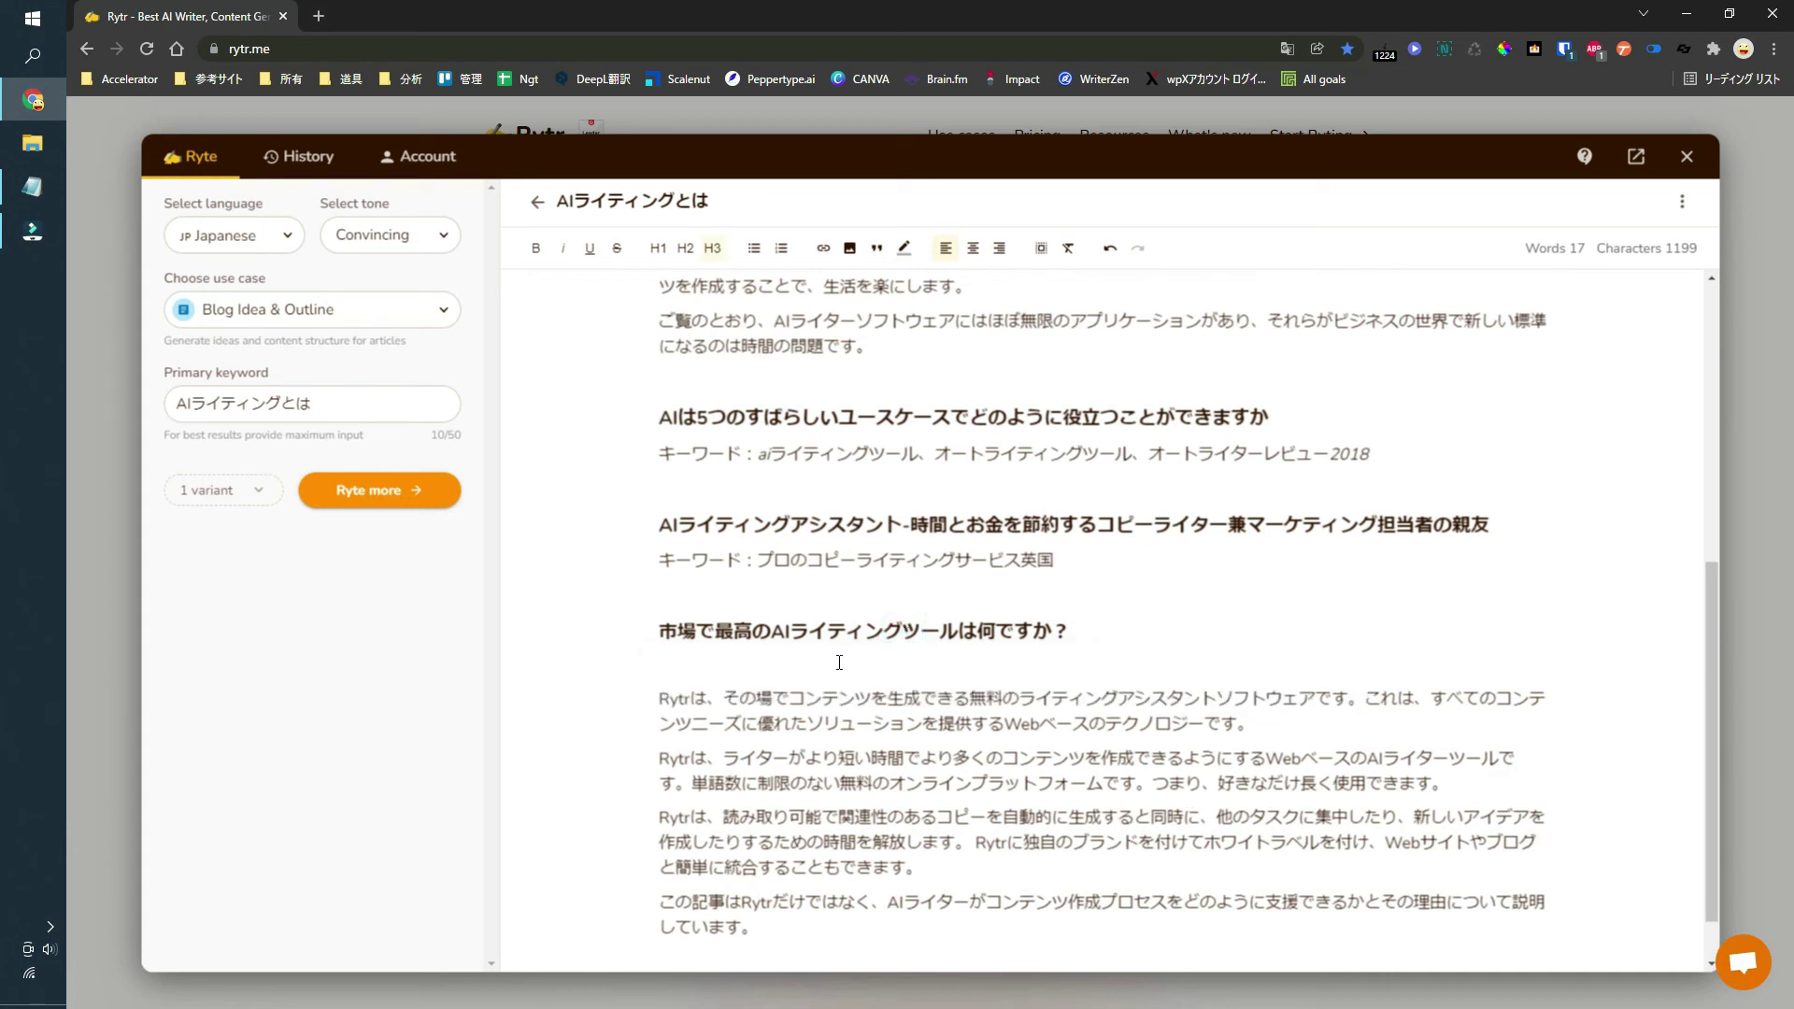
left_click(1080, 551)
scroll(1083, 624, "up", 5)
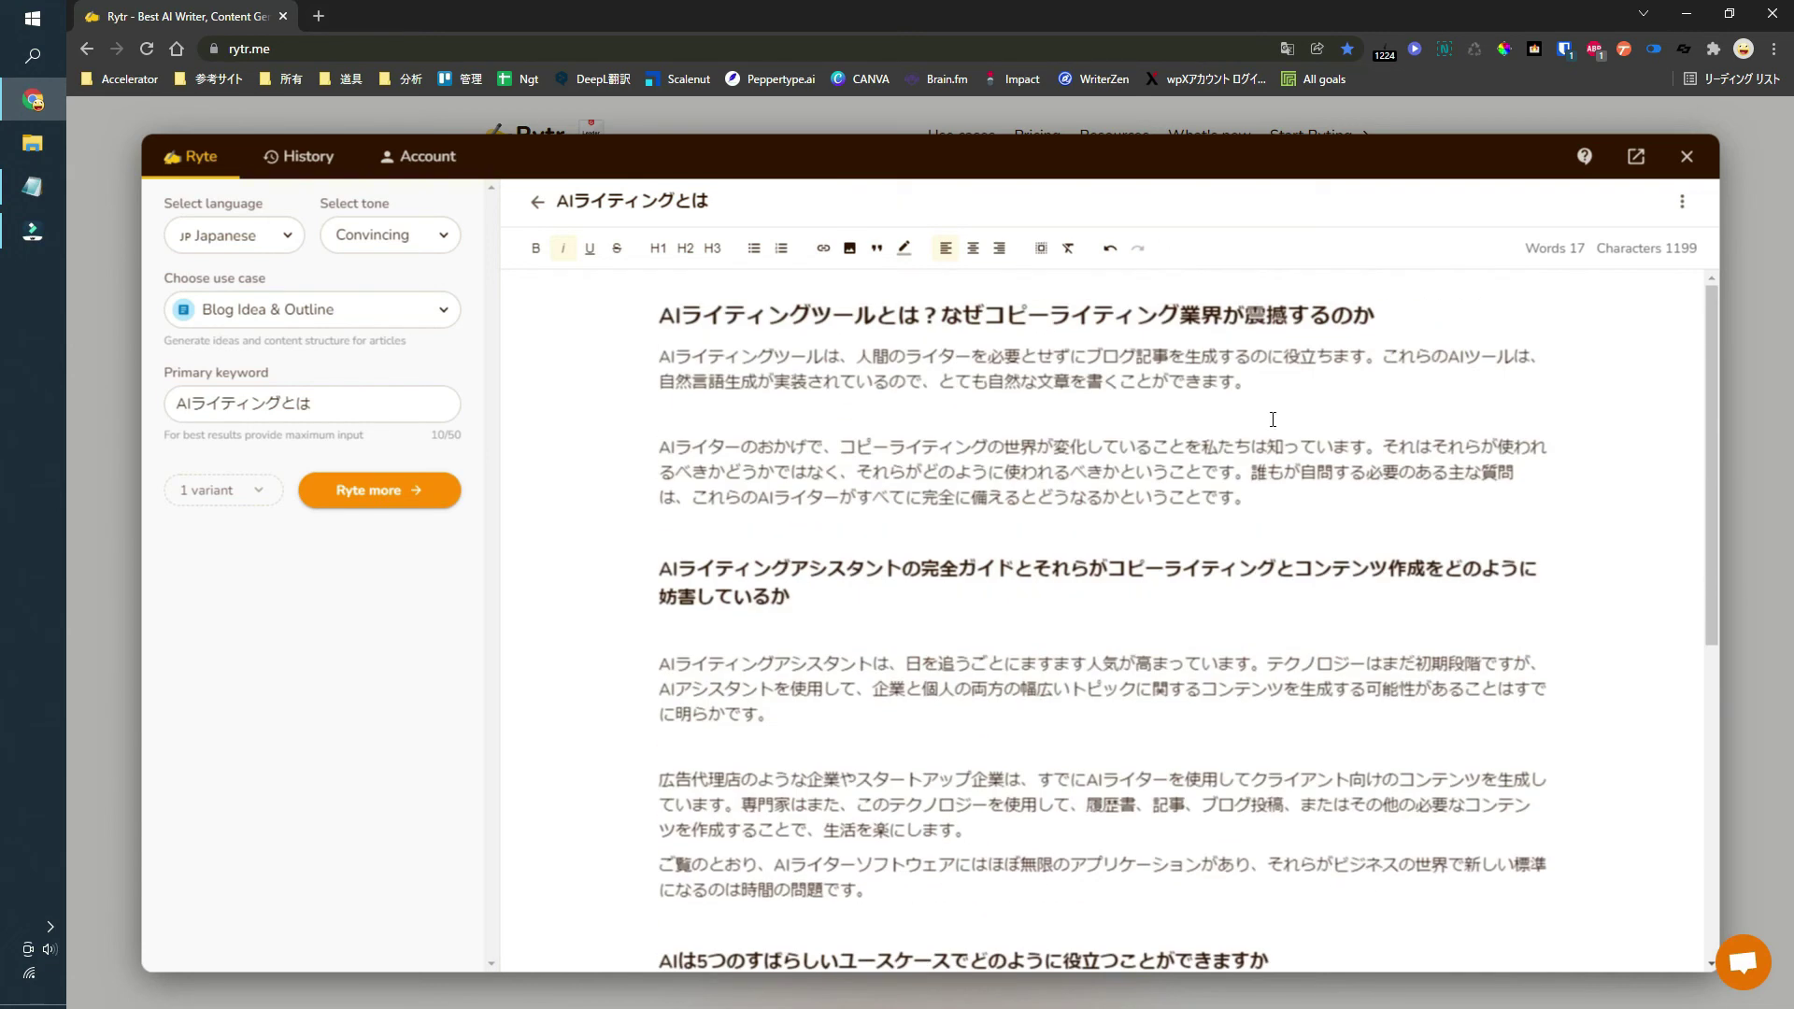
Step: Close the writing editor and compare the Saver and Unlimited plans' character limits and prices on the Rytr homepage
left_click(1687, 156)
left_click_drag(1790, 169, 1731, 887)
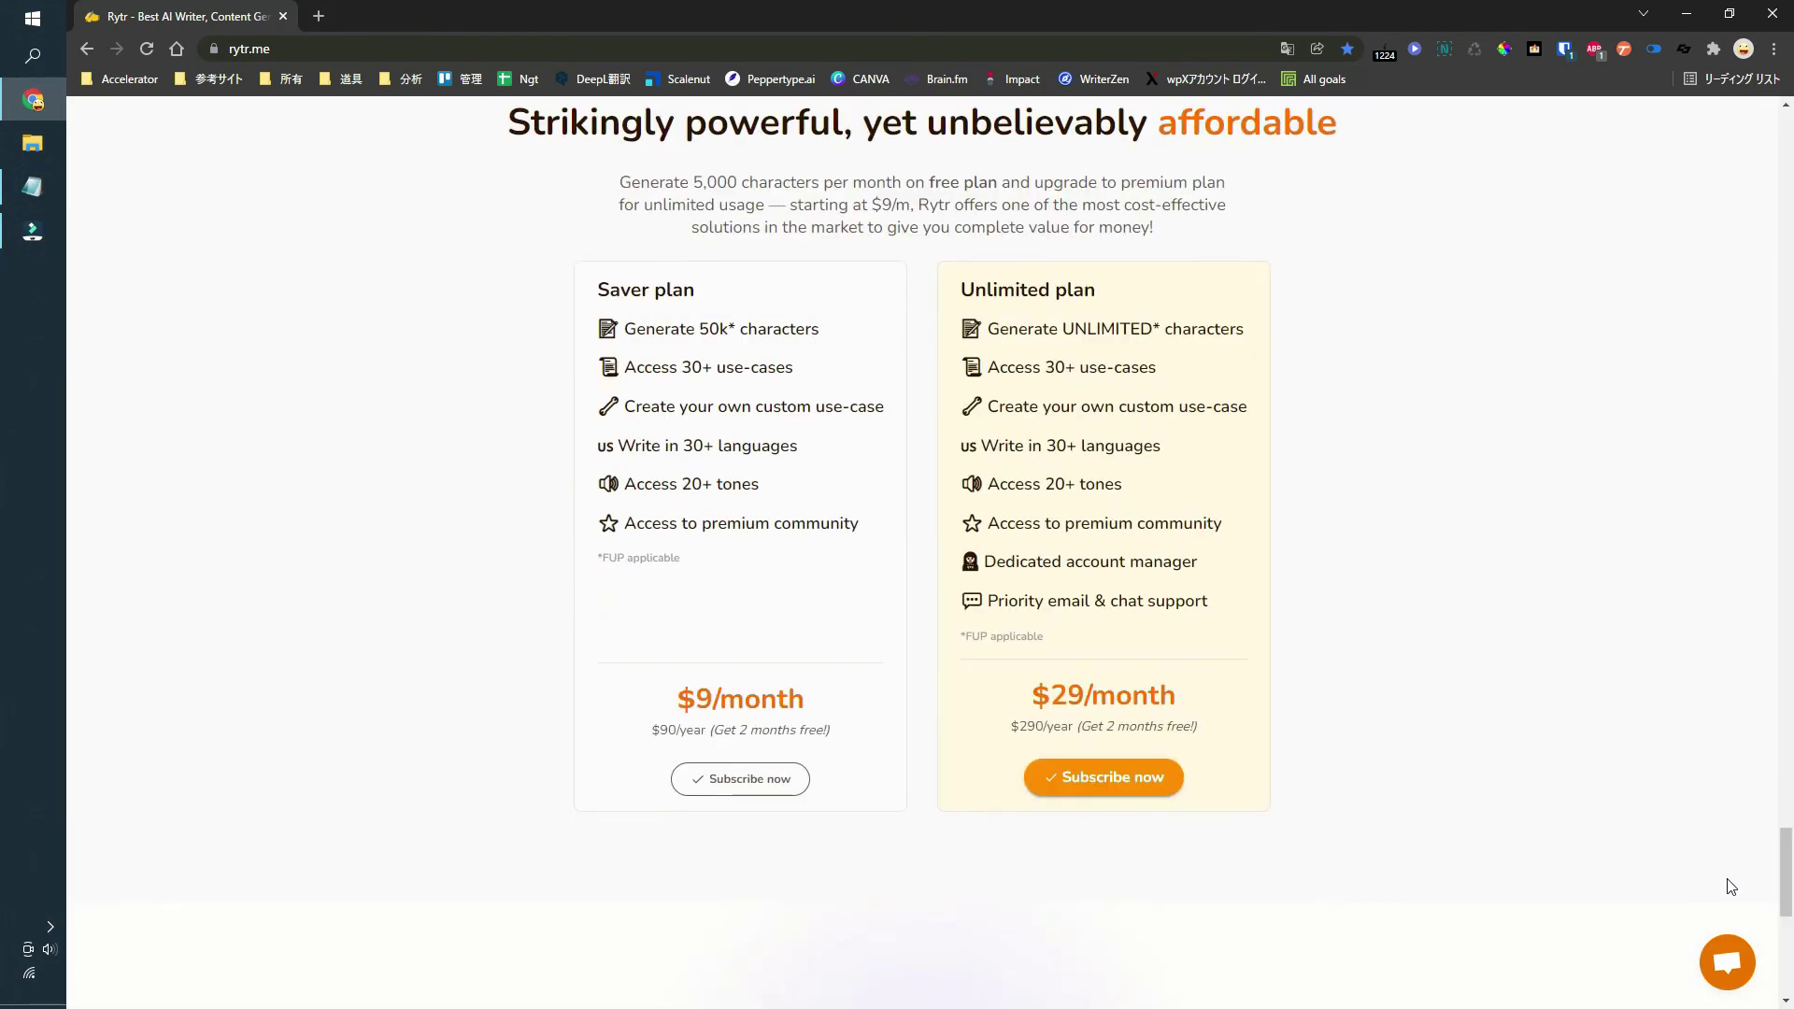
left_click(686, 297)
left_click_drag(837, 328, 616, 326)
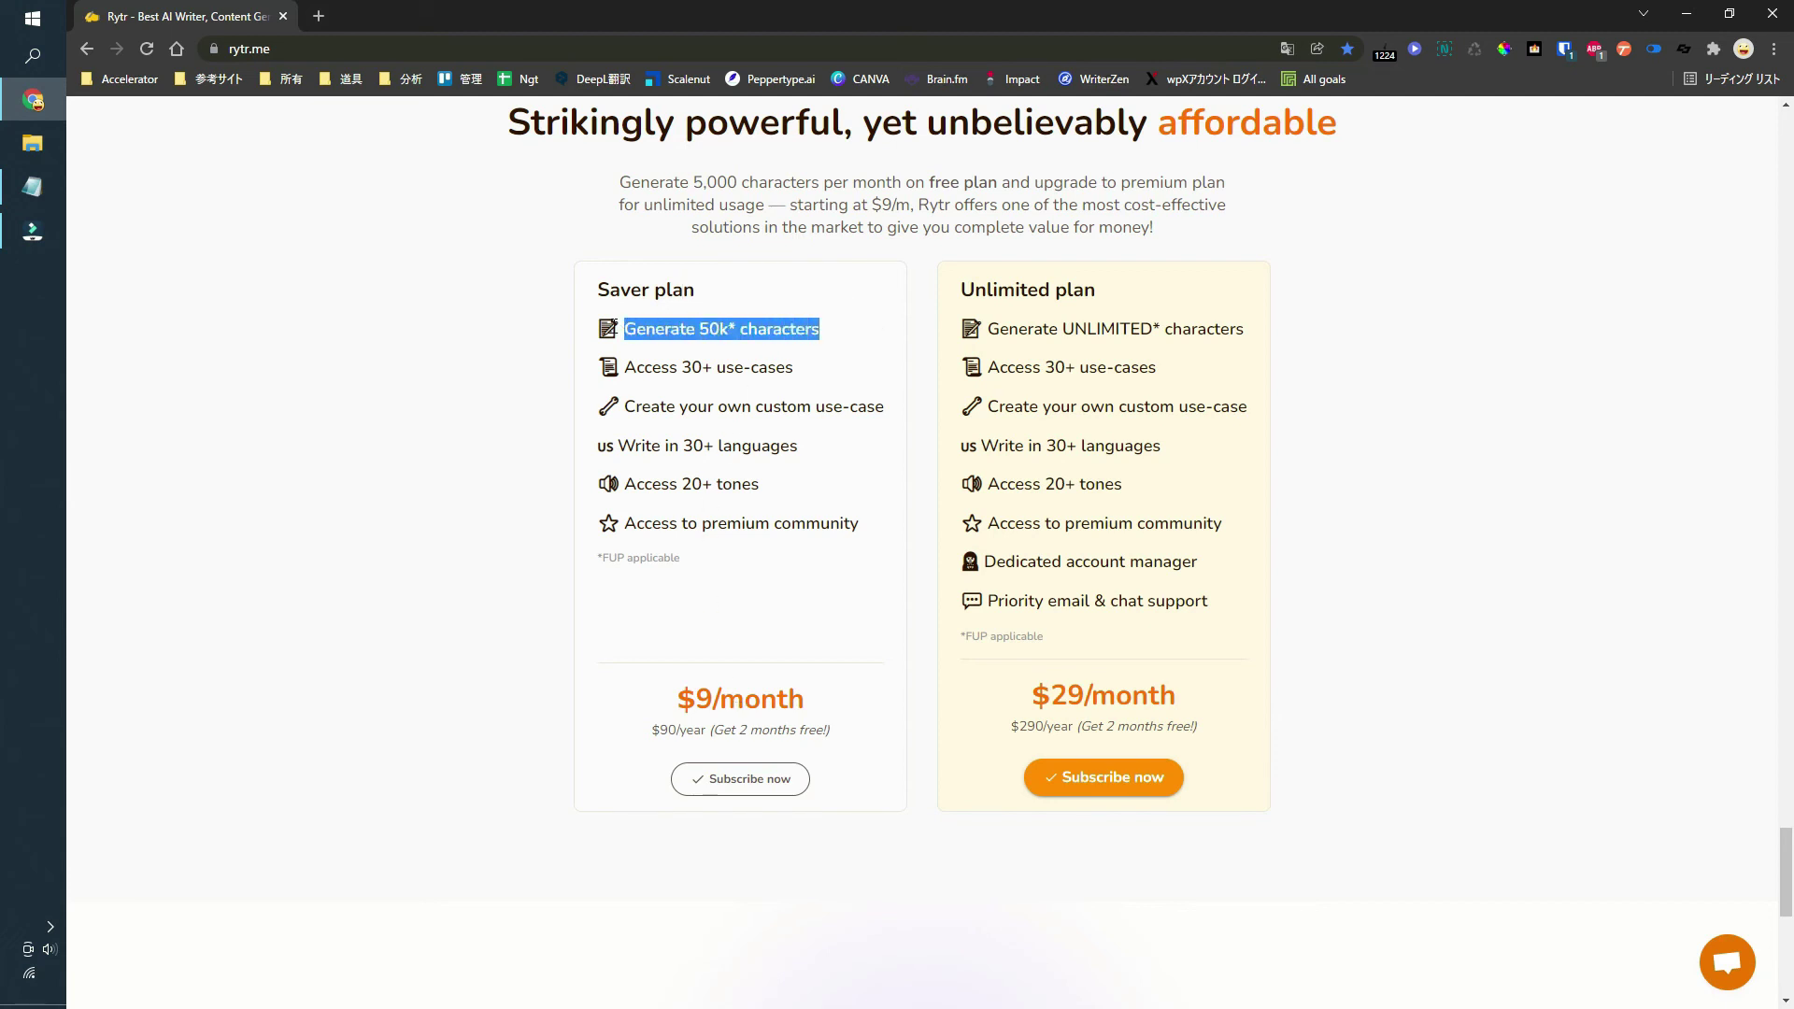
left_click(613, 325)
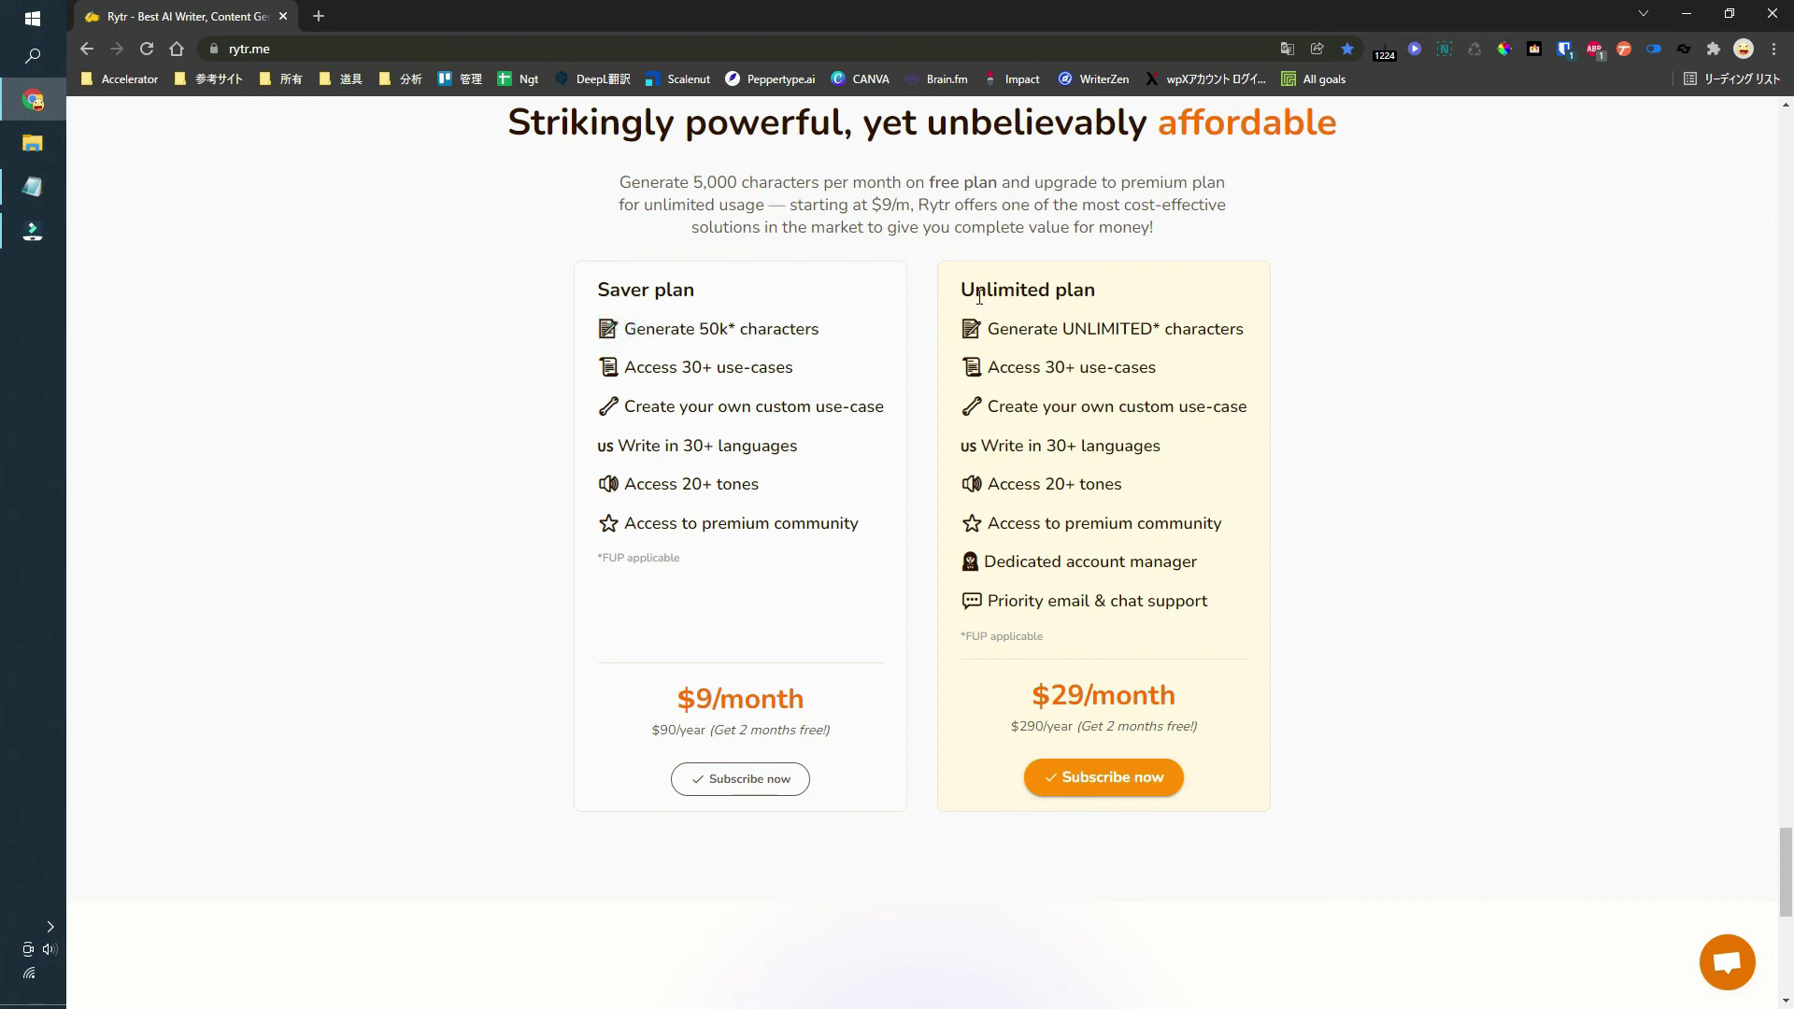
left_click_drag(1211, 712, 1024, 696)
left_click(1041, 688)
left_click_drag(830, 333, 600, 333)
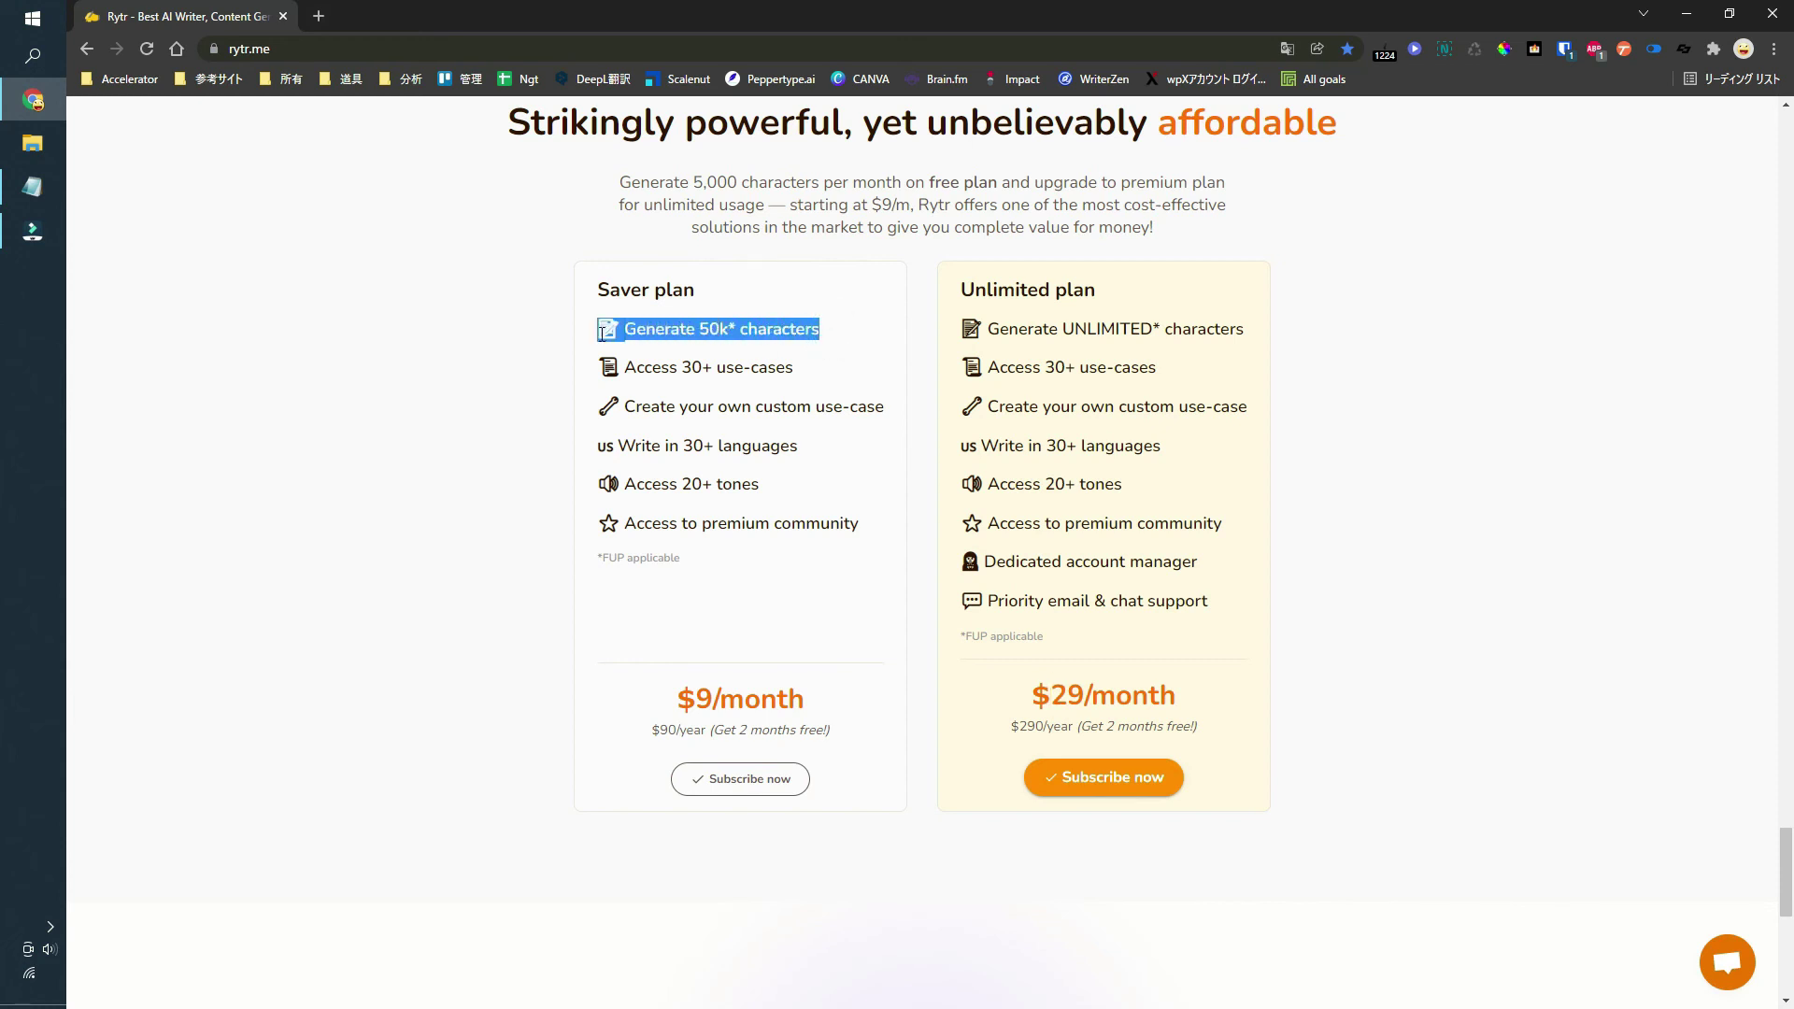
Step: Search Google for the Saver plan's $9 price to check its yen equivalent, and return to the Rytr pricing section
left_click_drag(859, 708, 713, 699)
left_click(685, 687)
right_click(711, 703)
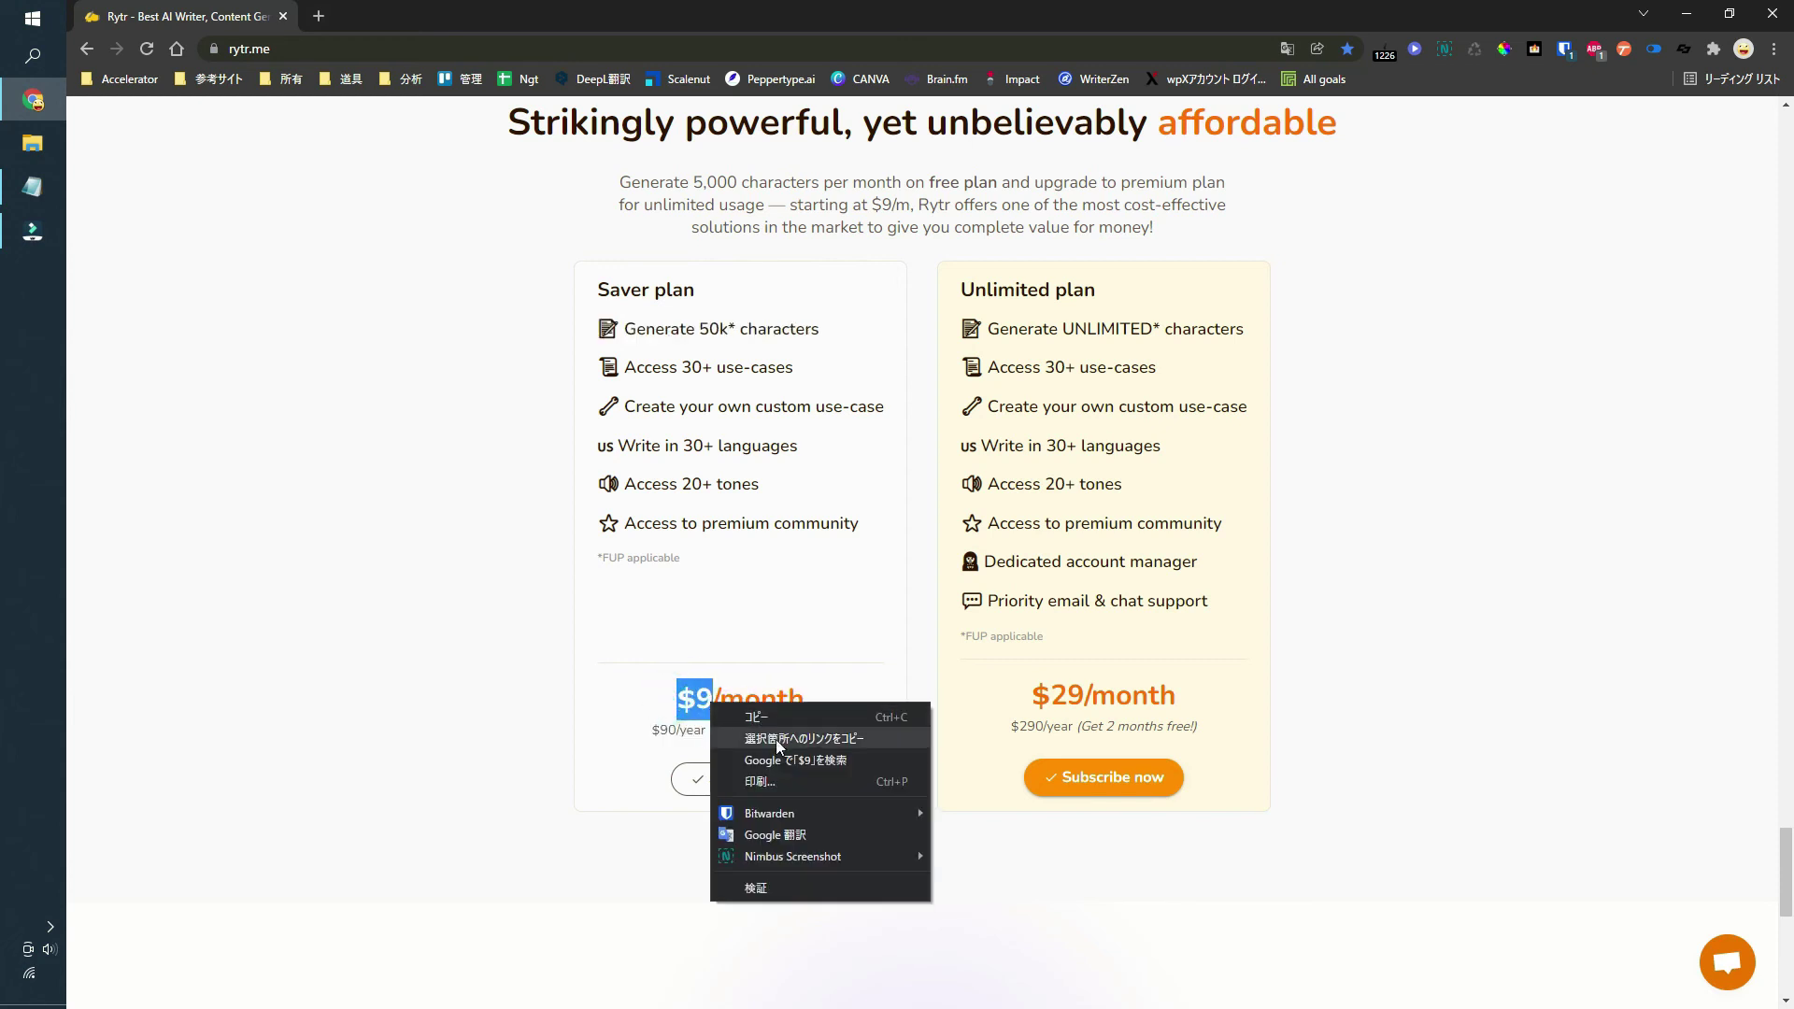
left_click(776, 761)
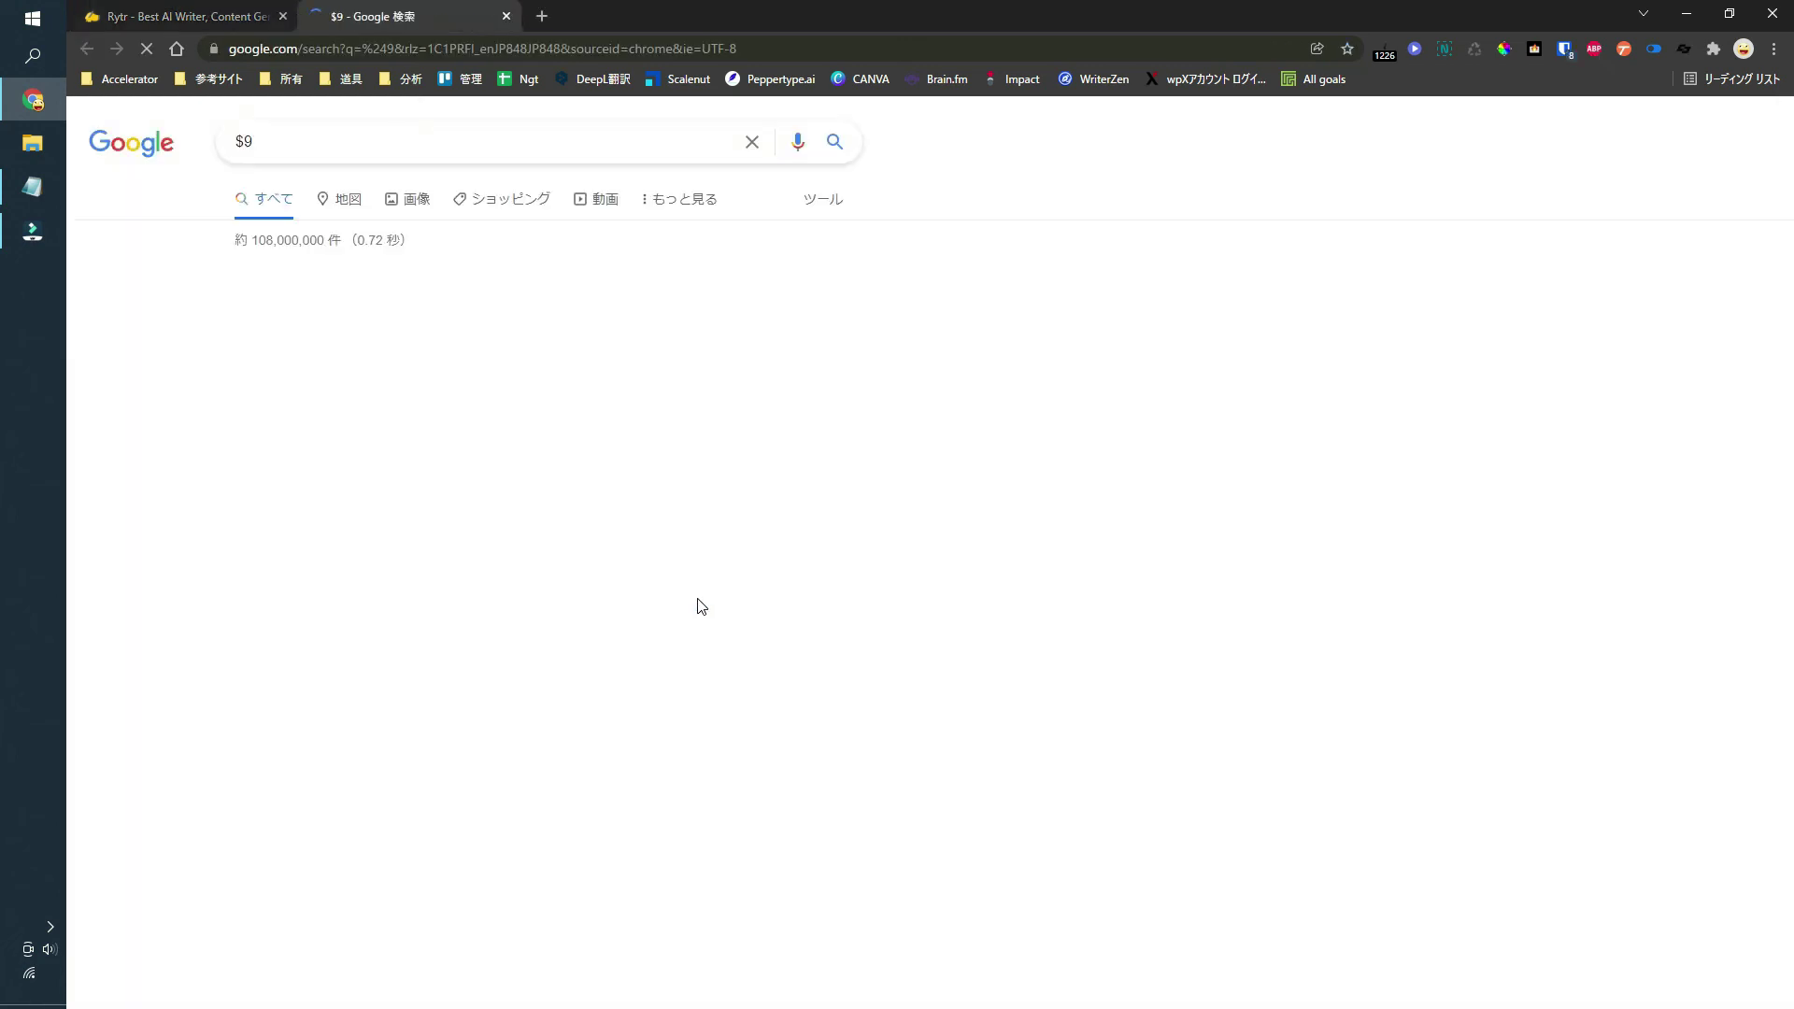
left_click_drag(316, 325, 246, 315)
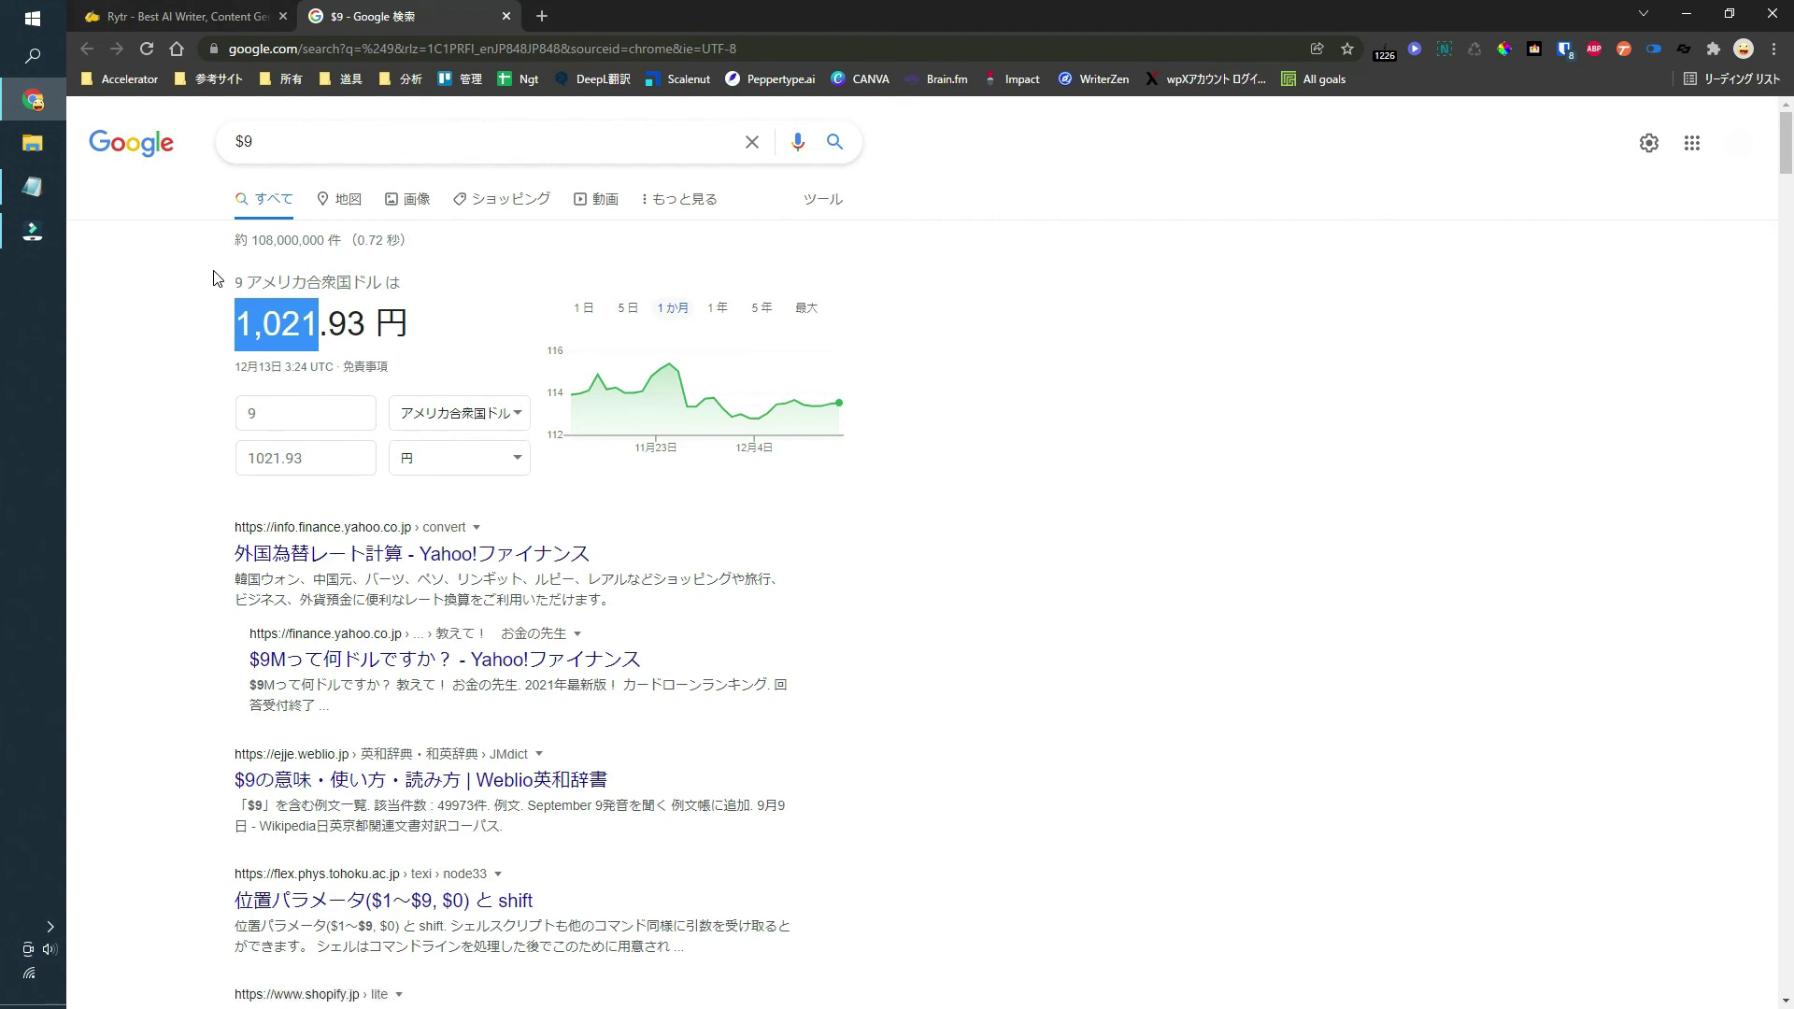
left_click(177, 14)
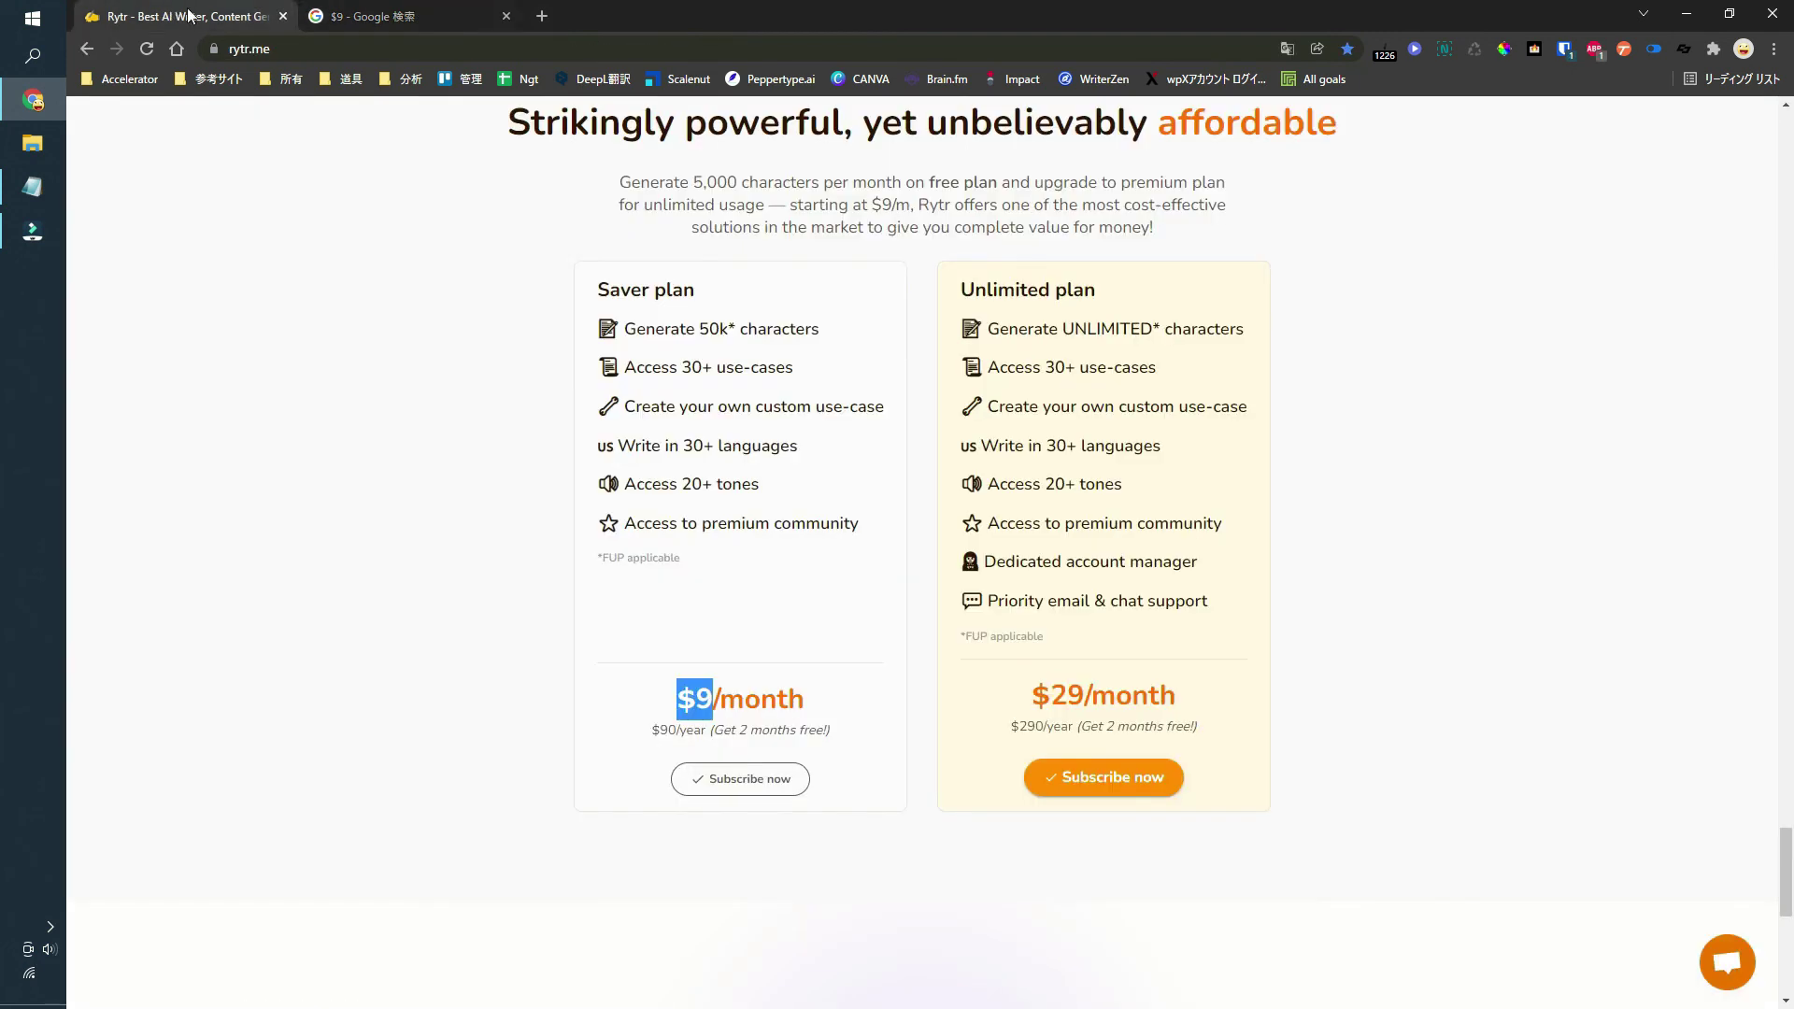
left_click(354, 16)
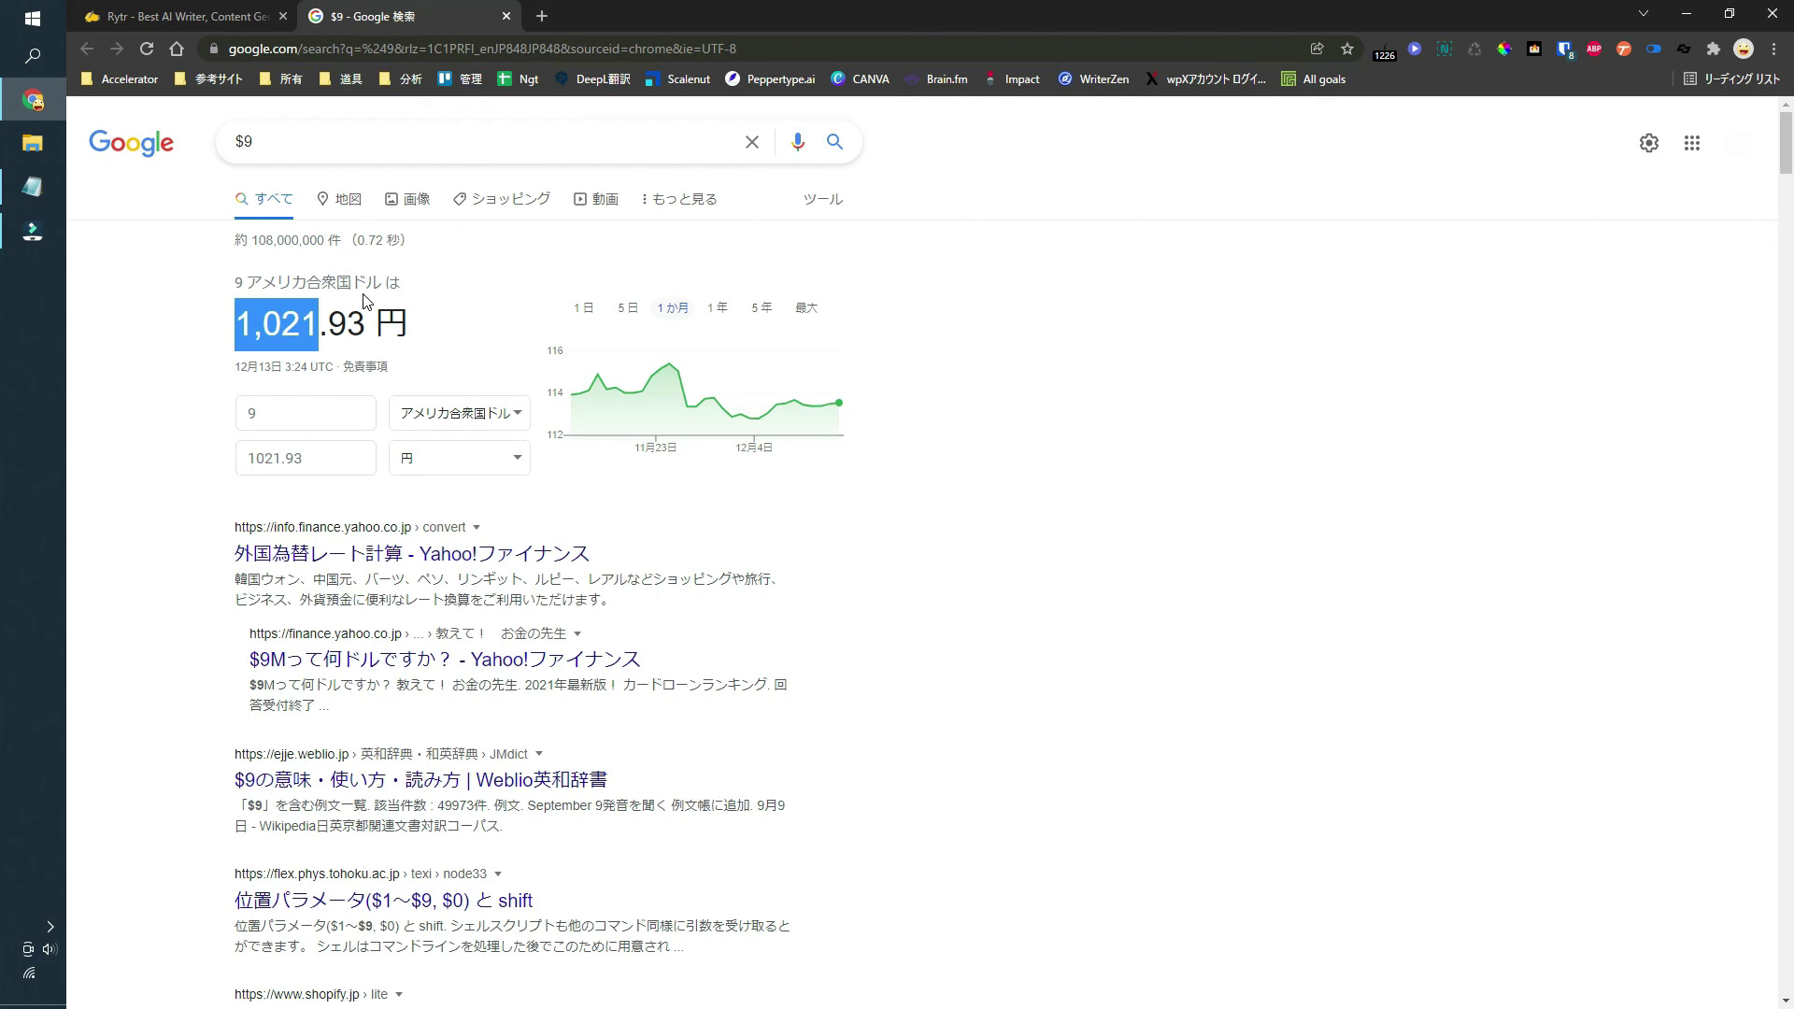
left_click(231, 12)
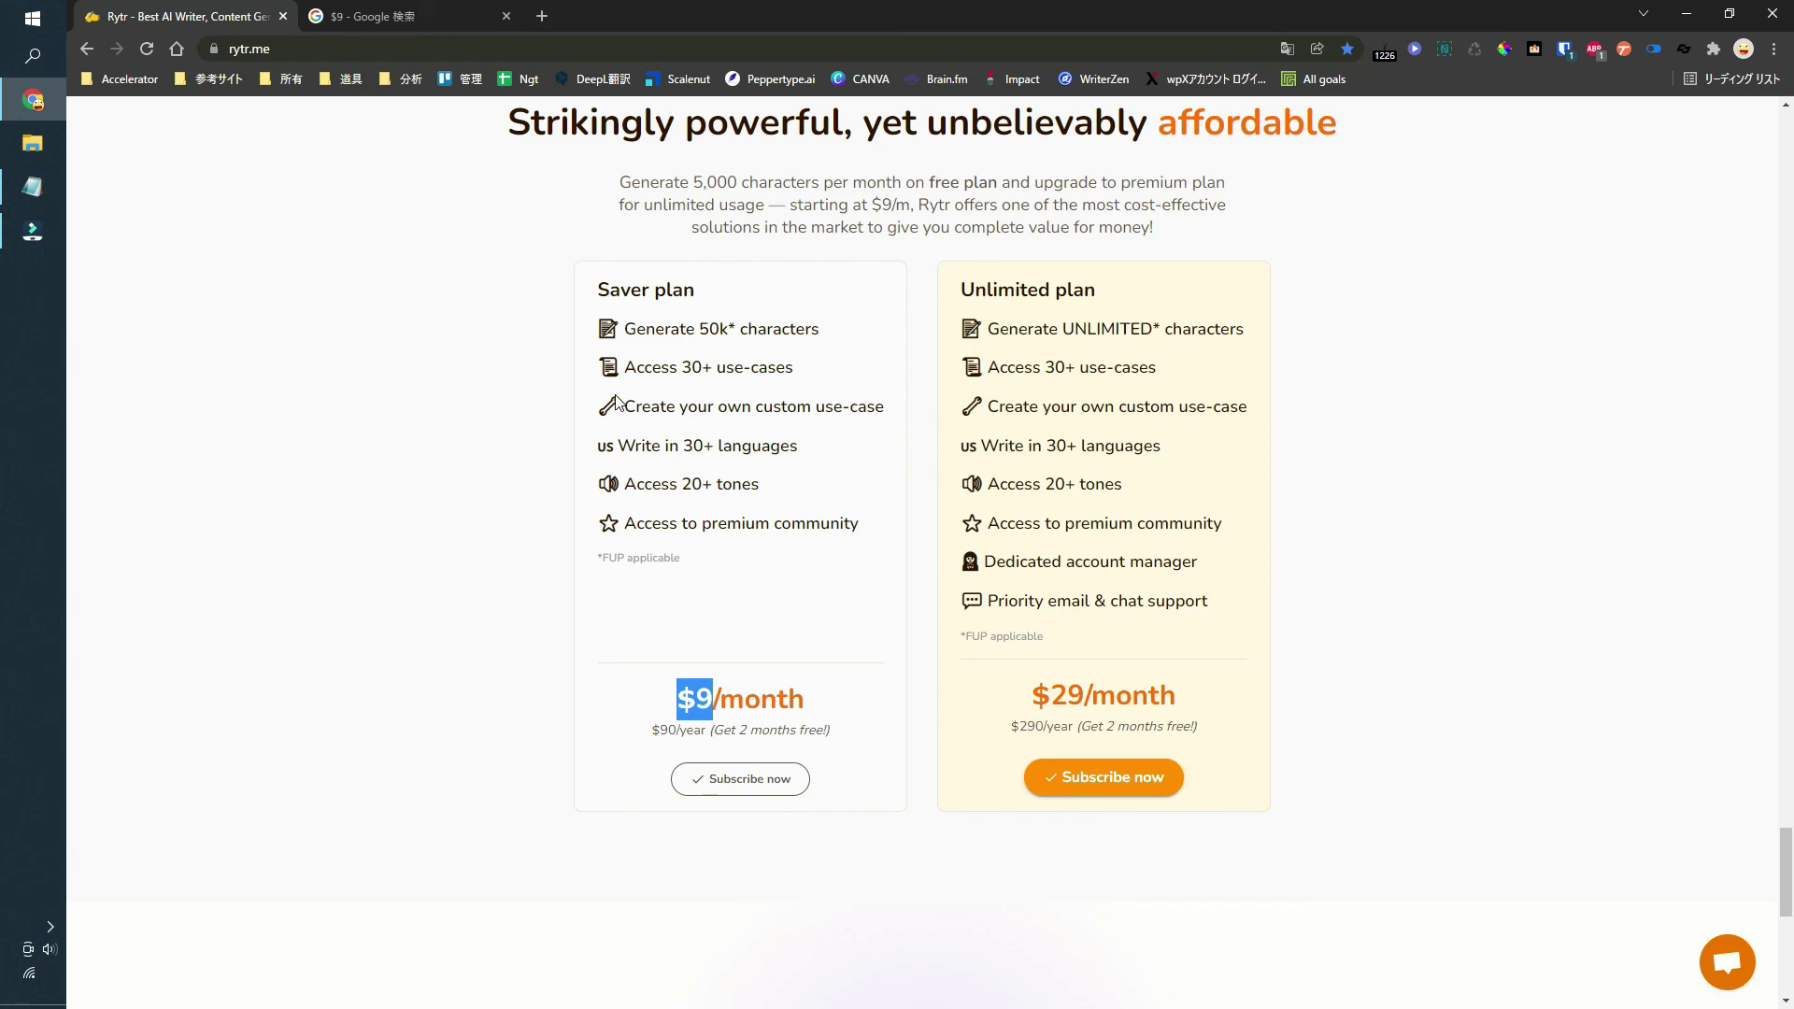
Step: Open the fair usage policy linked under the Unlimited plan's feature list
scroll(616, 404, "up", 10)
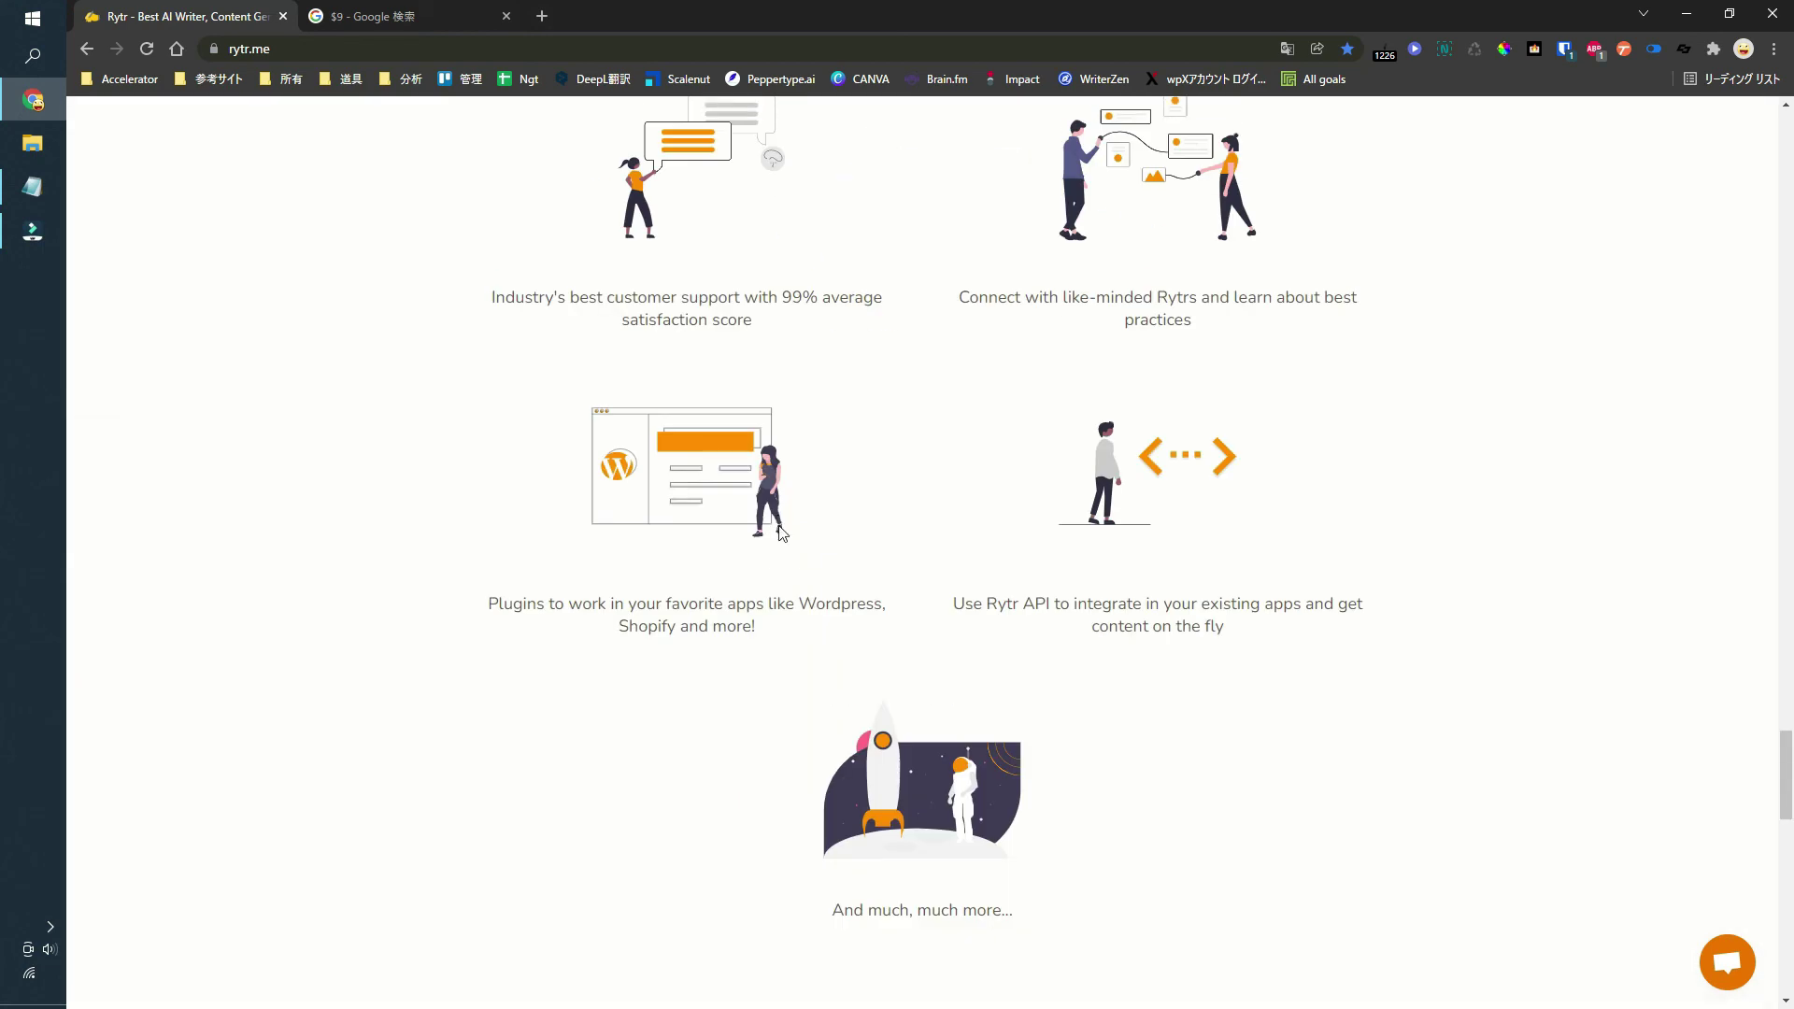
scroll(799, 546, "down", 5)
scroll(801, 546, "down", 5)
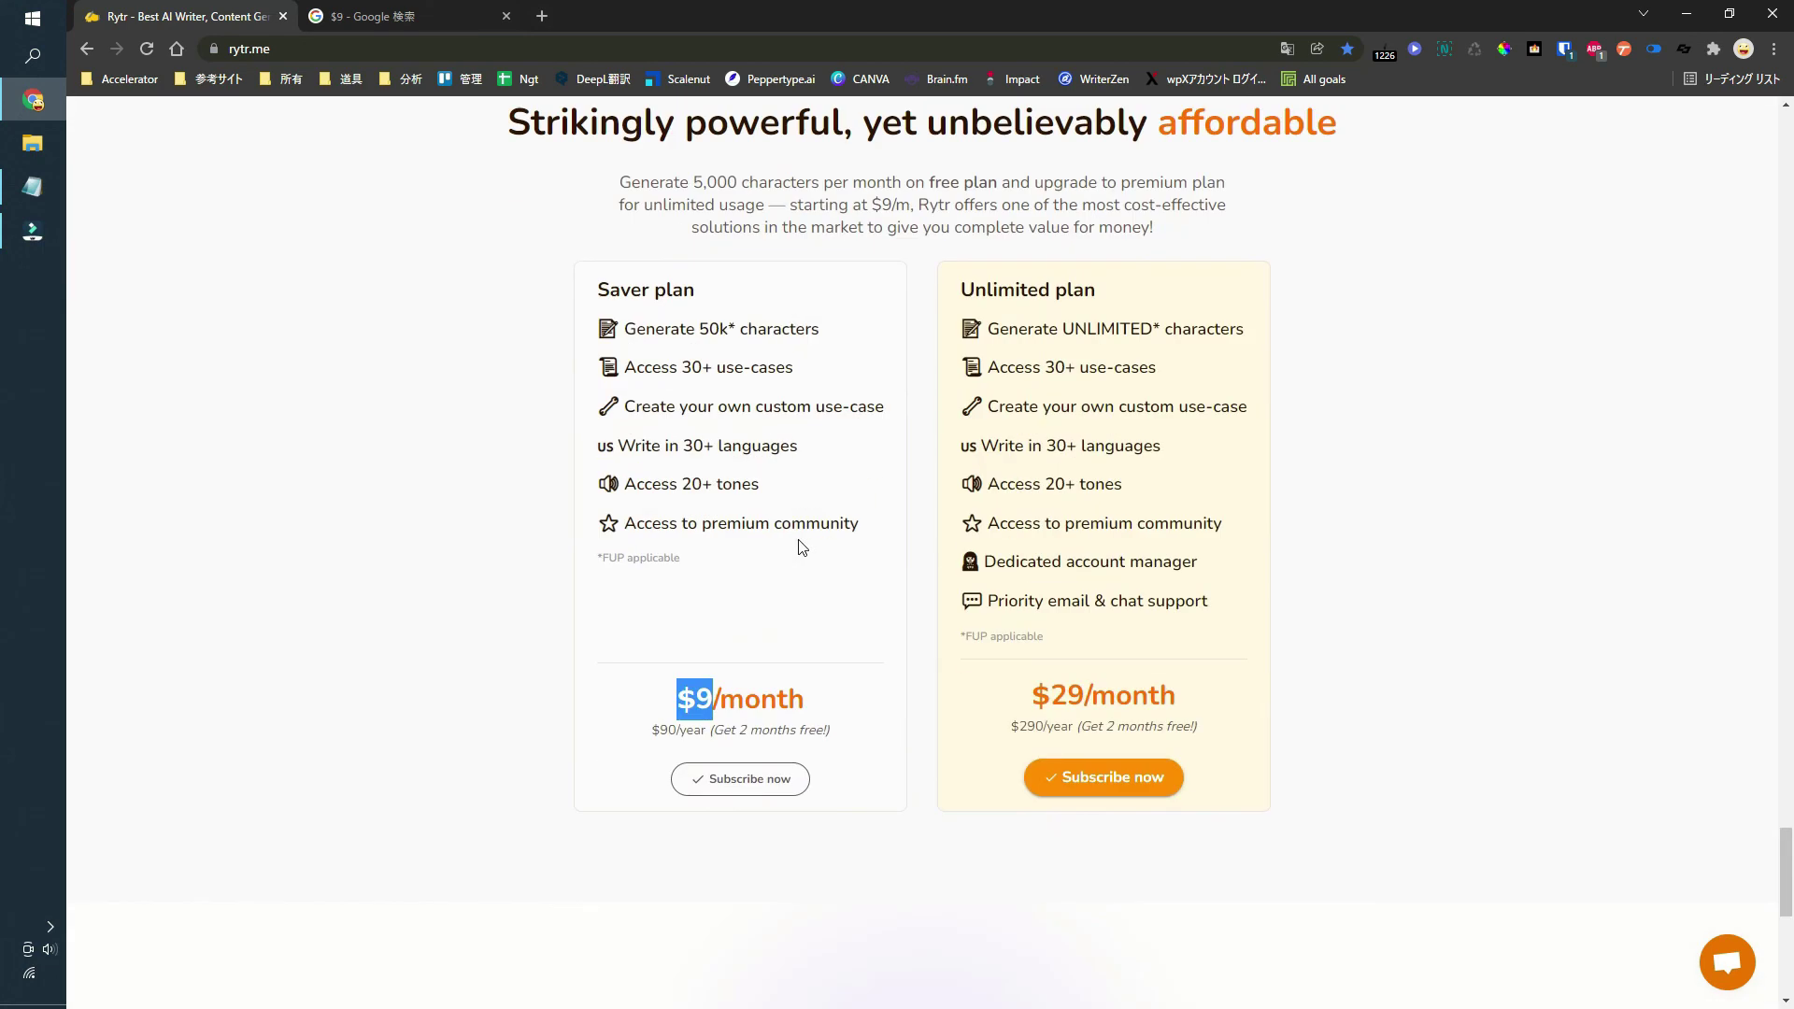
left_click(1025, 639)
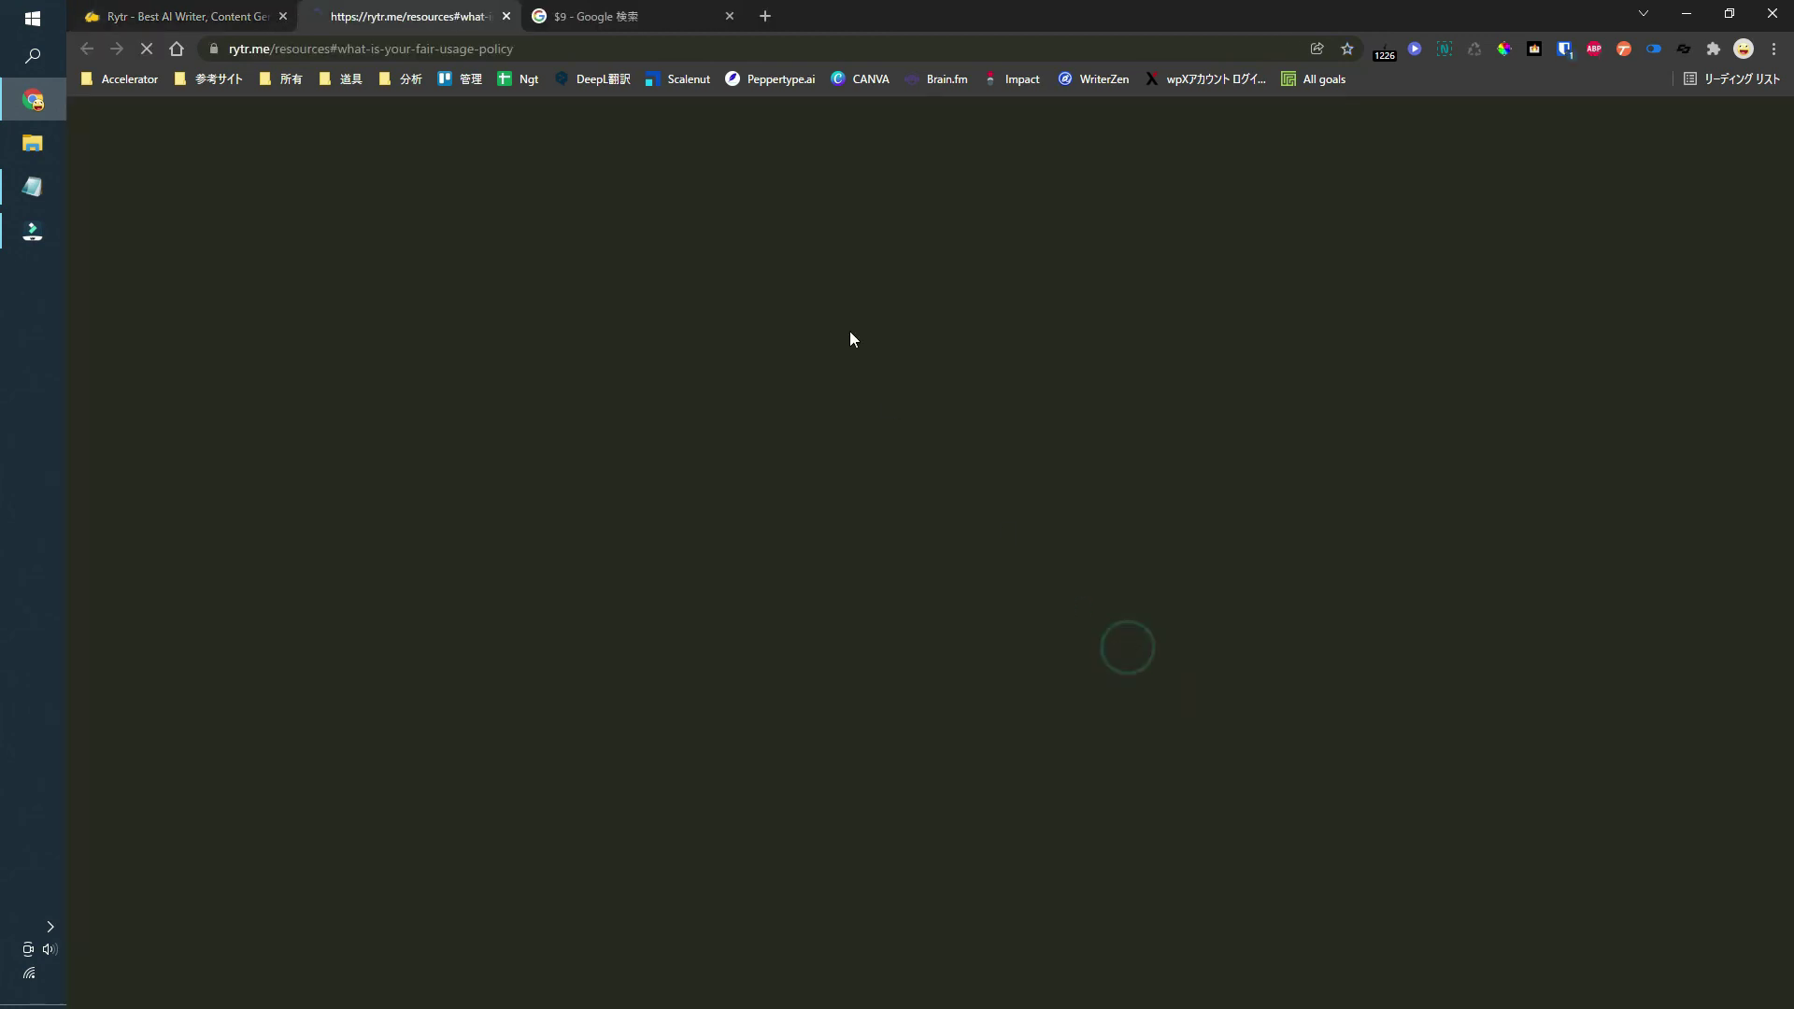